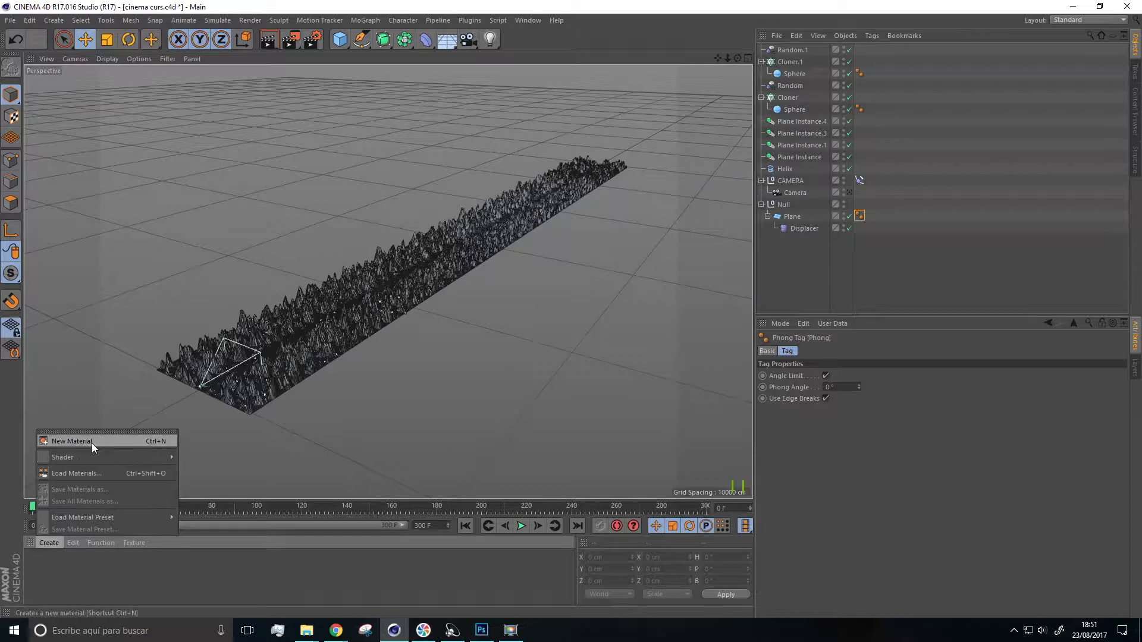
Create a new material with the Reflectance channel disabled and its color set to black
double_click(42, 564)
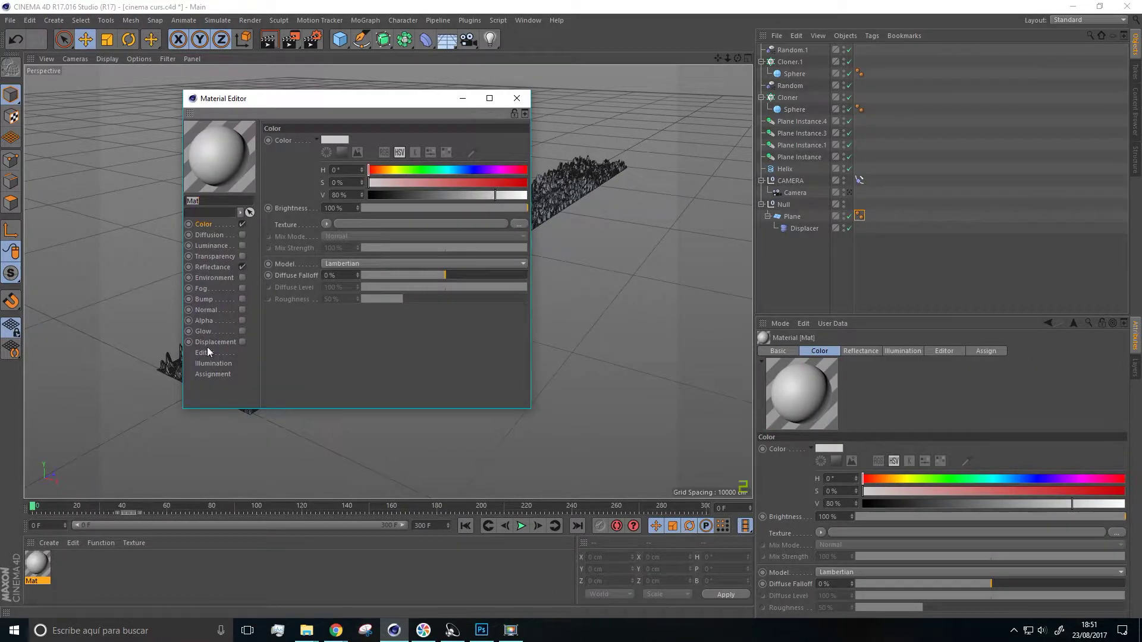
left_click(242, 267)
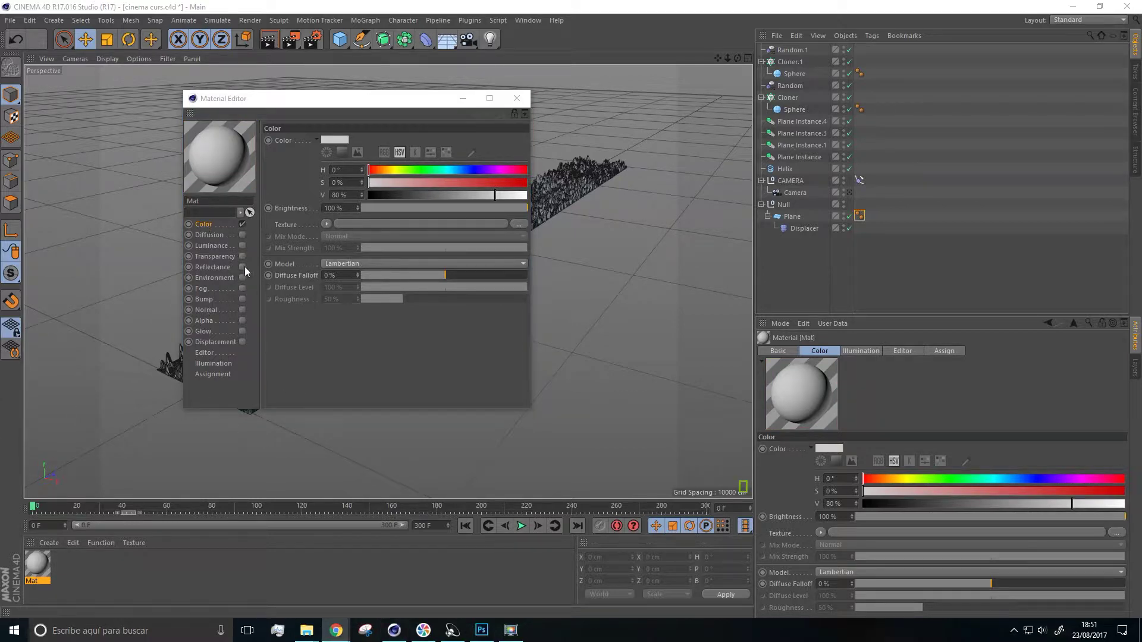
left_click(208, 228)
left_click_drag(394, 196, 366, 197)
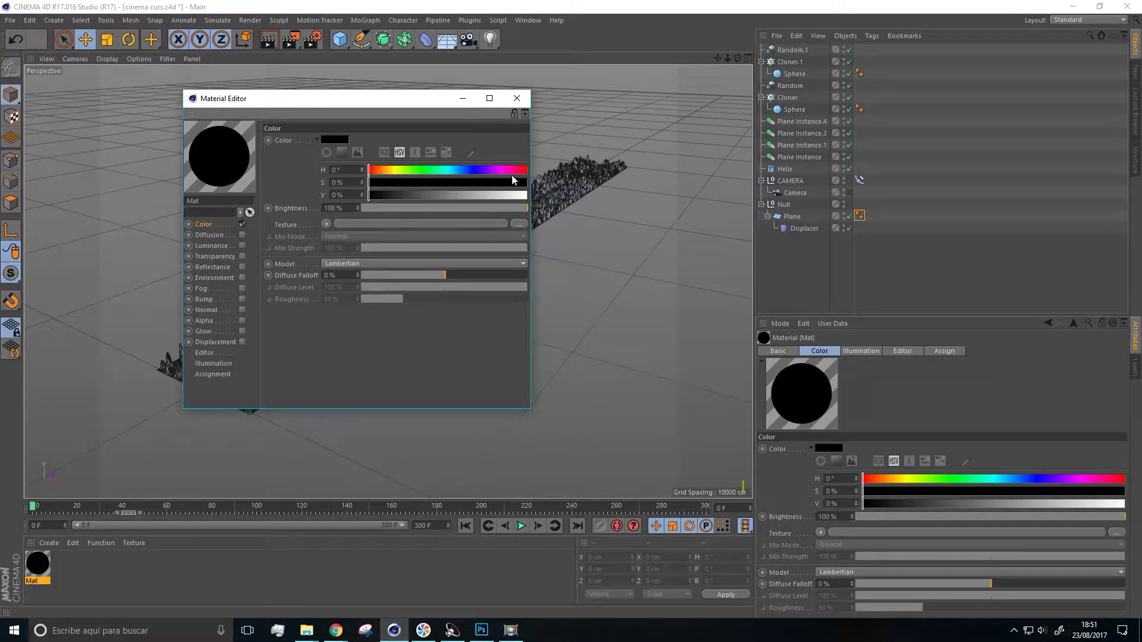
left_click(517, 97)
Apply the black material to the Plane inside the Null
scroll(265, 405, "up", 5)
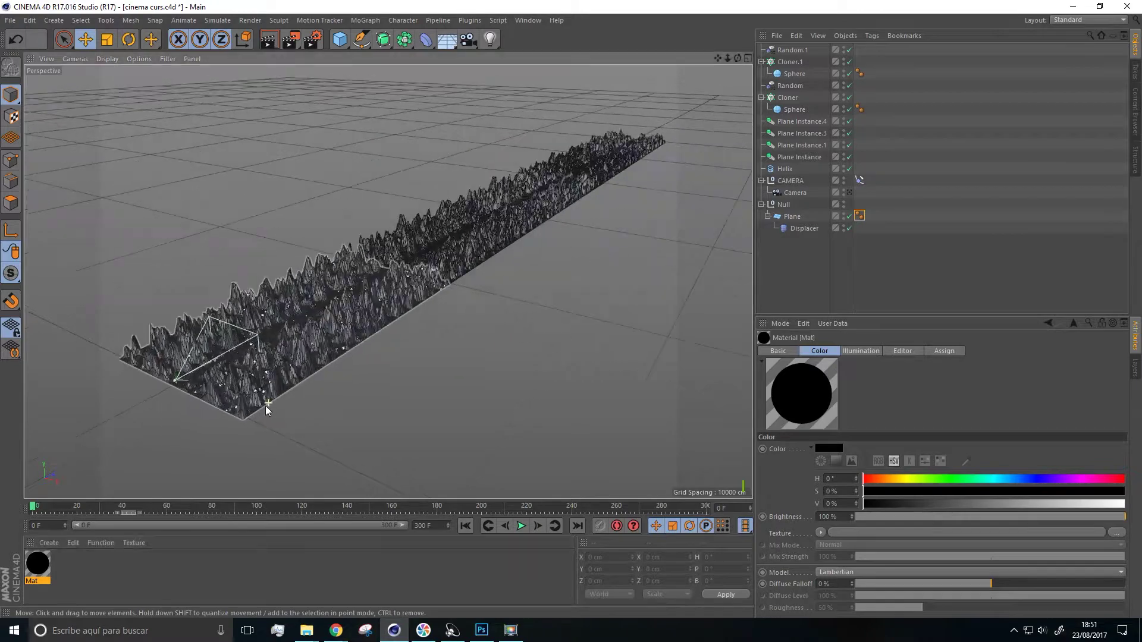
scroll(263, 408, "up", 3)
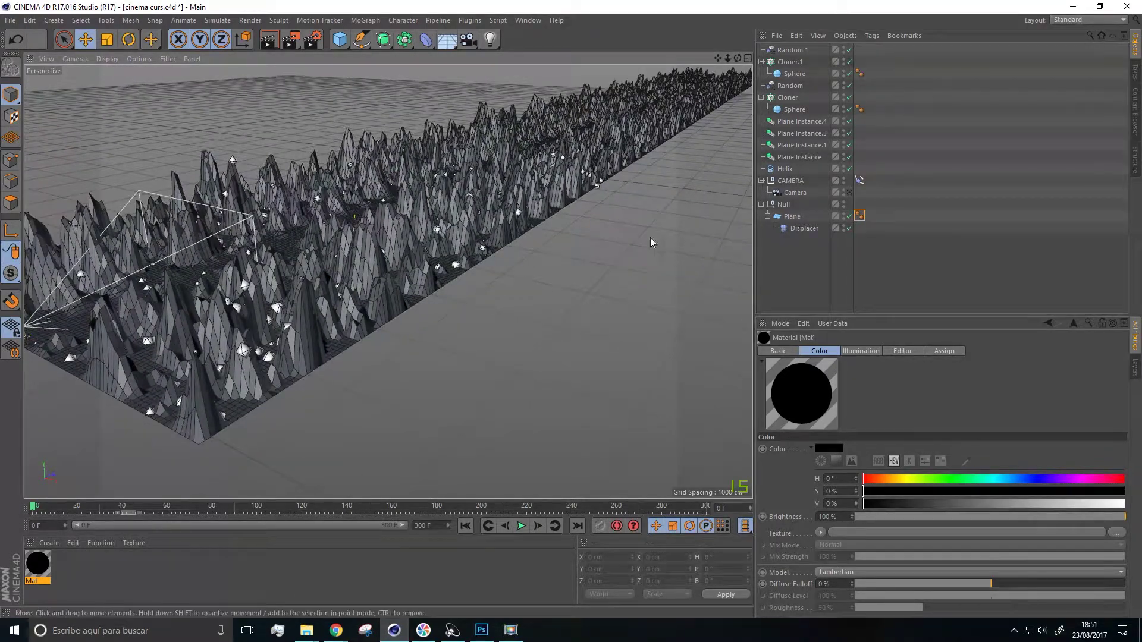
left_click_drag(39, 564, 793, 222)
Duplicate the black material and, on the copy, disable the Color channel and enable Luminance
scroll(274, 277, "down", 2)
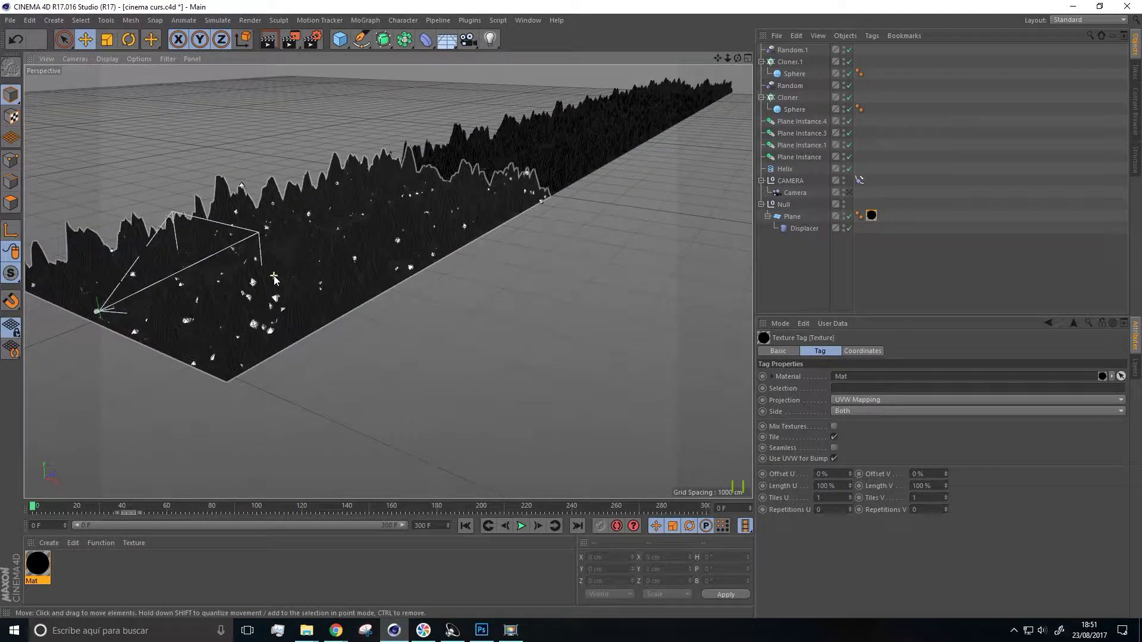
left_click_drag(249, 274, 339, 275, "alt")
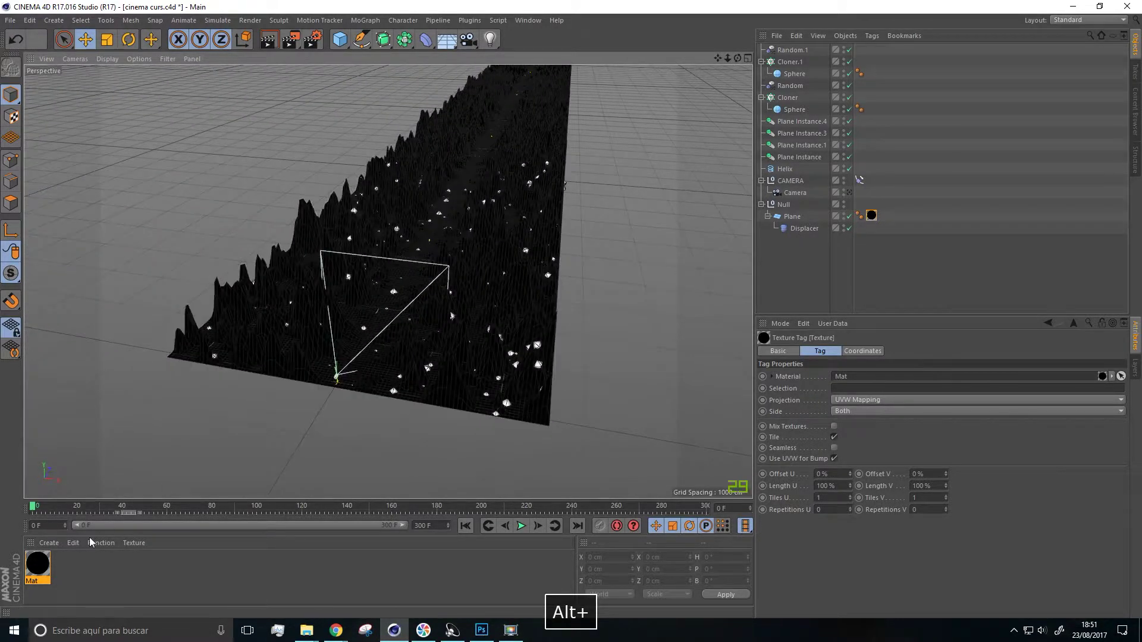
left_click_drag(39, 570, 59, 565, "ctrl")
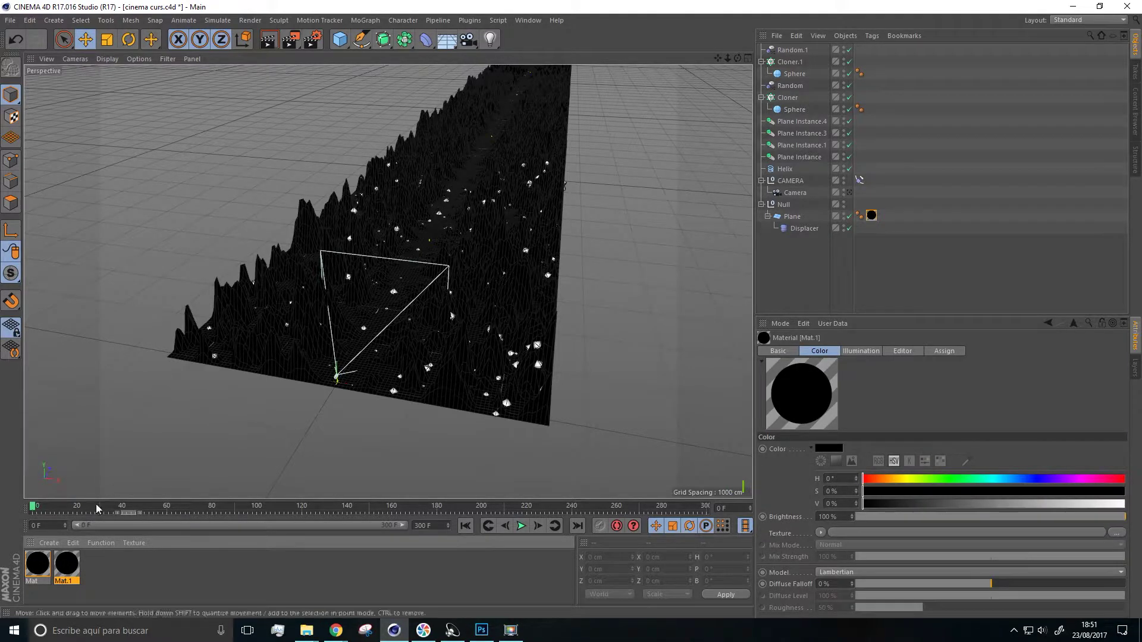
double_click(60, 566)
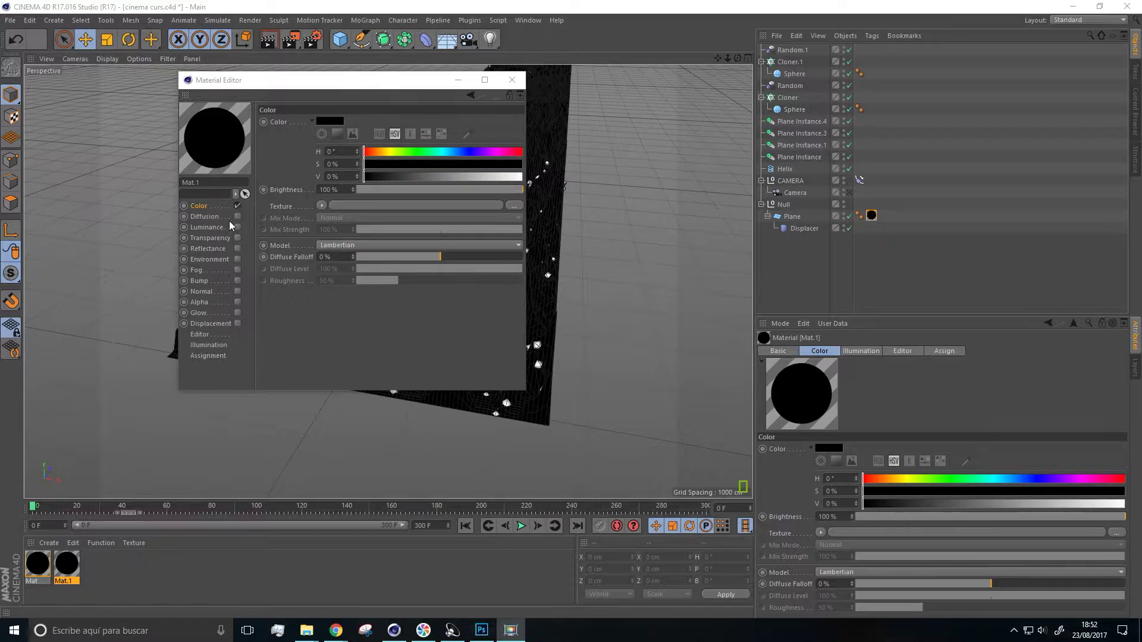
left_click(238, 205)
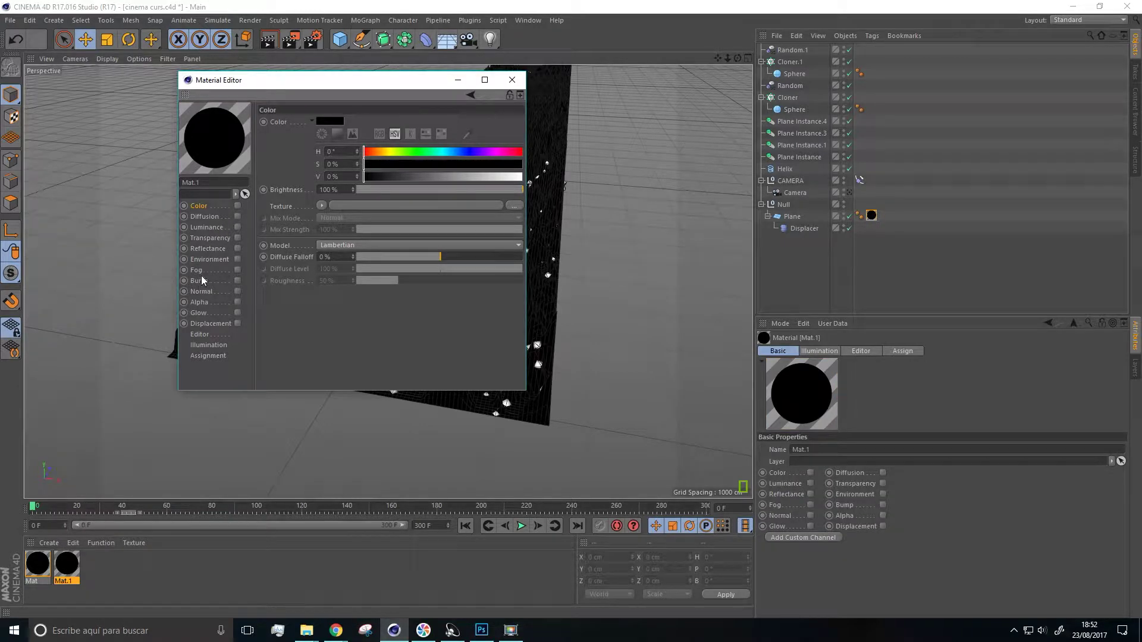
left_click(206, 229)
left_click(237, 227)
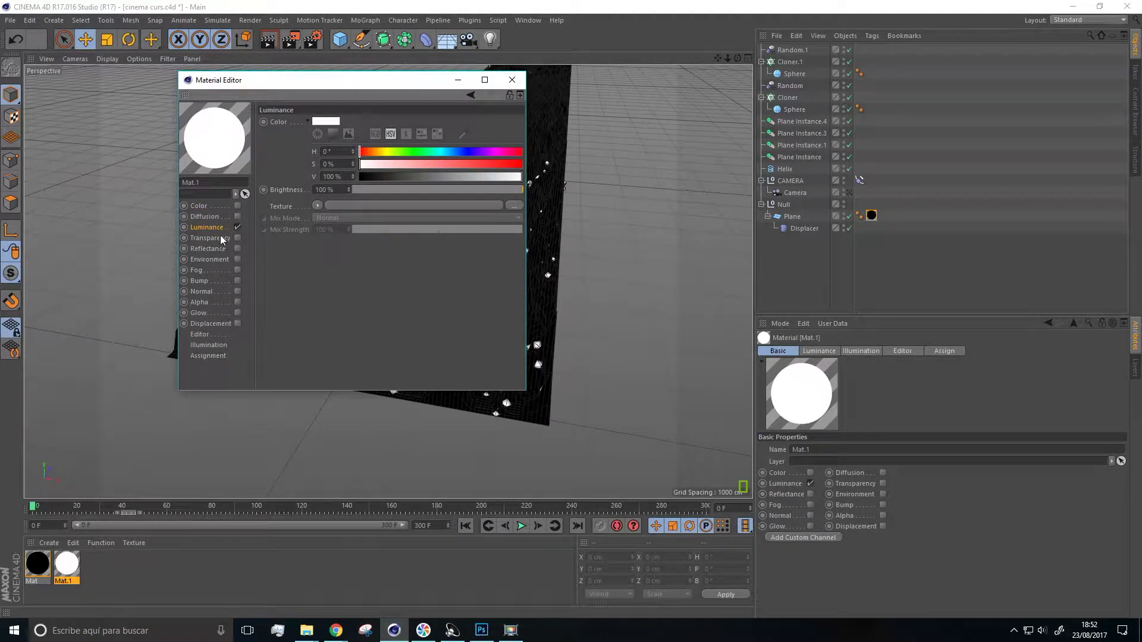
Load a Fresnel shader as the Luminance texture of Mat.1 and open its shader properties
left_click(317, 206)
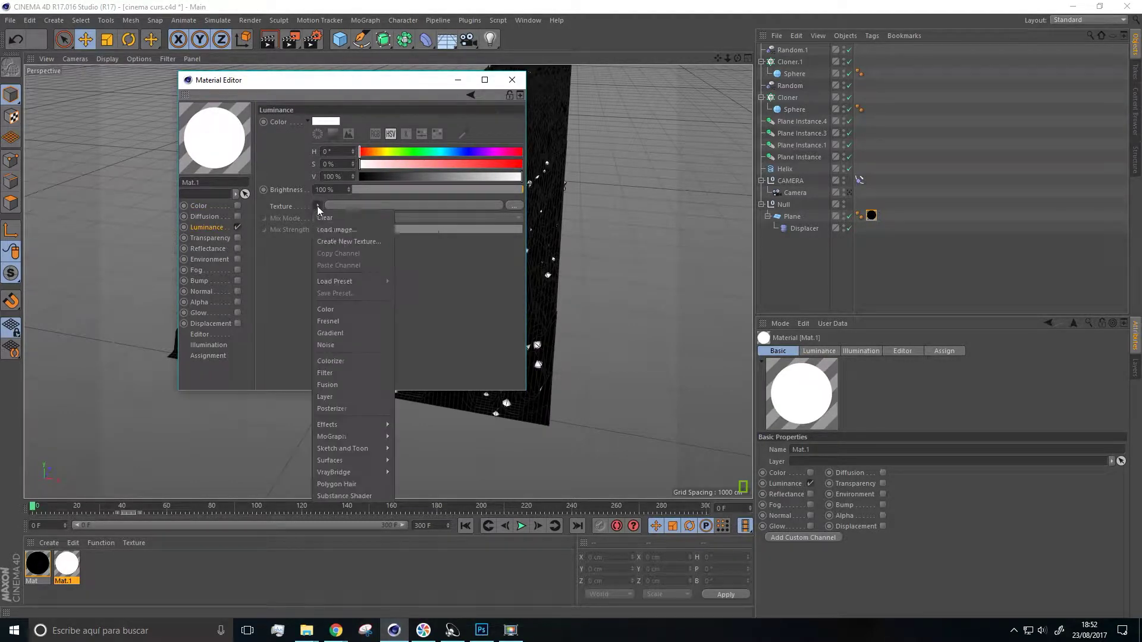
left_click(333, 321)
left_click(335, 237)
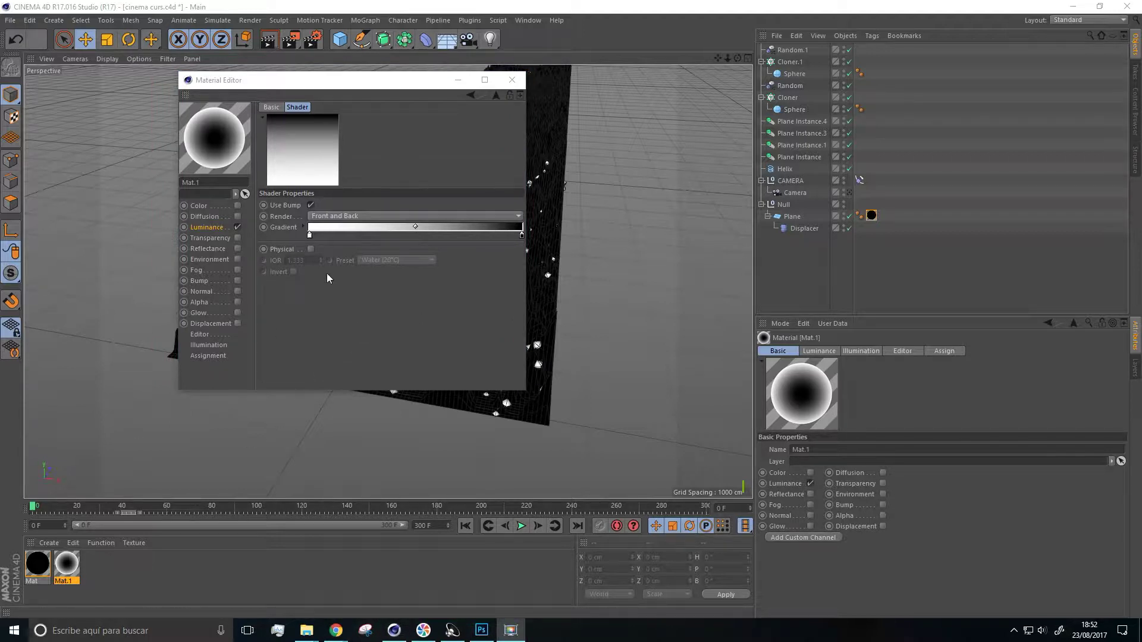
Set the white knot of the Fresnel gradient to bright green with H 113°, S 99% and V 100%
double_click(309, 236)
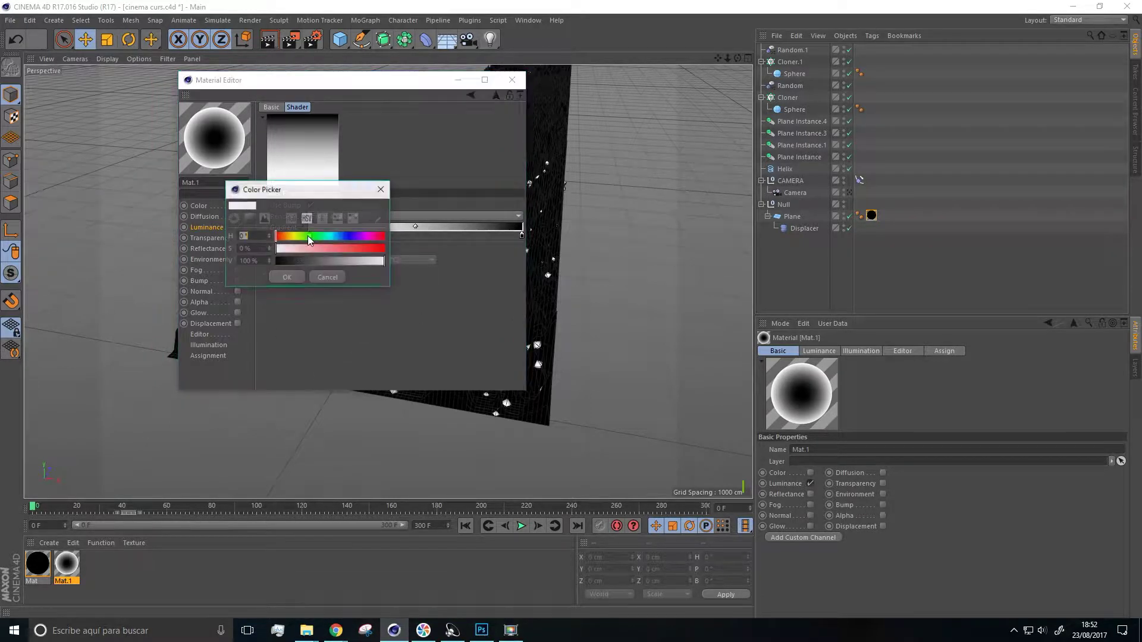
left_click(310, 236)
left_click_drag(313, 249, 382, 252)
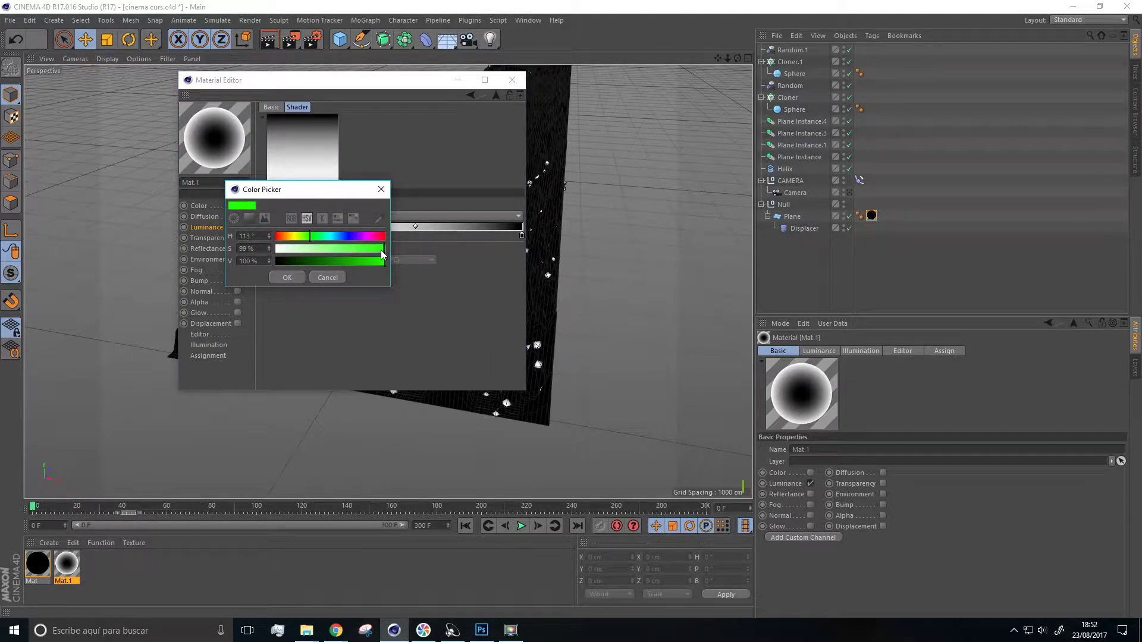
left_click(290, 277)
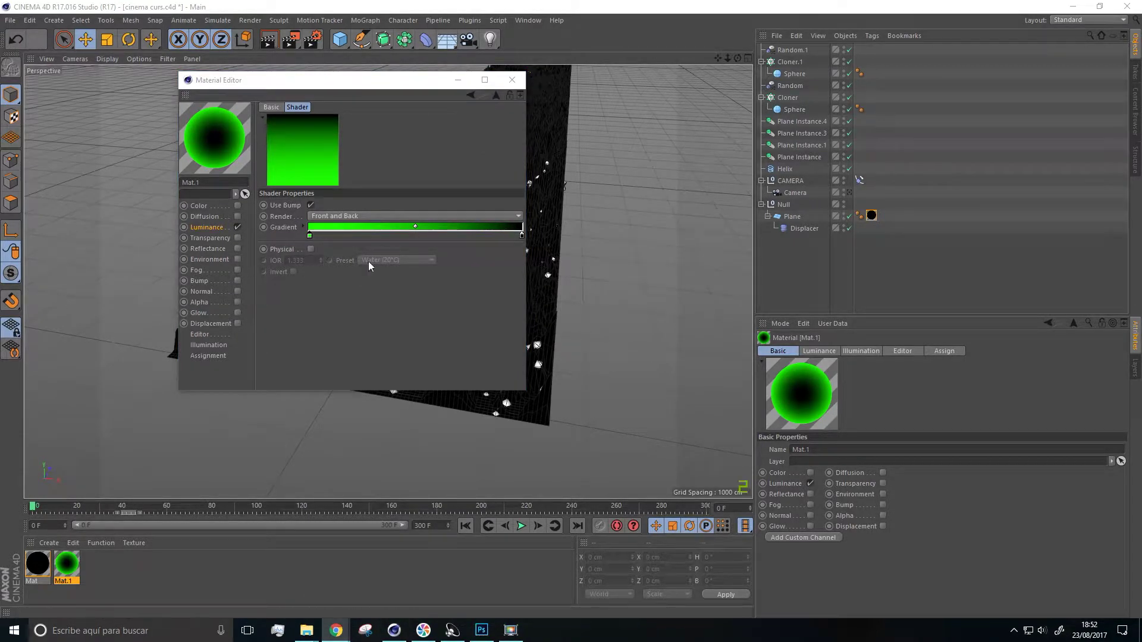
Set the black knot of the Fresnel gradient to pink with H 329°, S 89% and V 89%
double_click(522, 235)
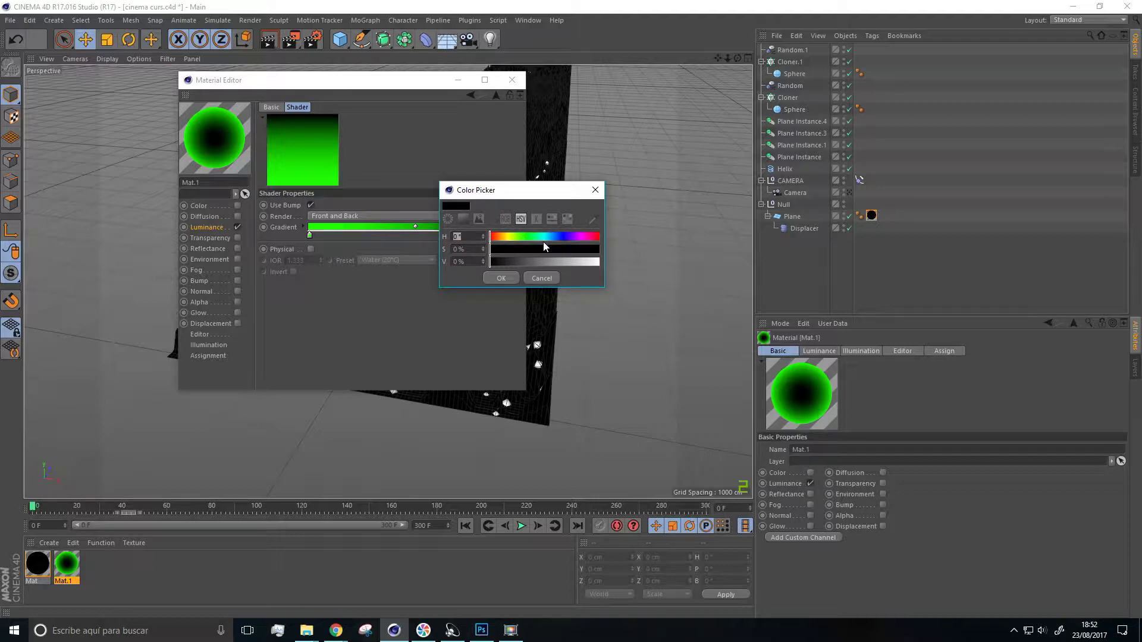
left_click_drag(590, 237, 587, 262)
left_click(588, 249)
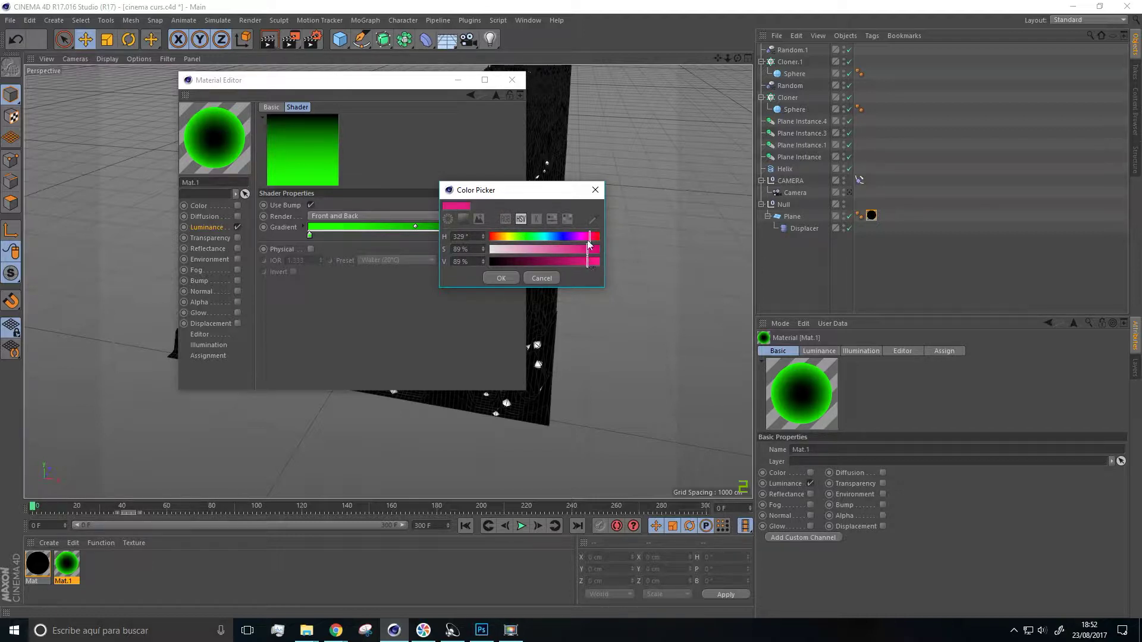
left_click(513, 277)
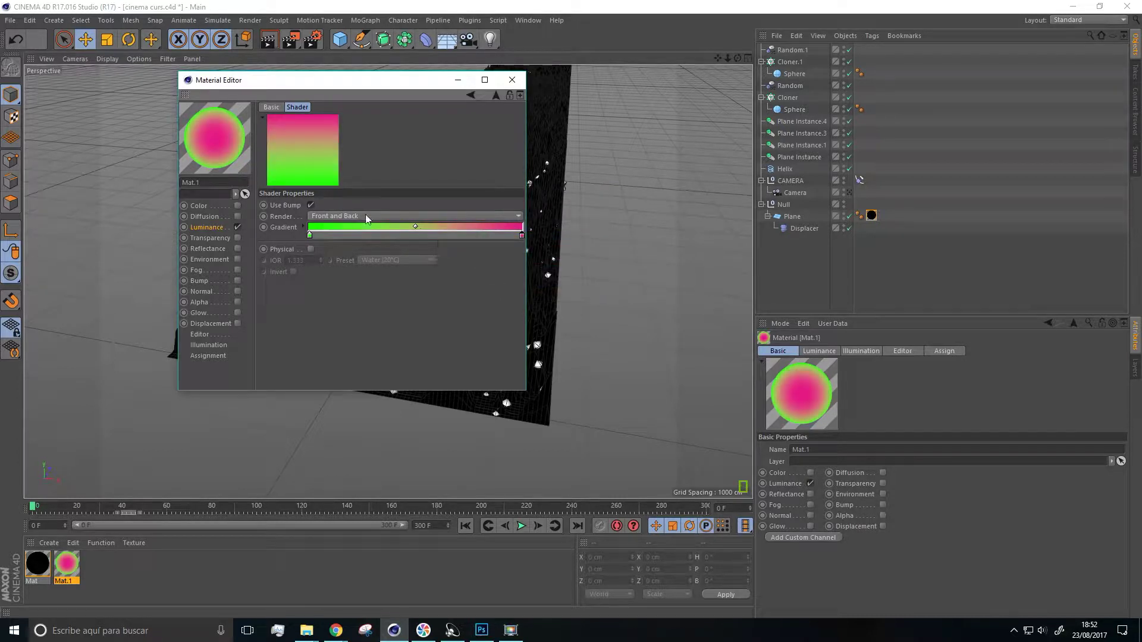
Recolor the gradient's pink knot to red (H 360°, S 100%, V 80%), shift the midpoint toward the red end and close the material editor
double_click(522, 235)
left_click(599, 248)
left_click_drag(587, 262, 583, 261)
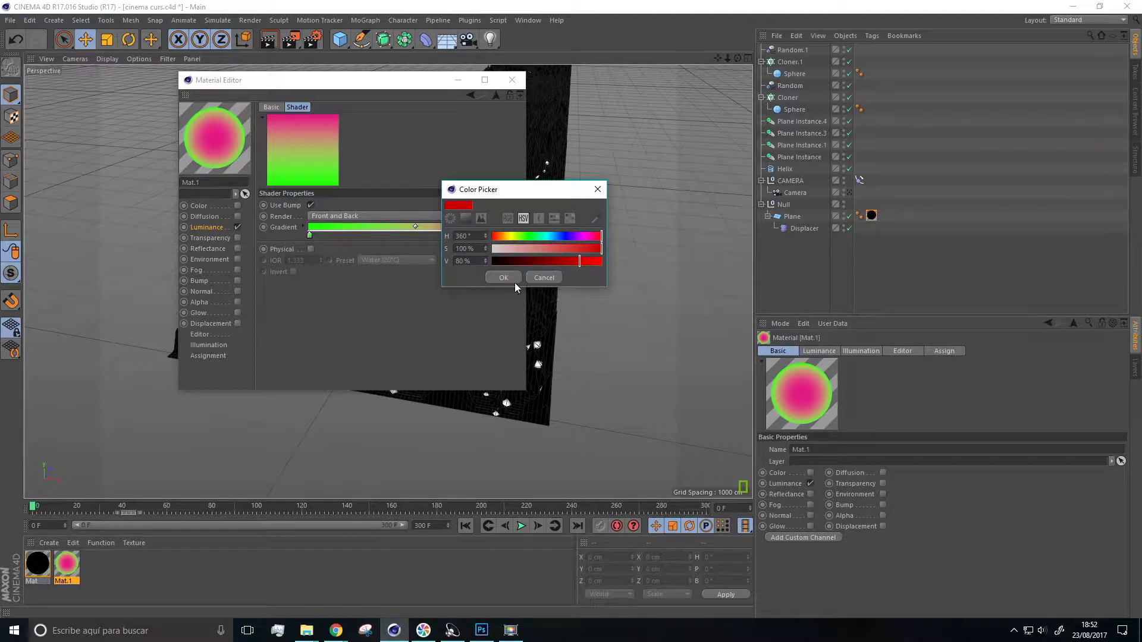
left_click(500, 277)
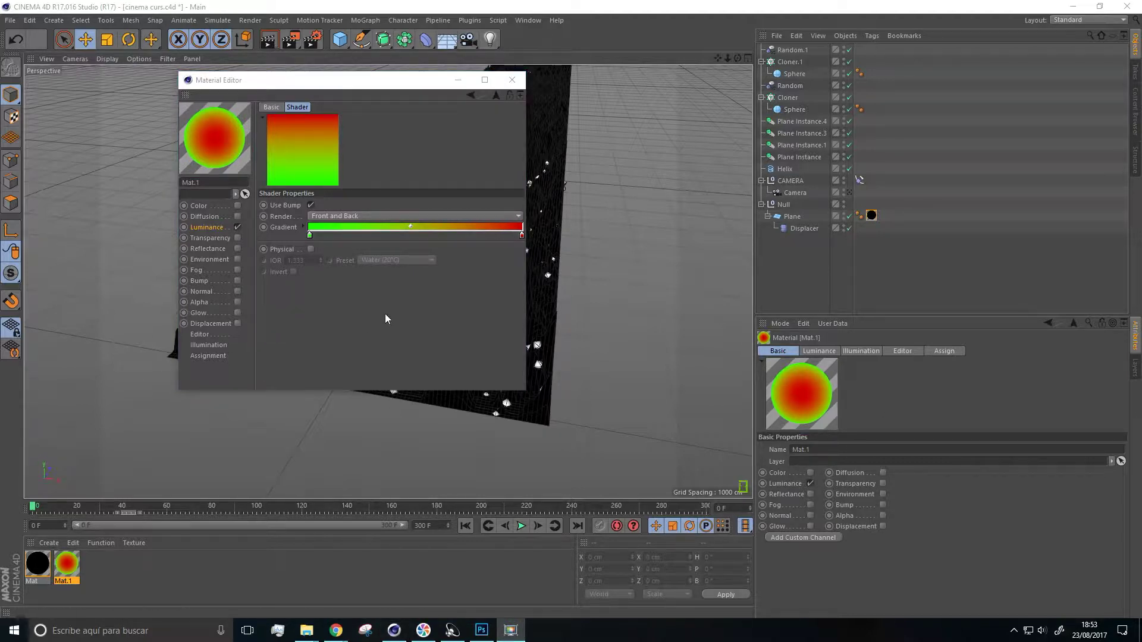
left_click_drag(411, 226, 445, 226)
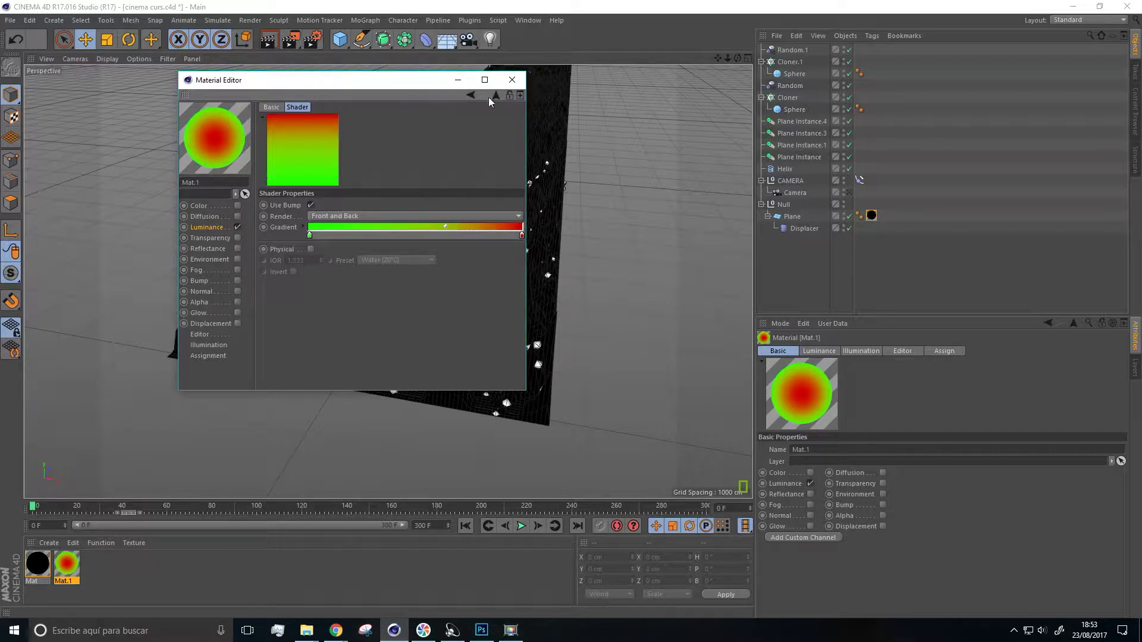
left_click(511, 80)
Apply the green-red Mat.1 material to the Sphere under Cloner and render the view through the Camera
scroll(410, 295, "up", 6)
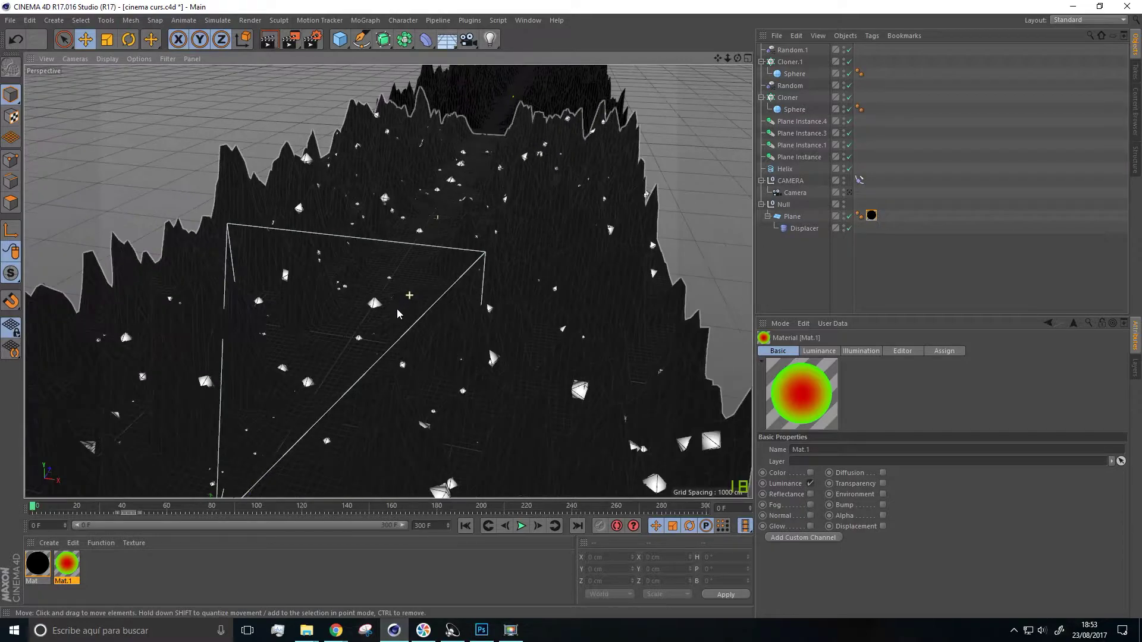
left_click(307, 383)
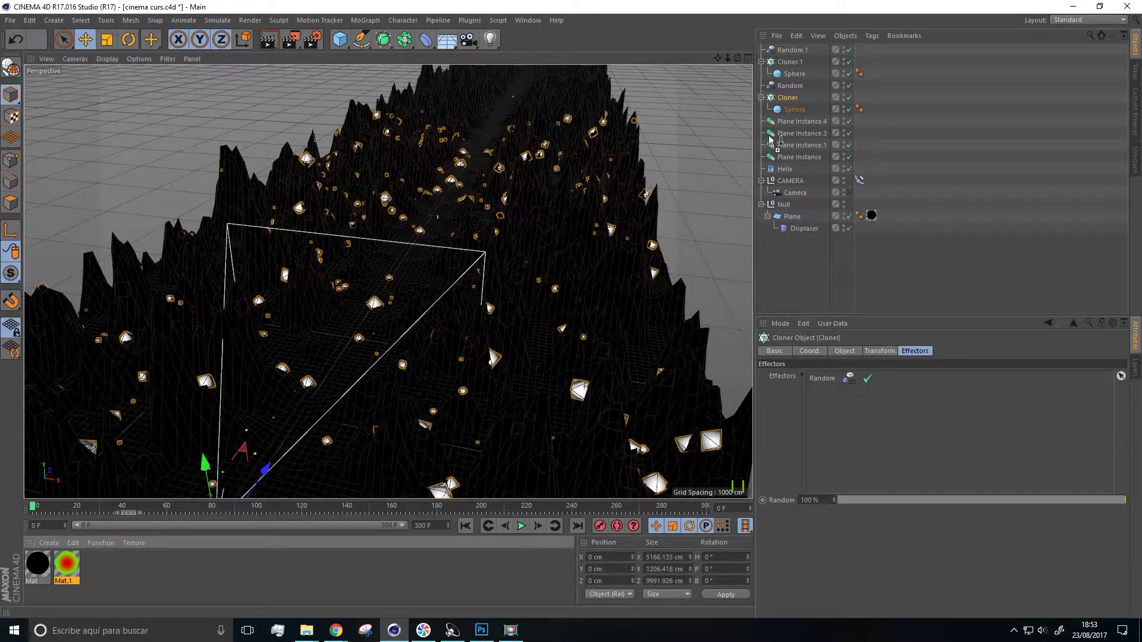
left_click_drag(772, 139, 797, 109)
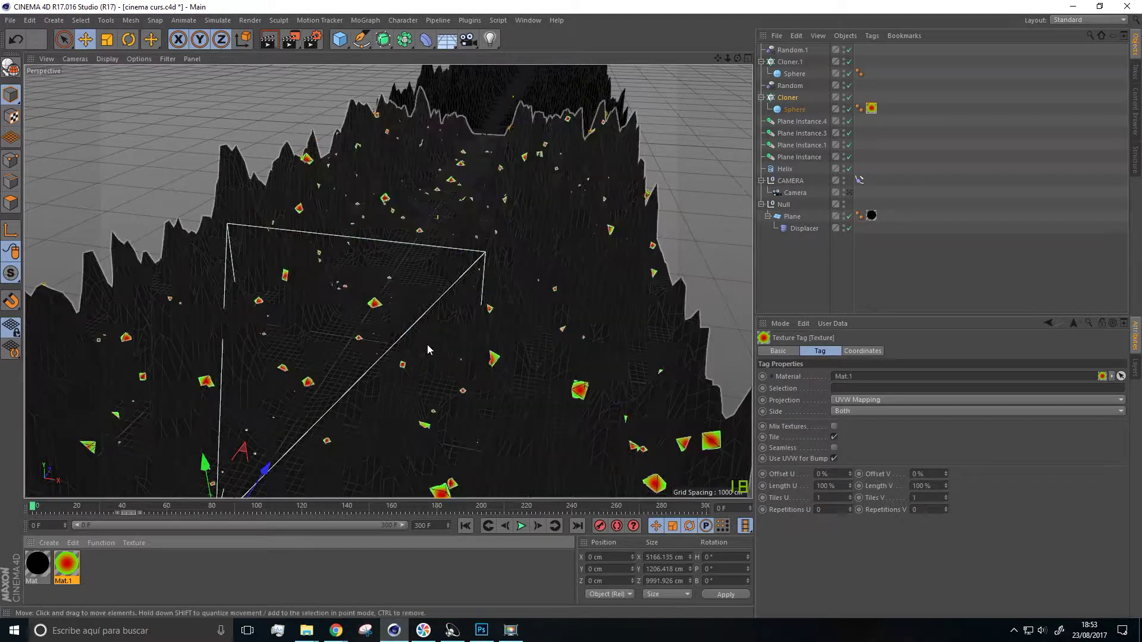
left_click(848, 192)
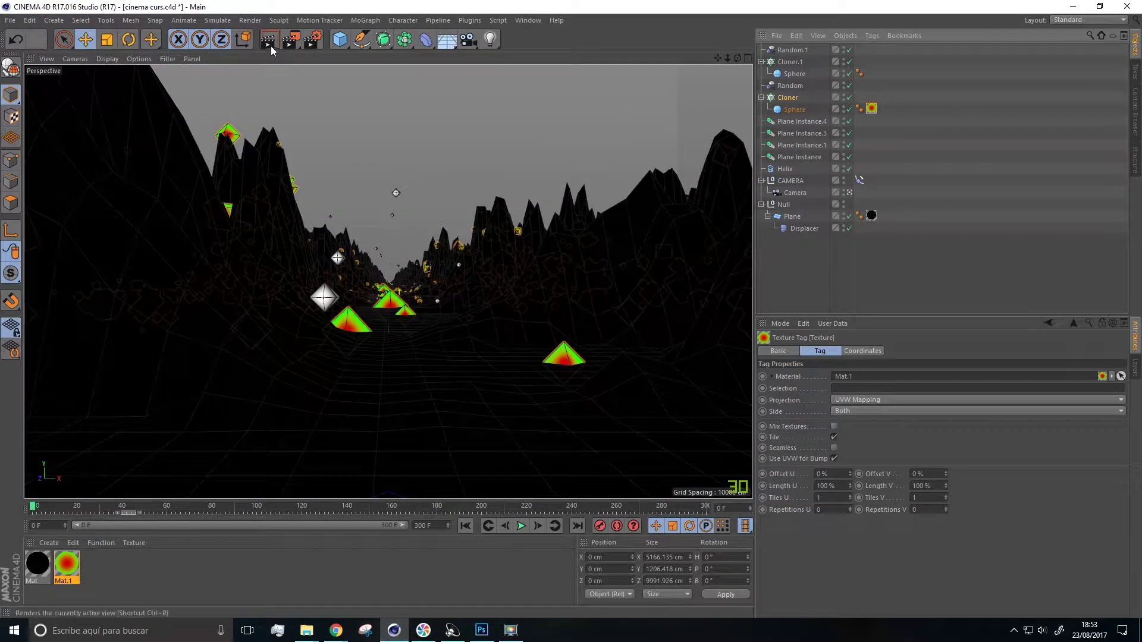
left_click(271, 47)
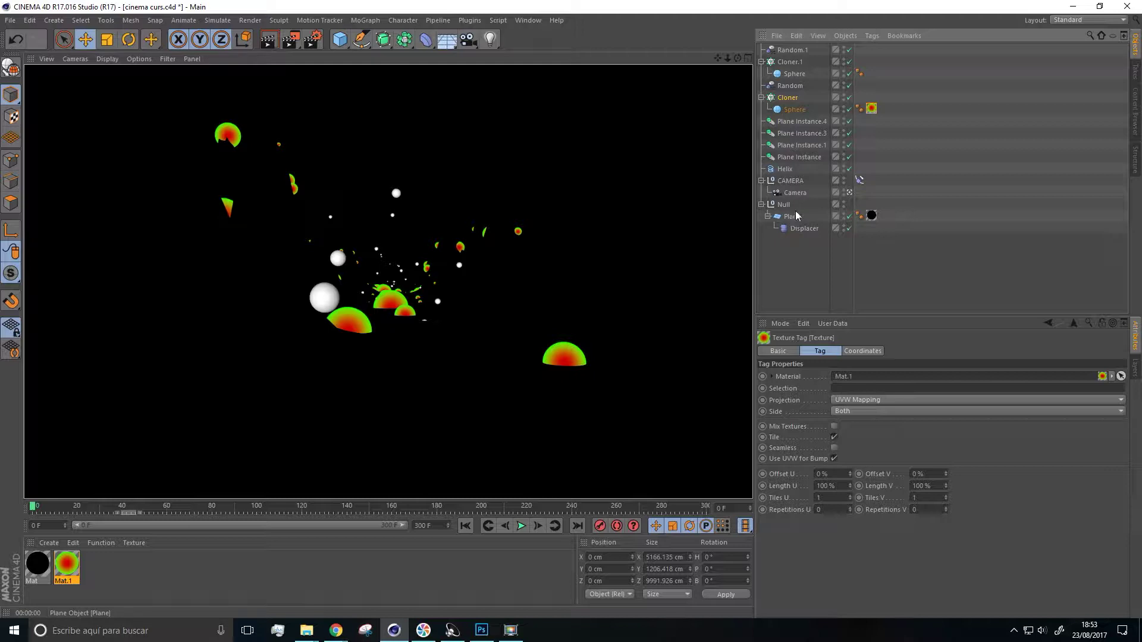
Apply Mat.1 to the Sphere under Cloner.1 as well, render the view and deselect everything
left_click(794, 74)
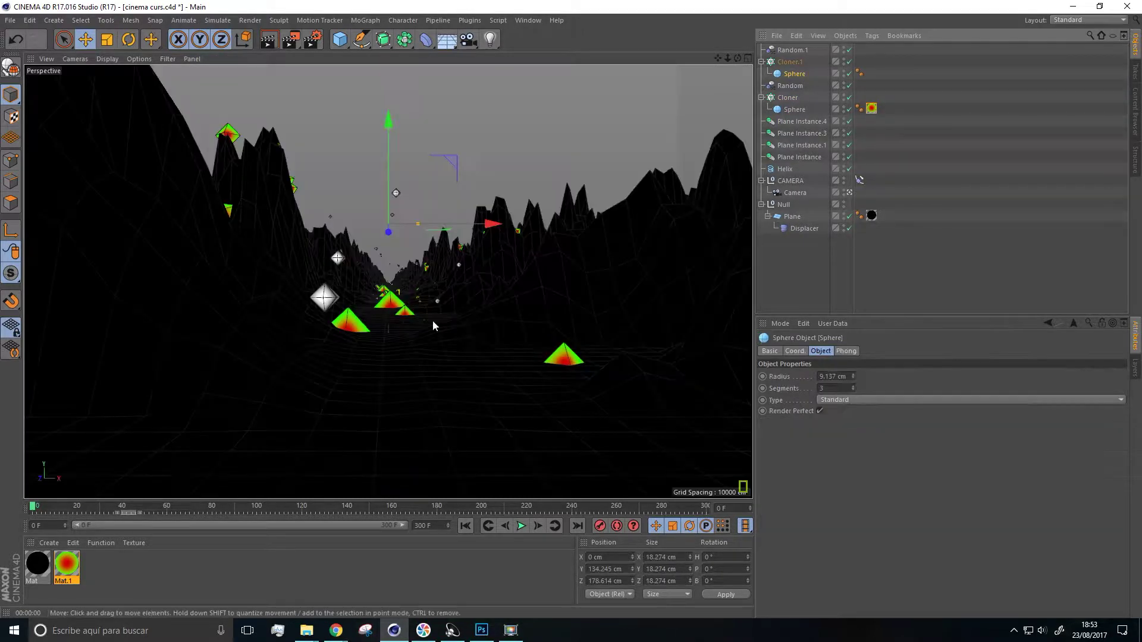
left_click_drag(60, 562, 797, 74)
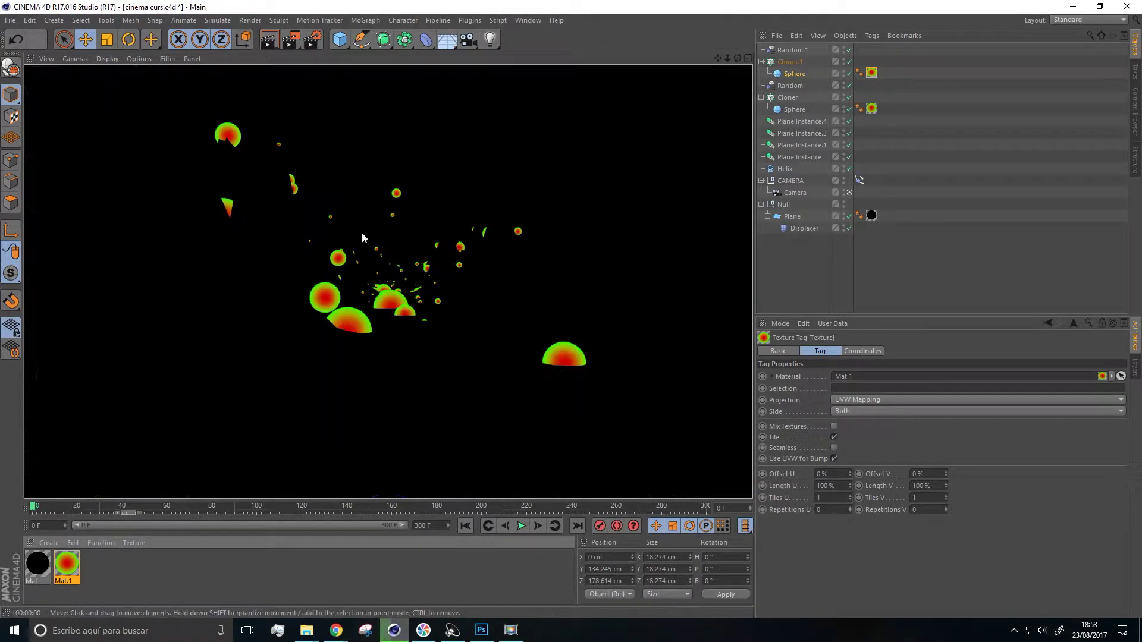
left_click(824, 273)
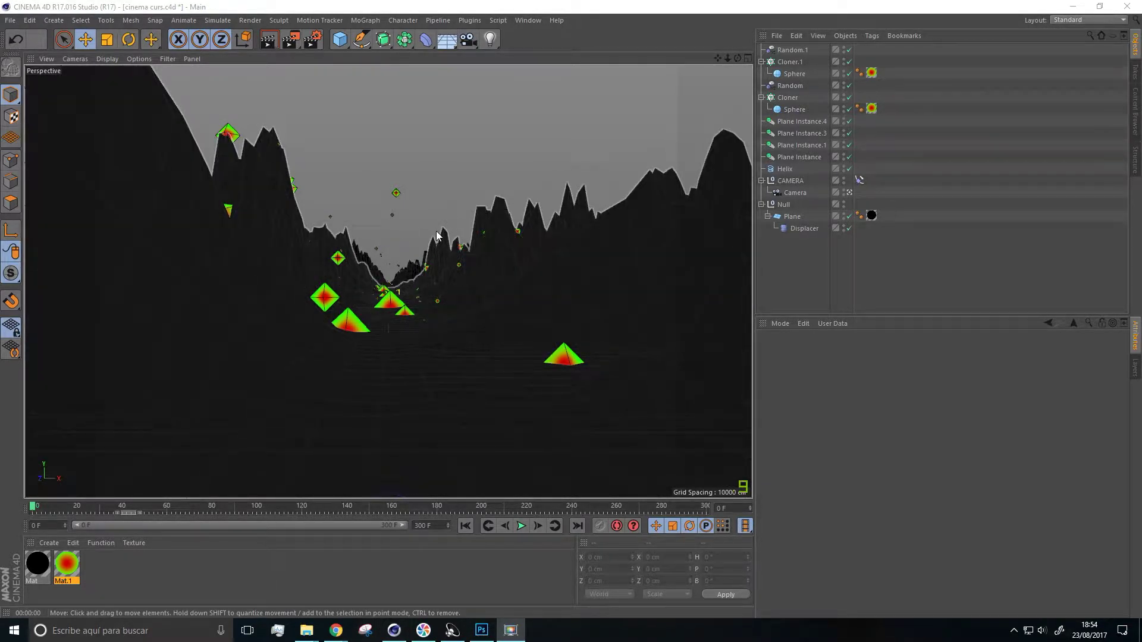
left_click_drag(472, 289, 457, 378, "alt")
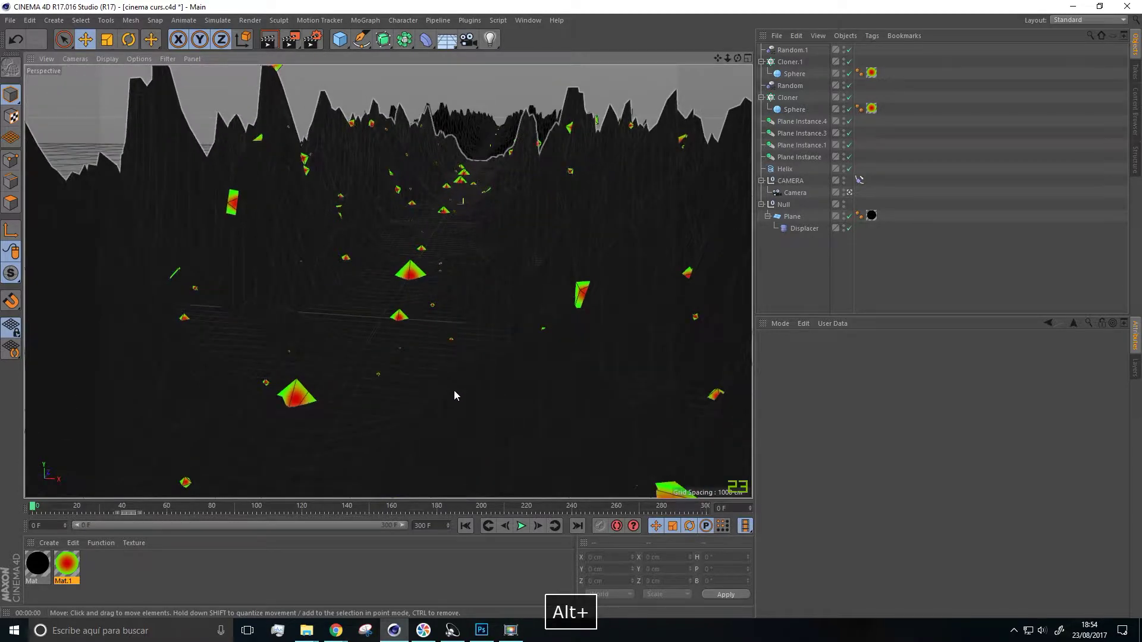
left_click_drag(485, 453, 455, 314, "alt")
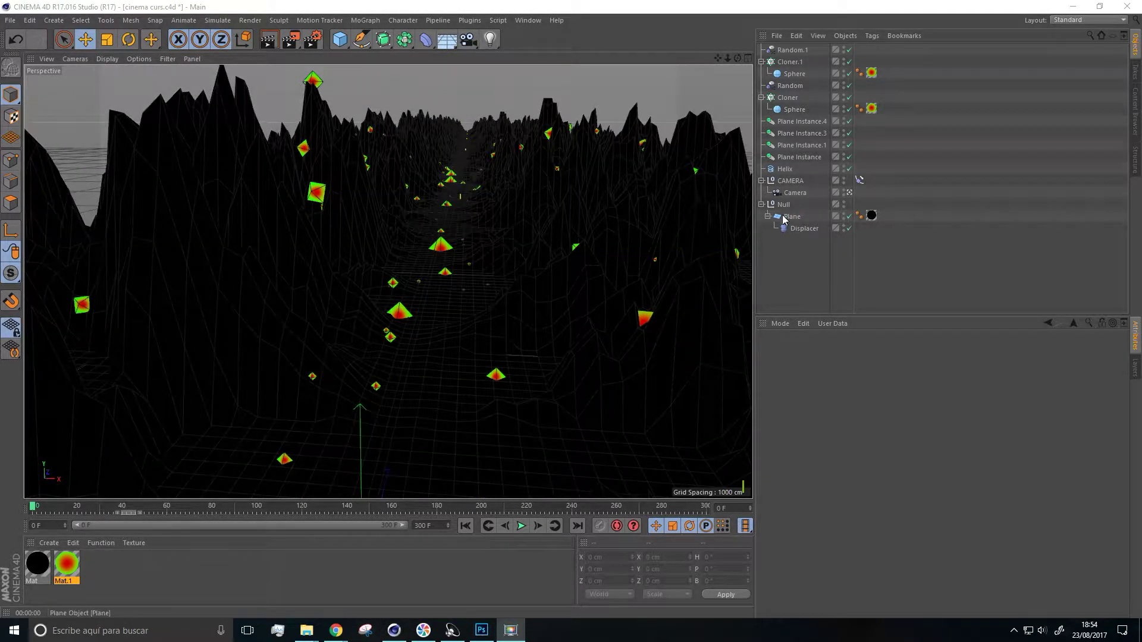
left_click(768, 217)
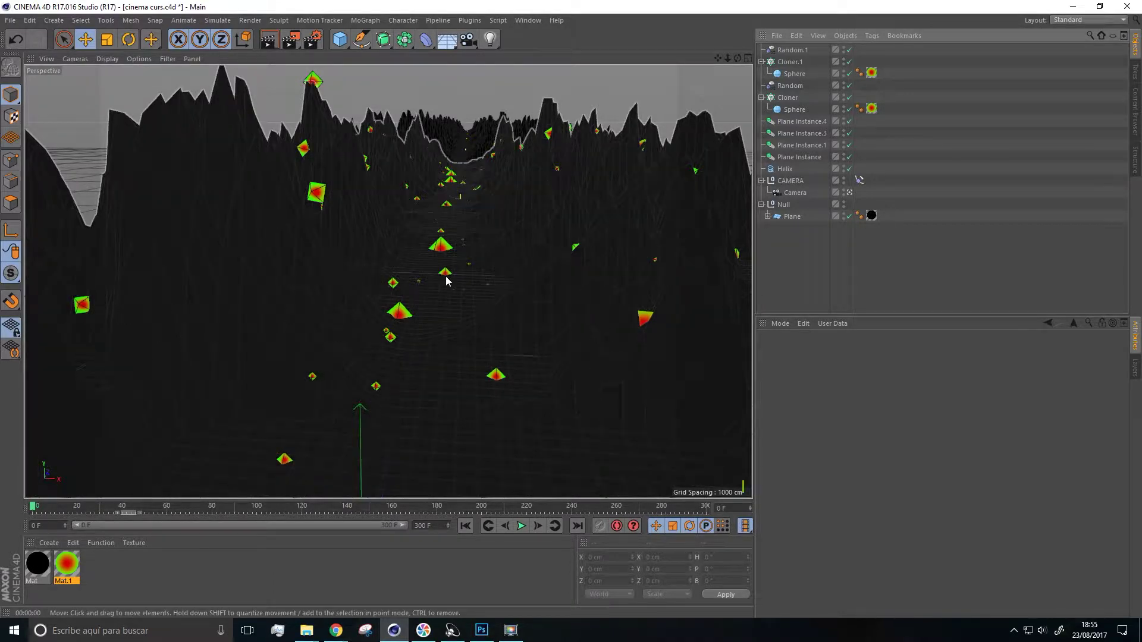
left_click_drag(454, 280, 208, 372, "alt")
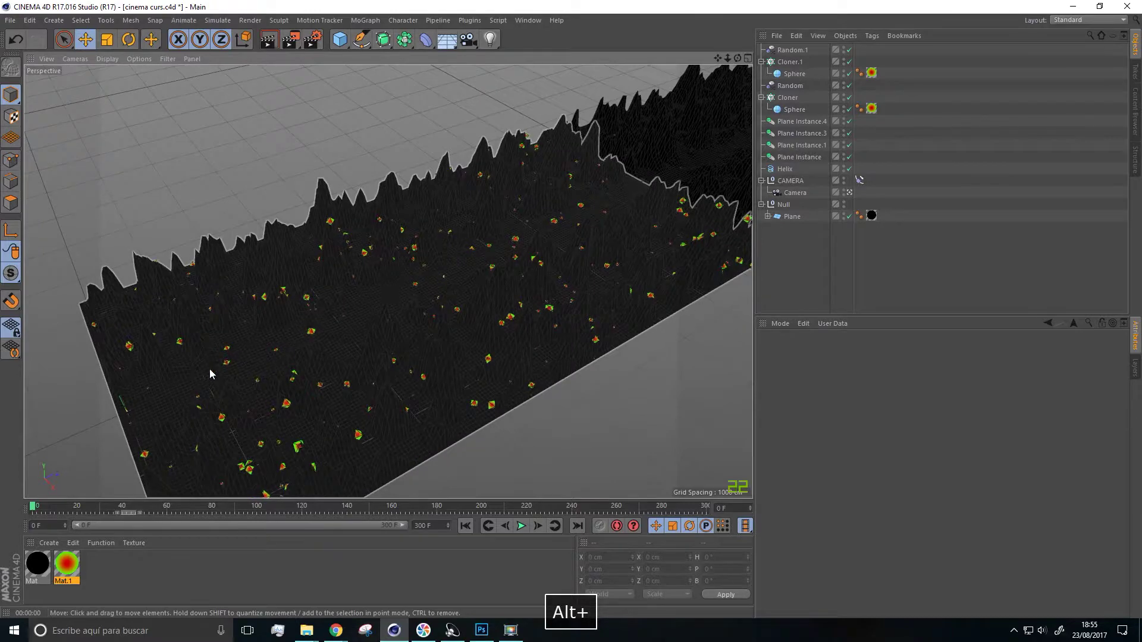
left_click_drag(420, 234, 522, 259, "alt")
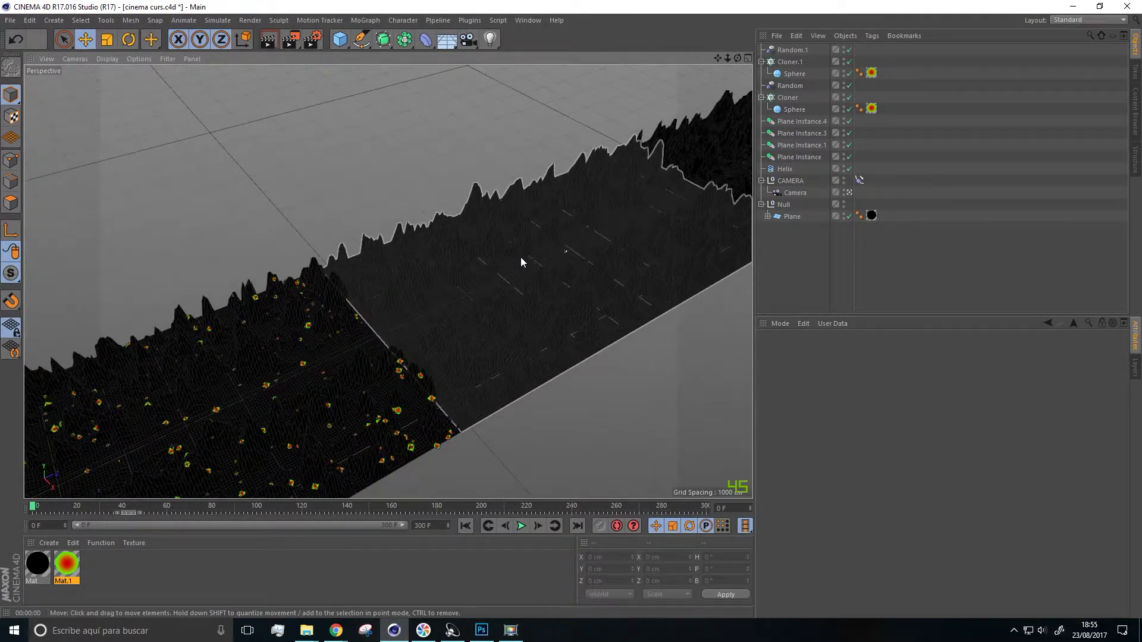
left_click(538, 263)
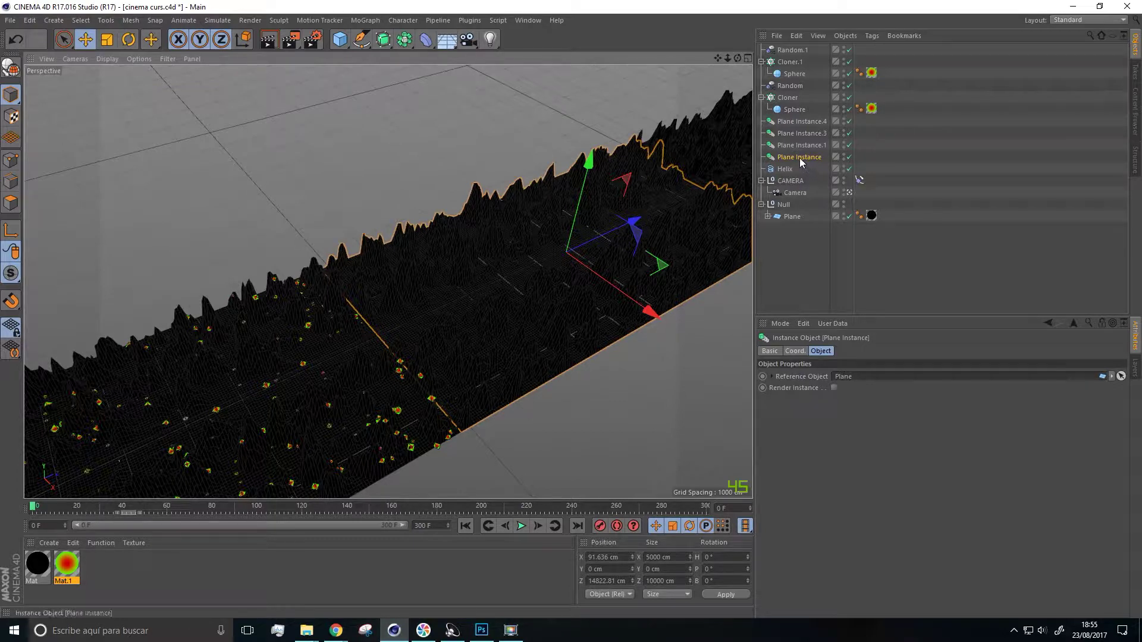
left_click_drag(798, 162, 786, 213)
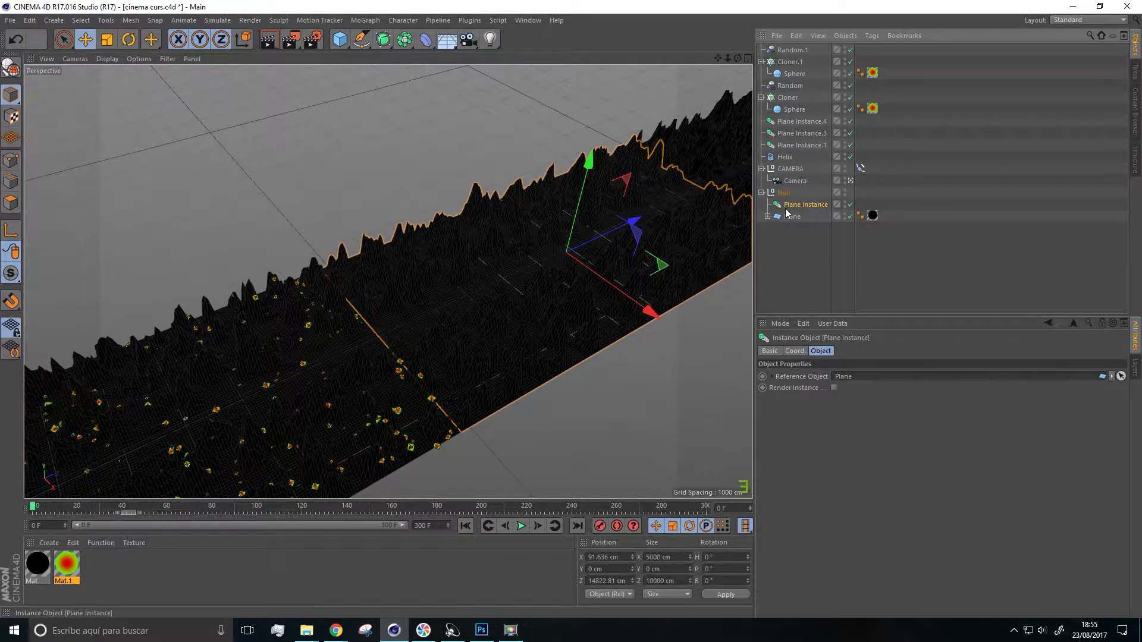
key("ctrl+z")
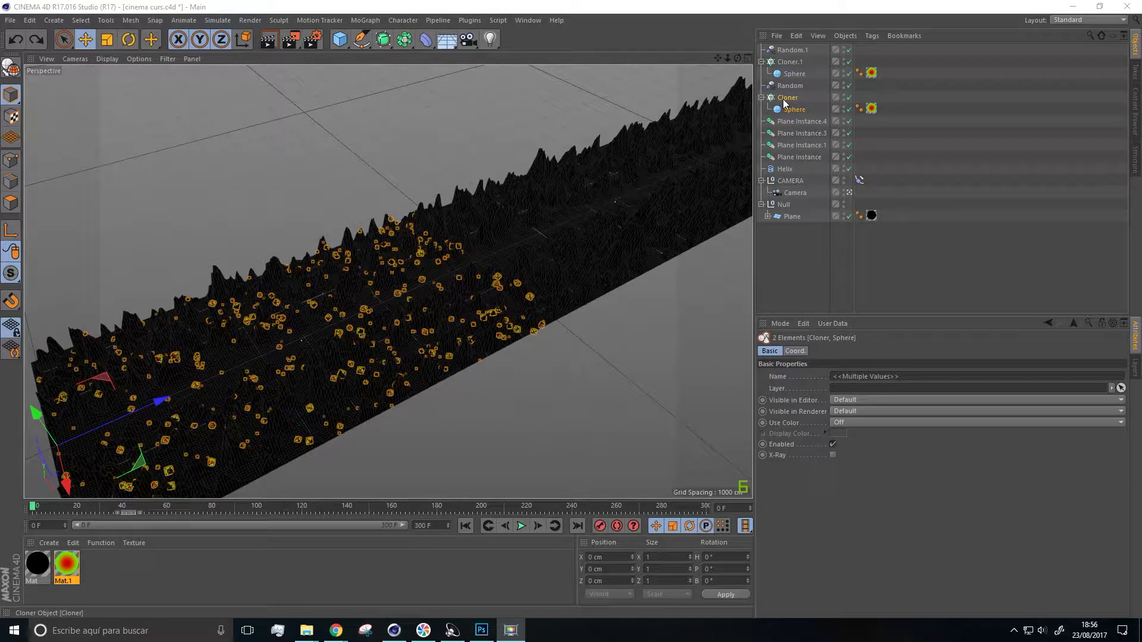
Duplicate Cloner together with its Sphere and set the copy's distribution object to Plane Instance
left_click_drag(783, 102, 788, 95, "ctrl")
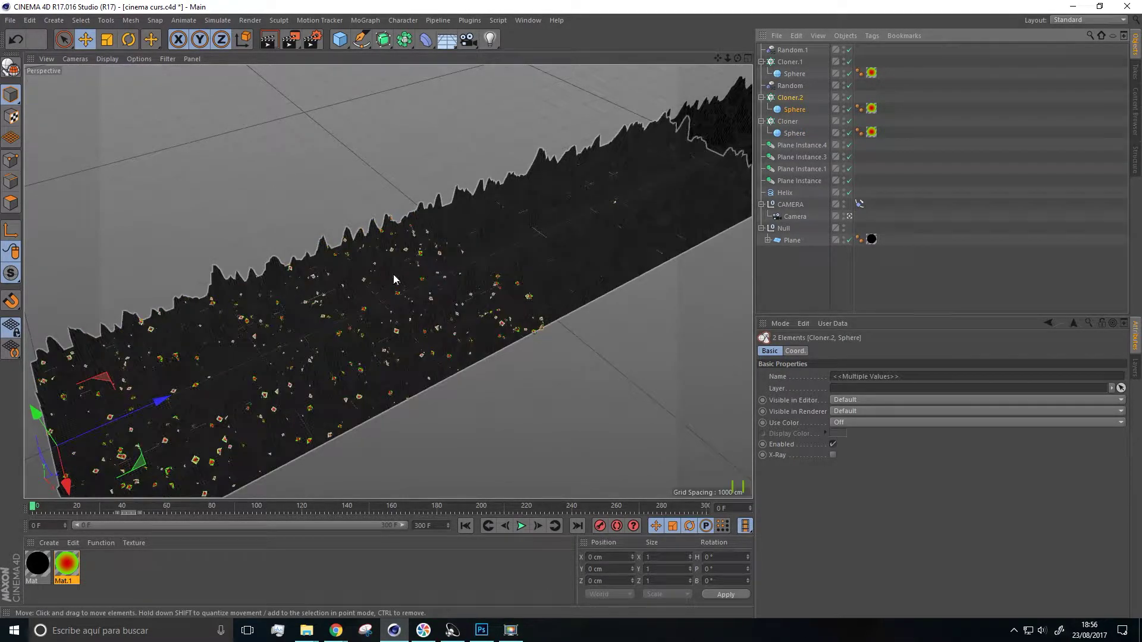
left_click(790, 99)
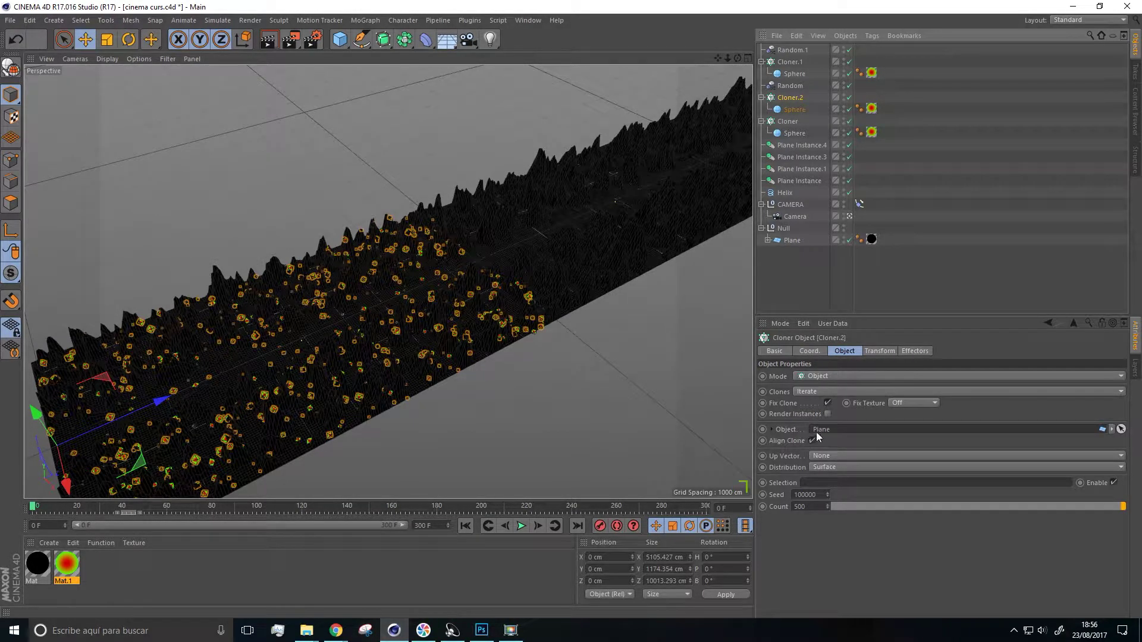
left_click_drag(798, 180, 842, 433)
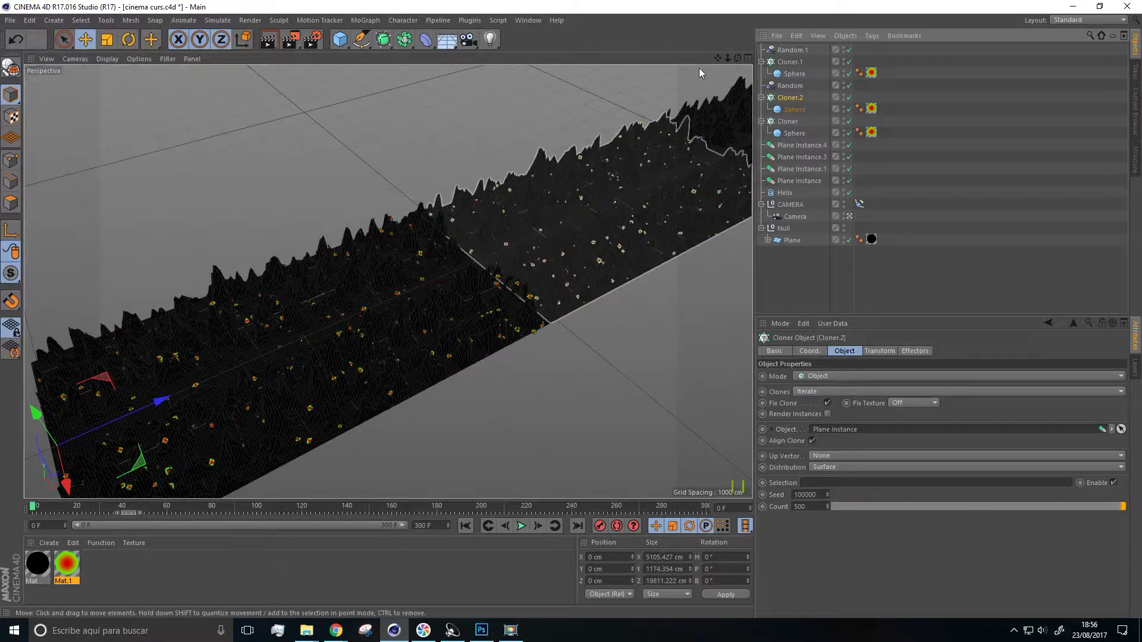
Duplicate Cloner.2 together with its Sphere, keeping the copy above it in the object hierarchy
left_click_drag(719, 59, 452, 196)
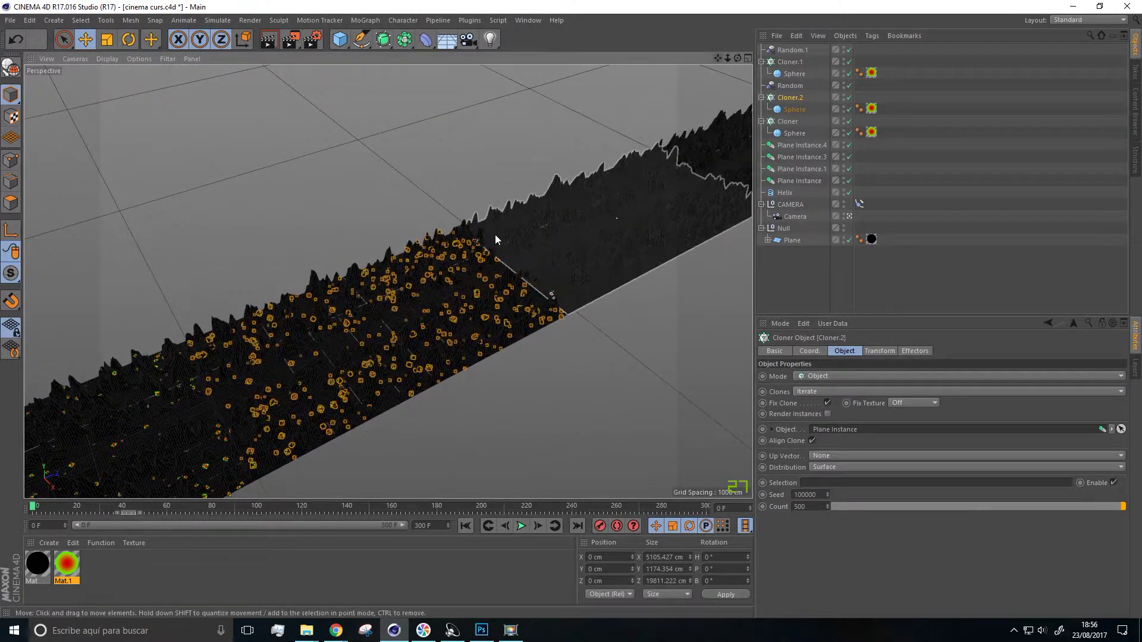
scroll(495, 236, "up", 5)
left_click(580, 245)
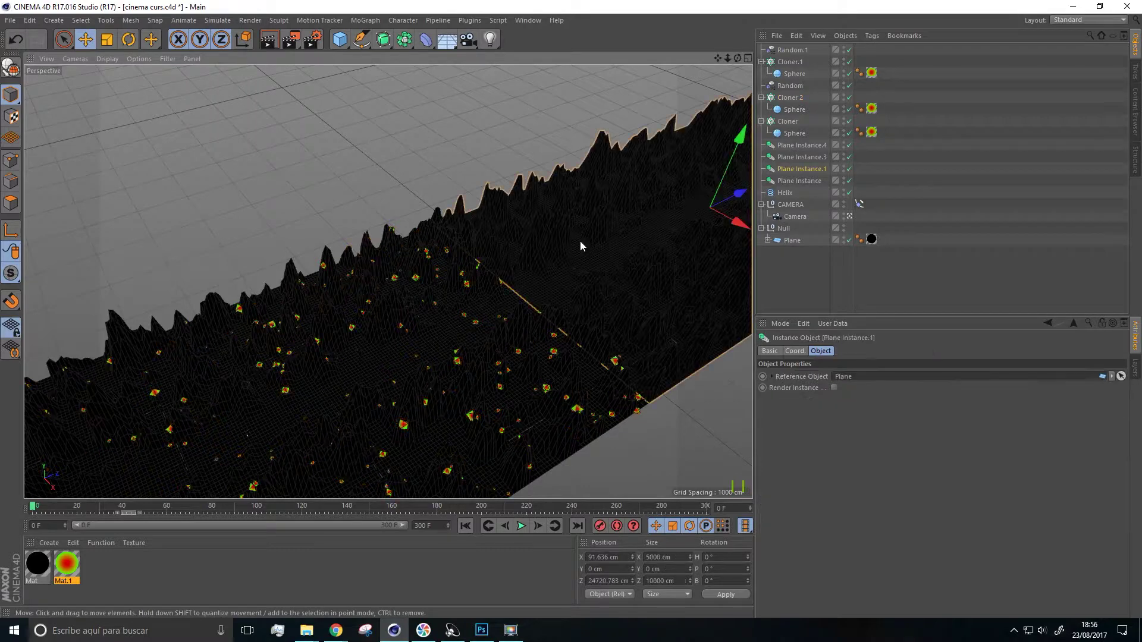
left_click(793, 110, "shift")
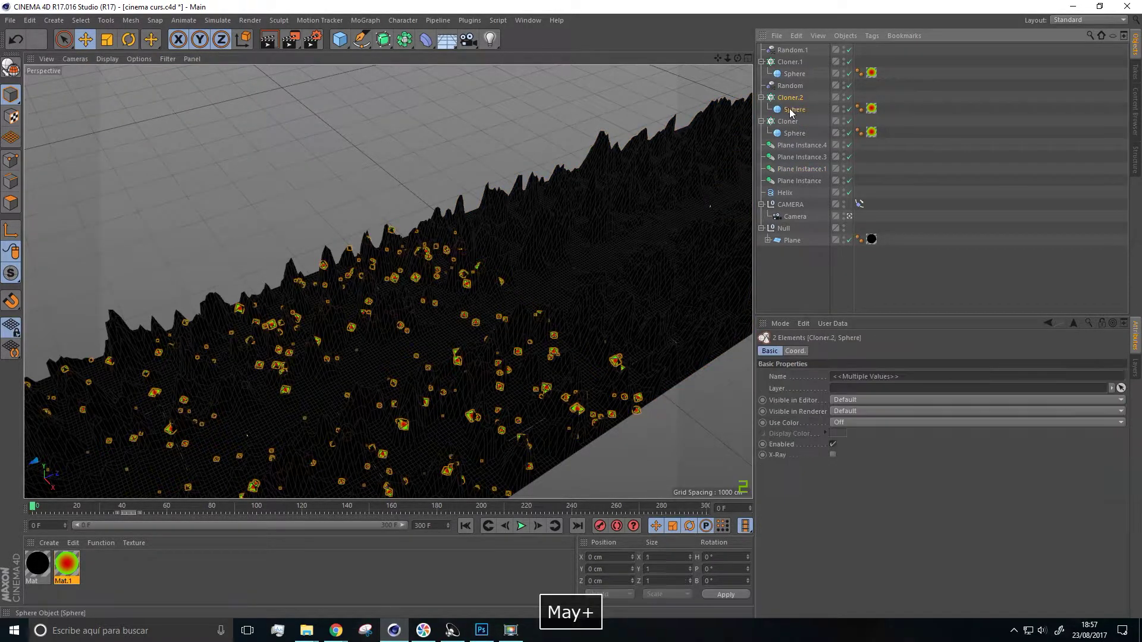
left_click_drag(791, 94, 791, 95, "ctrl")
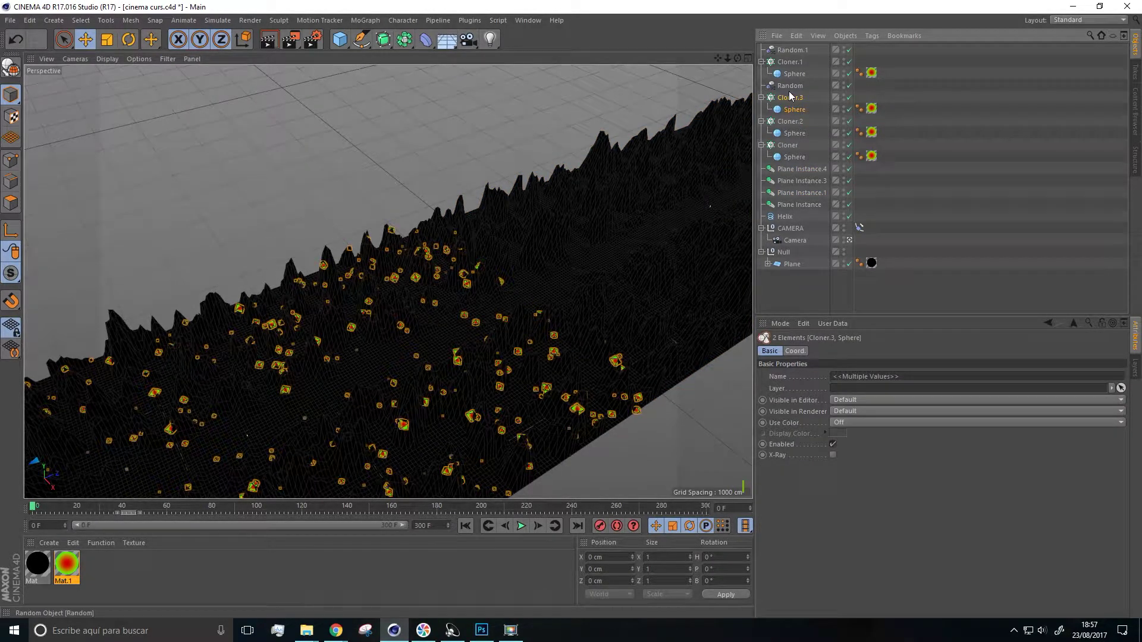
Set the distribution object of Cloner.3 to Plane Instance.1 so its spheres cover that terrain section
left_click(788, 100)
middle_click_drag(690, 216, 542, 244, "alt")
left_click(542, 216)
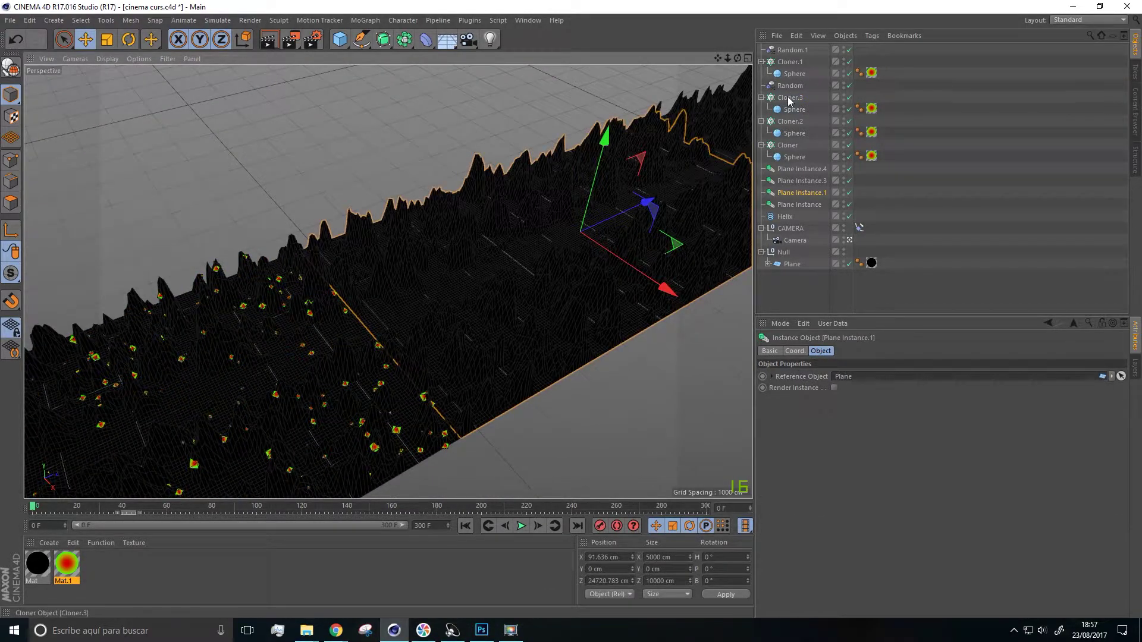
left_click(790, 99)
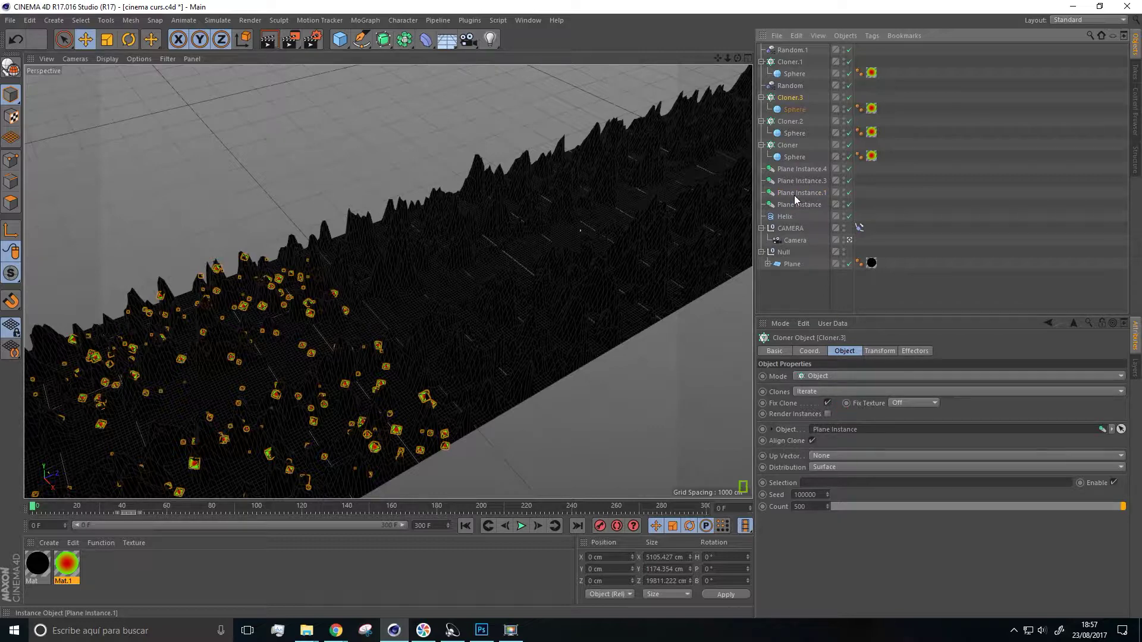
left_click_drag(797, 205, 843, 420)
Identify the next terrain section without spheres and duplicate Cloner.3 together with its Sphere
scroll(622, 319, "down", 4)
scroll(625, 316, "up", 2)
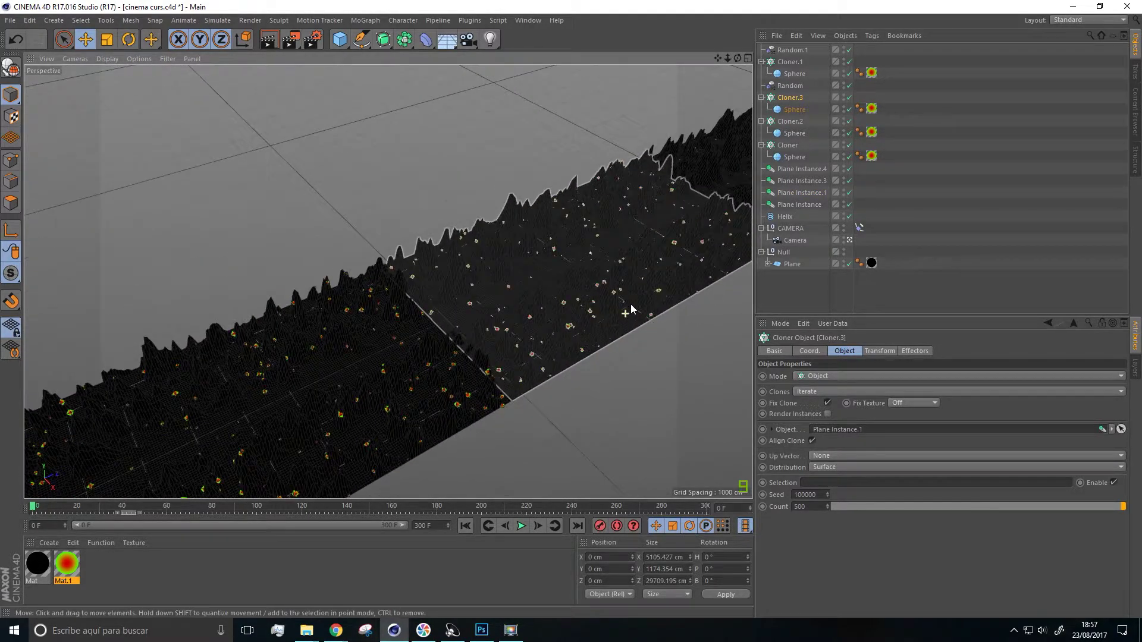
scroll(630, 307, "up", 3)
middle_click_drag(639, 288, 387, 348, "alt")
left_click(547, 225)
middle_click_drag(547, 229, 412, 315, "alt")
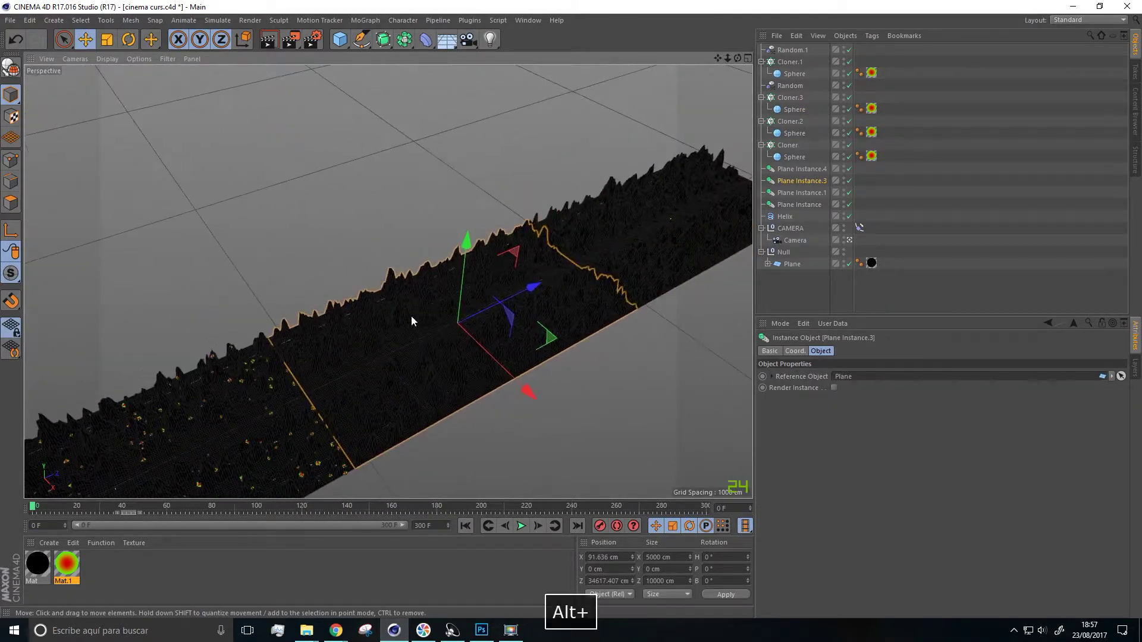
left_click(790, 99)
left_click(792, 109, "ctrl")
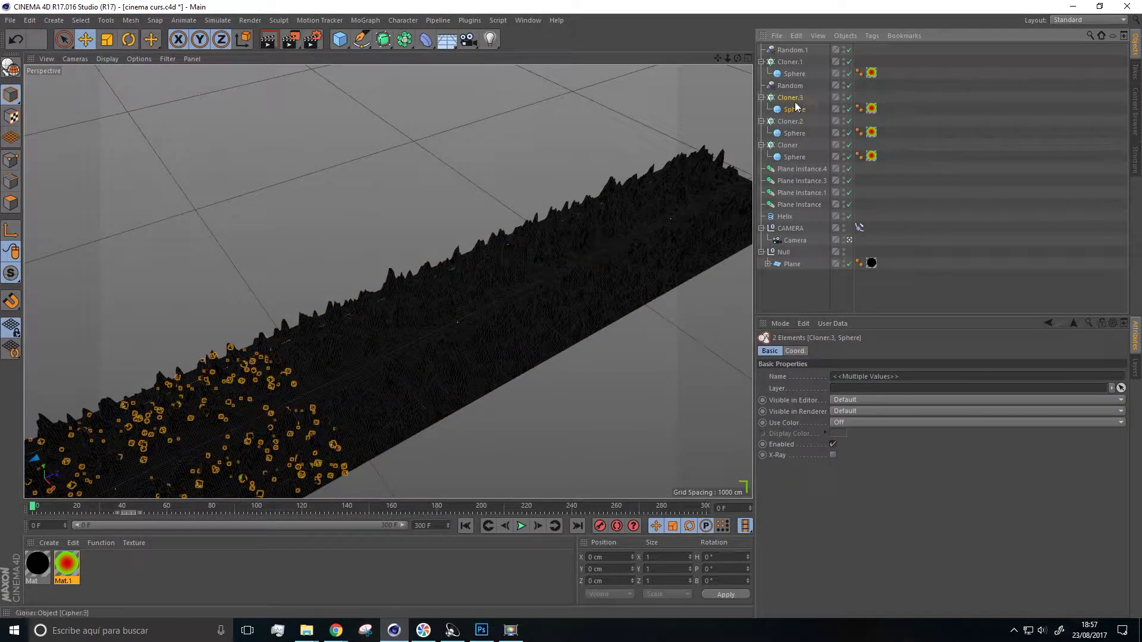
left_click_drag(789, 86, 790, 88, "ctrl")
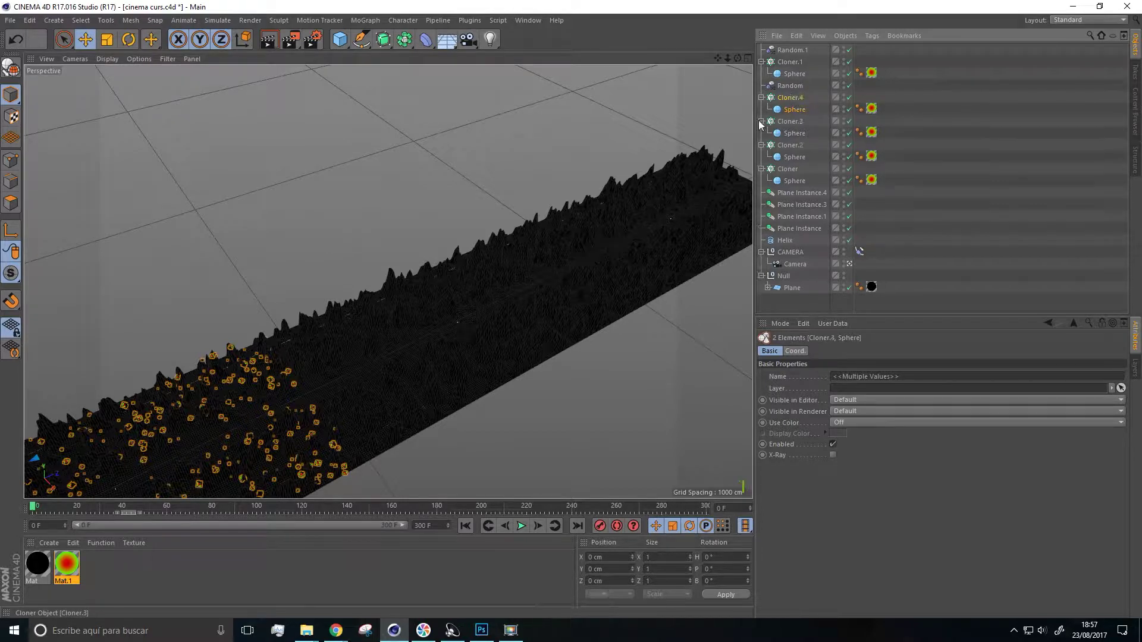
left_click(795, 98)
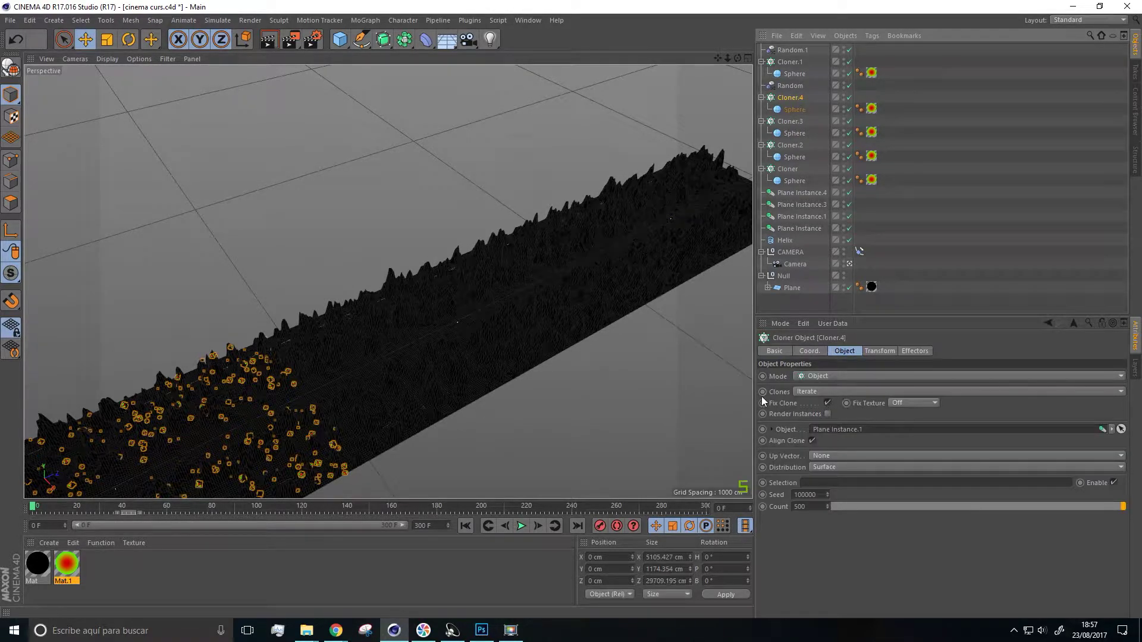
left_click_drag(793, 230, 842, 430)
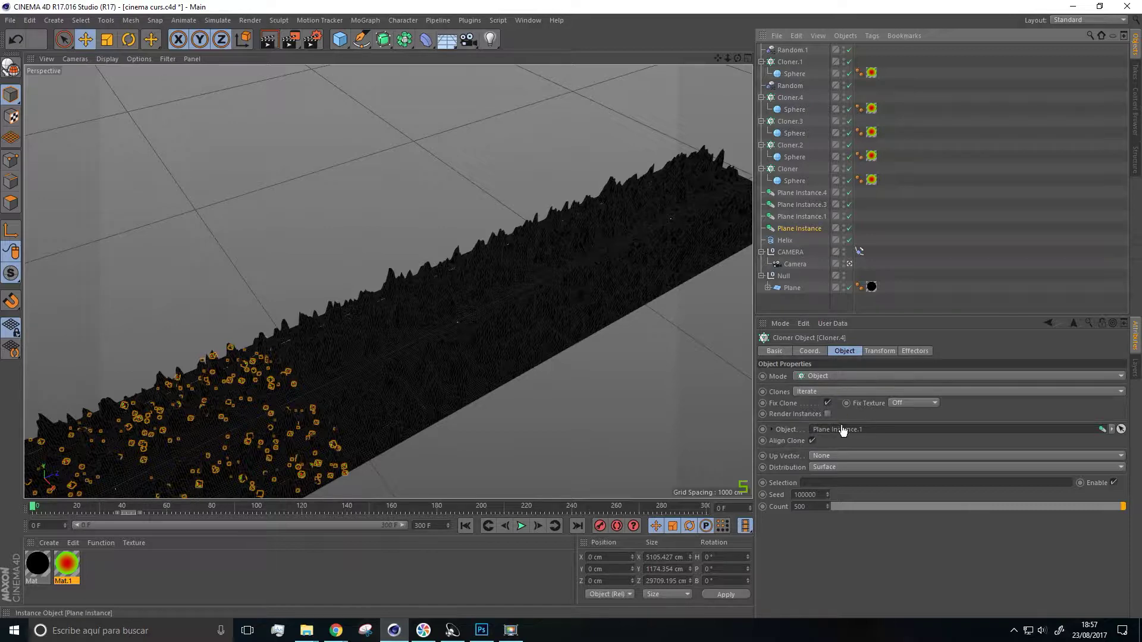
left_click(799, 206)
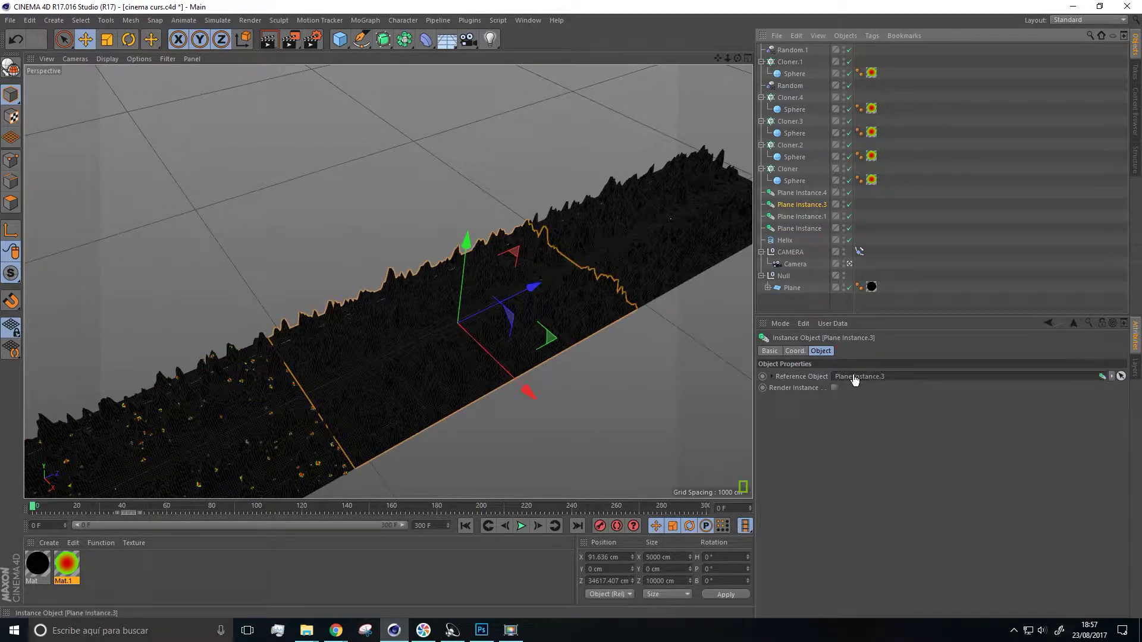
left_click(788, 62)
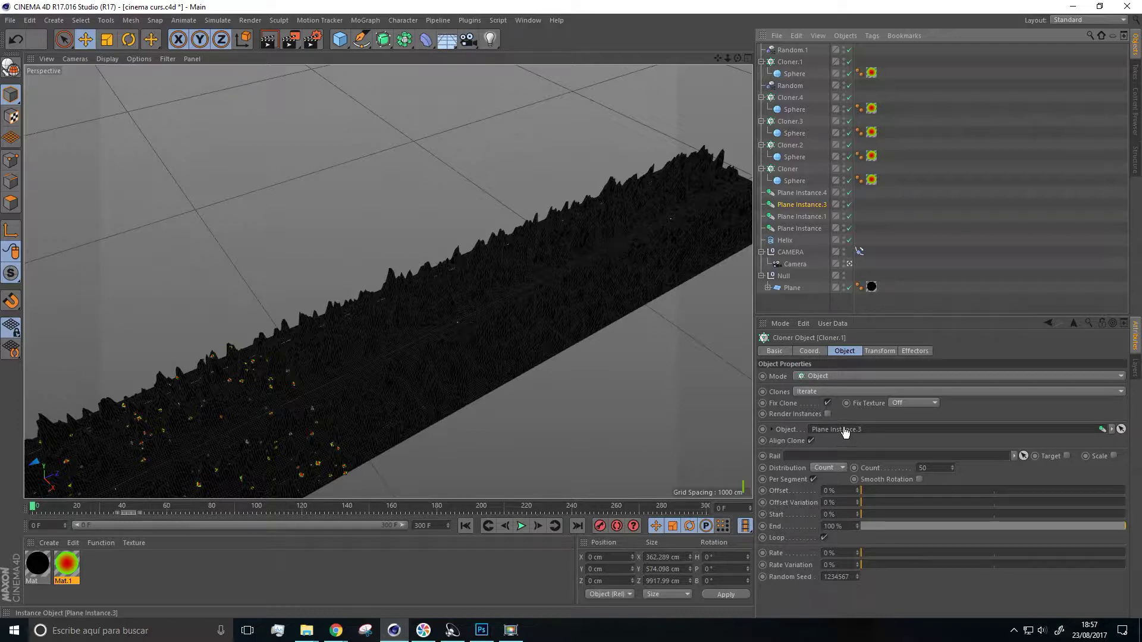
key("ctrl+z")
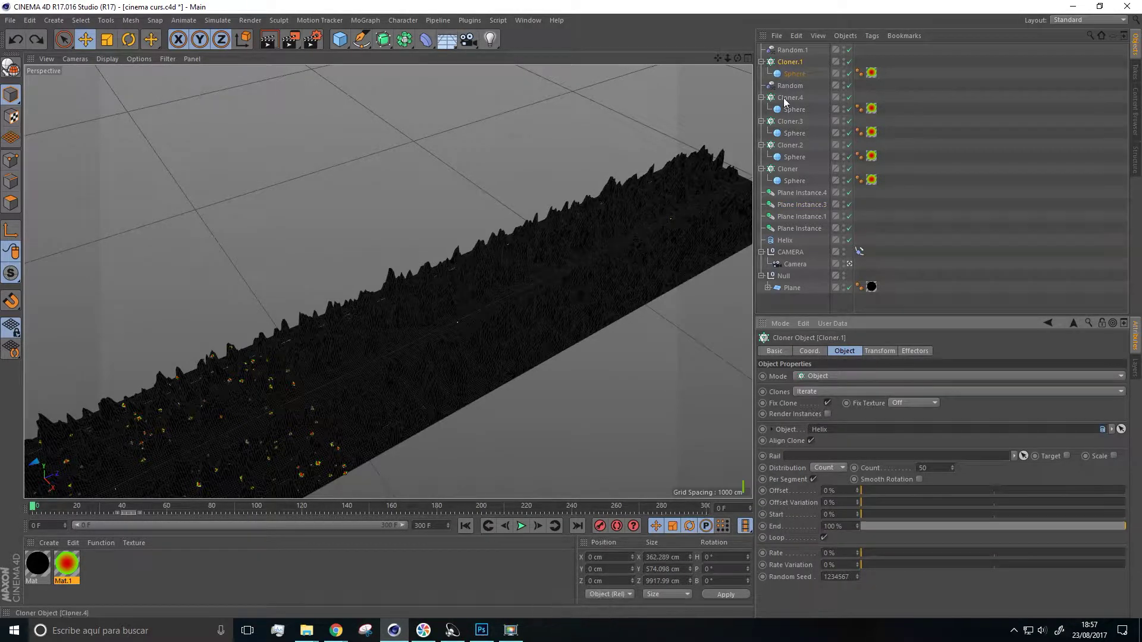
Set the distribution object of Cloner.4 to Plane Instance.3
left_click(785, 98)
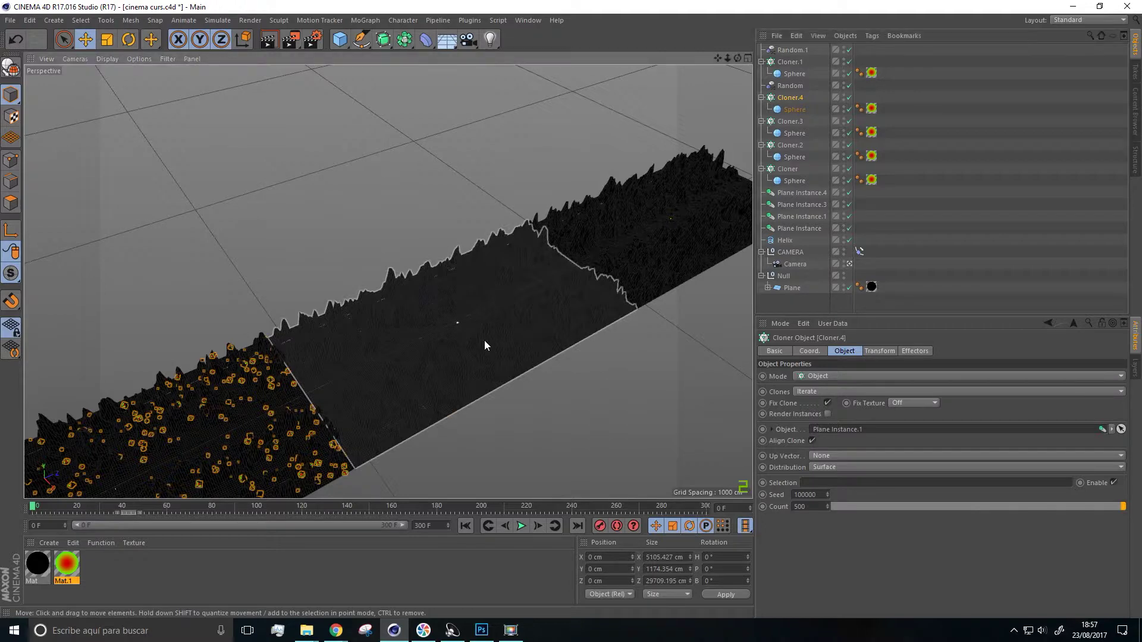
left_click(484, 340)
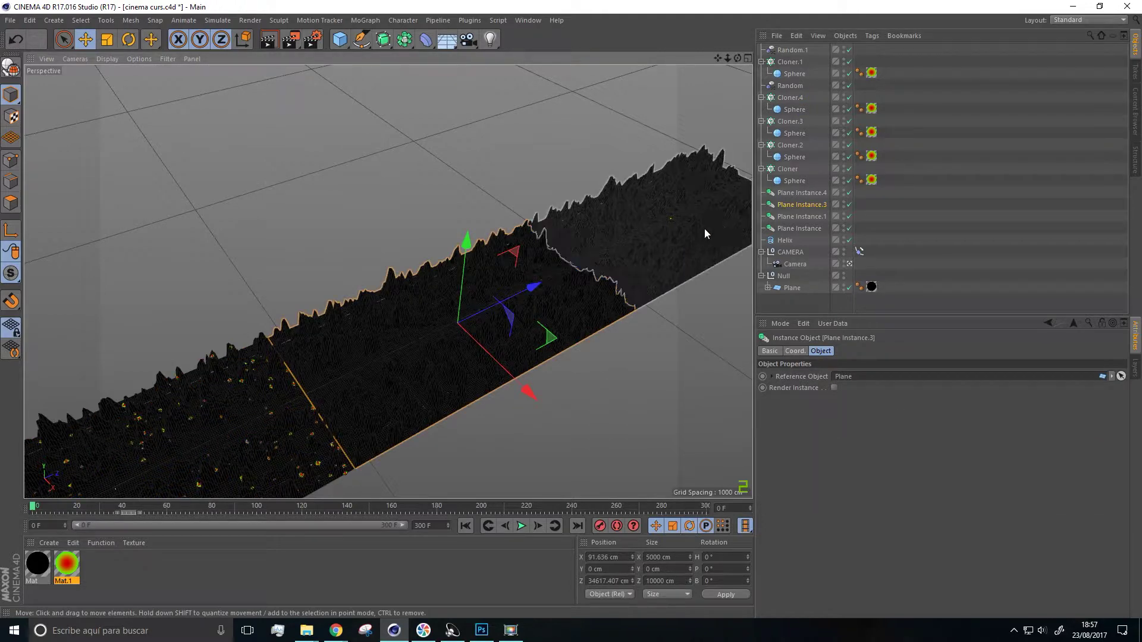
left_click(790, 98)
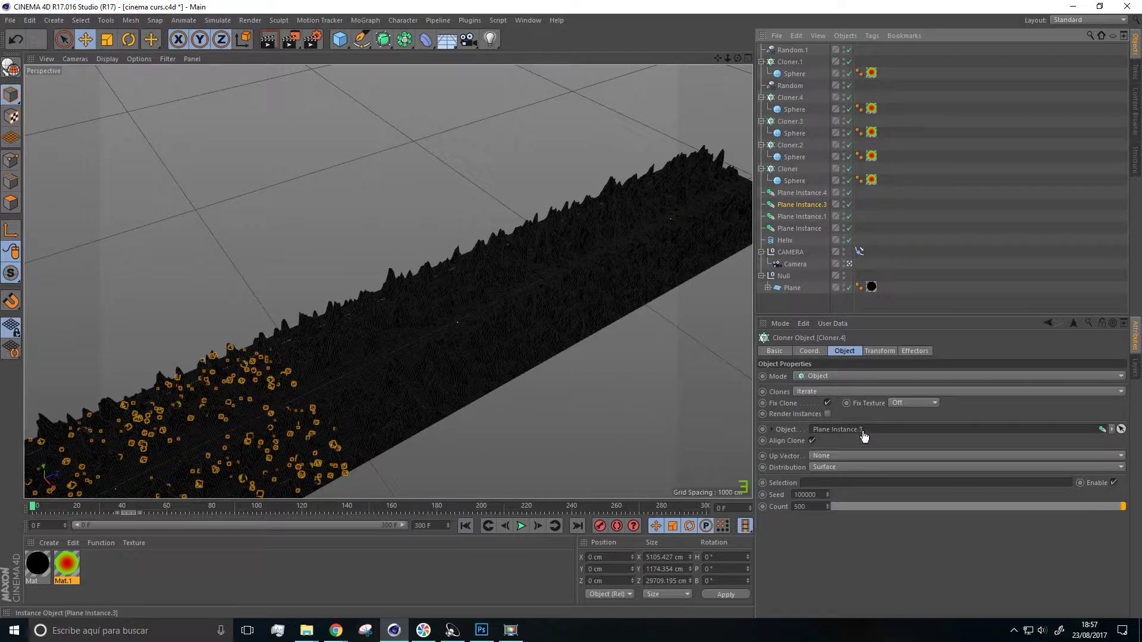
Duplicate Cloner.4 with its Sphere, place the copy directly above it, and set the copy's distribution object to Plane Instance.4
left_click(639, 252)
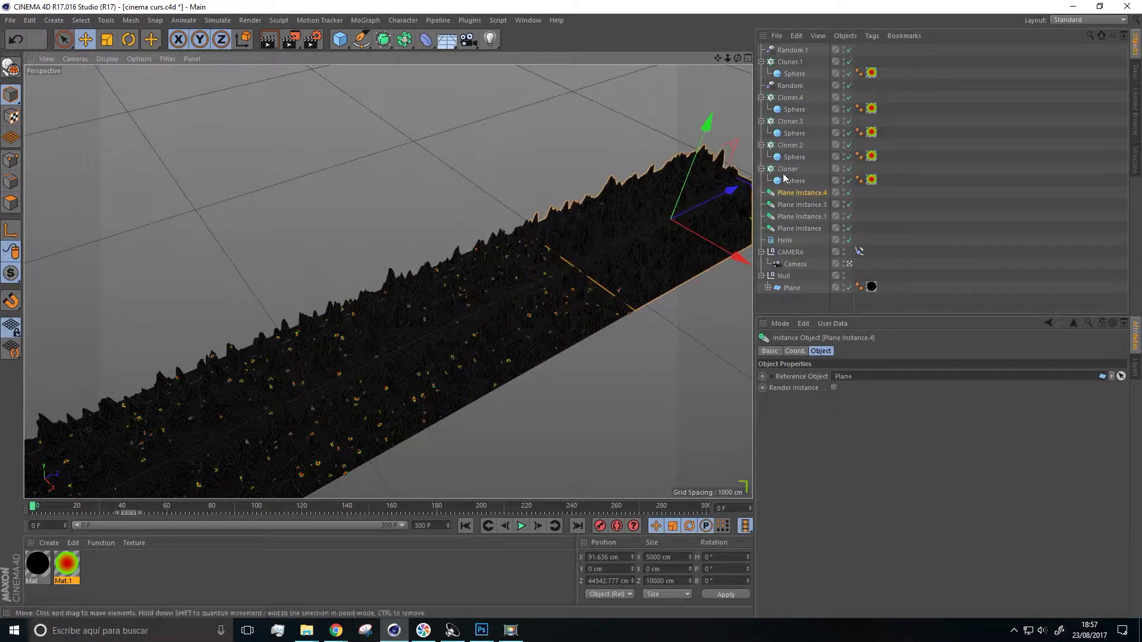
left_click(794, 98)
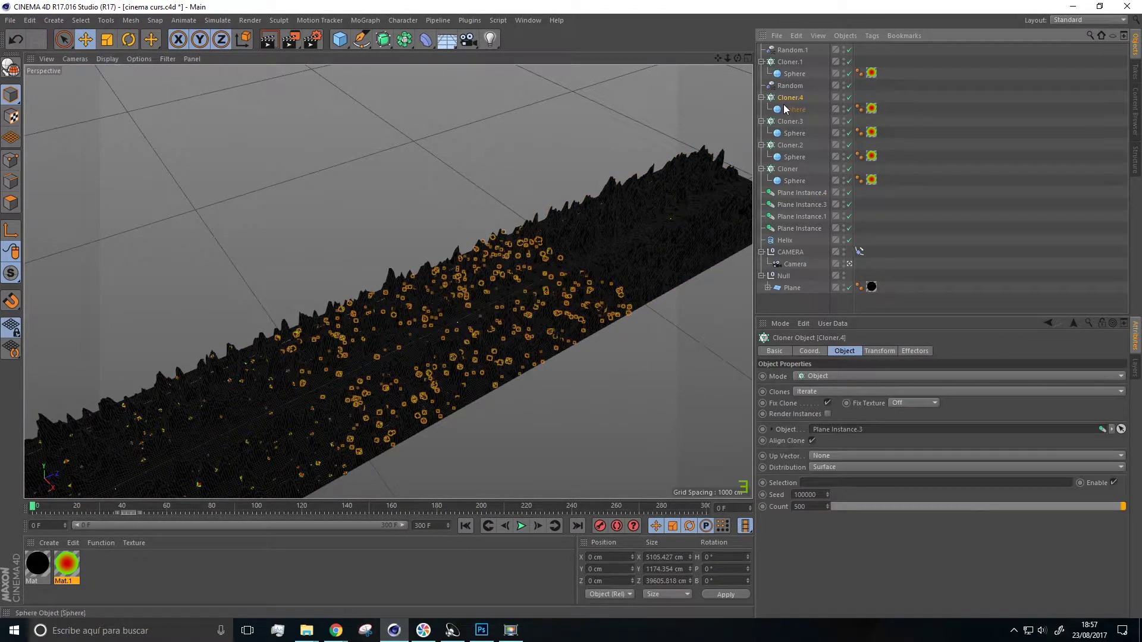
left_click(785, 110, "ctrl")
key("ctrl+c")
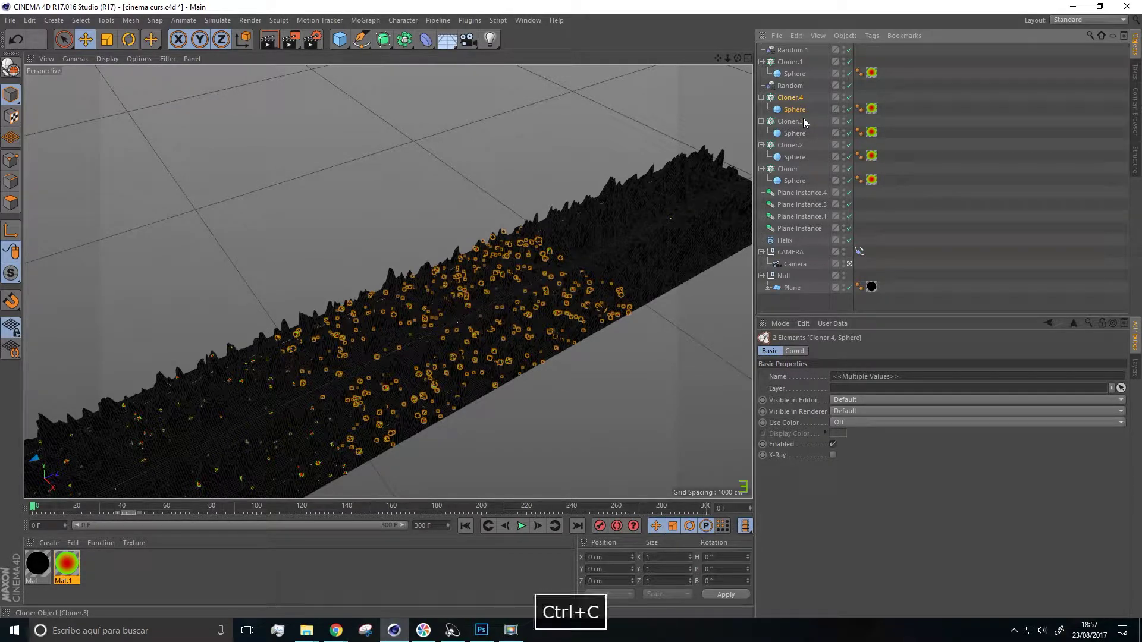
key("ctrl+v")
left_click_drag(804, 104, 793, 117)
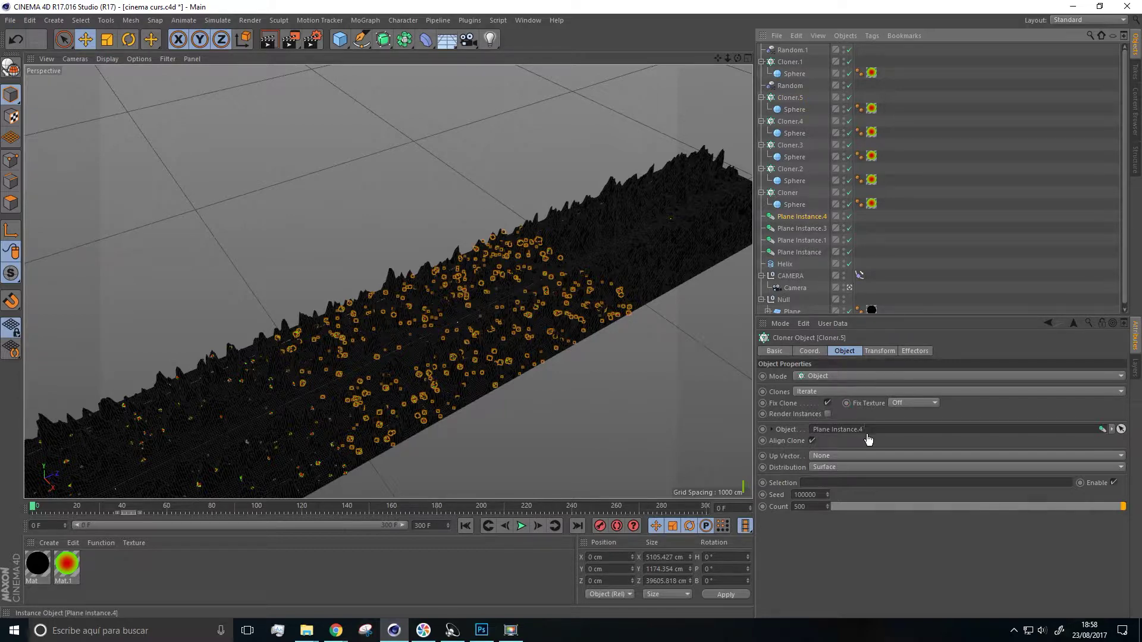
left_click_drag(868, 435, 866, 435)
Examine the spheres along the terrain from several angles and leave the Camera view
right_click_drag(585, 334, 498, 370, "alt")
left_click_drag(496, 371, 567, 292, "alt")
scroll(790, 215, "down", 1)
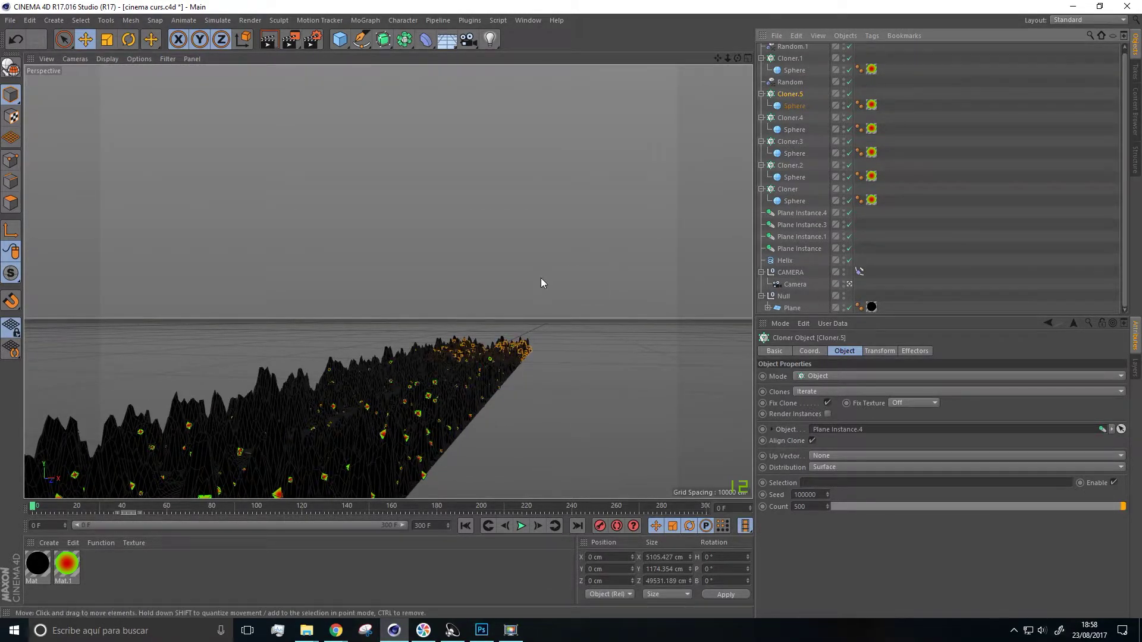
right_click_drag(541, 277, 396, 251, "alt")
left_click_drag(397, 250, 438, 277, "alt")
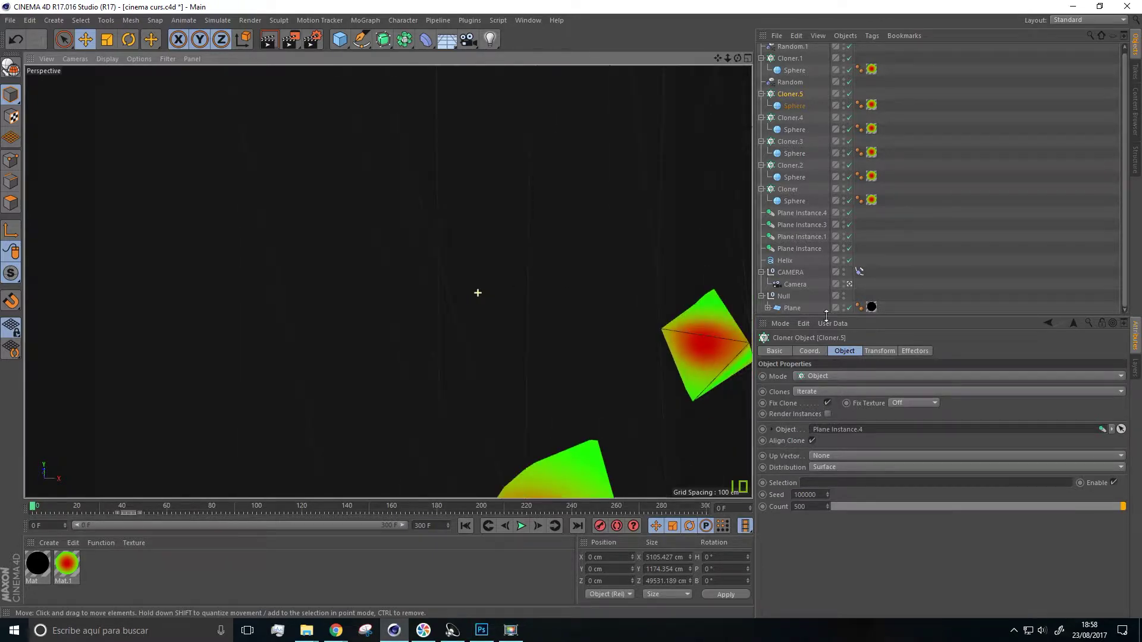
left_click(849, 284)
left_click(850, 284)
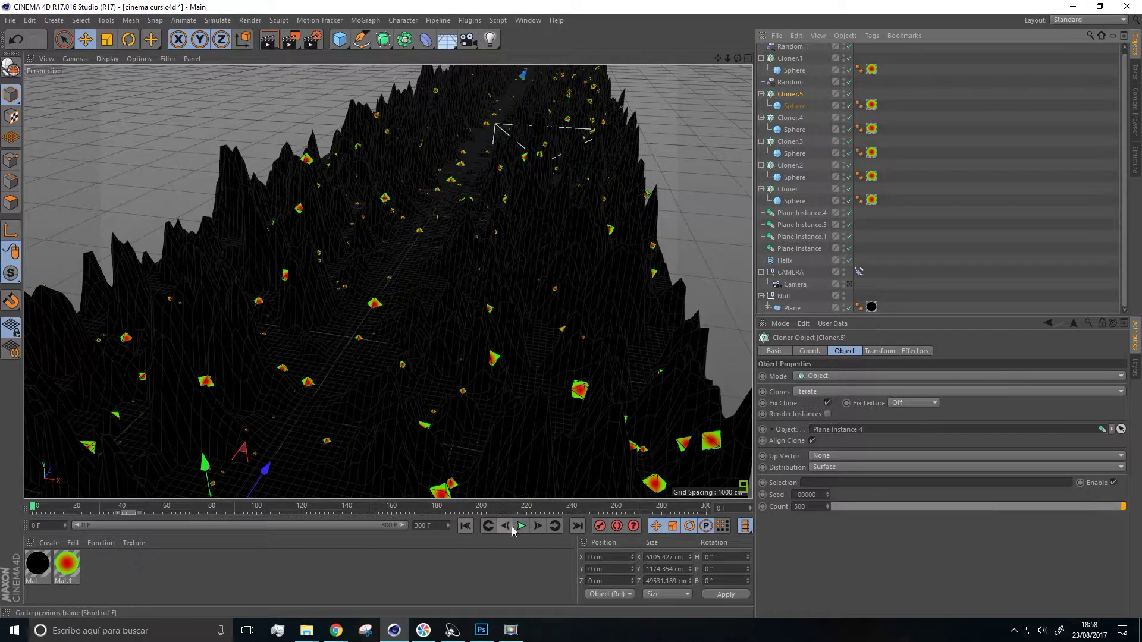
Play the animation and watch it through the Camera and from the free editor view
left_click(521, 527)
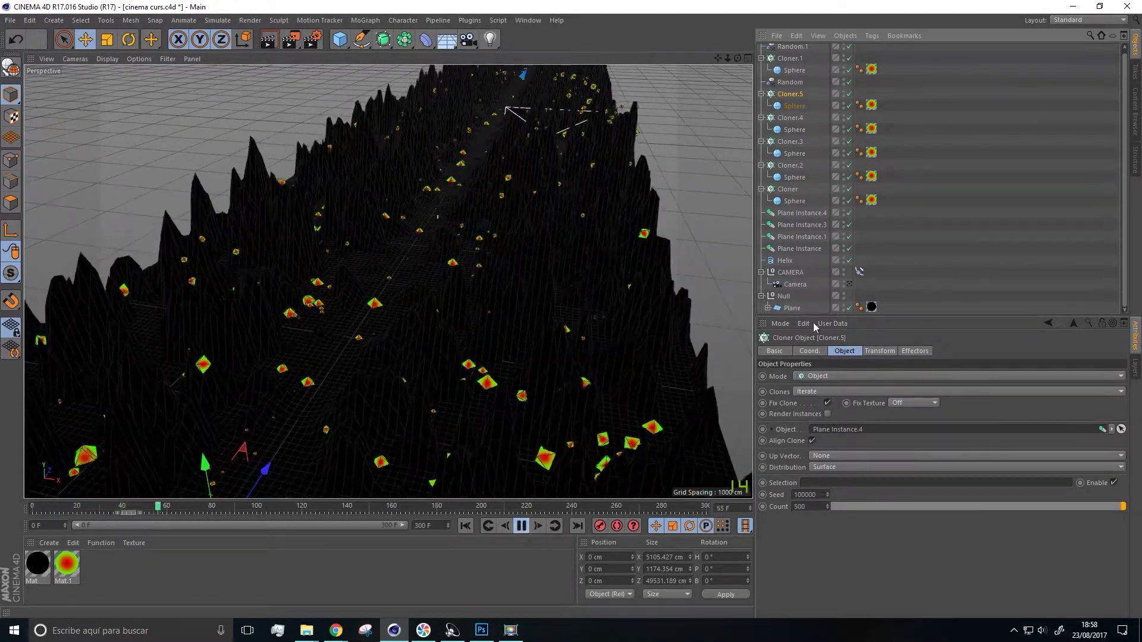
left_click(849, 284)
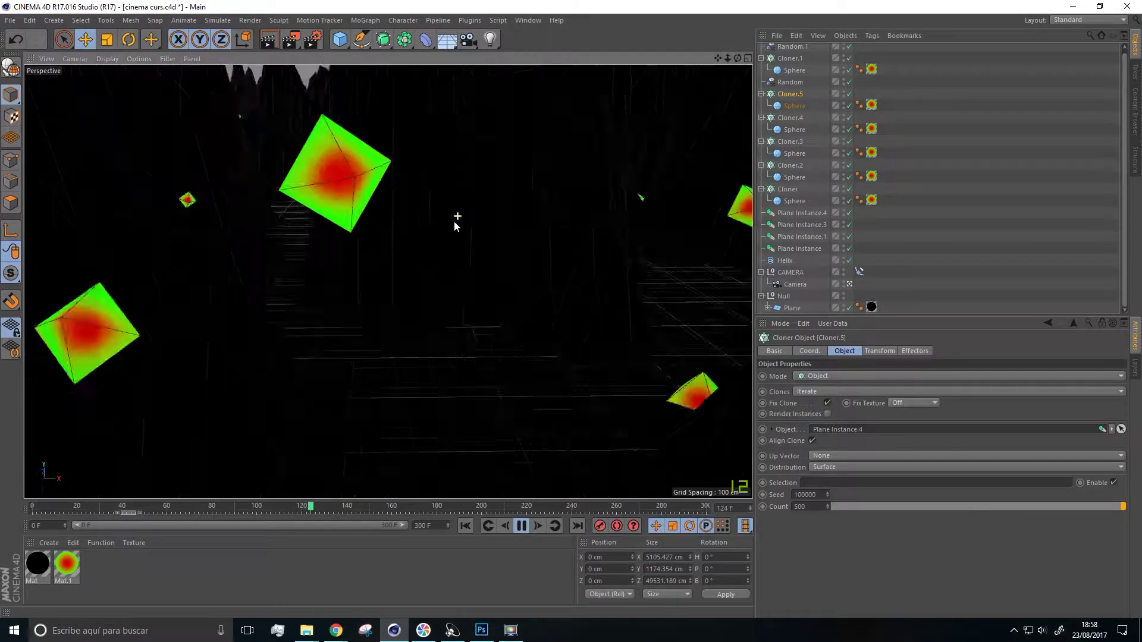
left_click(848, 285)
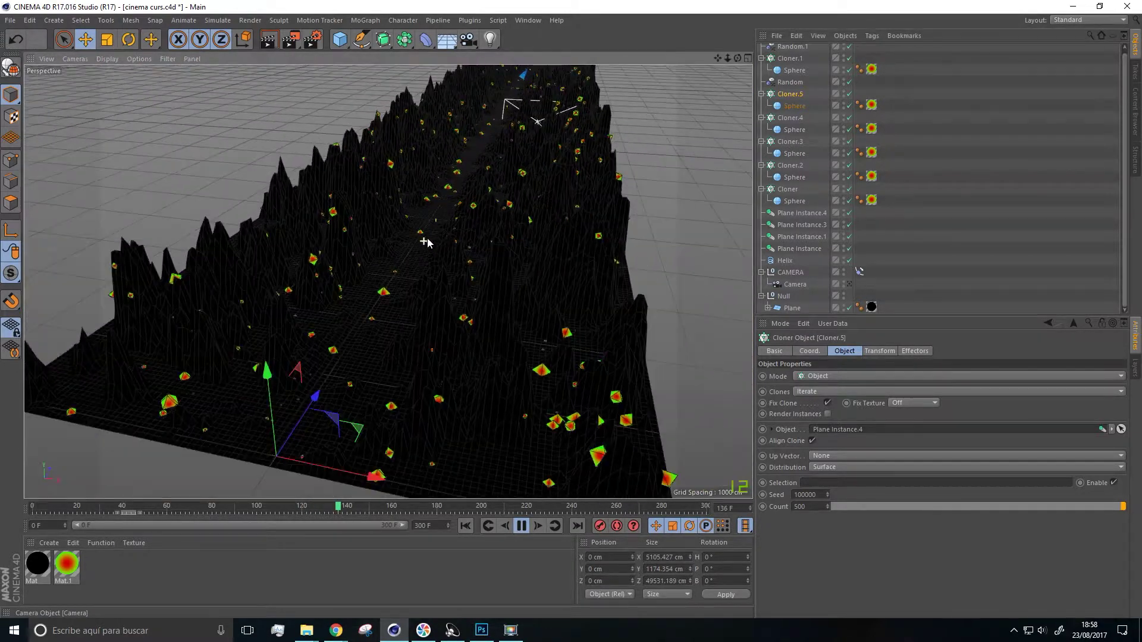
scroll(461, 255, "down", 4)
left_click_drag(466, 302, 528, 425, "alt")
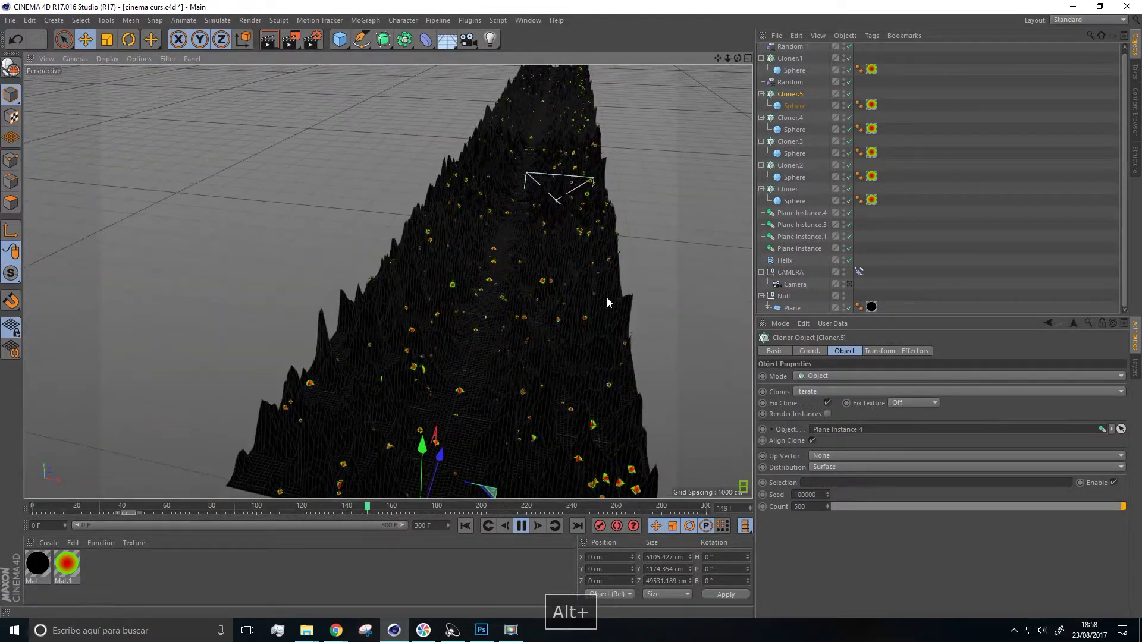
Compare the running animation through the Camera with the free overview of the terrain, and stop the playback
left_click(790, 274)
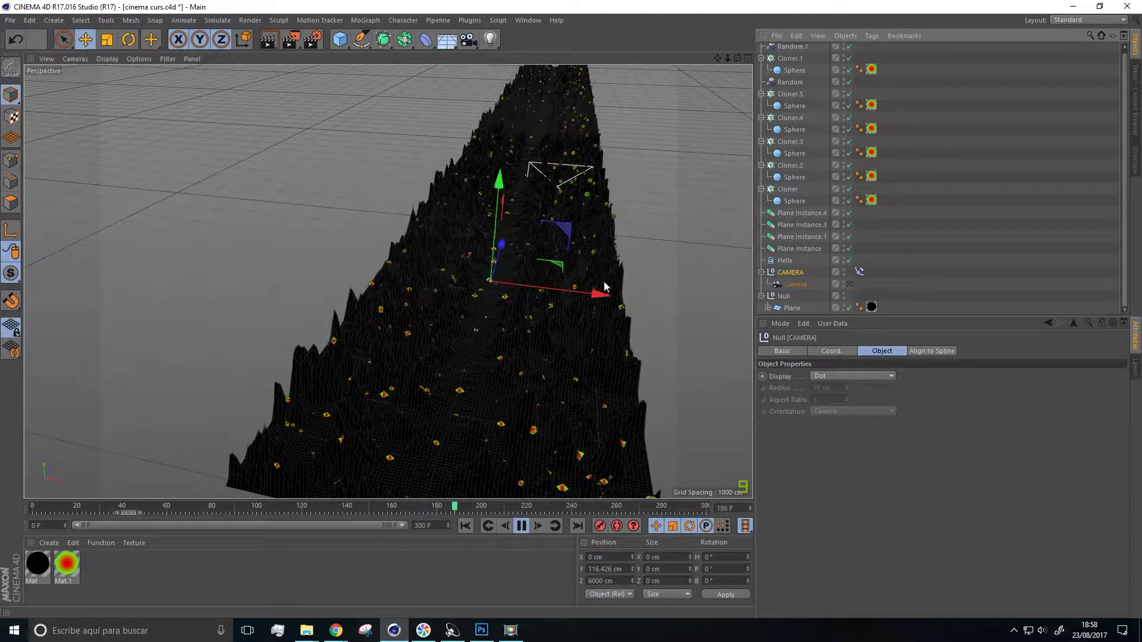
left_click(849, 284)
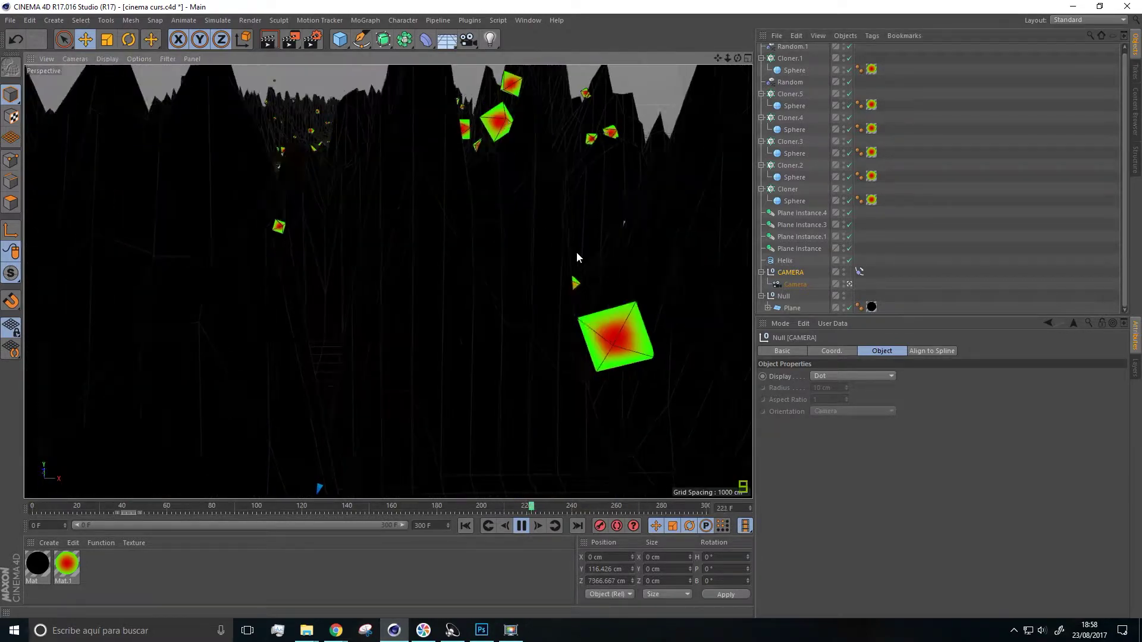
left_click_drag(427, 298, 395, 299, "alt")
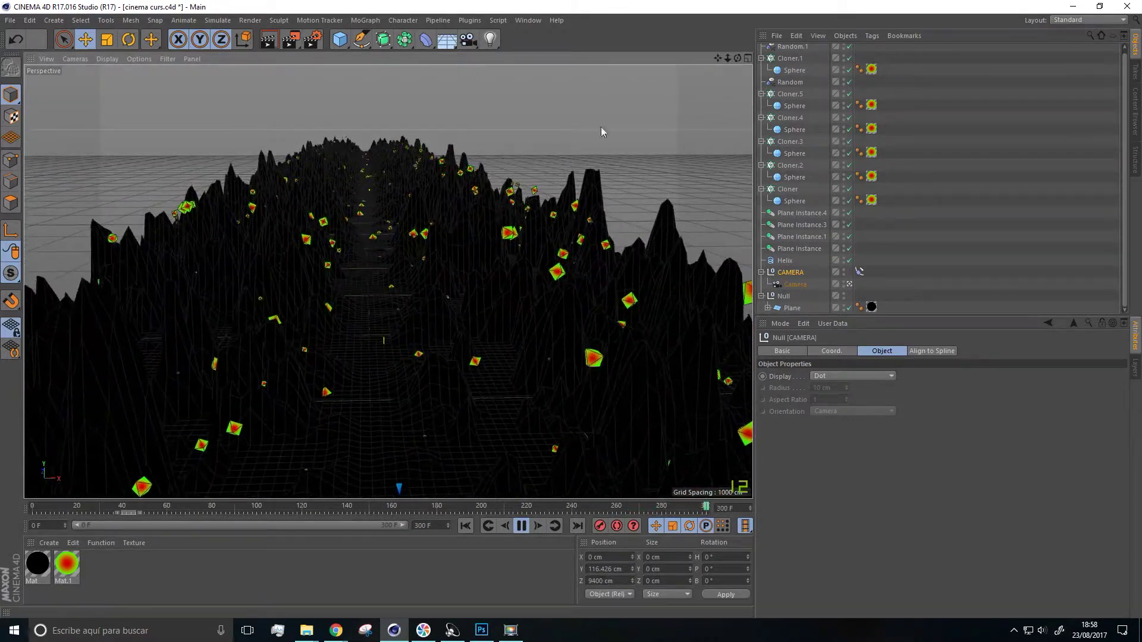
left_click_drag(388, 239, 369, 156, "alt")
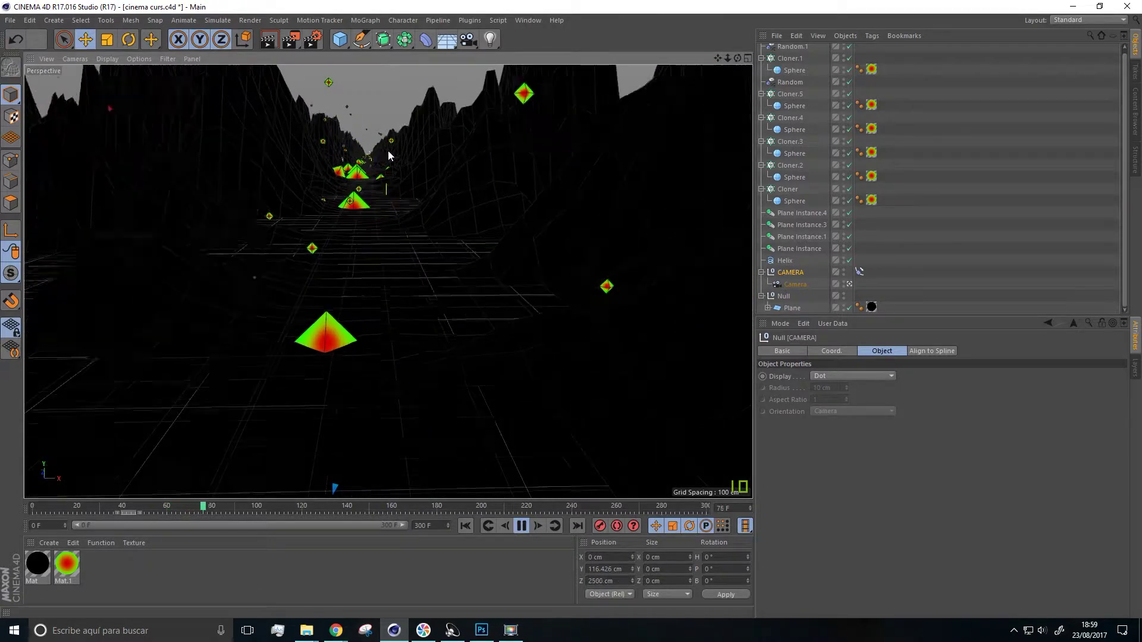
left_click_drag(380, 243, 380, 245, "alt")
middle_click_drag(380, 245, 415, 239, "alt")
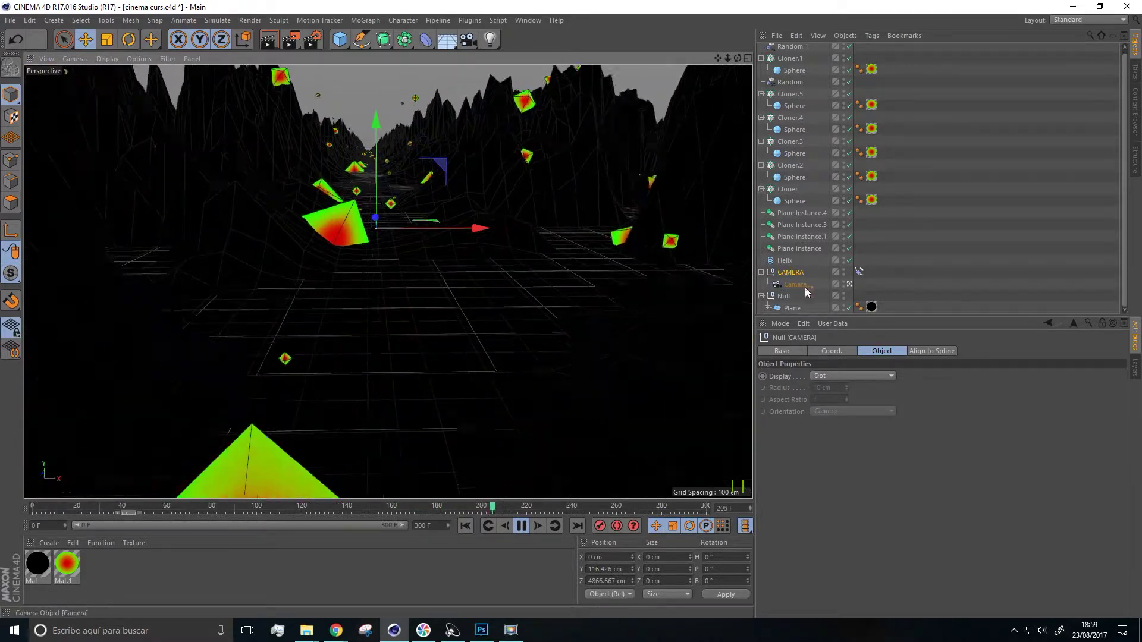
left_click(849, 284)
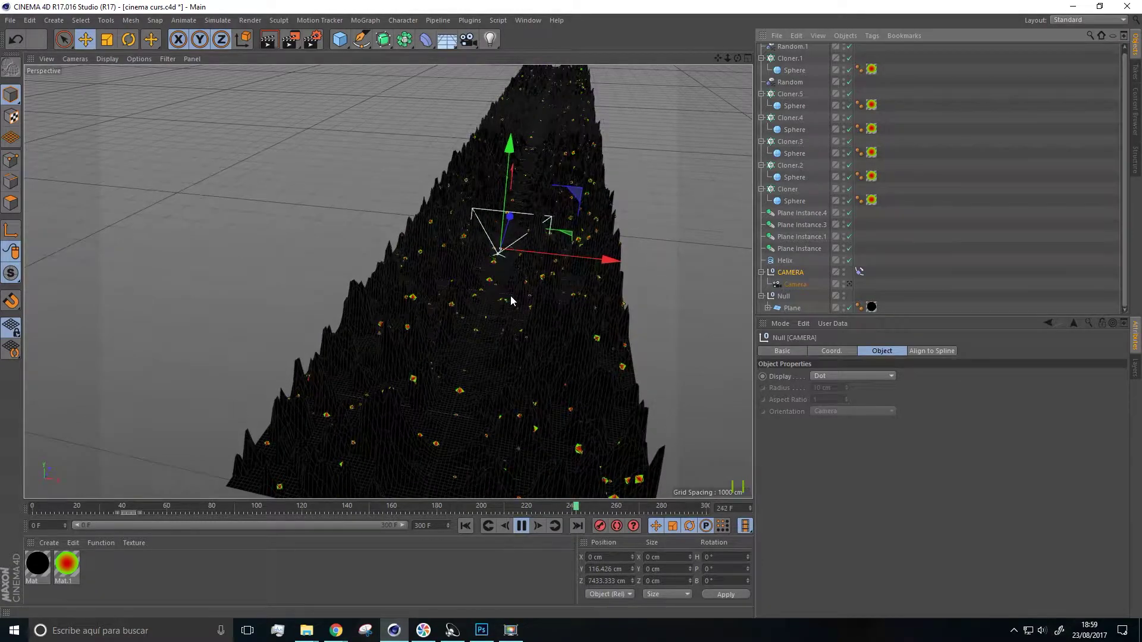
left_click(849, 284)
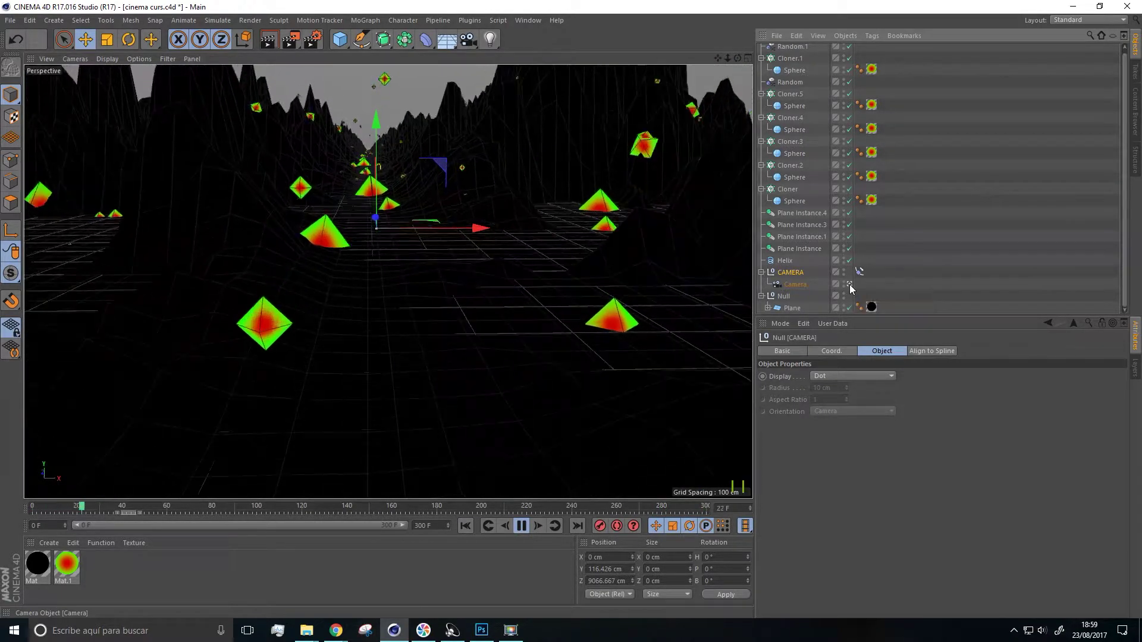
left_click(849, 284)
left_click(523, 526)
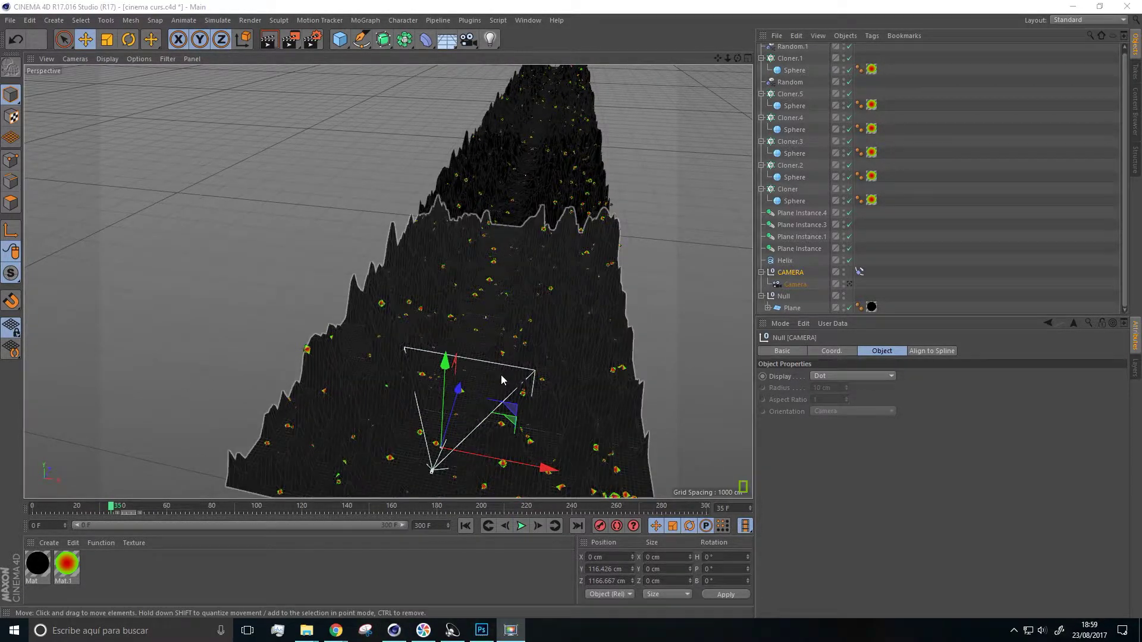
Duplicate the Plane inside the Null, create an Atom Array in the same Null, and nest the plane copy in it
left_click(807, 309)
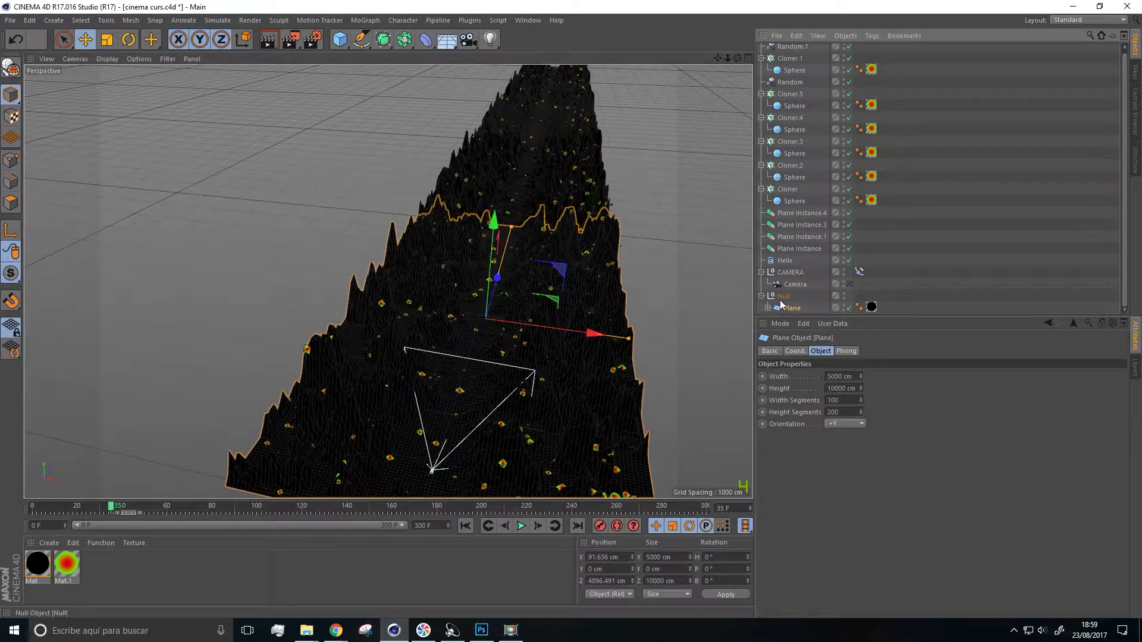
left_click_drag(787, 310, 795, 310, "ctrl")
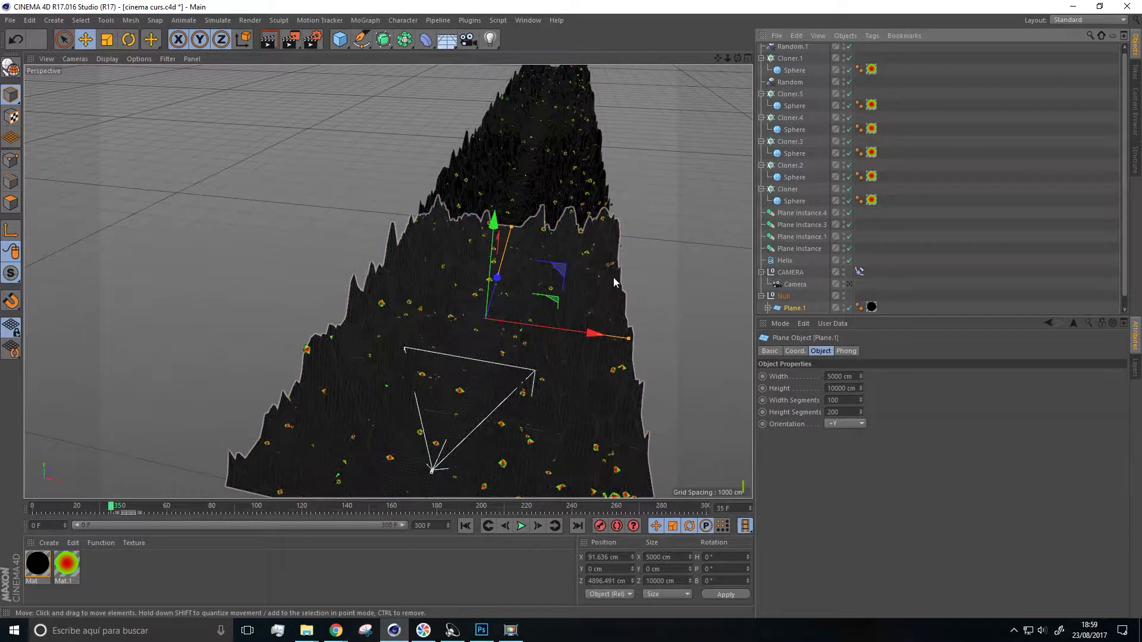
left_click(405, 40)
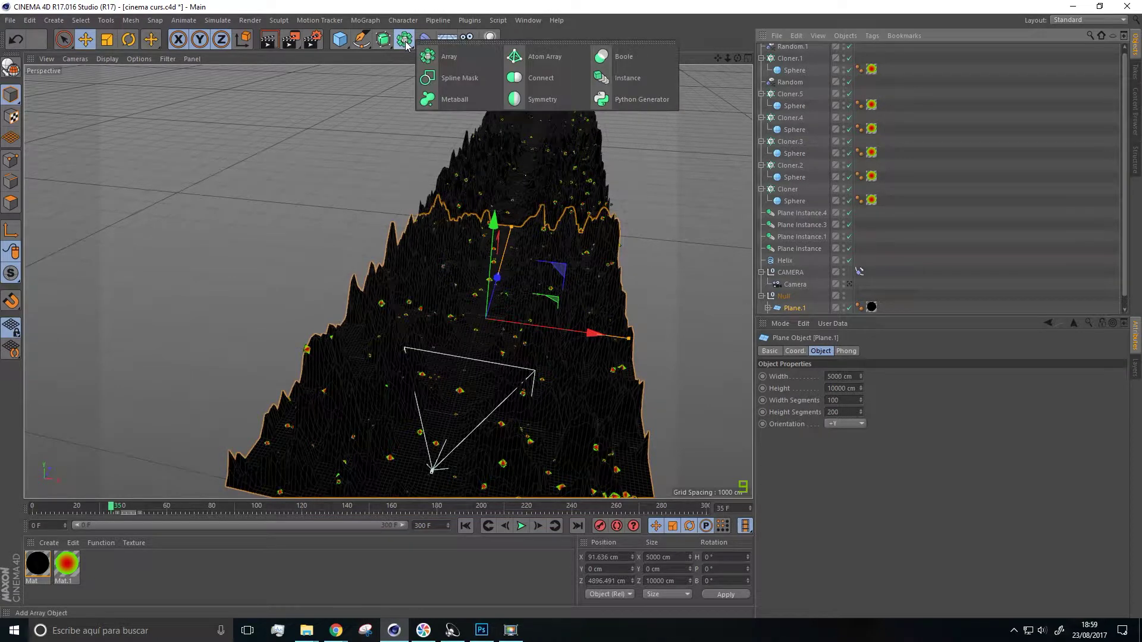
left_click(544, 59)
scroll(799, 54, "up", 1)
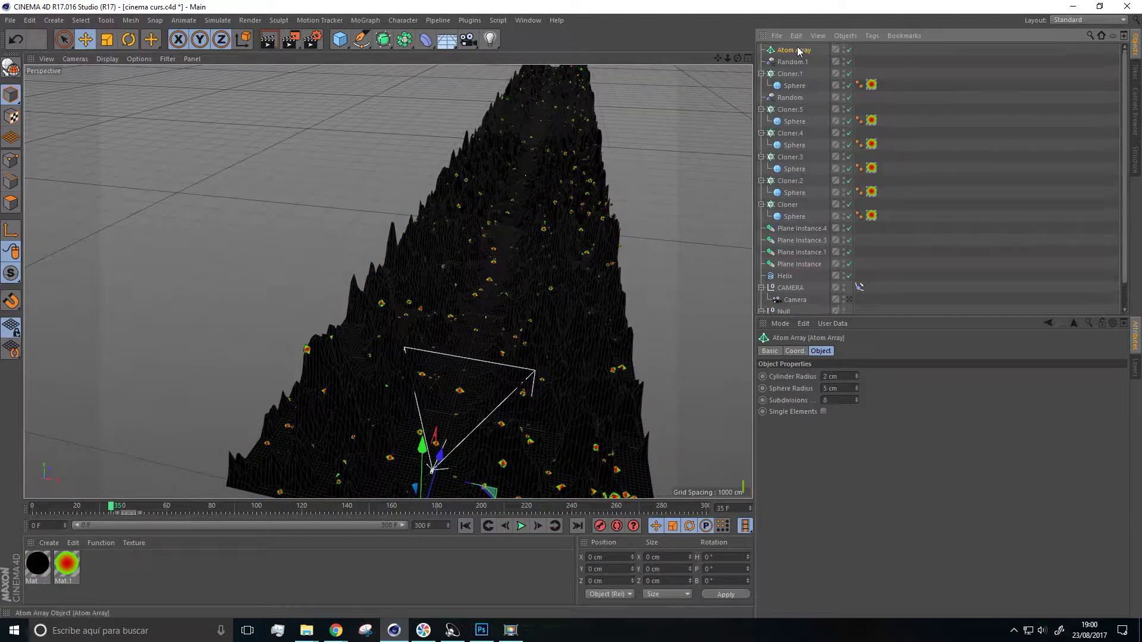
left_click_drag(805, 308, 800, 284)
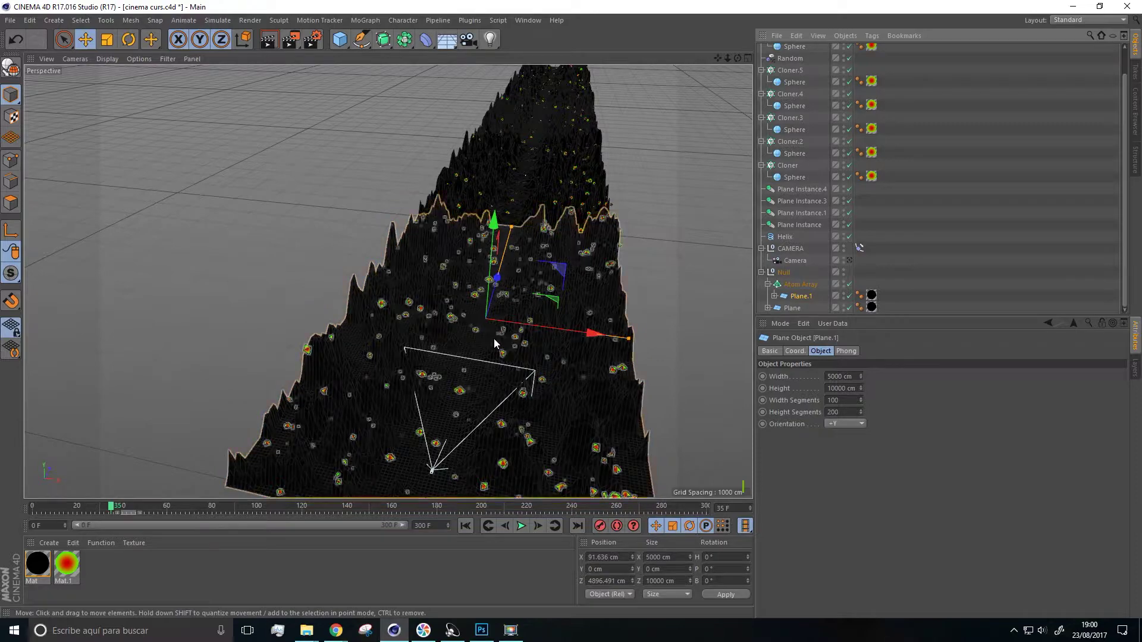
Examine the Atom Array grid on the terrain up close, from several angles and in a test render
scroll(486, 339, "up", 2)
left_click_drag(486, 339, 432, 297, "alt")
scroll(426, 315, "up", 10)
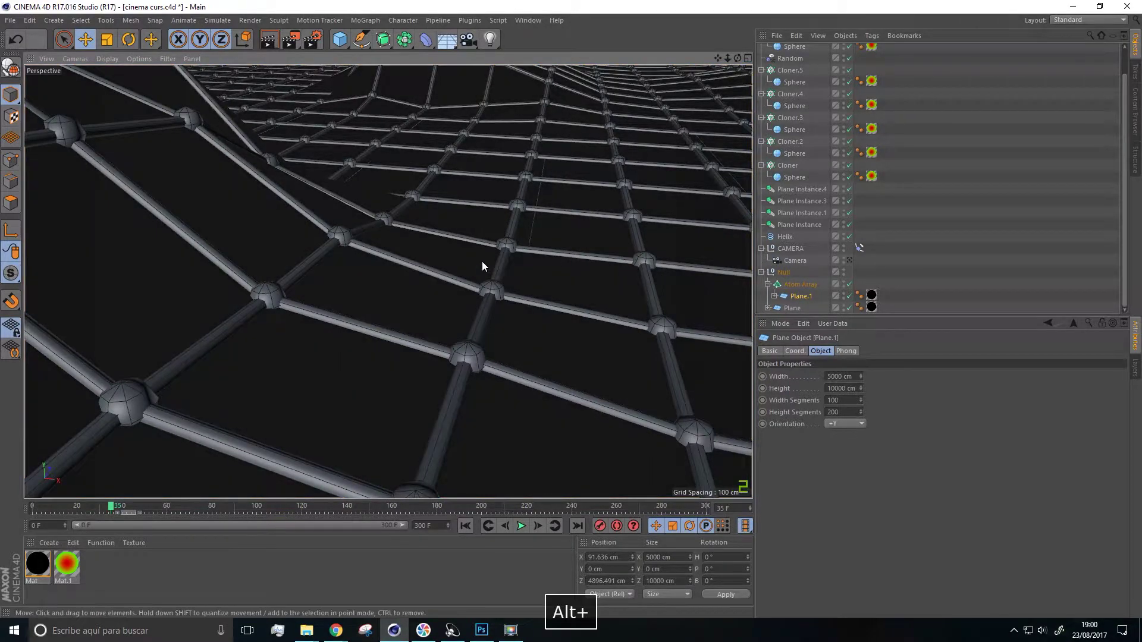
left_click_drag(481, 262, 349, 198, "alt")
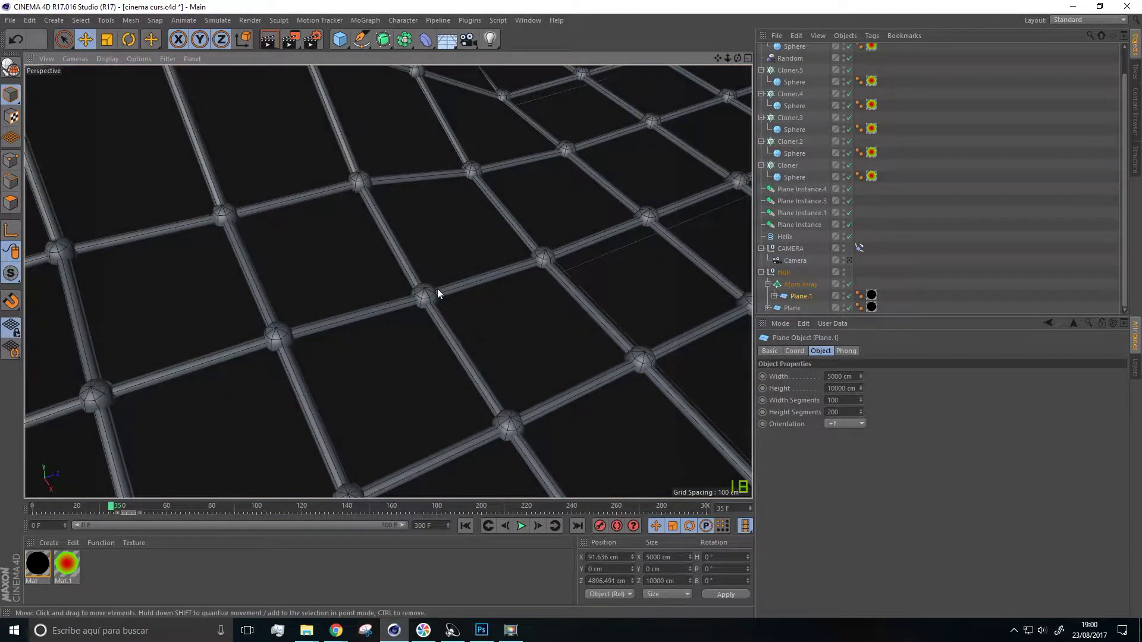
scroll(491, 233, "down", 5)
left_click_drag(383, 283, 388, 218, "alt")
left_click_drag(394, 173, 344, 141, "alt")
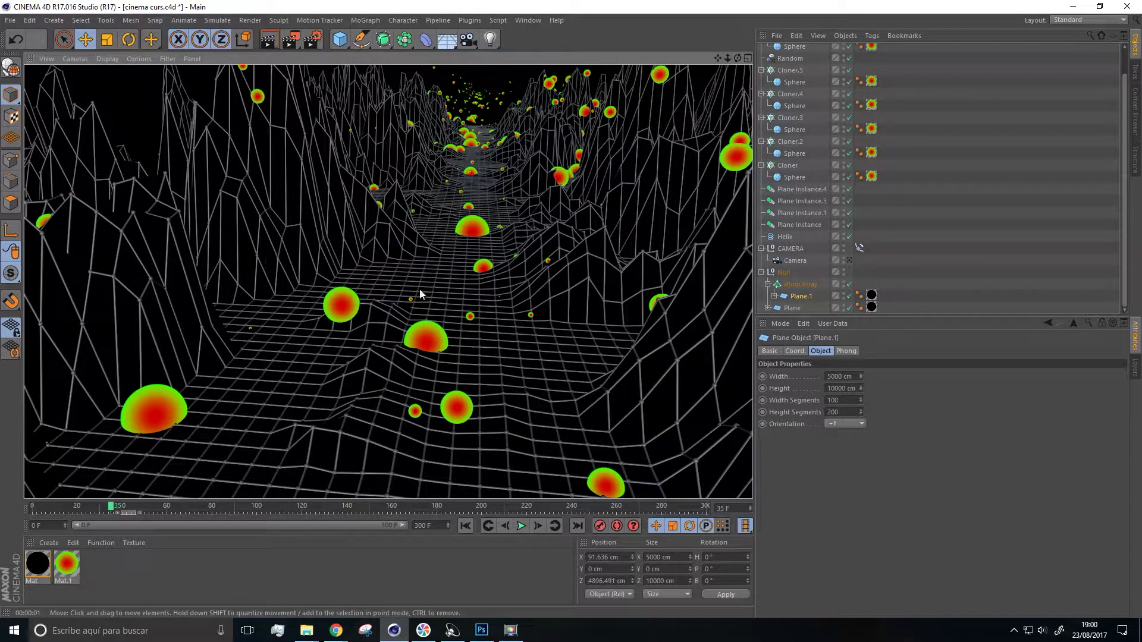
left_click_drag(425, 275, 440, 263, "alt")
Remove the black material tag from Plane.1 inside the Atom Array
left_click_drag(444, 198, 430, 315, "alt")
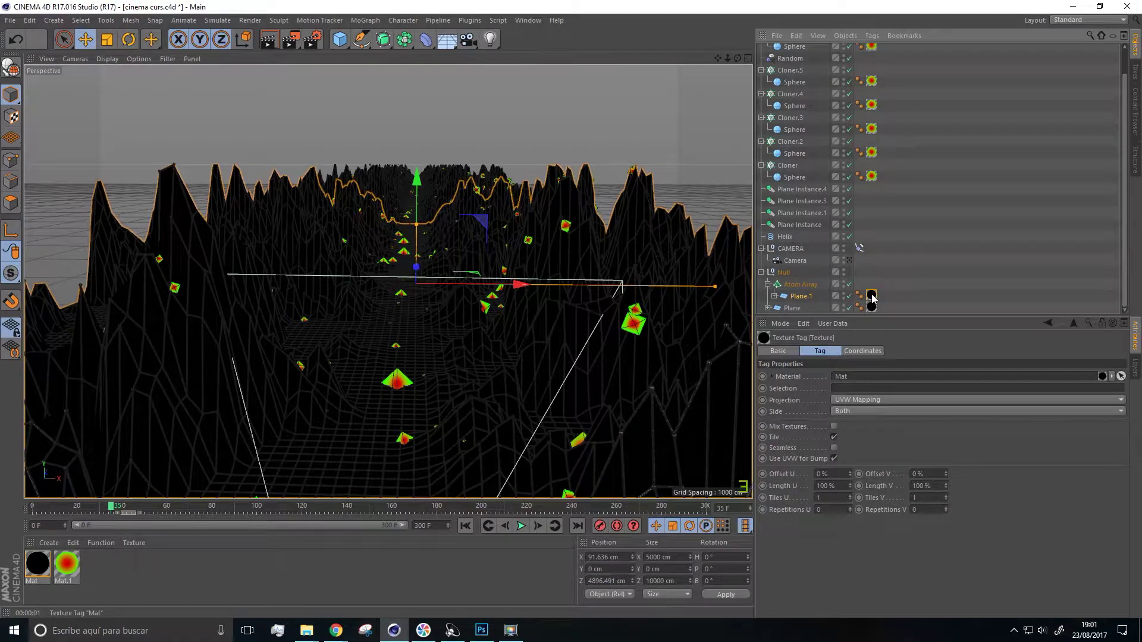
key("Delete")
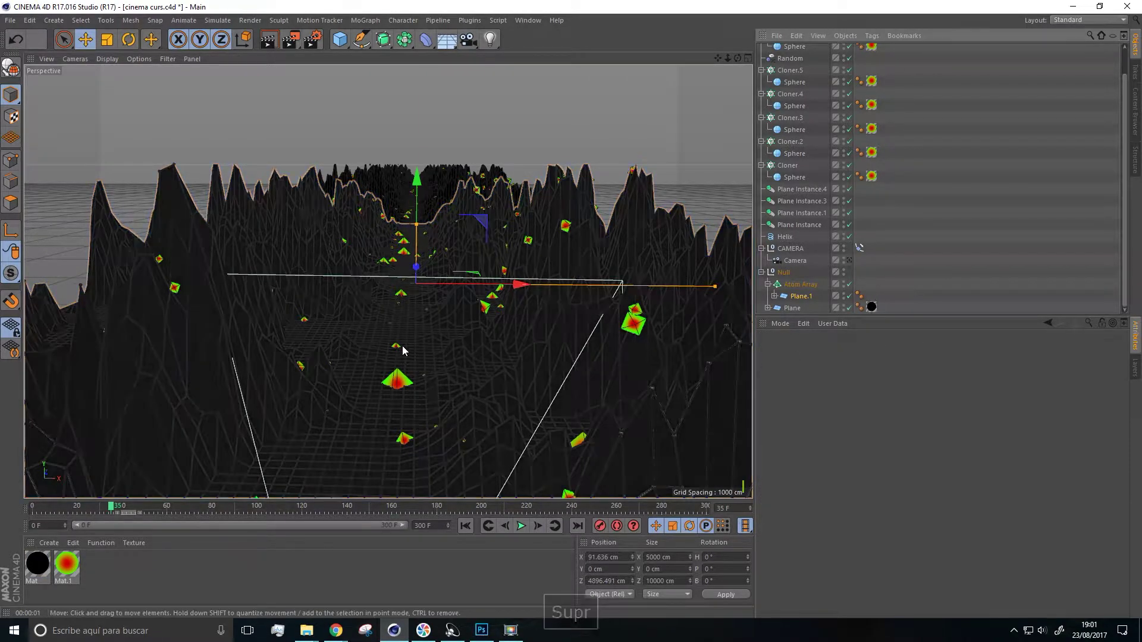
left_click_drag(394, 359, 420, 334, "alt")
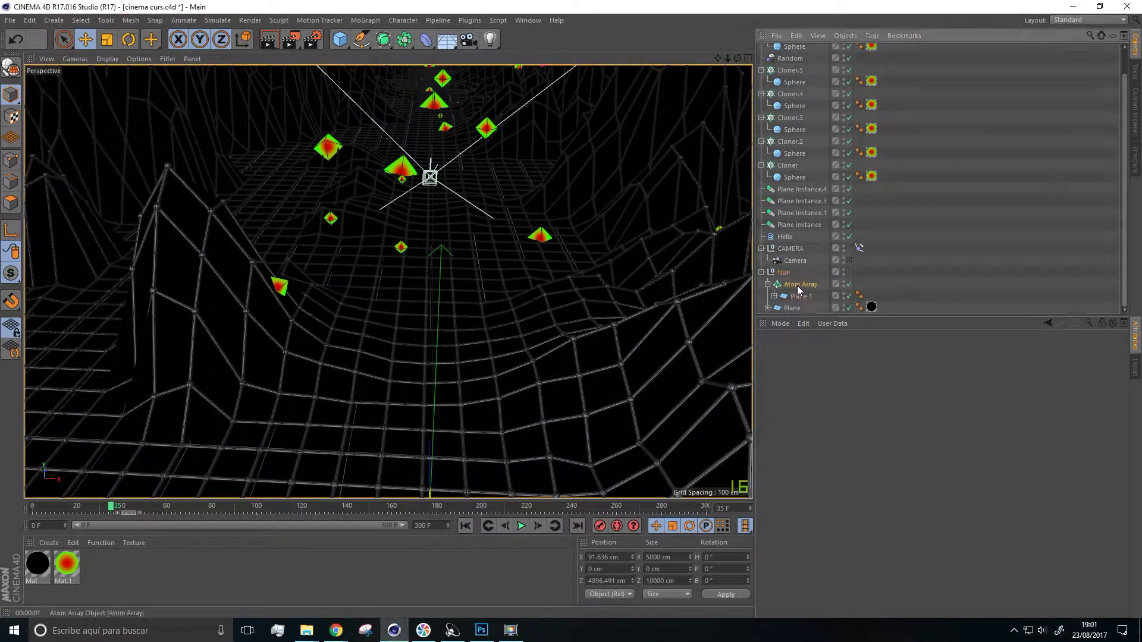
Set the Atom Array's cylinder radius to 0.1 cm and its sphere radius to 1 cm
left_click(801, 284)
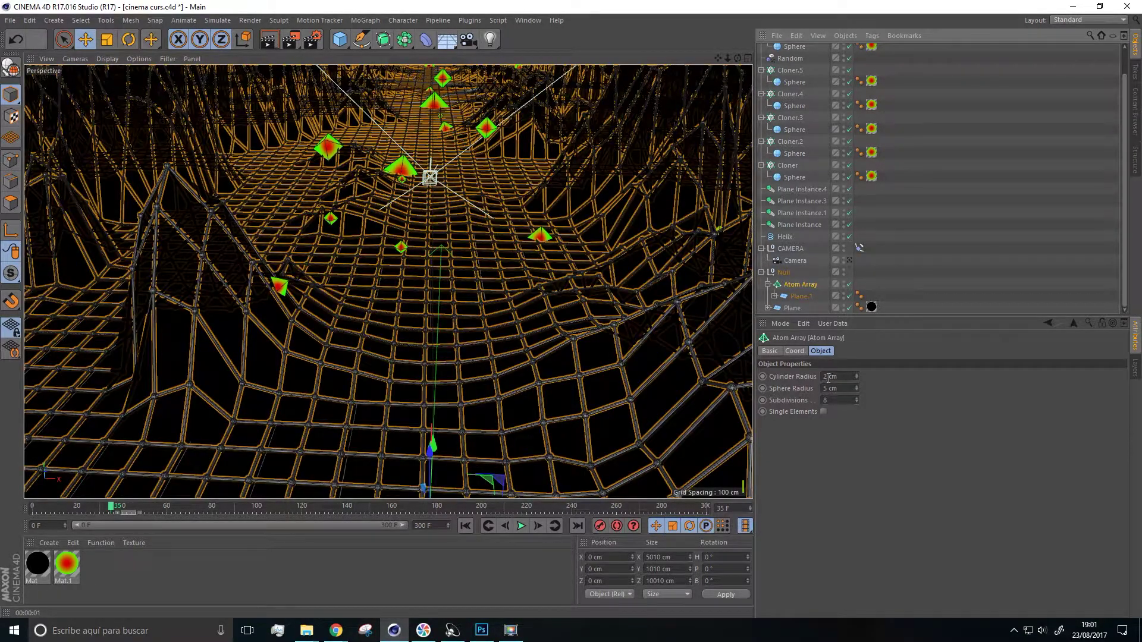
double_click(828, 378)
type("0.1")
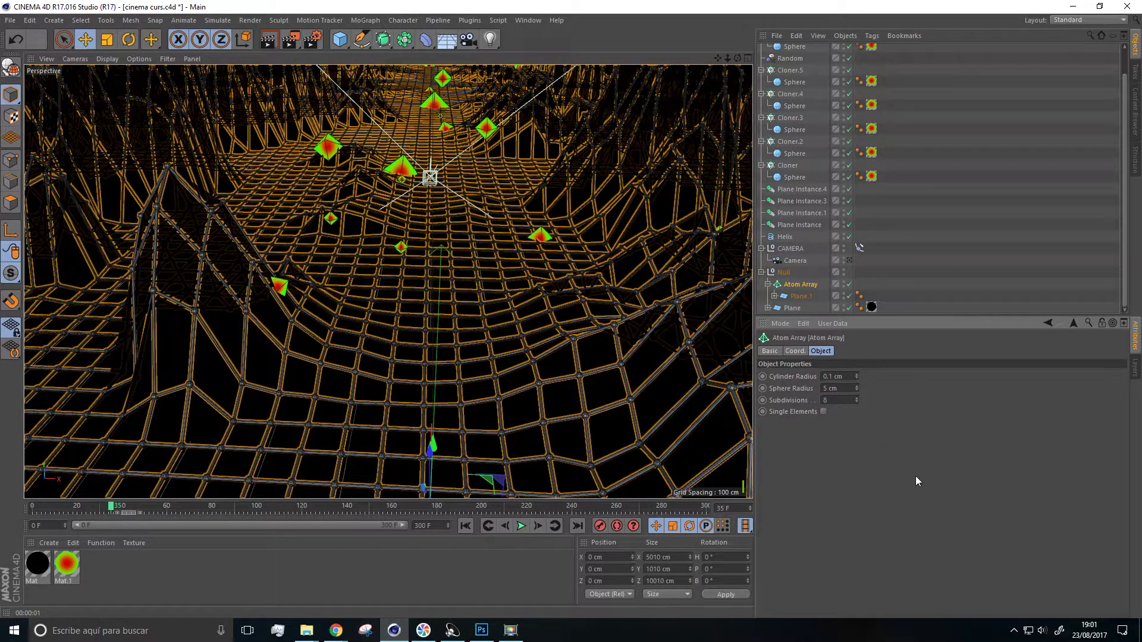
scroll(378, 340, "up", 6)
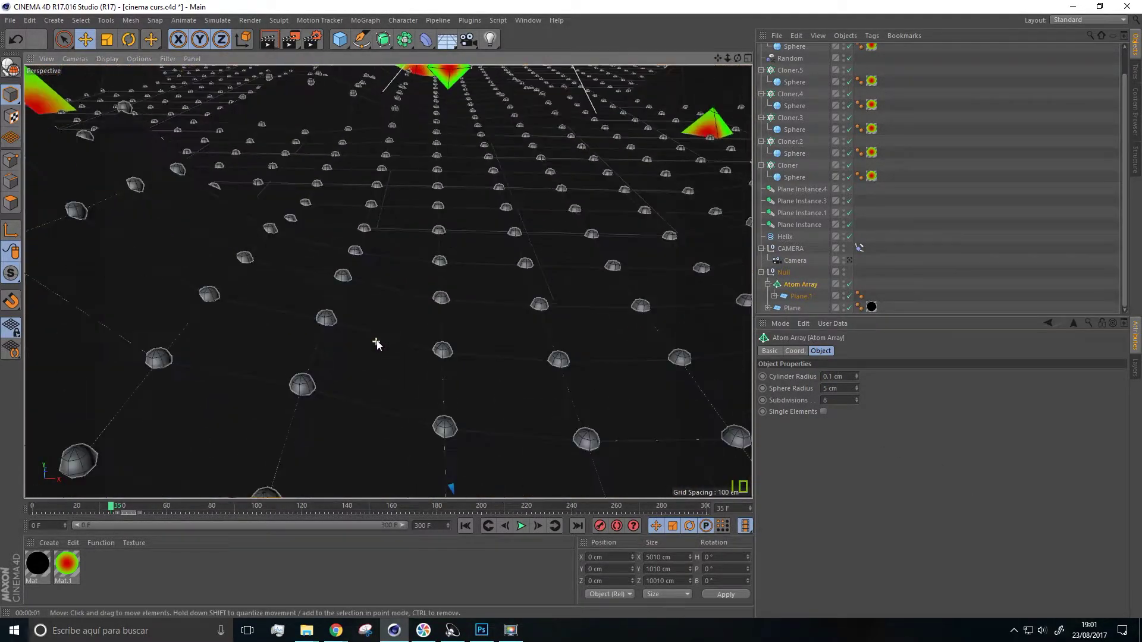
scroll(378, 344, "up", 3)
scroll(290, 336, "up", 4)
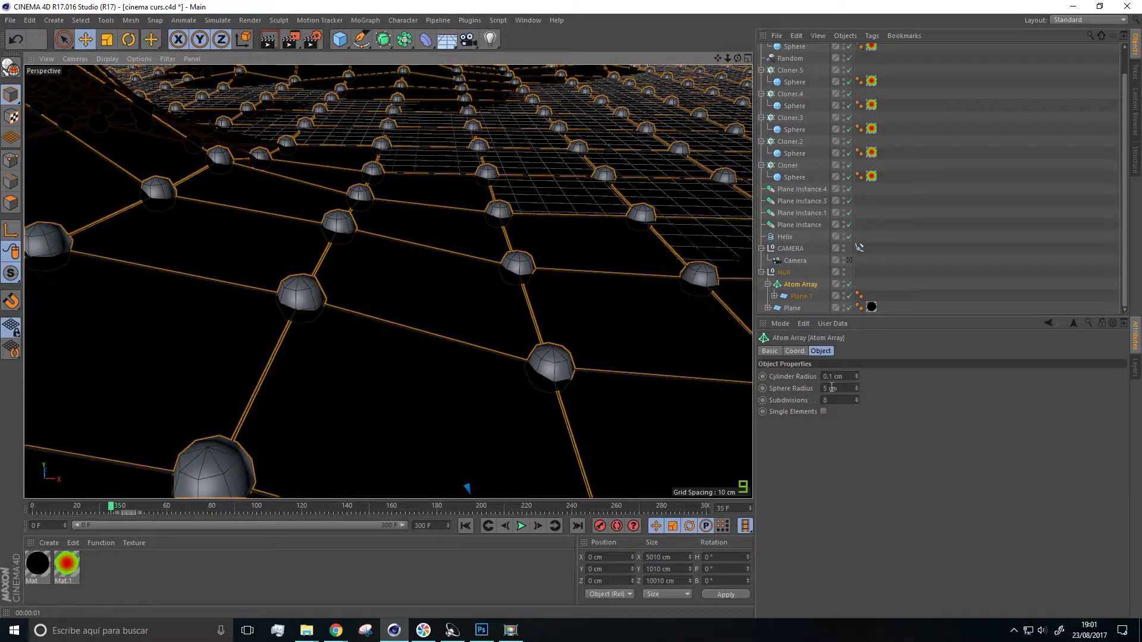
left_click(831, 387)
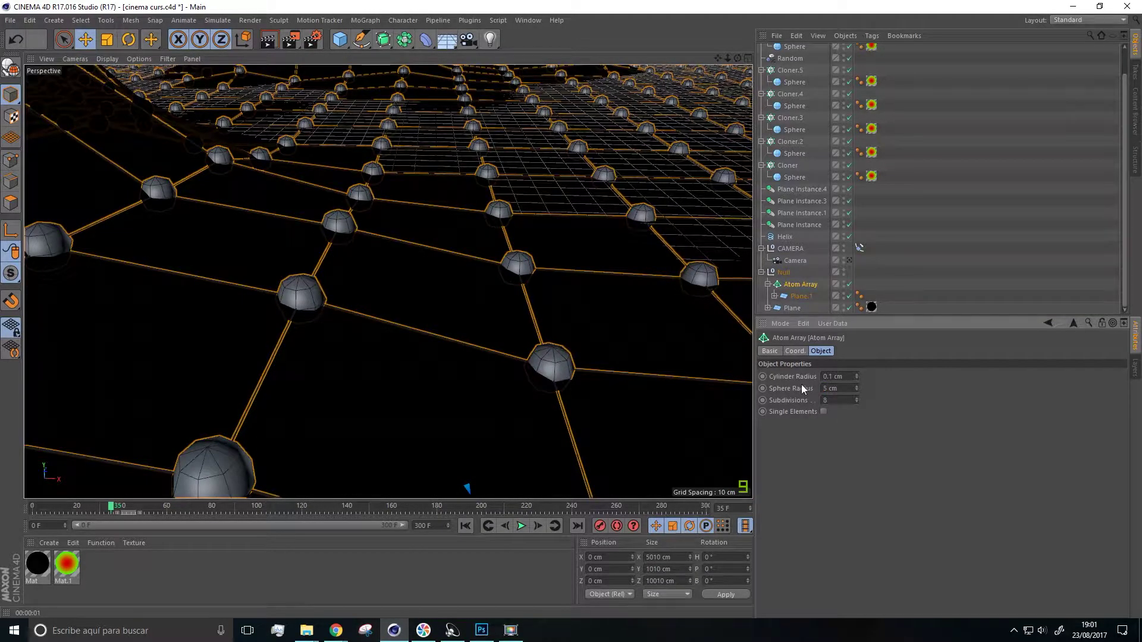
type("1")
key("Right")
key("Delete")
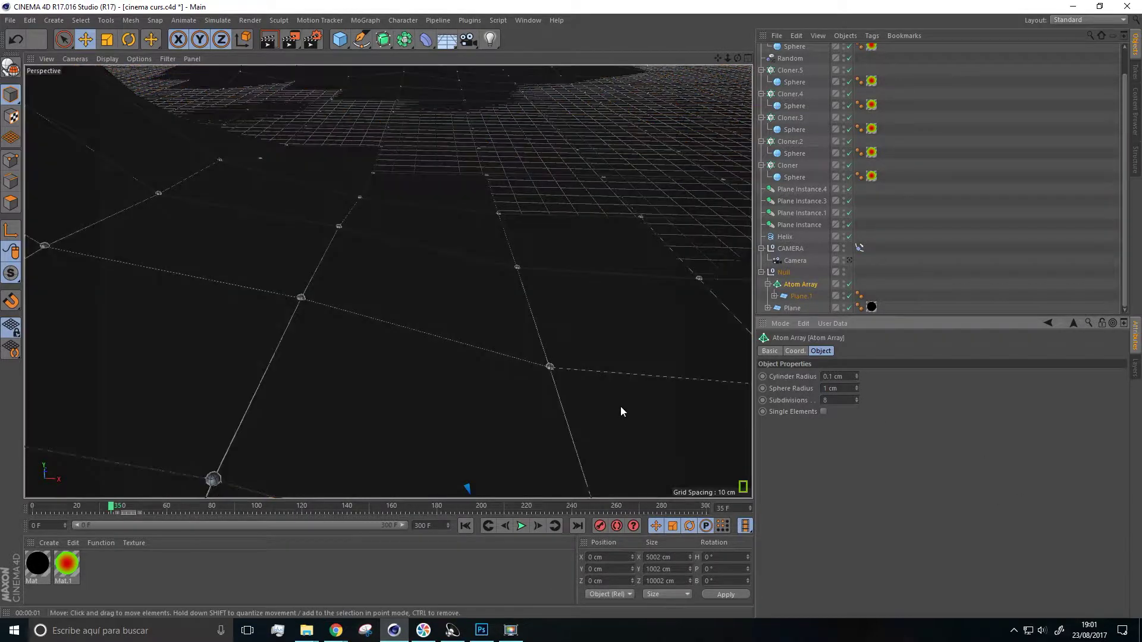
Render the viewport from inside the valley to check the thin Atom Array lines against the luminous spheres
left_click_drag(620, 405, 424, 324, "alt")
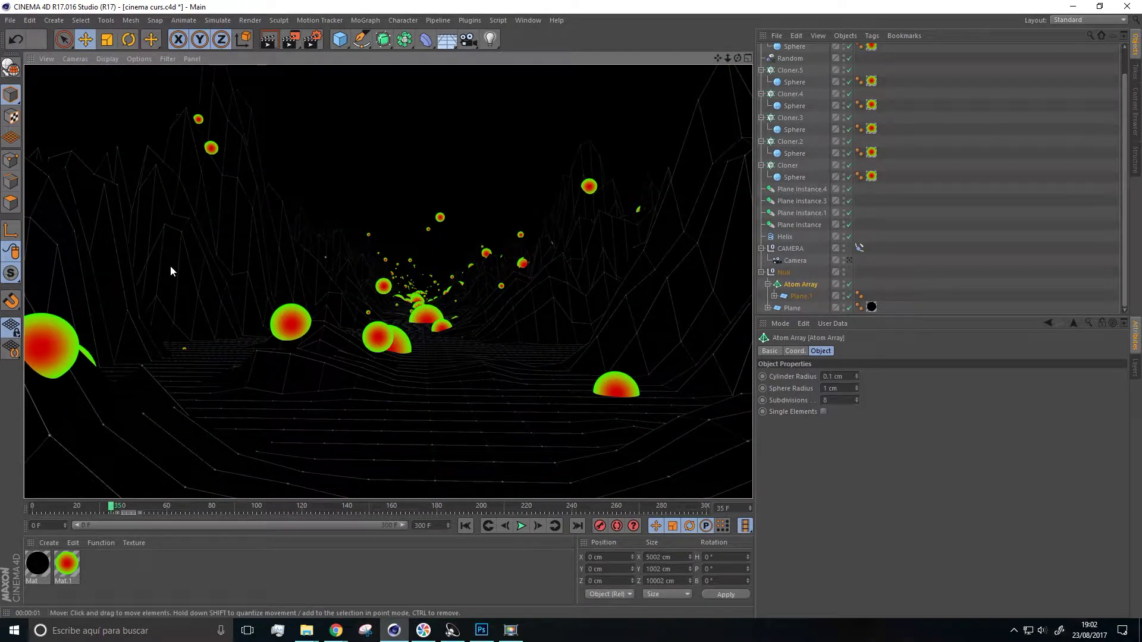
left_click_drag(292, 240, 356, 251, "alt")
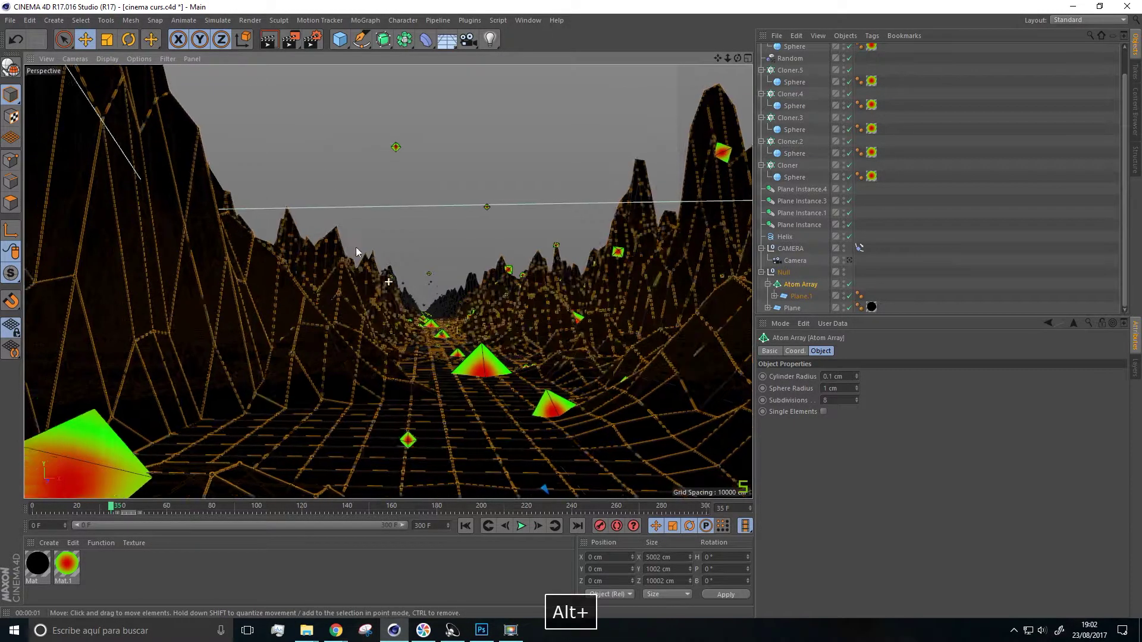
middle_click_drag(356, 248, 383, 256, "alt")
left_click(269, 36)
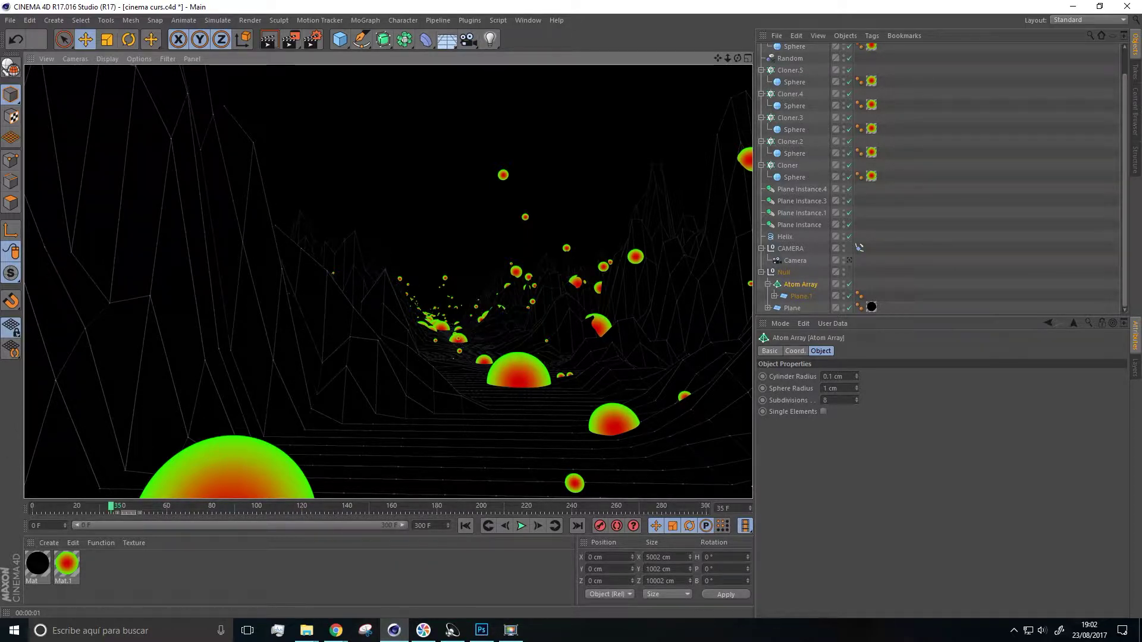
left_click(336, 630)
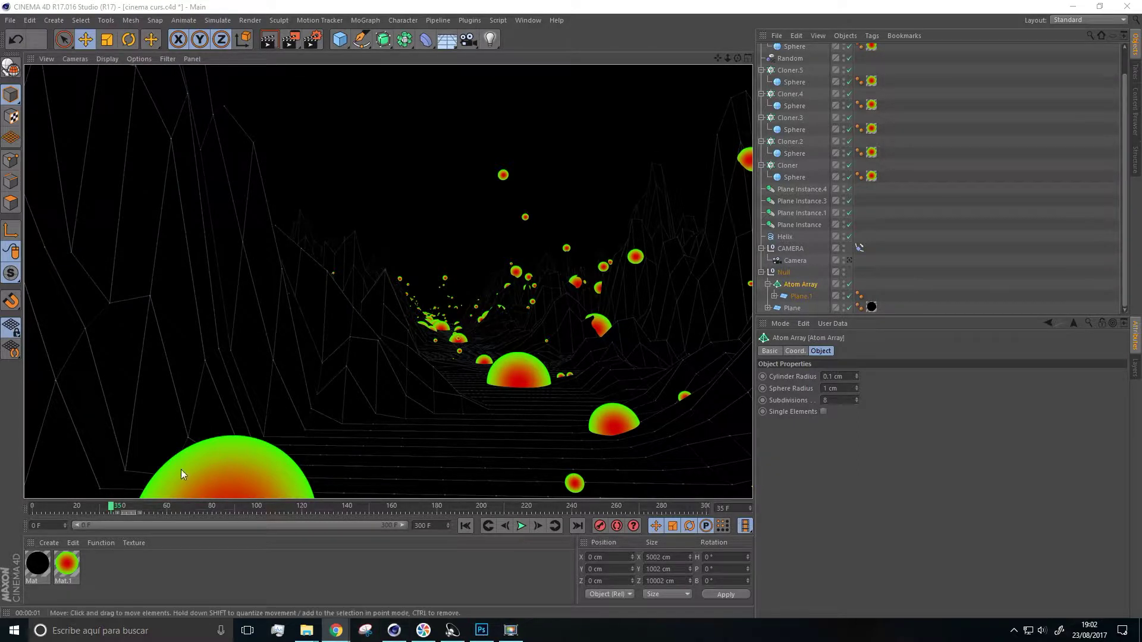
Duplicate the black Mat material and switch the copy from Color to Luminance with a green of H 117°, S 100%, V 100%
left_click(38, 563)
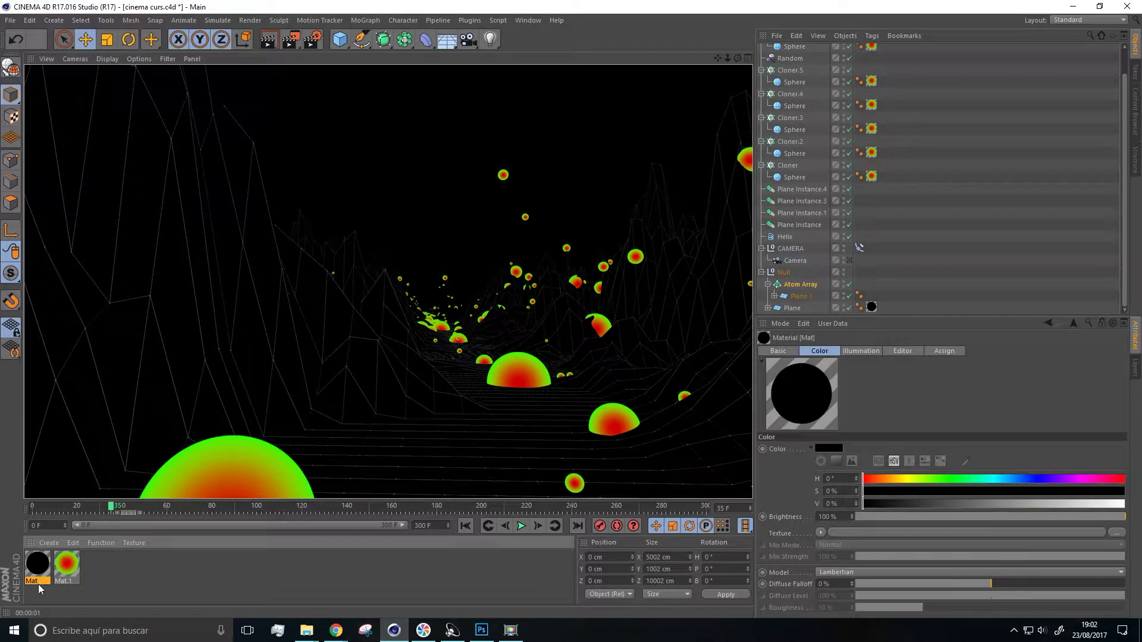
left_click_drag(42, 564, 92, 571, "ctrl")
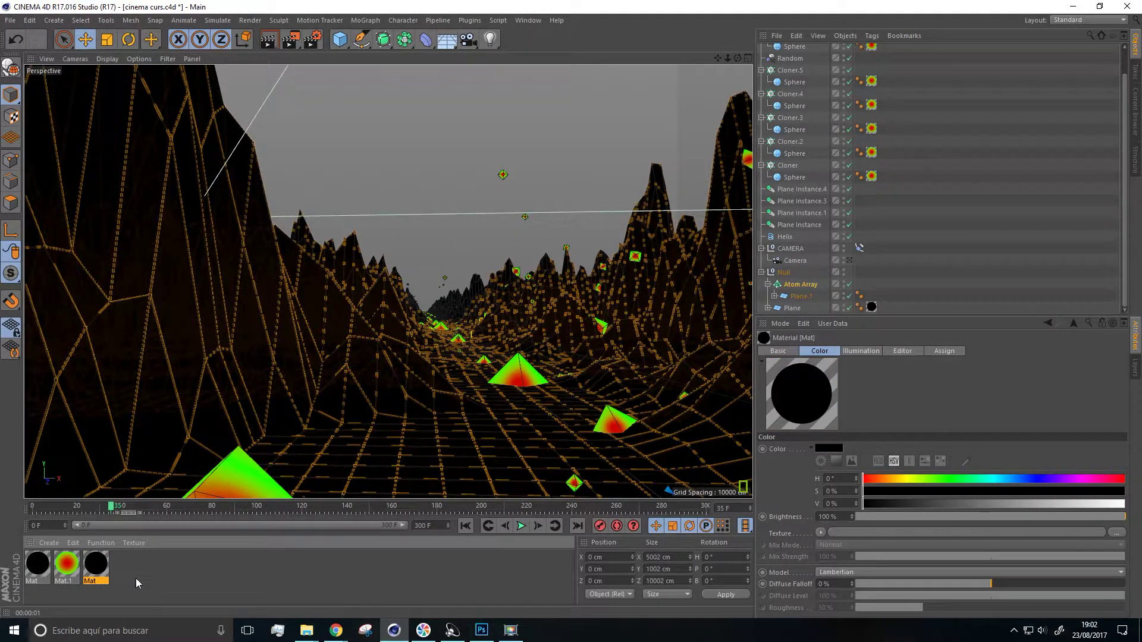
double_click(107, 571)
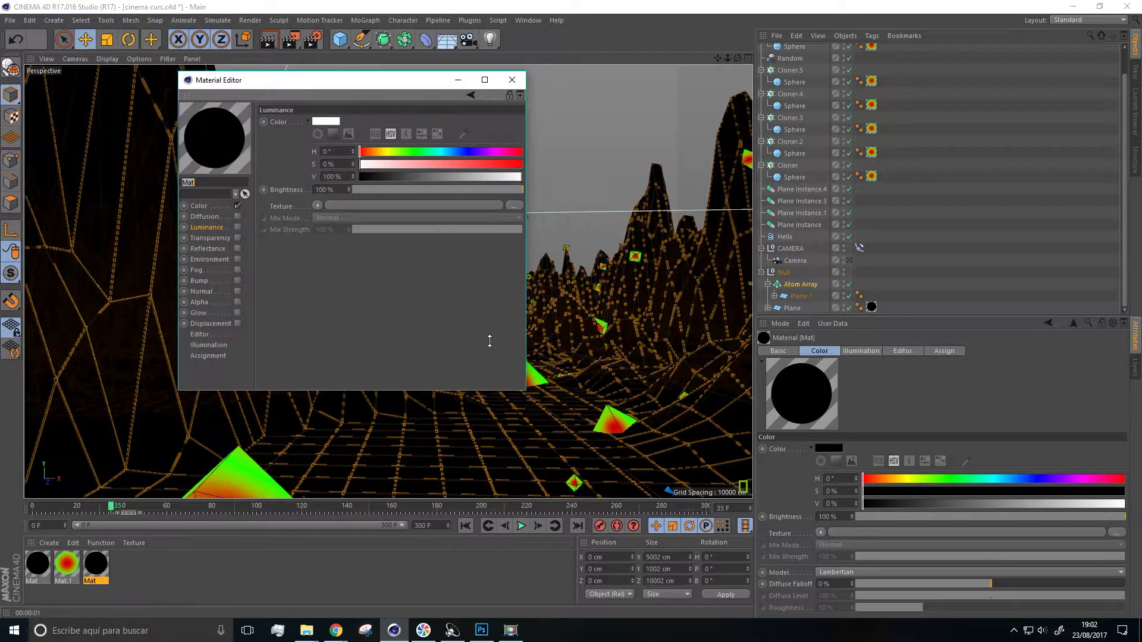
left_click(238, 205)
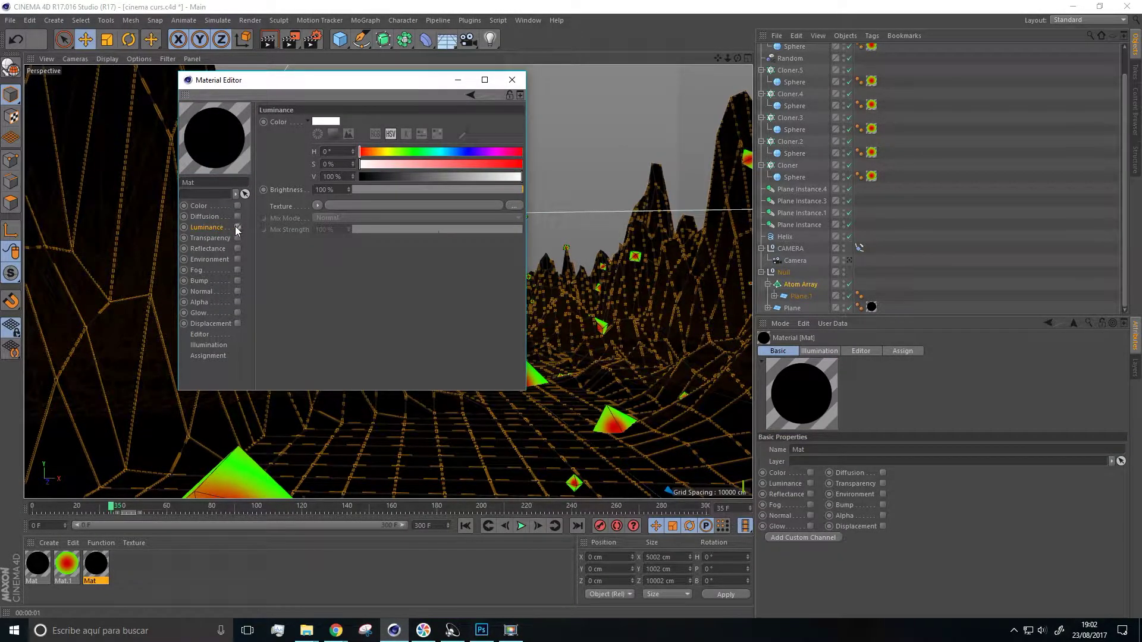
left_click(237, 227)
left_click(407, 152)
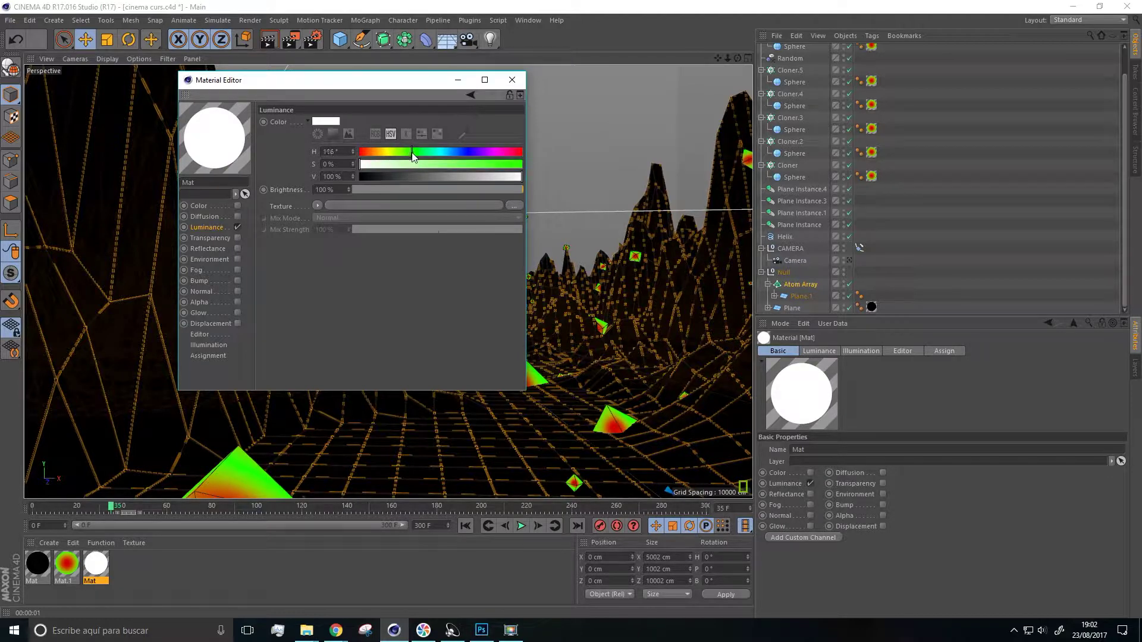
left_click_drag(415, 164, 525, 176)
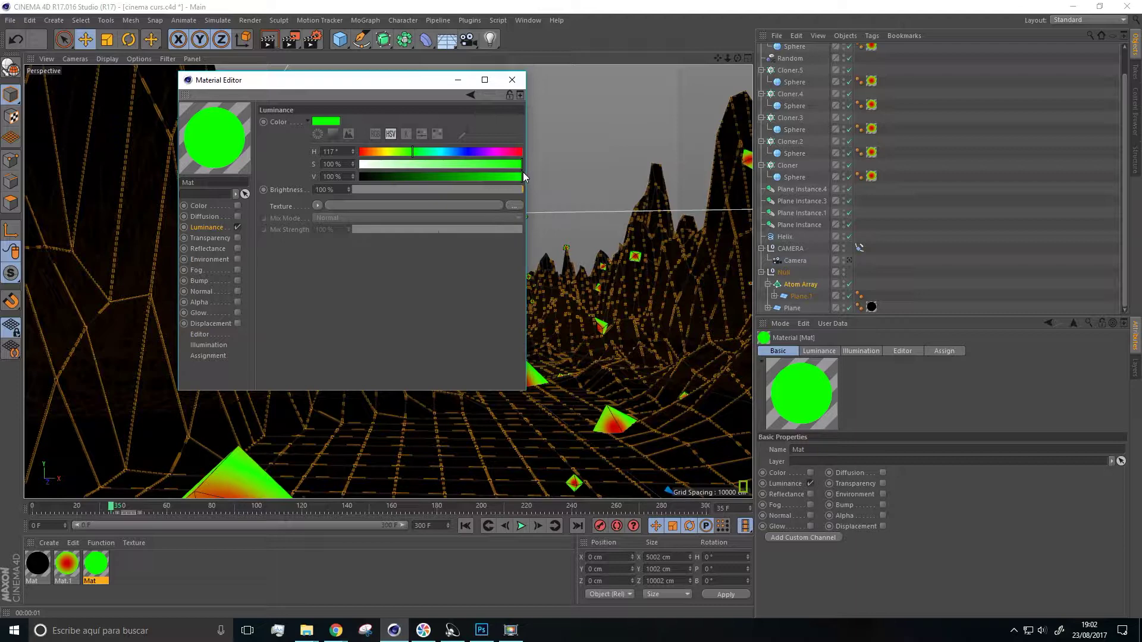
Set the duplicated material's luminance hue to 45° for an orange-yellow and close its editor
left_click_drag(465, 150, 383, 152)
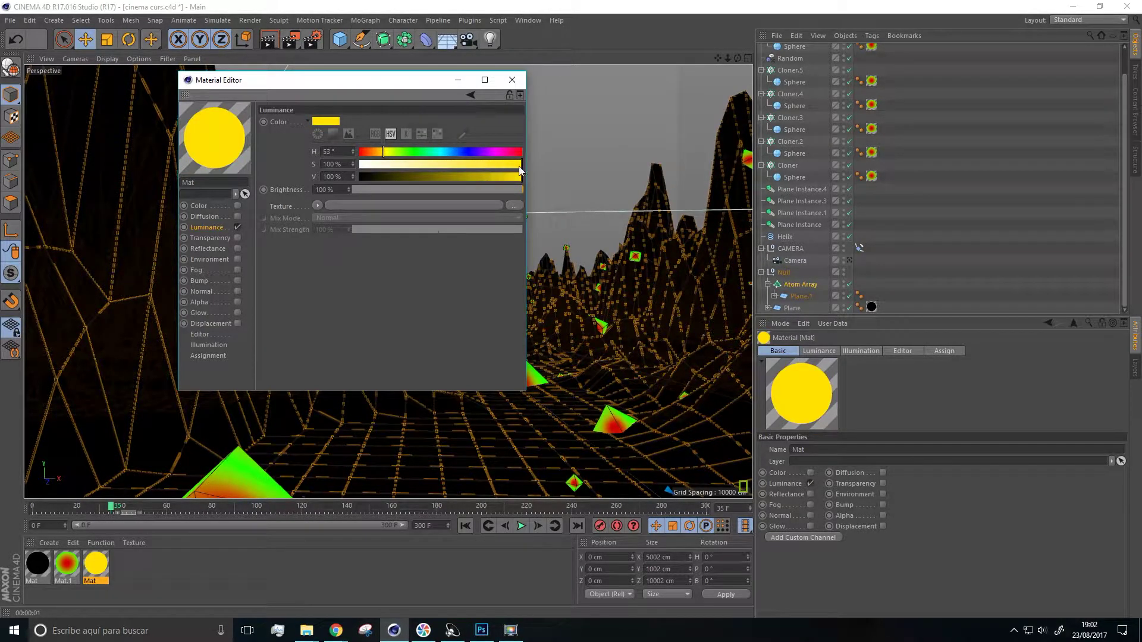
left_click_drag(383, 156, 380, 153)
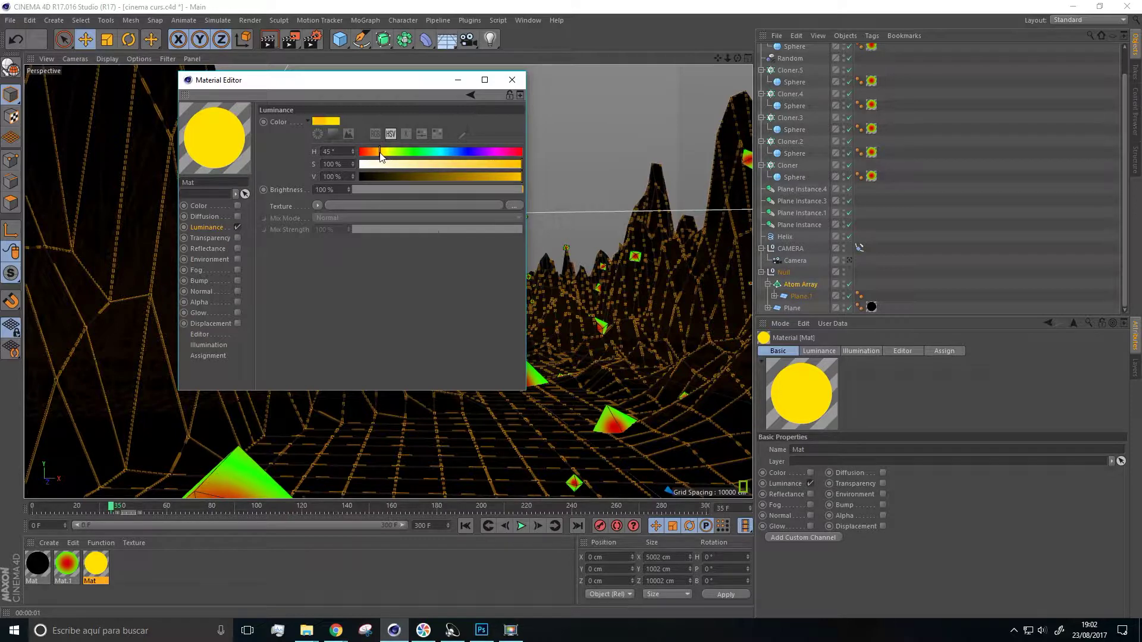
left_click(523, 81)
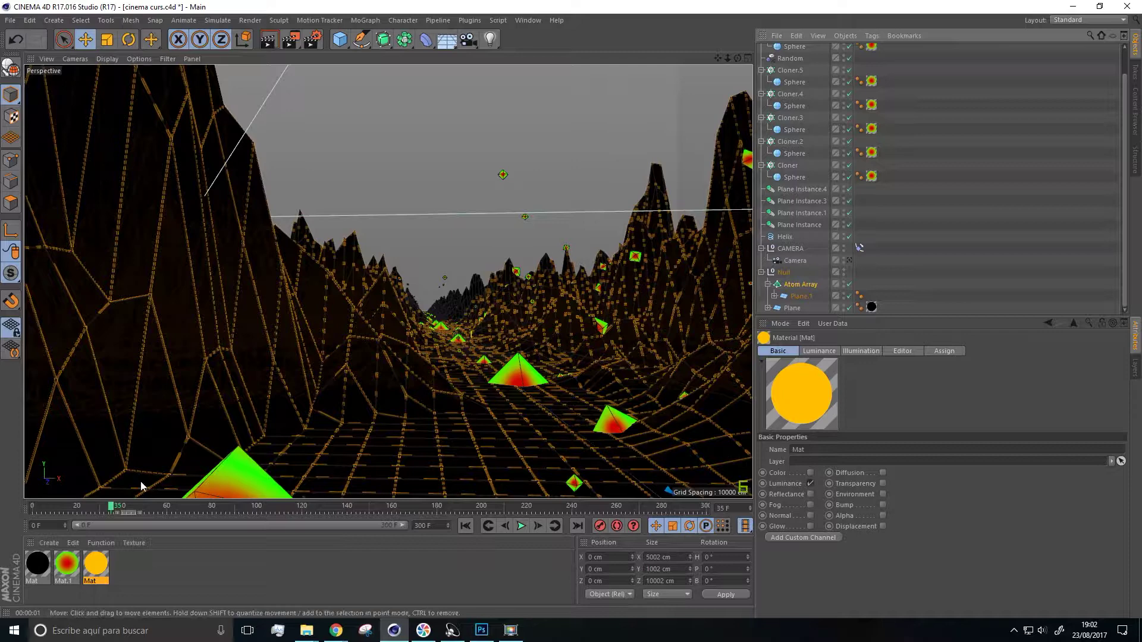
Apply the orange-yellow luminous material to the Atom Array and render the viewport
left_click_drag(100, 559, 580, 380)
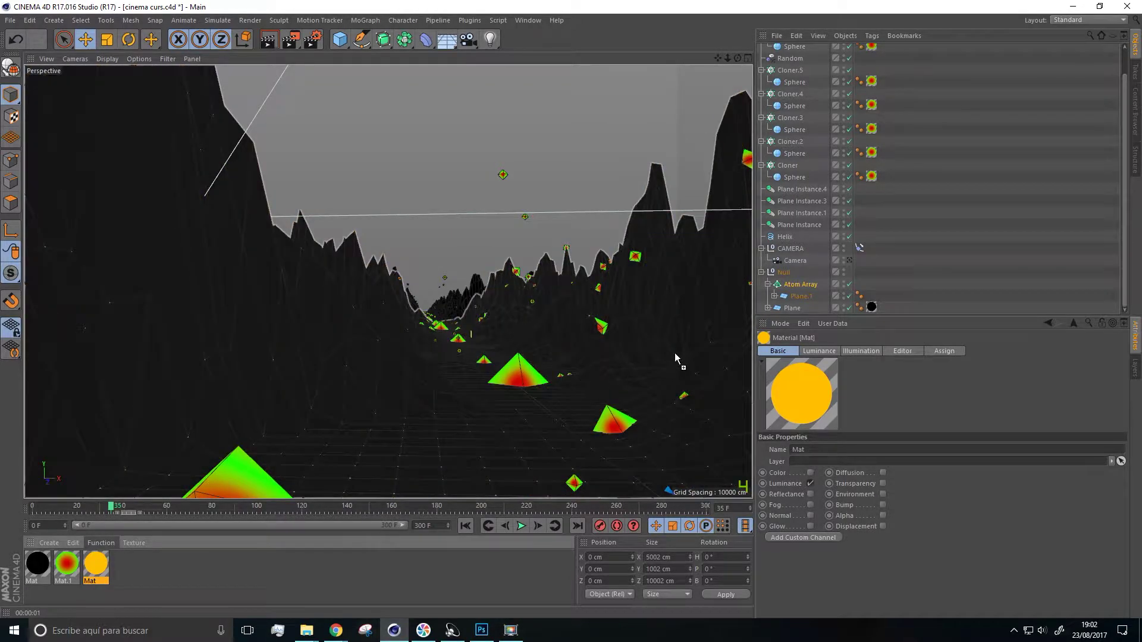
left_click_drag(815, 298, 806, 286)
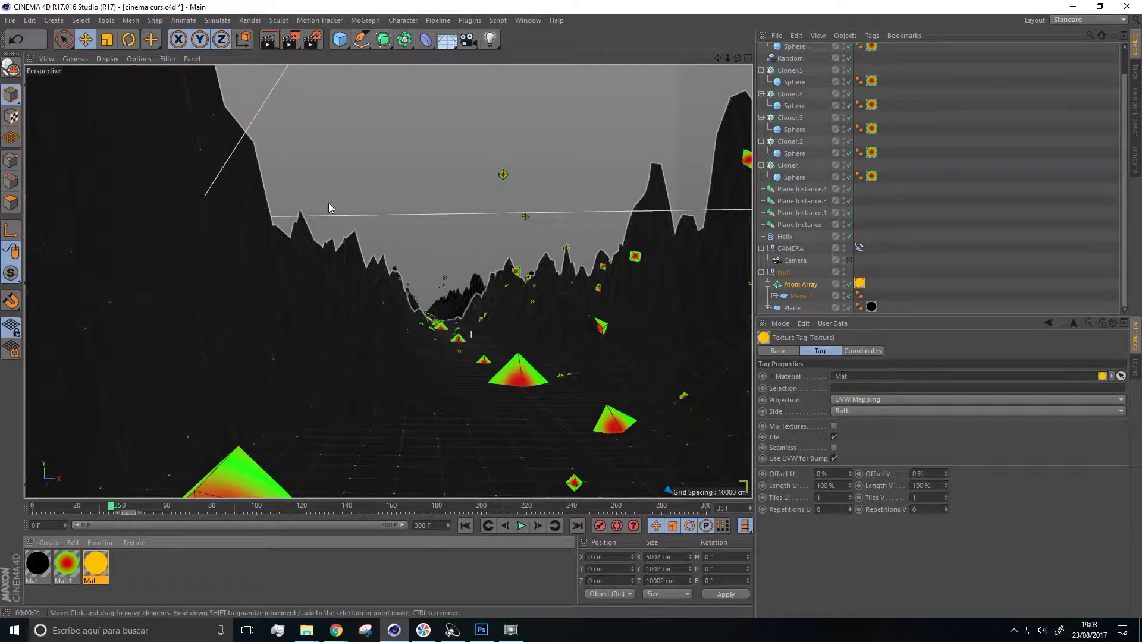
left_click(269, 39)
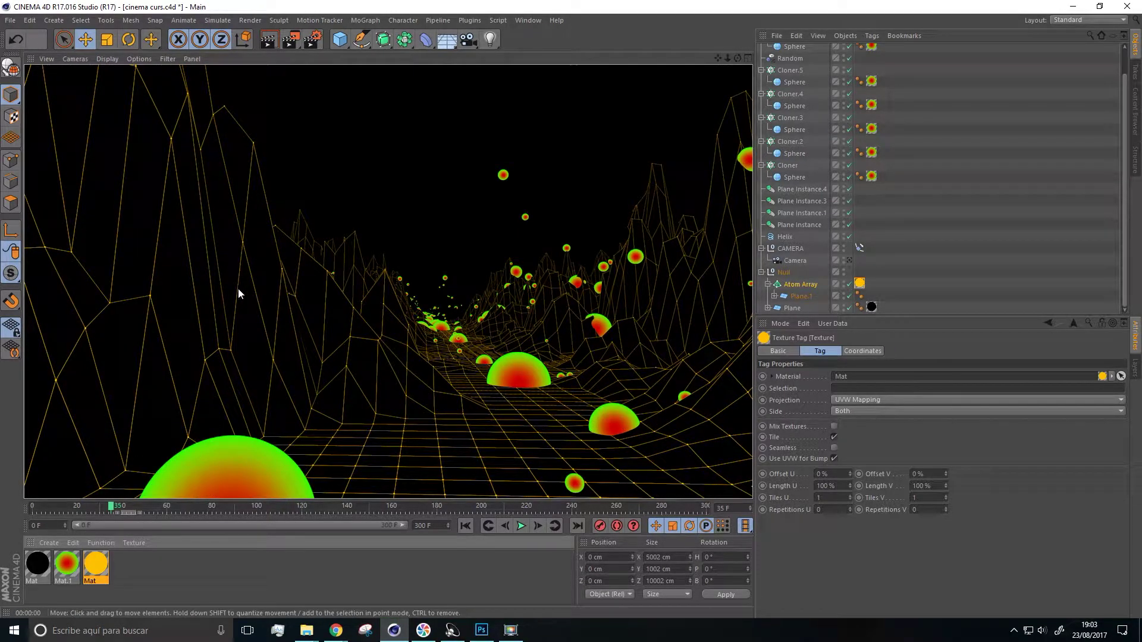
Lower the luminance saturation of the Atom Array's material to a paler yellow and render the viewport
double_click(94, 583)
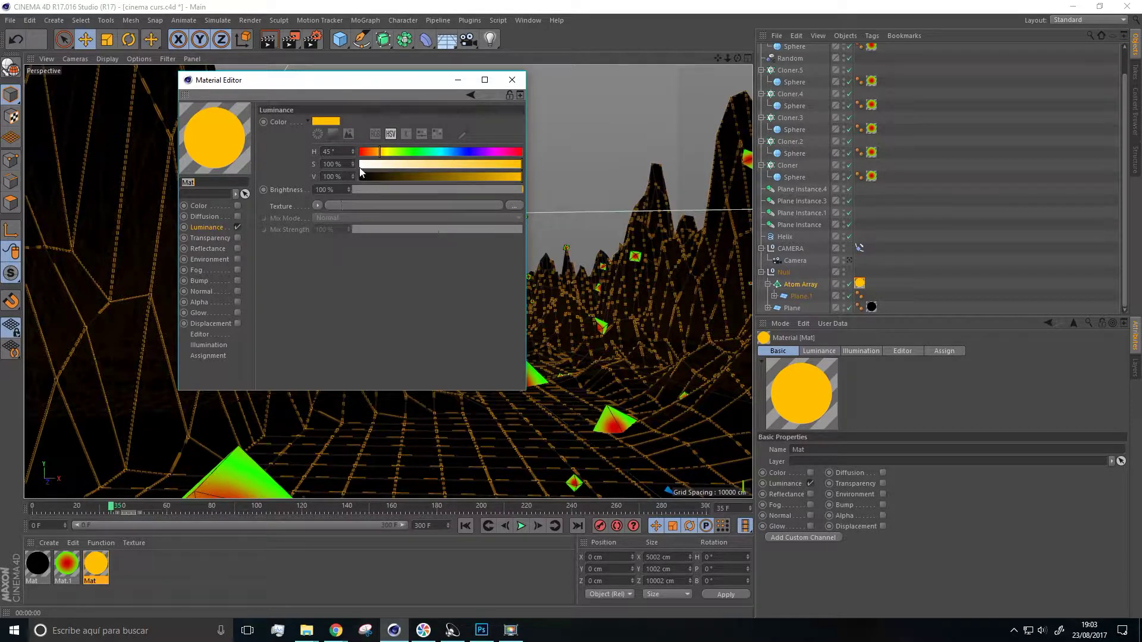
left_click_drag(499, 168, 459, 163)
left_click(512, 80)
left_click(277, 45)
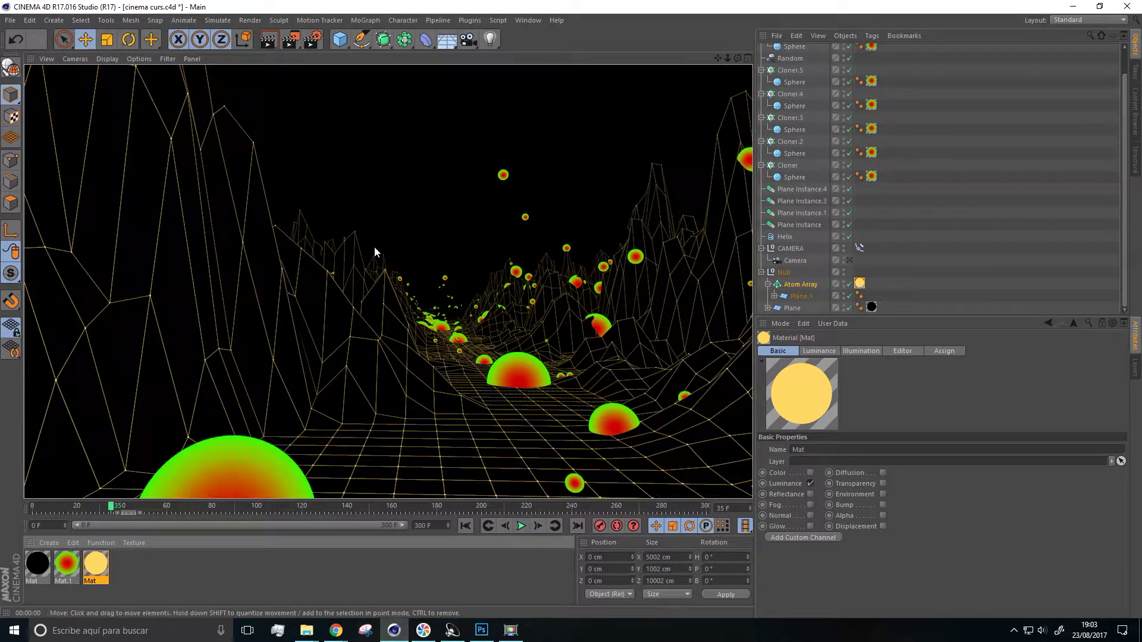
Select the Camera, return the timeline to frame 0 and look through the Camera
left_click(515, 279)
left_click_drag(520, 279, 413, 317, "alt")
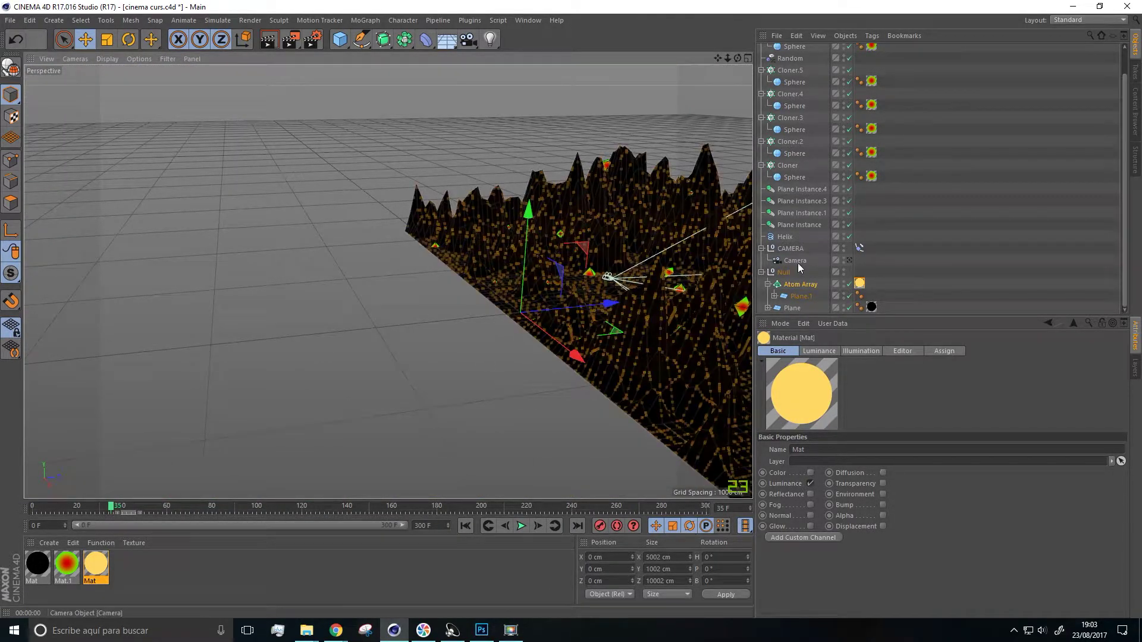
left_click(795, 261)
left_click_drag(583, 245, 450, 244, "alt")
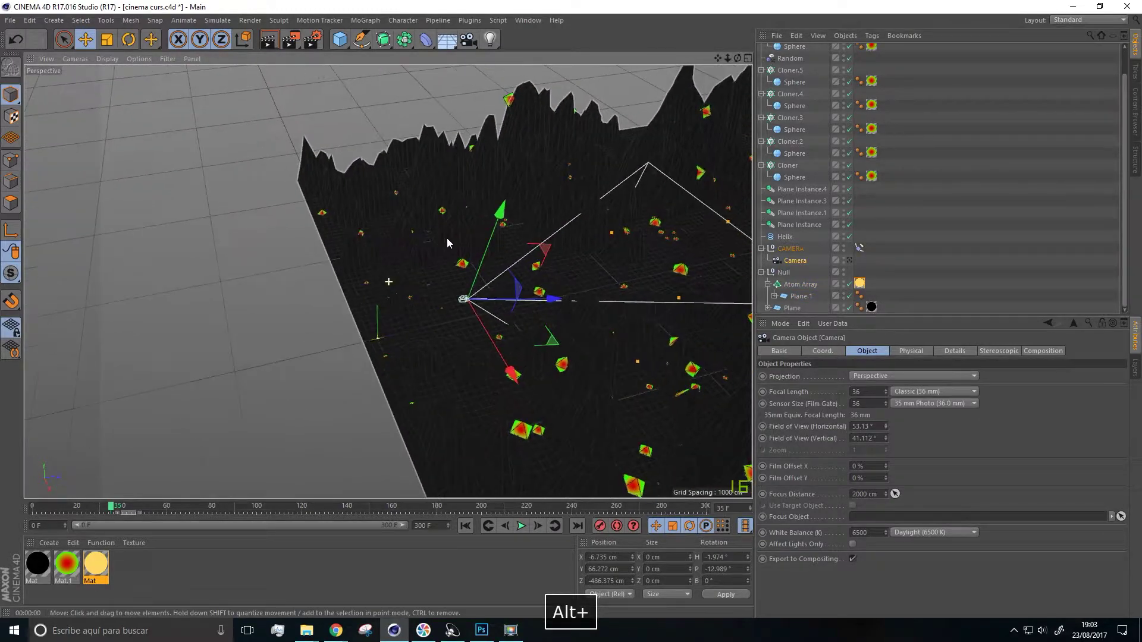
left_click_drag(98, 510, 1, 510)
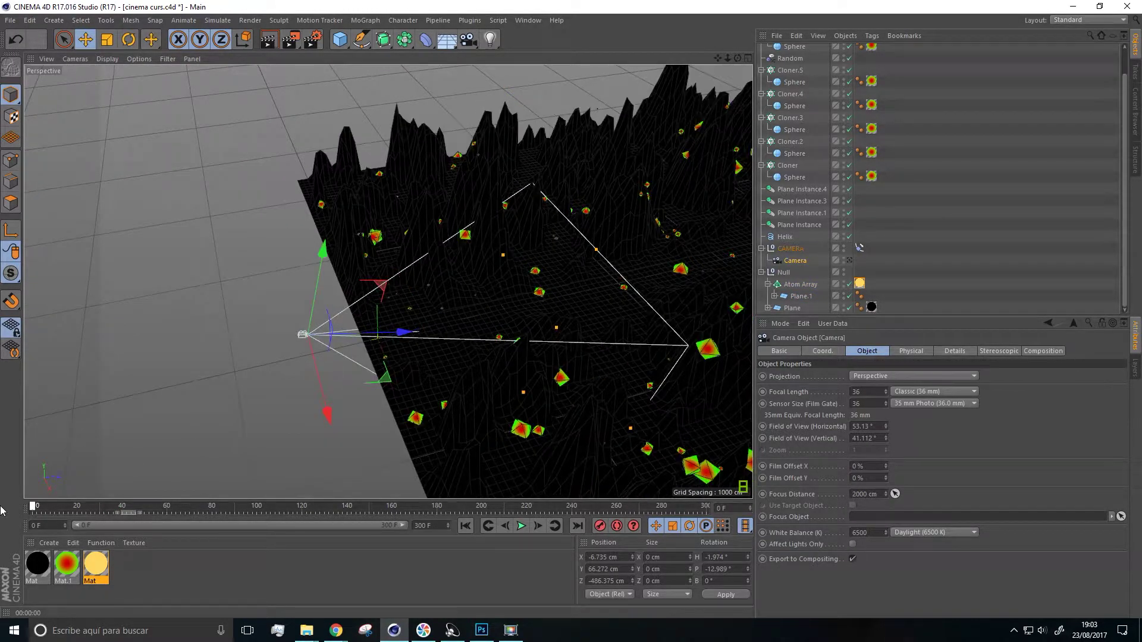
left_click_drag(389, 324, 553, 261, "alt")
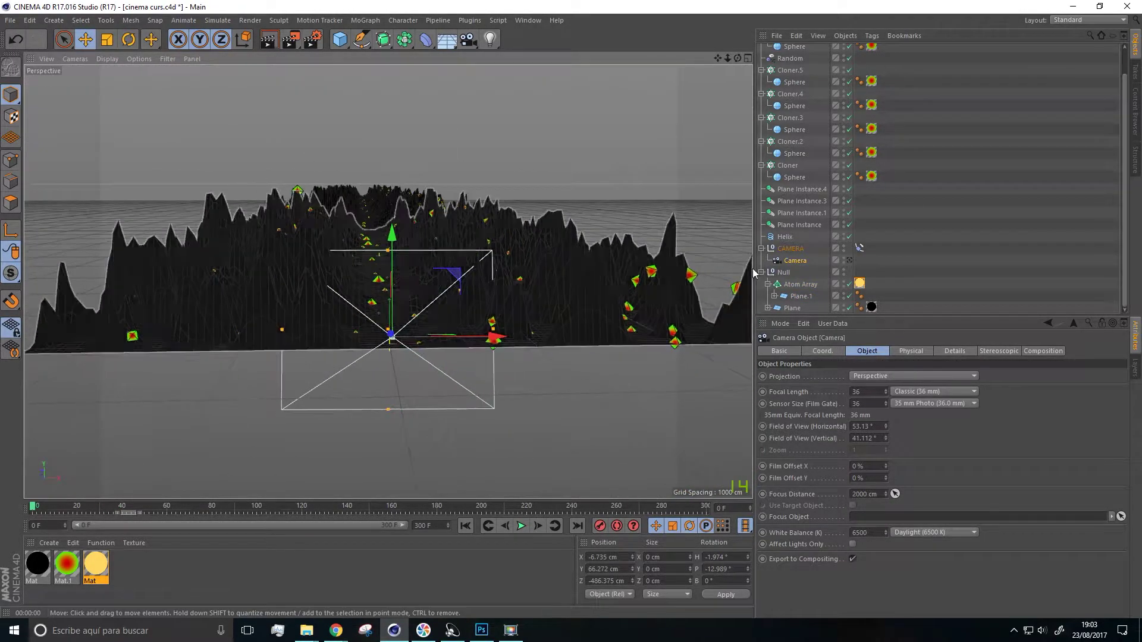
left_click(849, 261)
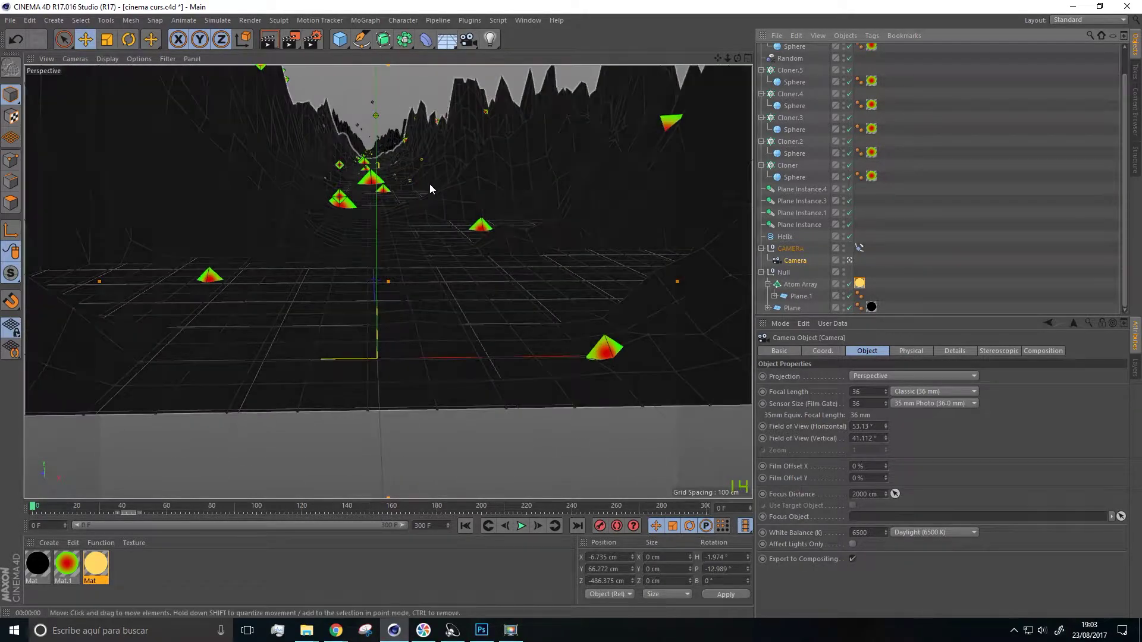
Reframe the camera to about X 20.5, Y -45.3, Z -492 cm with pitch -10.4°, and preview the animation
left_click_drag(389, 188, 386, 188, "alt")
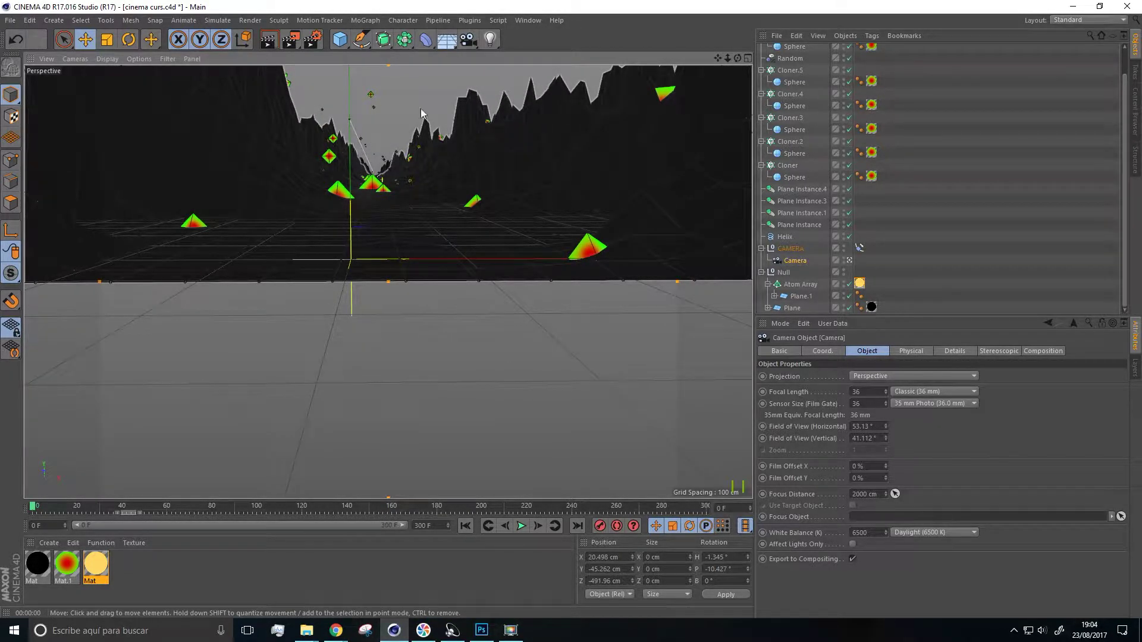
left_click(526, 526)
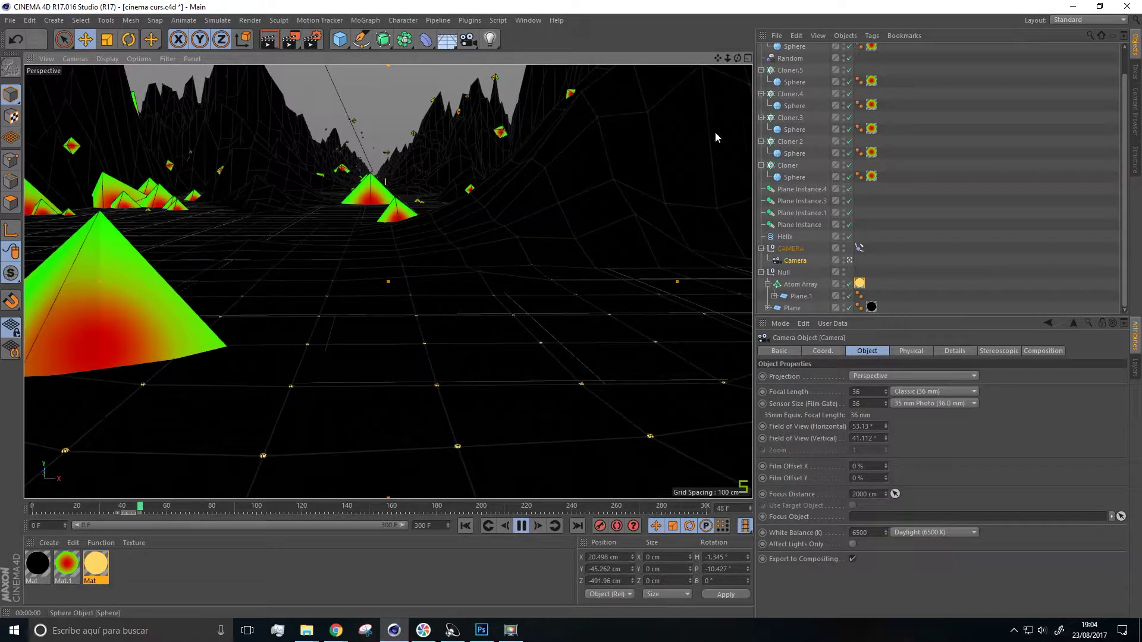
left_click(521, 526)
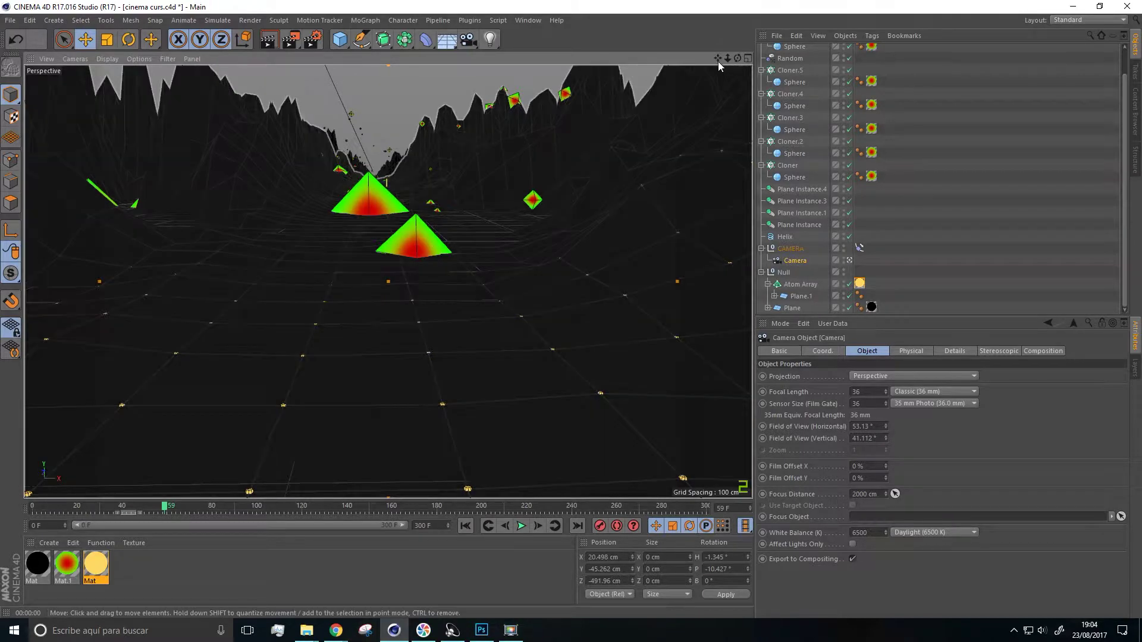
Pan the camera to about X -0.1, Y 2.3, Z -482.7 cm and preview the animation again
left_click_drag(717, 58, 741, 112)
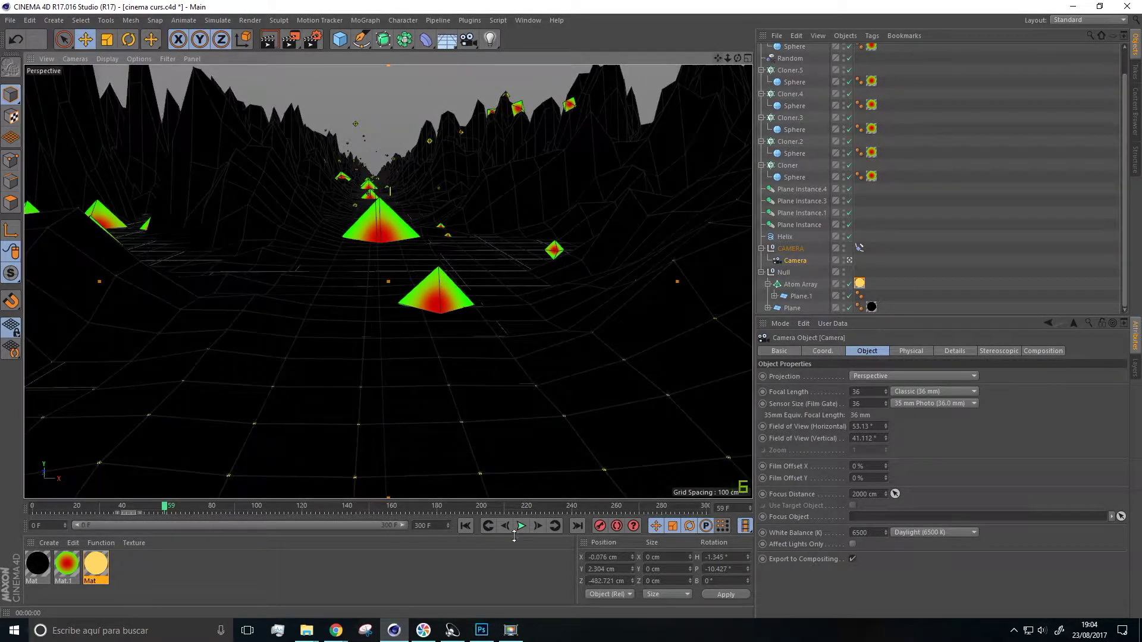
left_click(520, 526)
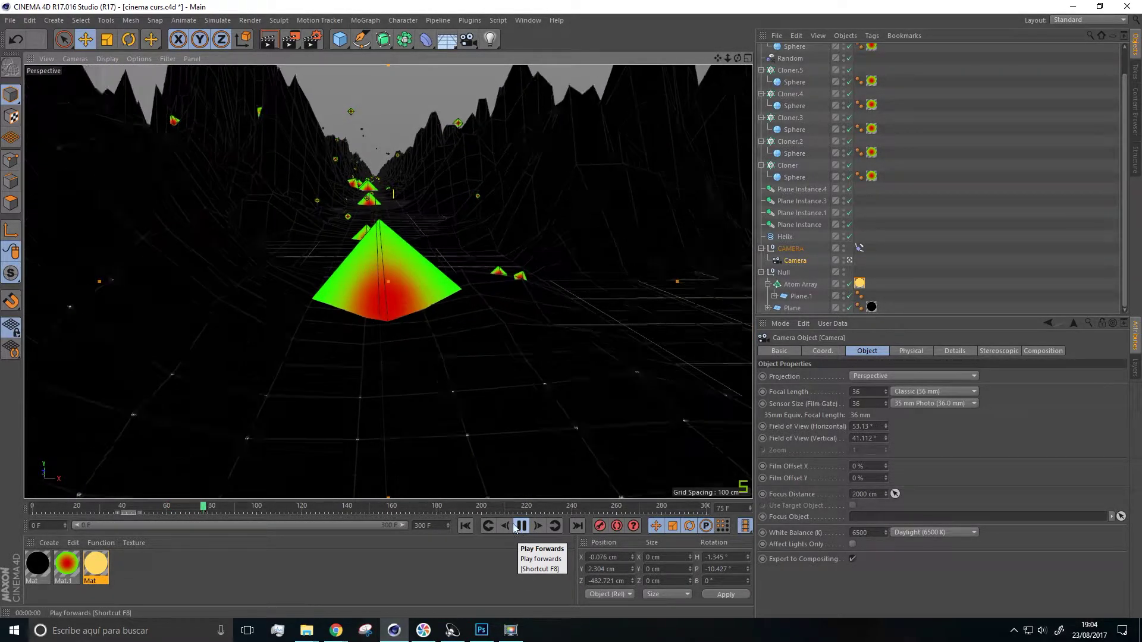
left_click(521, 525)
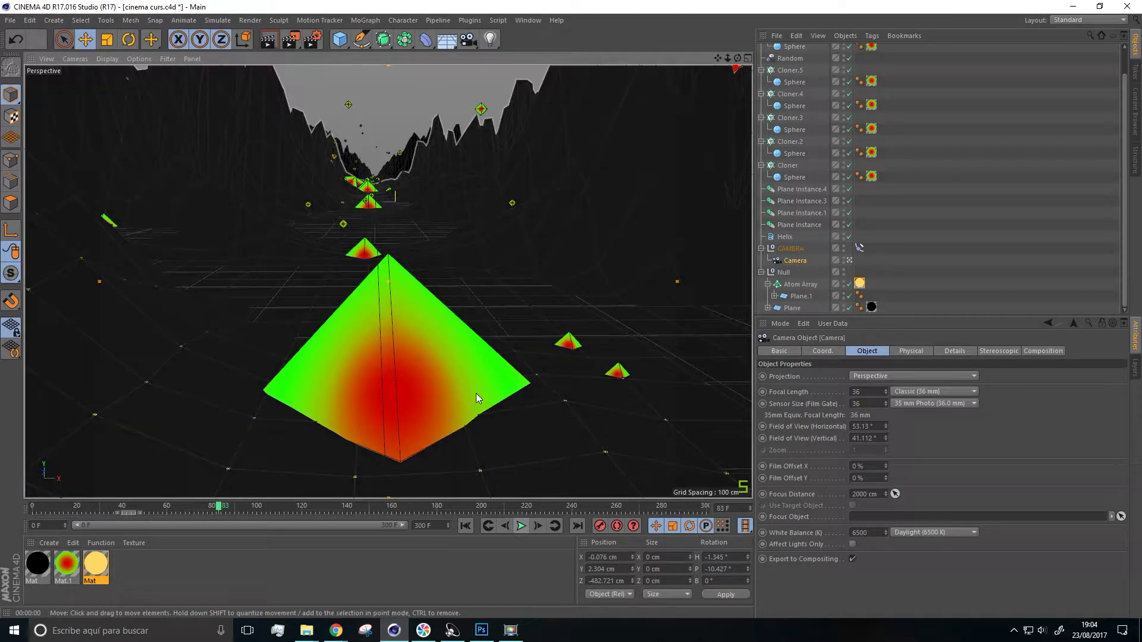
Set the seed of the object named Cloner to 99997 to redistribute its spheres
left_click(787, 166)
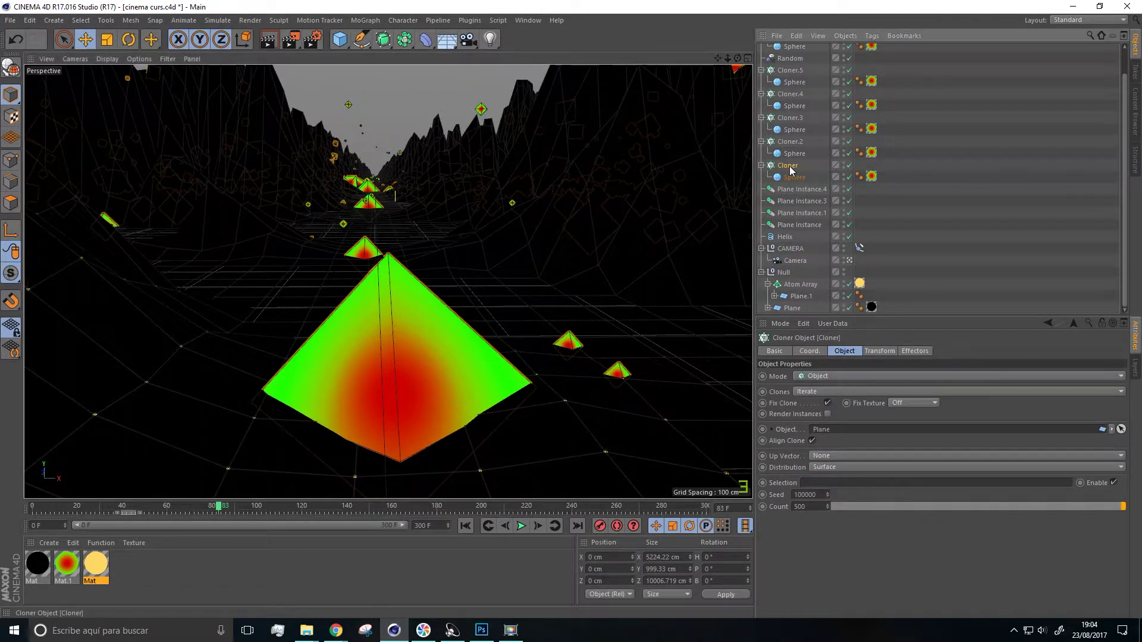
left_click(826, 492)
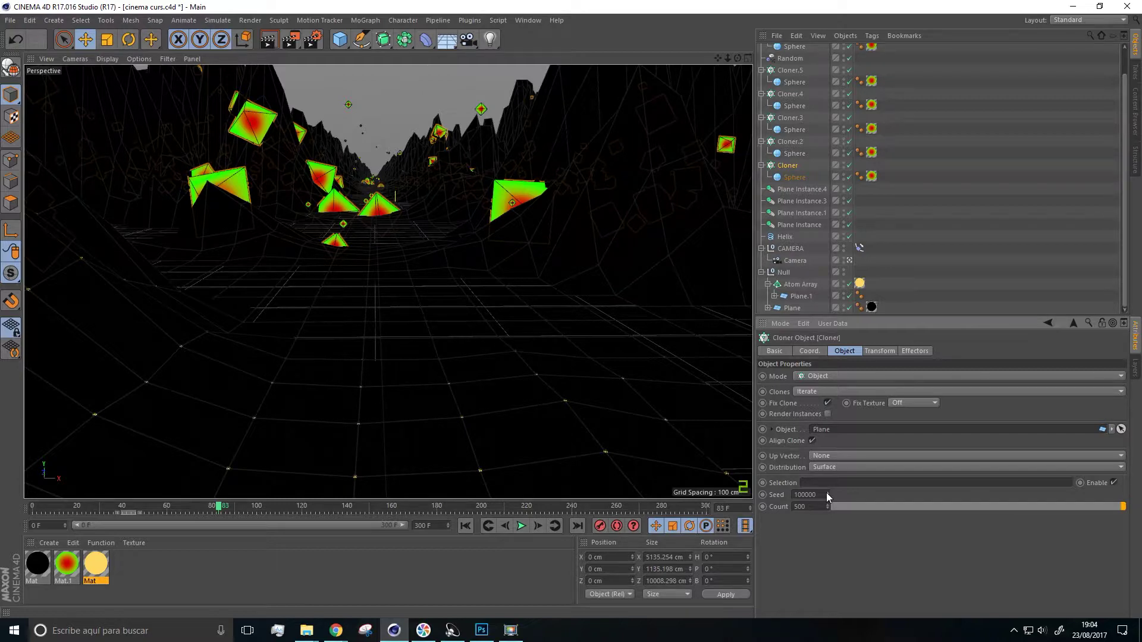
left_click(827, 498)
left_click(827, 498)
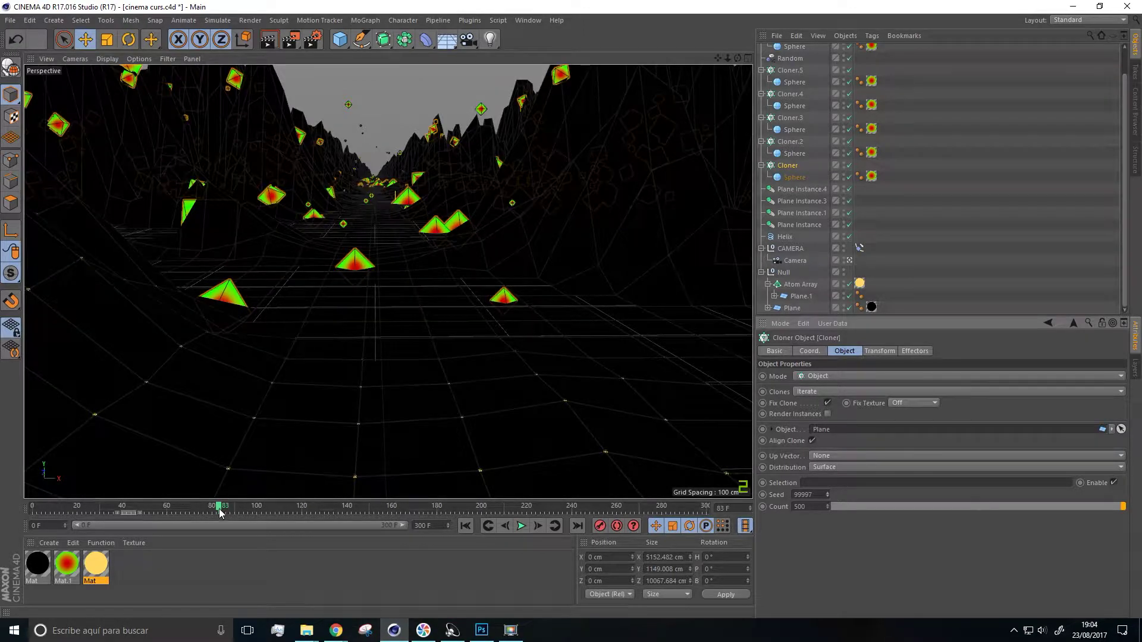
Play the animation from frame 0 to about frame 26 and render the viewport to check the new sphere distribution
left_click_drag(220, 513, 33, 505)
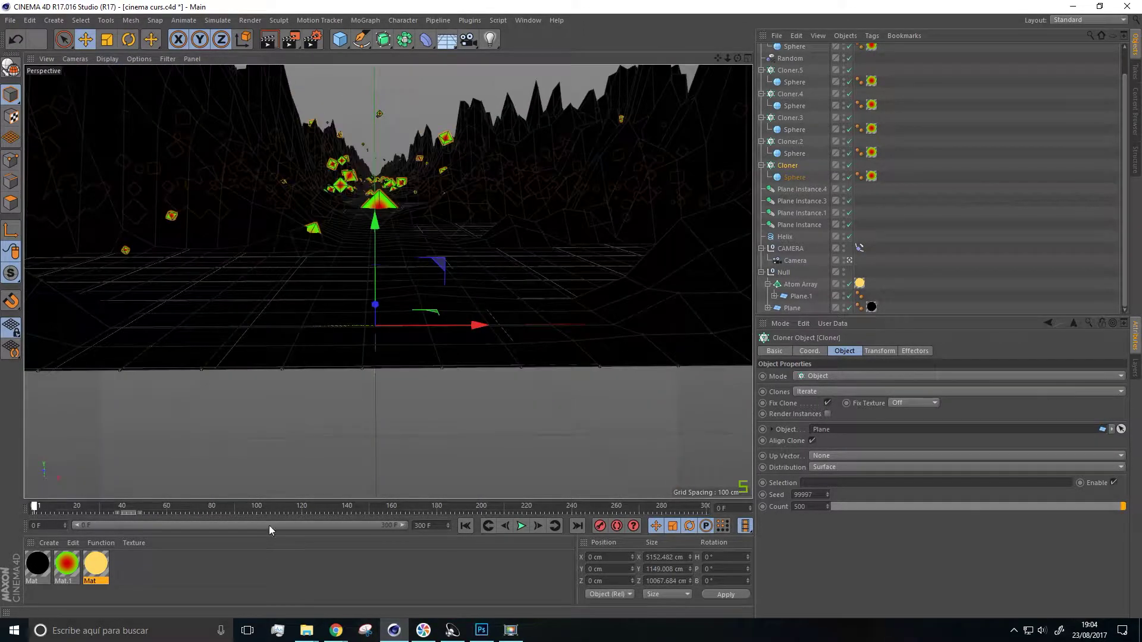
left_click(521, 525)
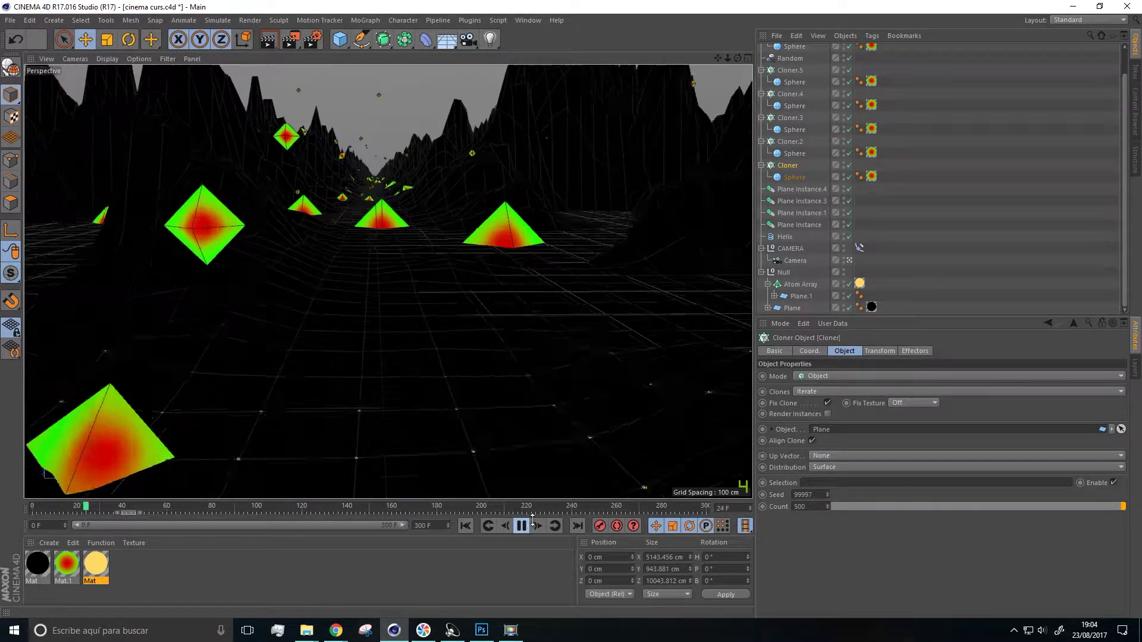
left_click(522, 525)
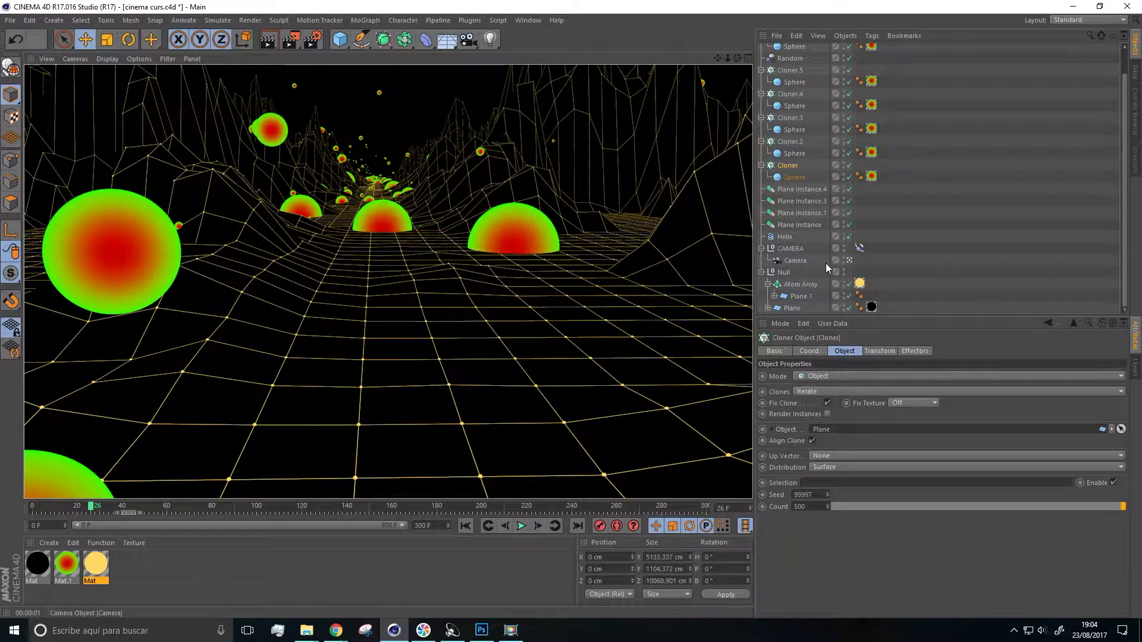
Try the Wide Angle (25 mm) and Super Wide (15 mm) focal lengths on the Camera, checking the latter with playback and a viewport render
left_click(797, 261)
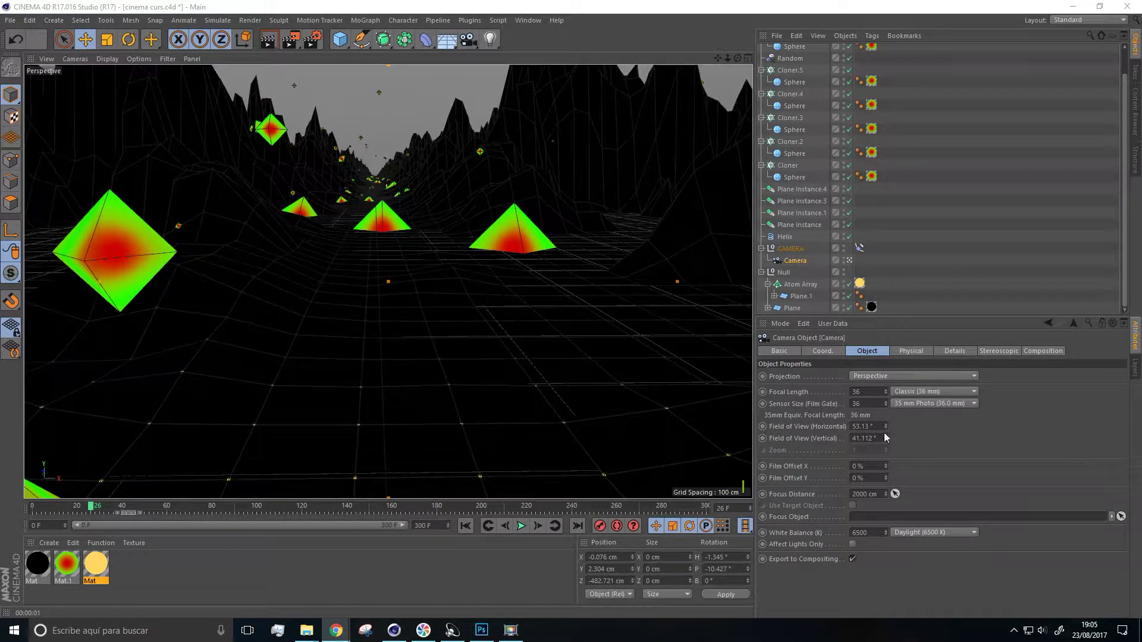
left_click(904, 392)
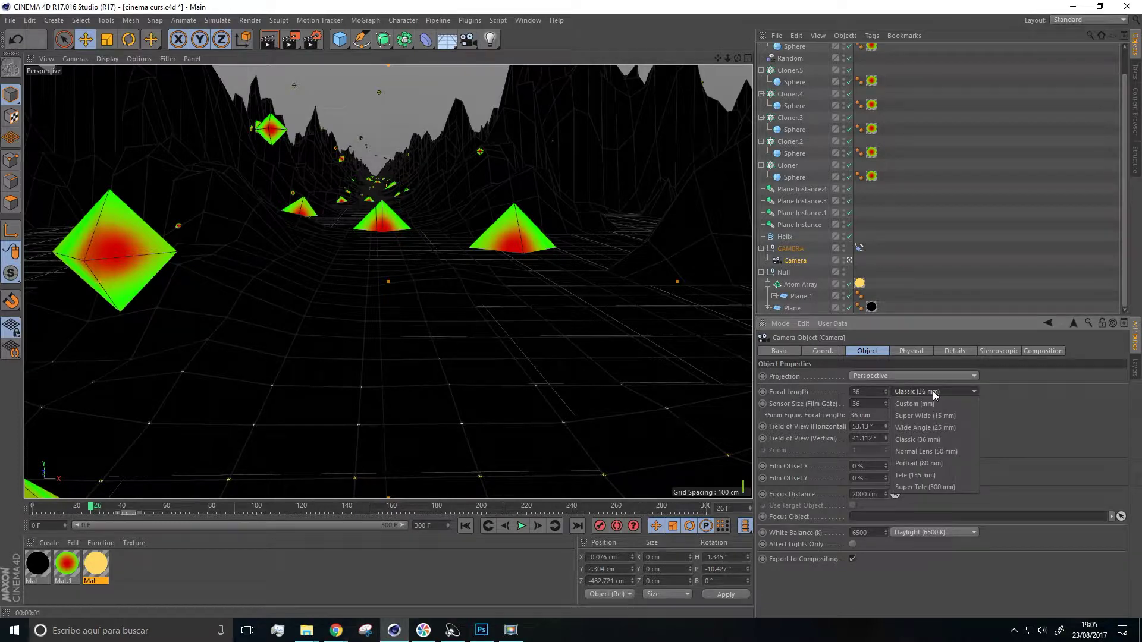
left_click(928, 426)
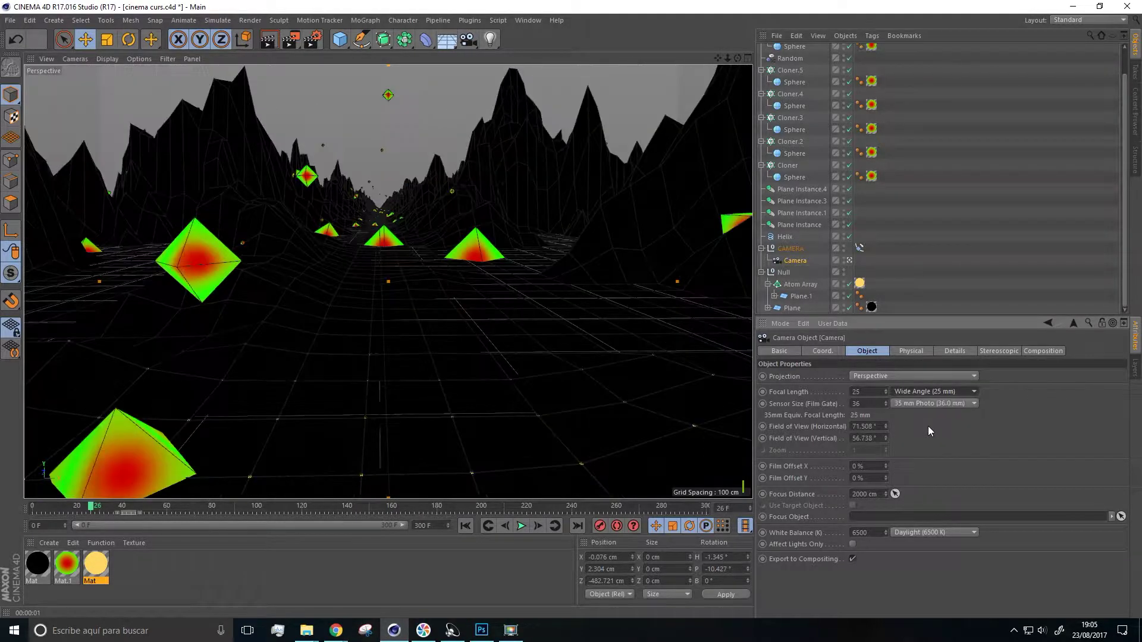
left_click(919, 391)
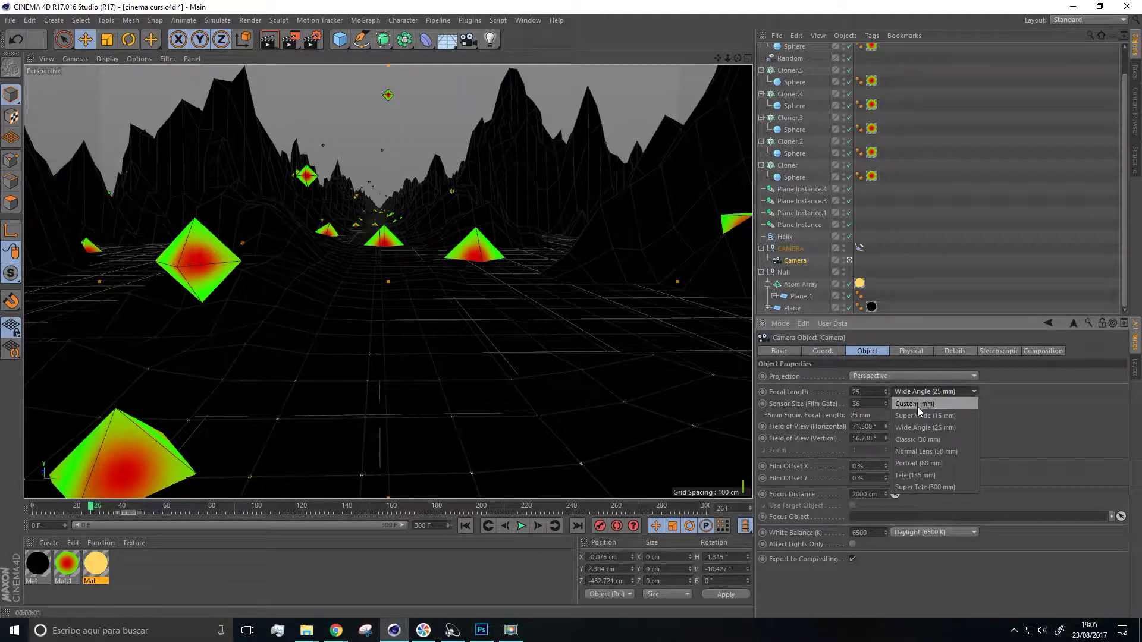
left_click(916, 415)
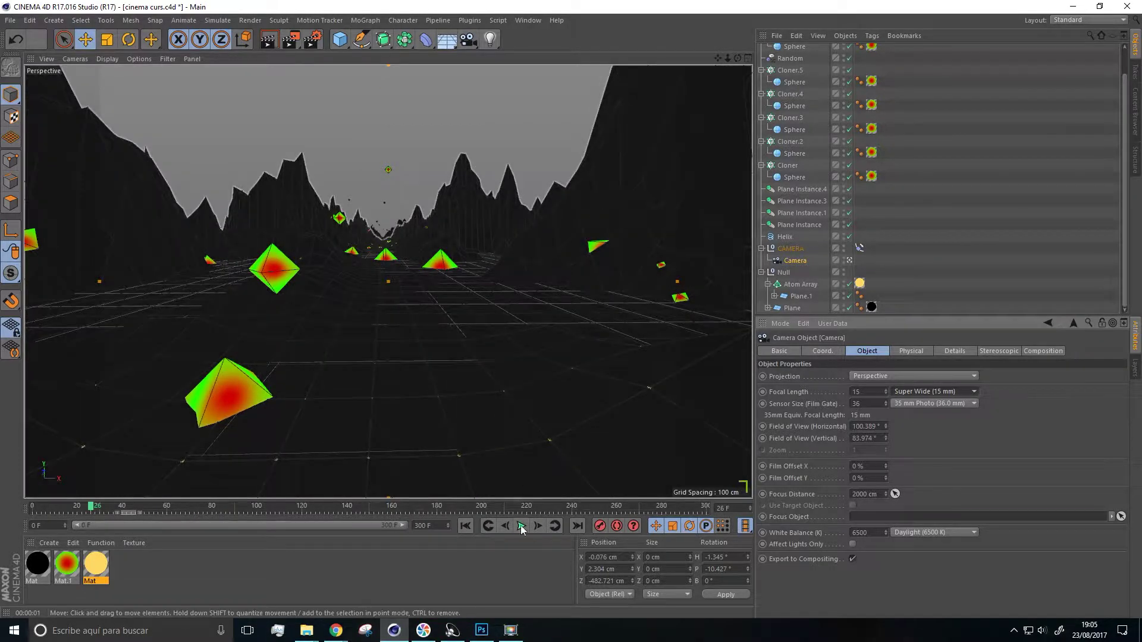
left_click(521, 525)
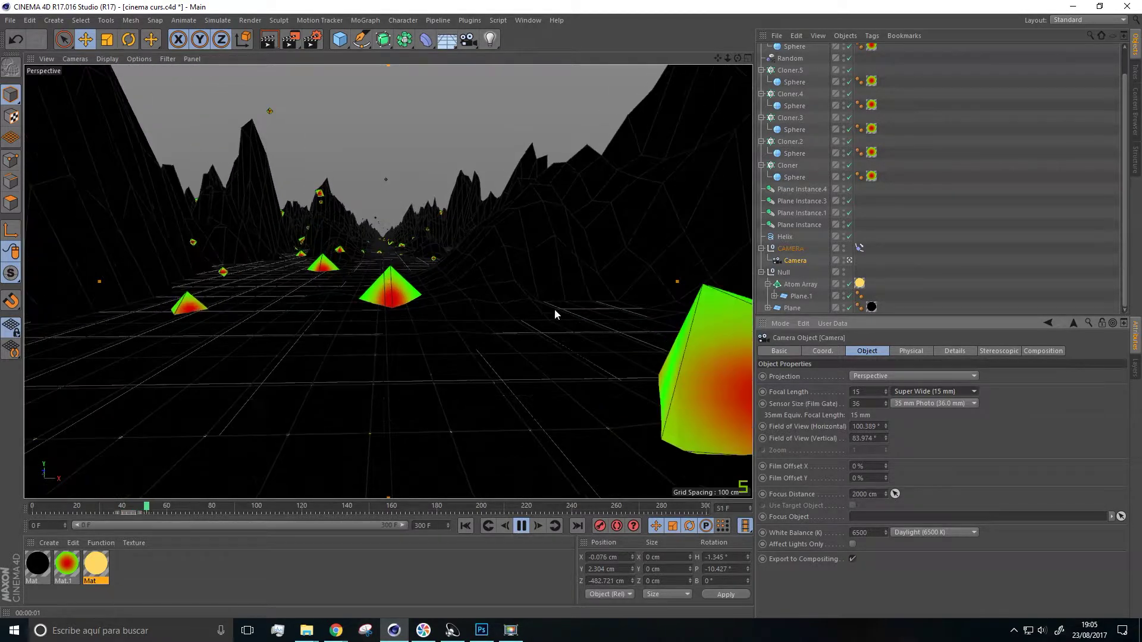
left_click(270, 39)
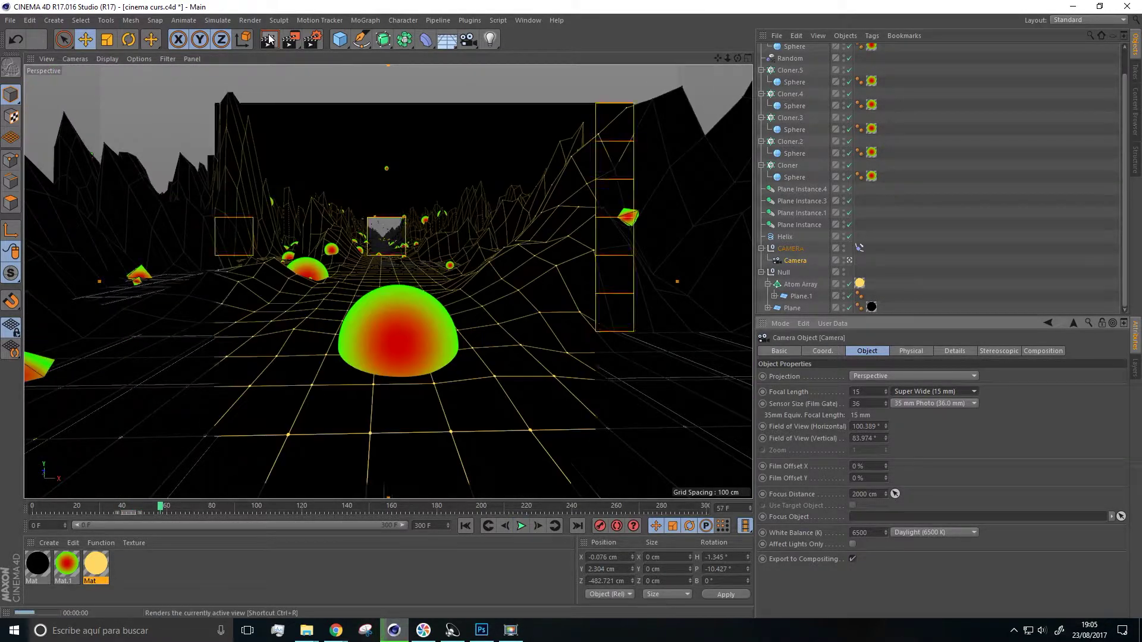
Resume playback and set the Camera's focal length back to Classic (36 mm)
left_click(520, 526)
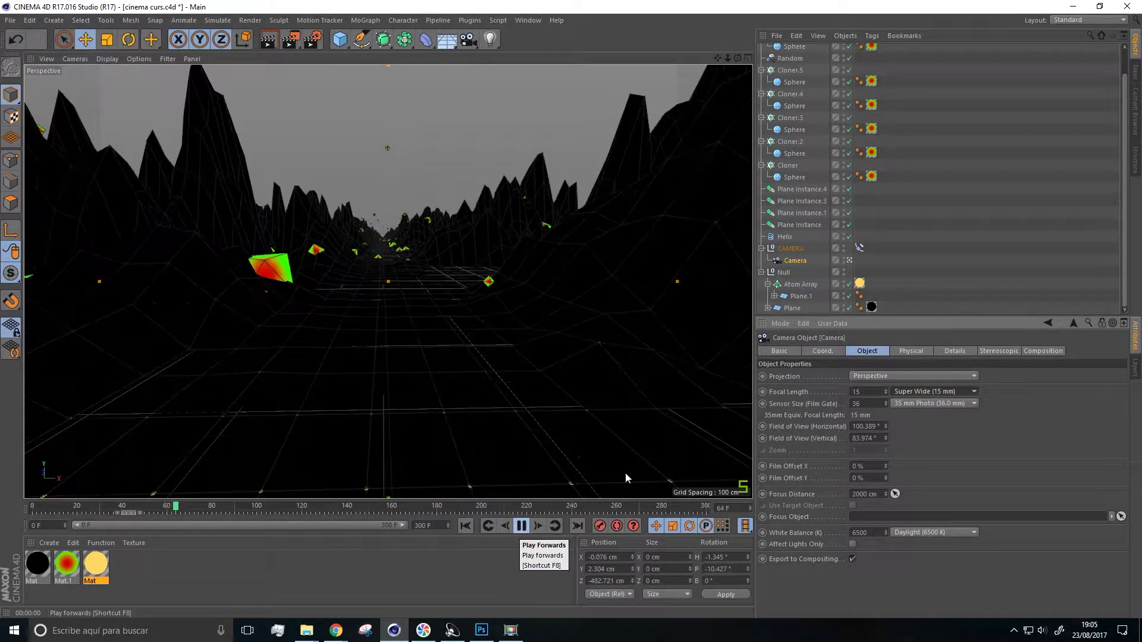
left_click(929, 391)
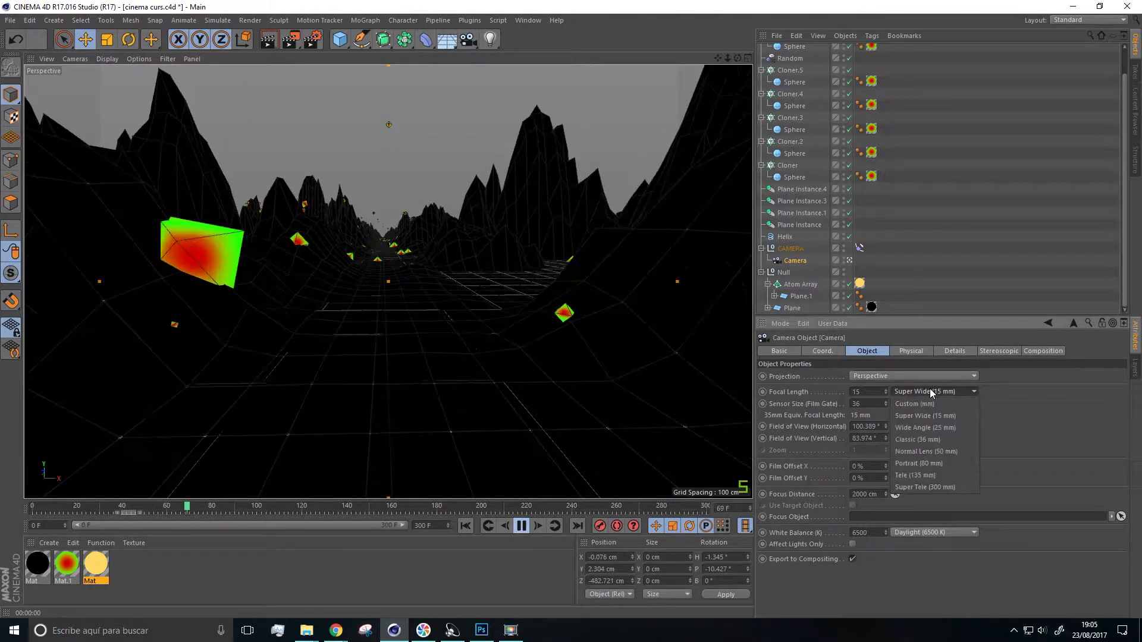
left_click(927, 441)
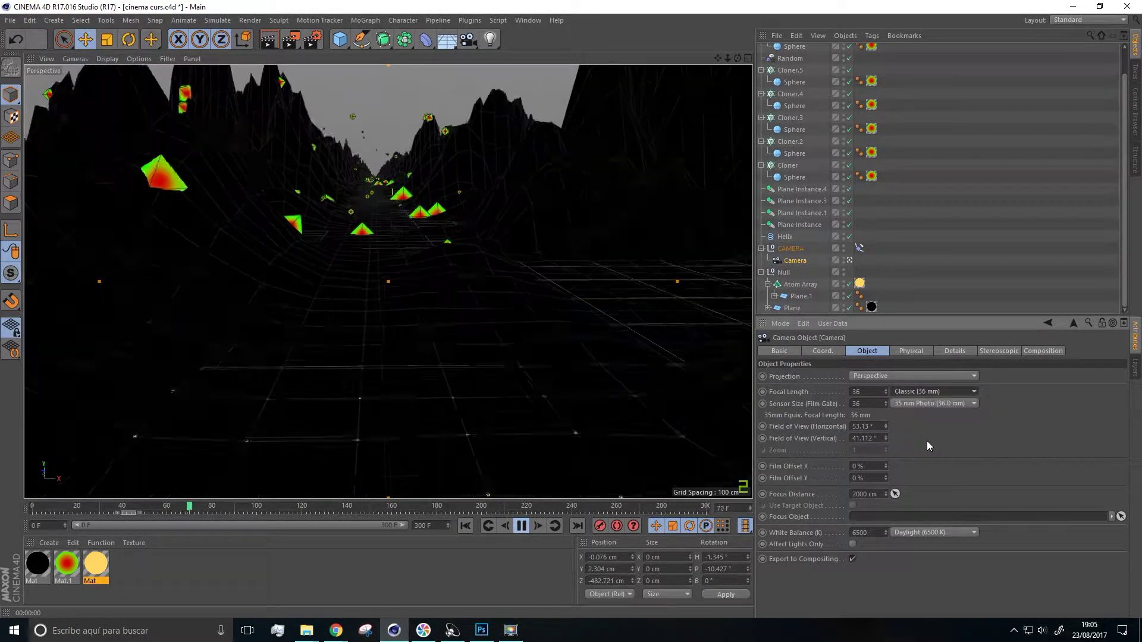
Set the Camera's focal length to Portrait (80 mm) and its sensor size to 70 mm (52.5 mm)
left_click(925, 387)
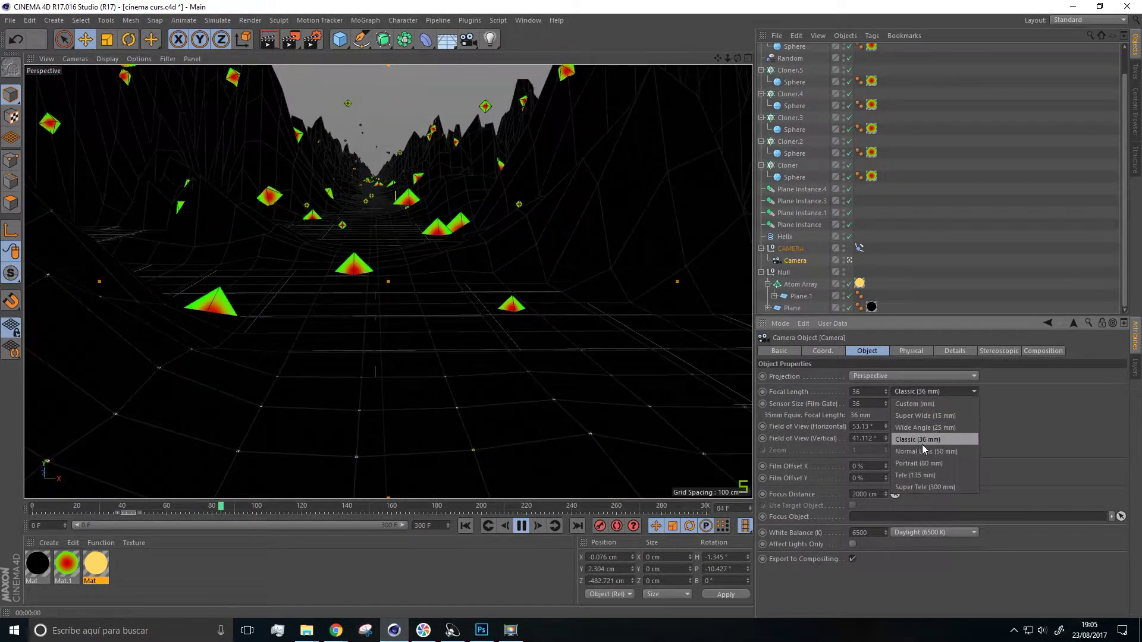
left_click(919, 463)
left_click(919, 404)
left_click(926, 473)
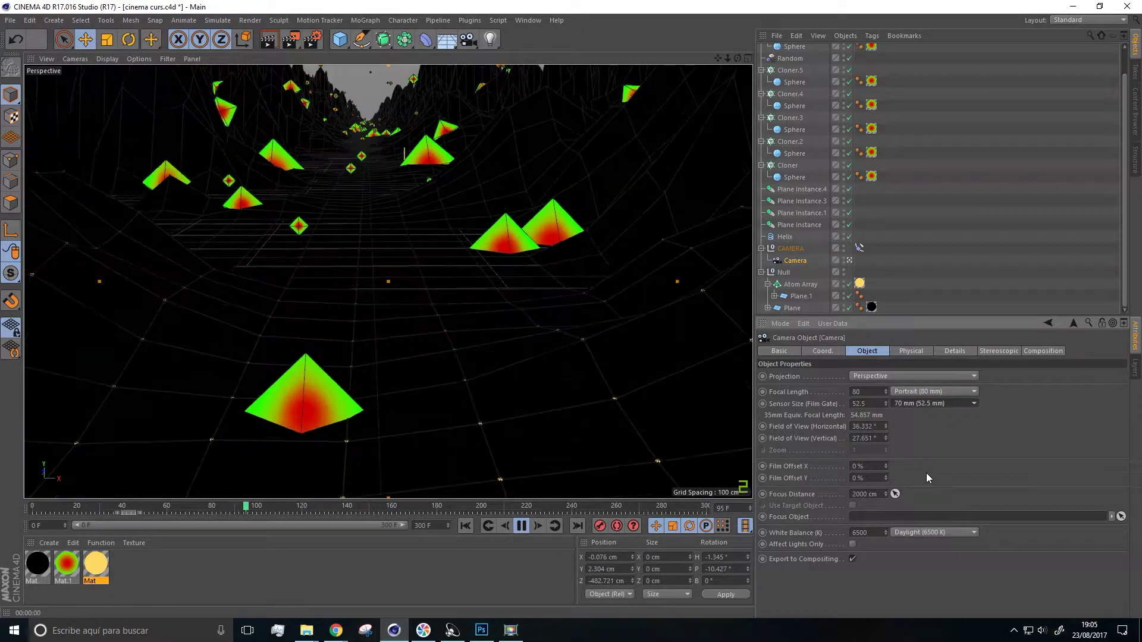
left_click(916, 404)
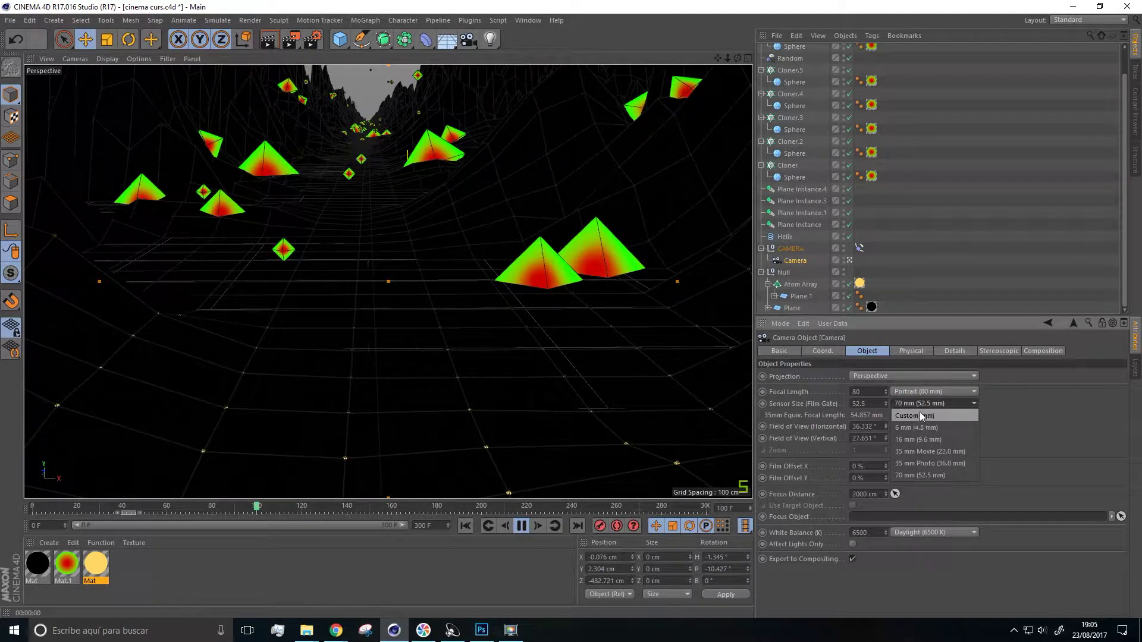
Compare the Super Wide and Wide Angle (25 mm) focal lengths, settle on Super Wide (15 mm) for the Camera, and pause playback
left_click(921, 392)
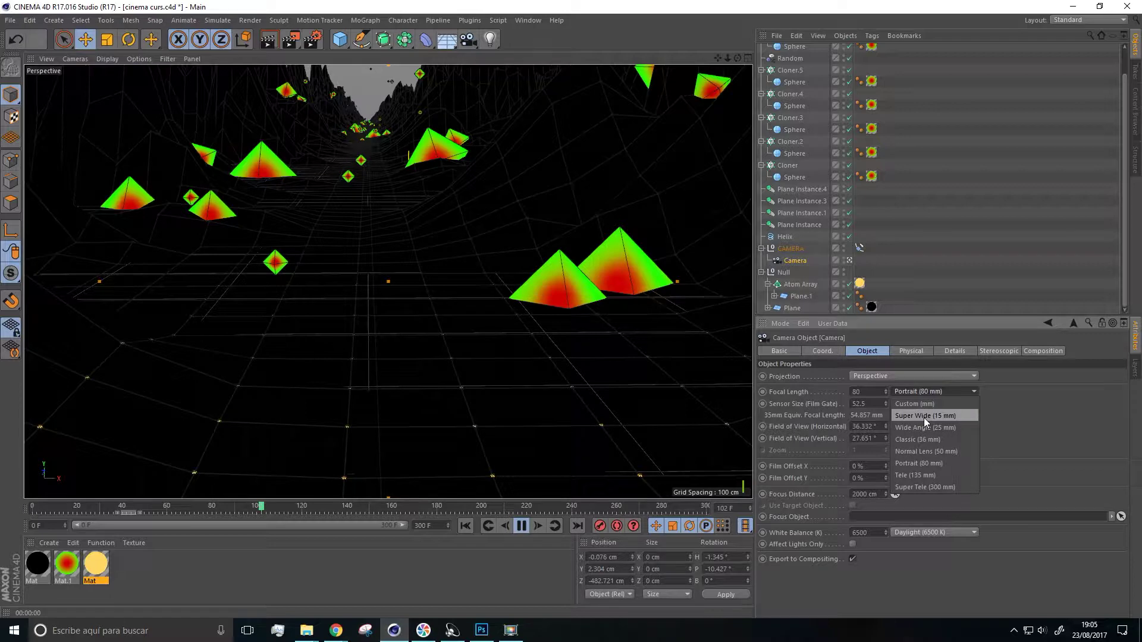
left_click(923, 417)
left_click(918, 390)
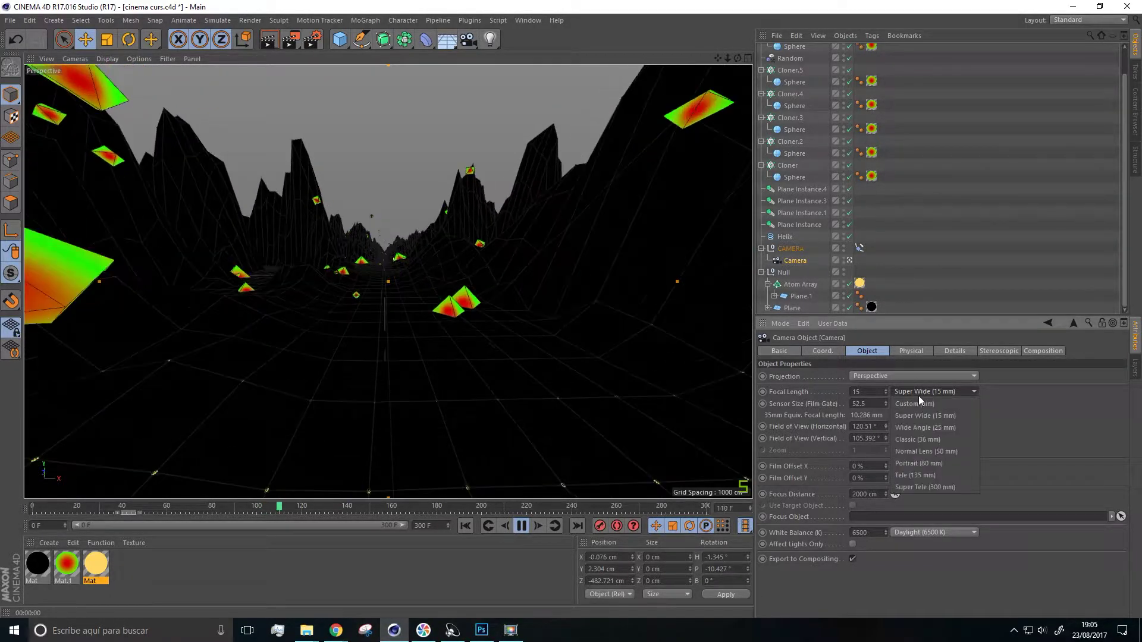
left_click(927, 425)
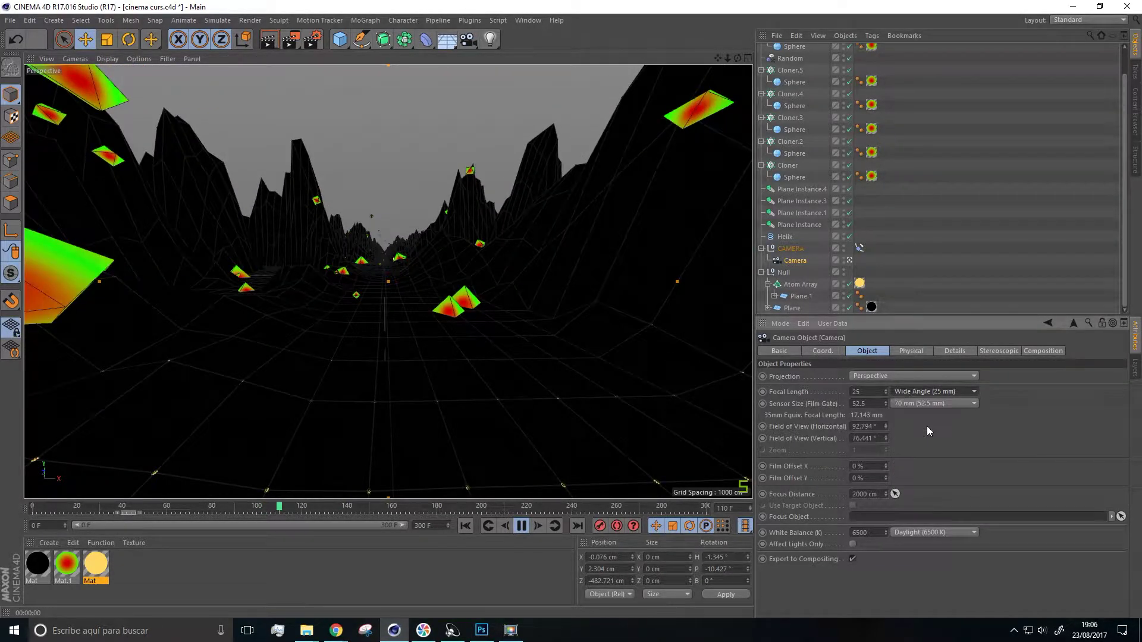
left_click(915, 390)
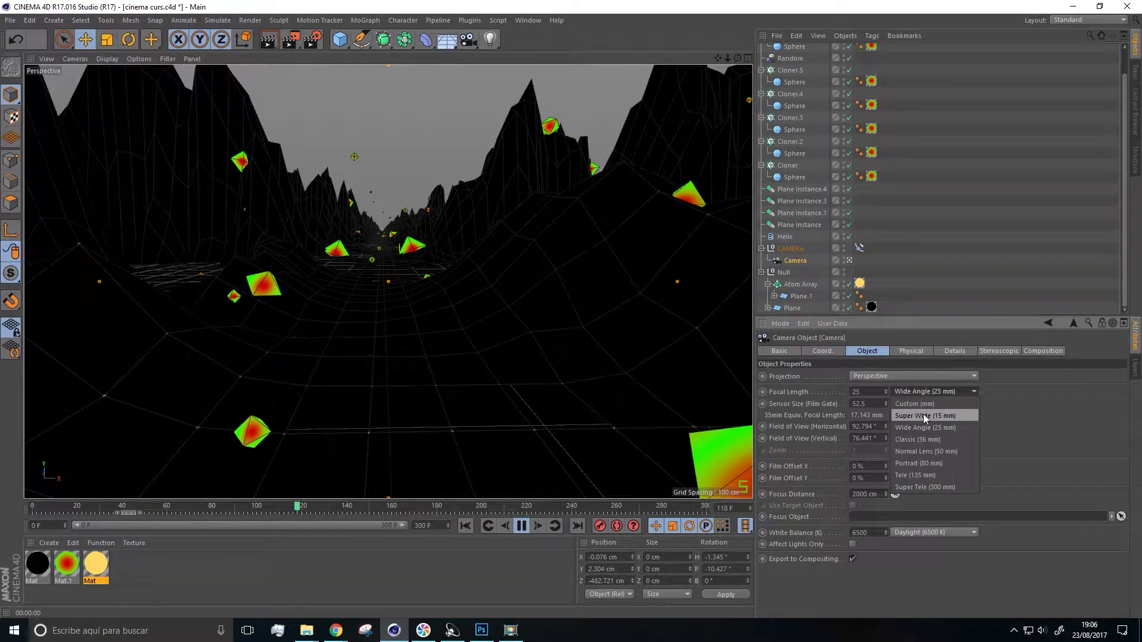
left_click(923, 415)
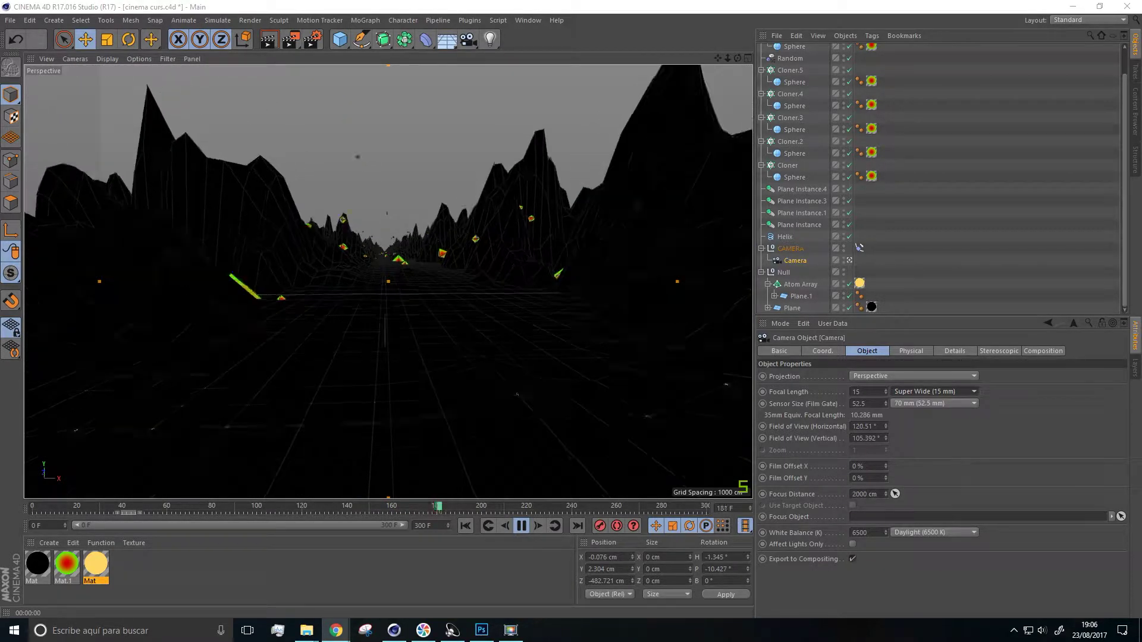
left_click(521, 526)
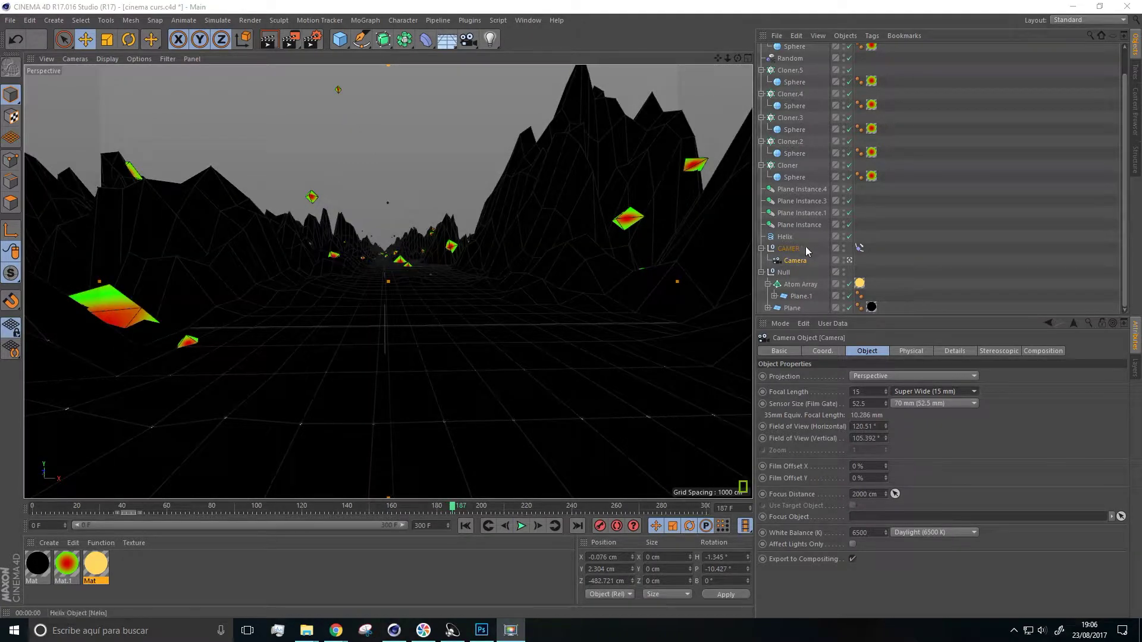
Try deleting the Plane and the Atom Array's Plane.1 one at a time, undoing each deletion
left_click(793, 309)
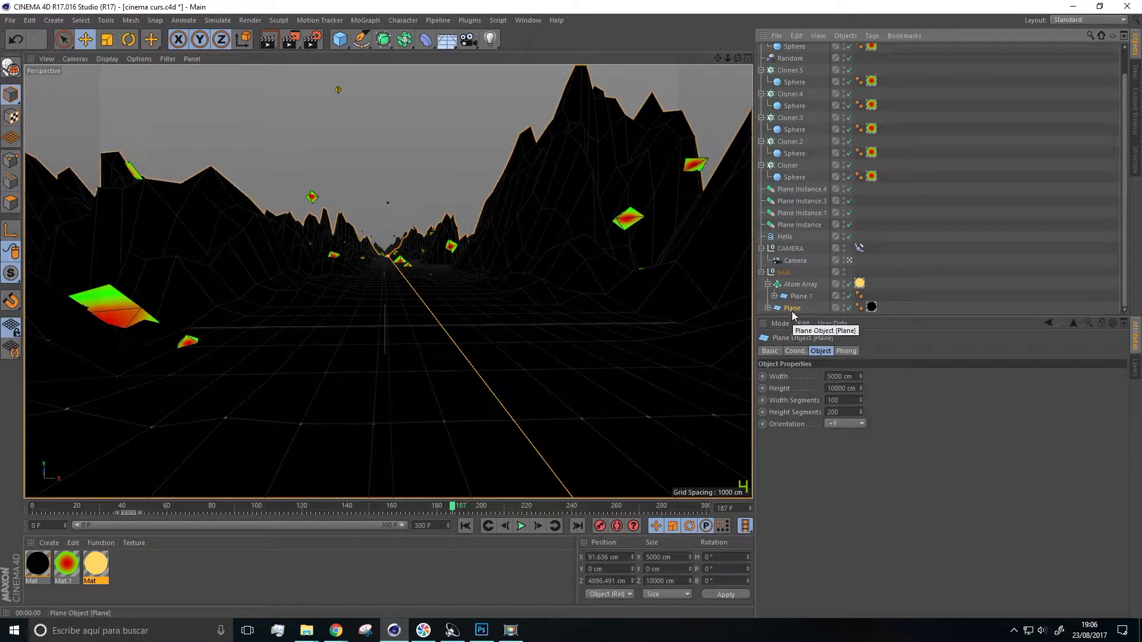
key("Delete")
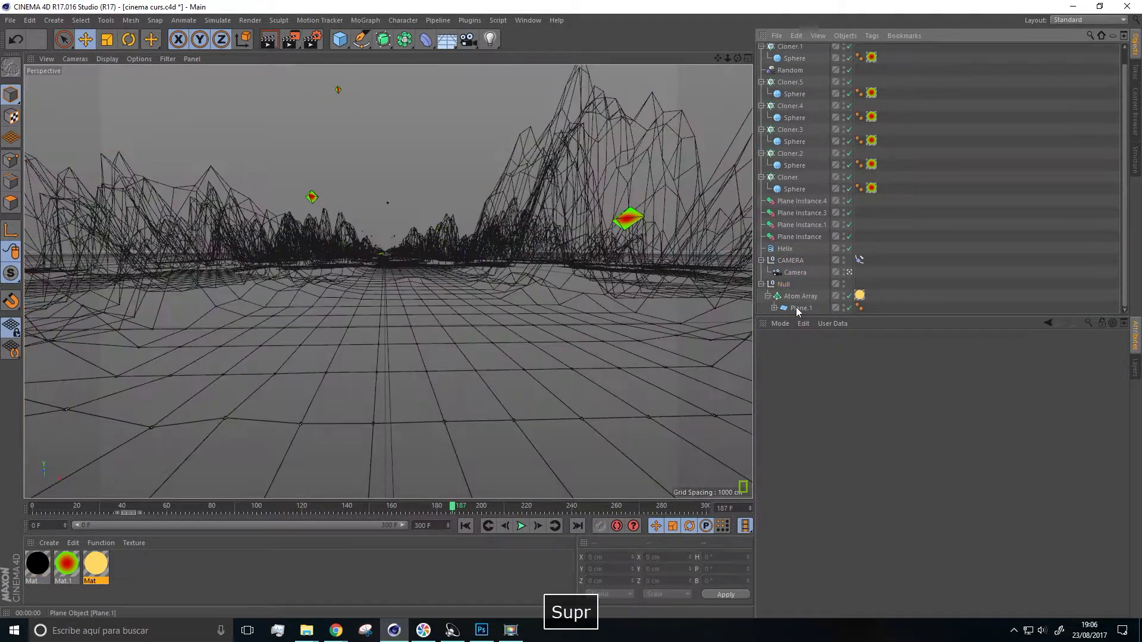
key("ctrl+z")
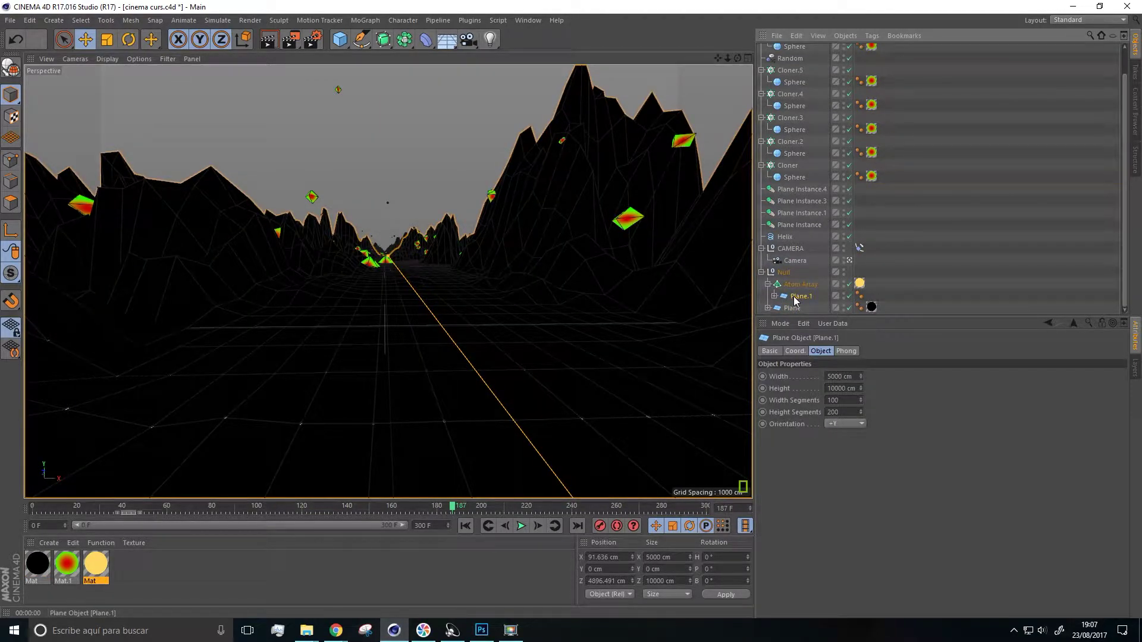
key("Delete")
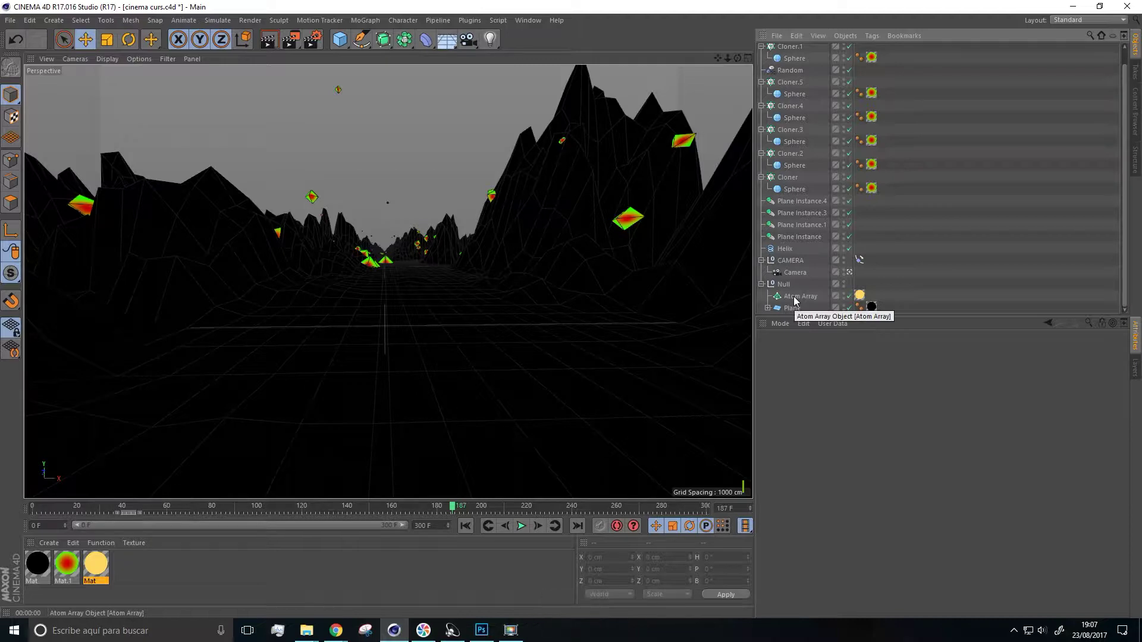
key("ctrl+z")
Reframe the camera along the valley, checking the shot with playback from frame 187 to 210 and a viewport render
scroll(466, 376, "down", 3)
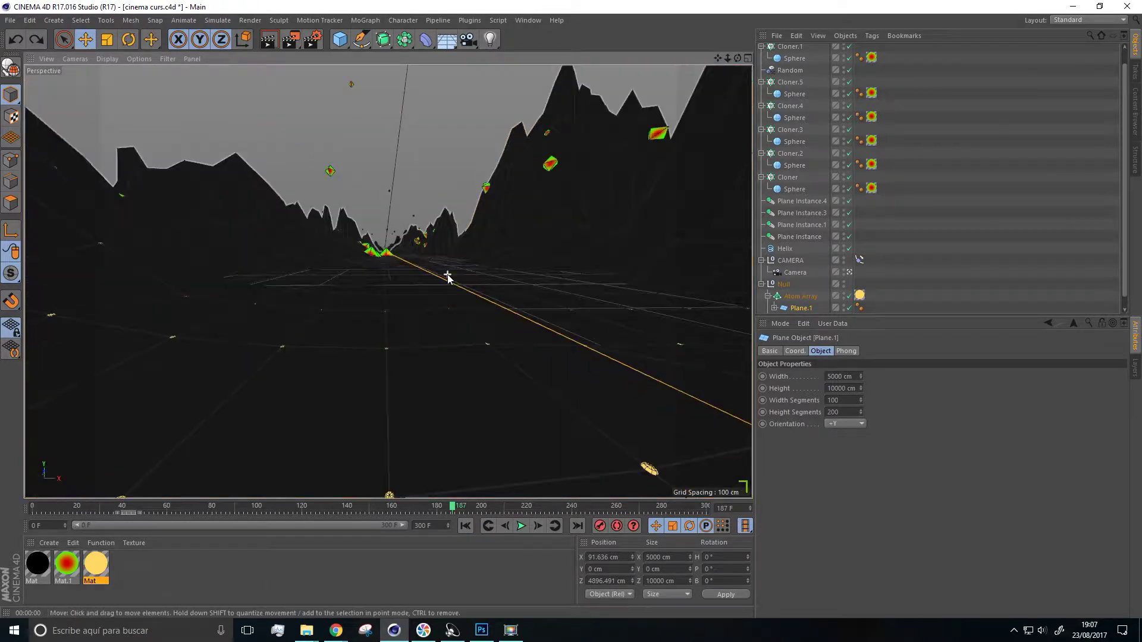
left_click_drag(439, 275, 435, 279, "alt")
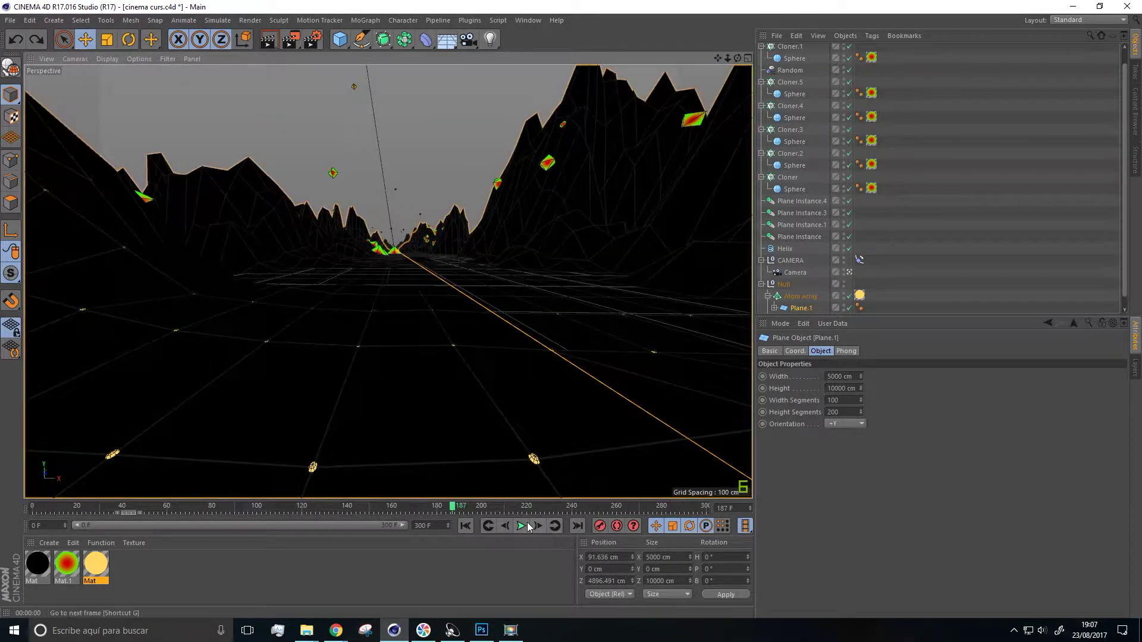
left_click(523, 526)
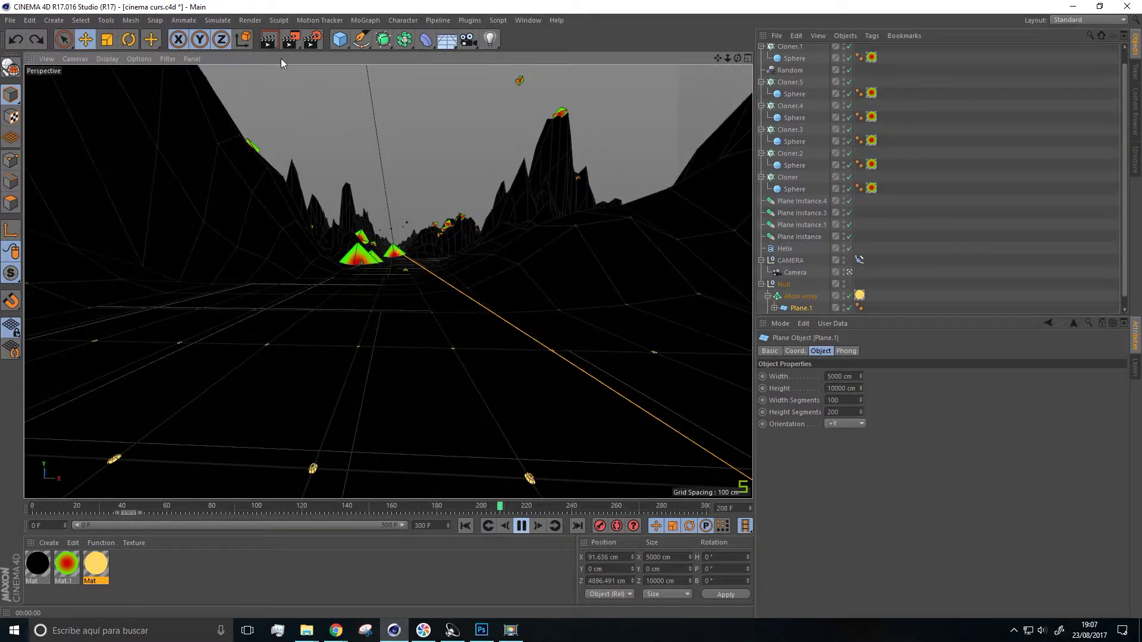
left_click(268, 40)
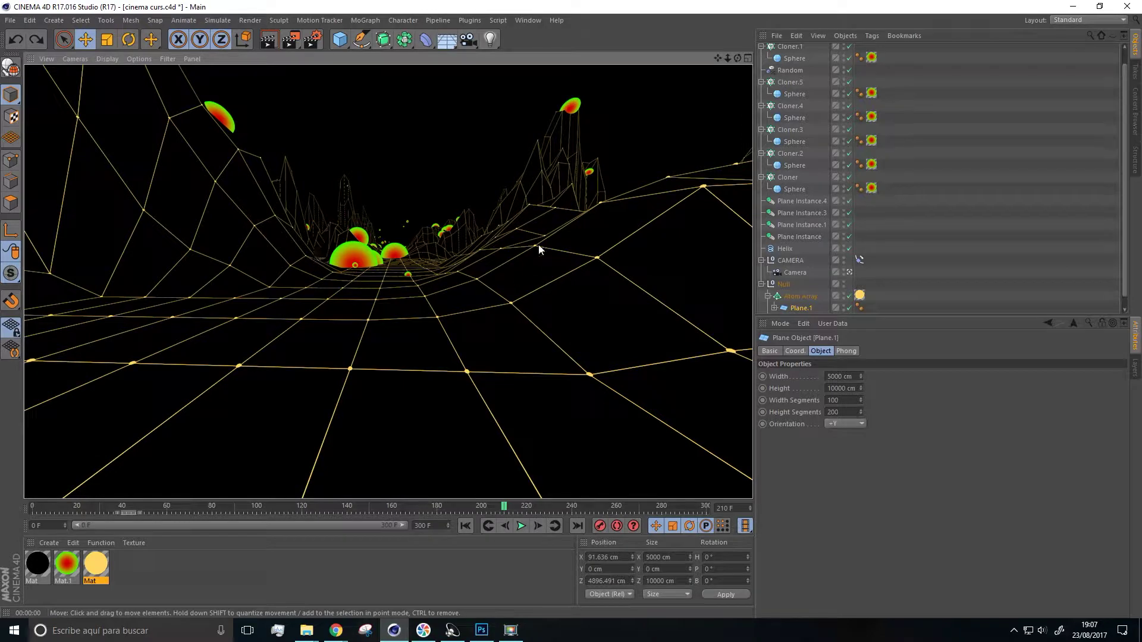
left_click_drag(718, 58, 724, 115)
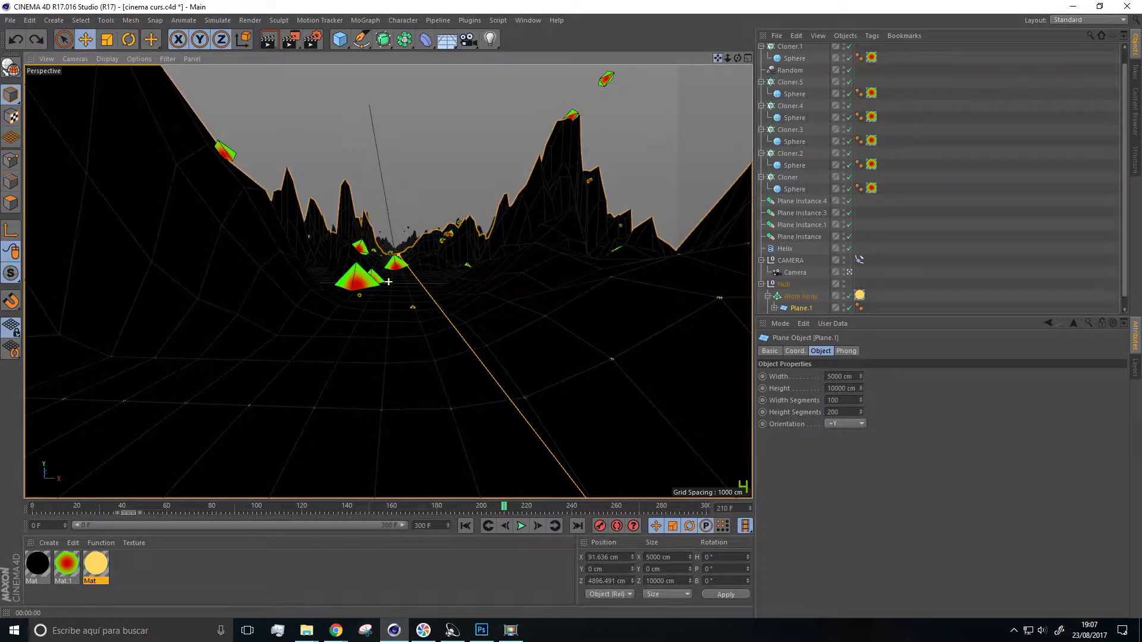
Go to frame 81 and open the second Gradient layer in the Layer shader of the Plane's Displacer
left_click_drag(504, 508, 214, 499)
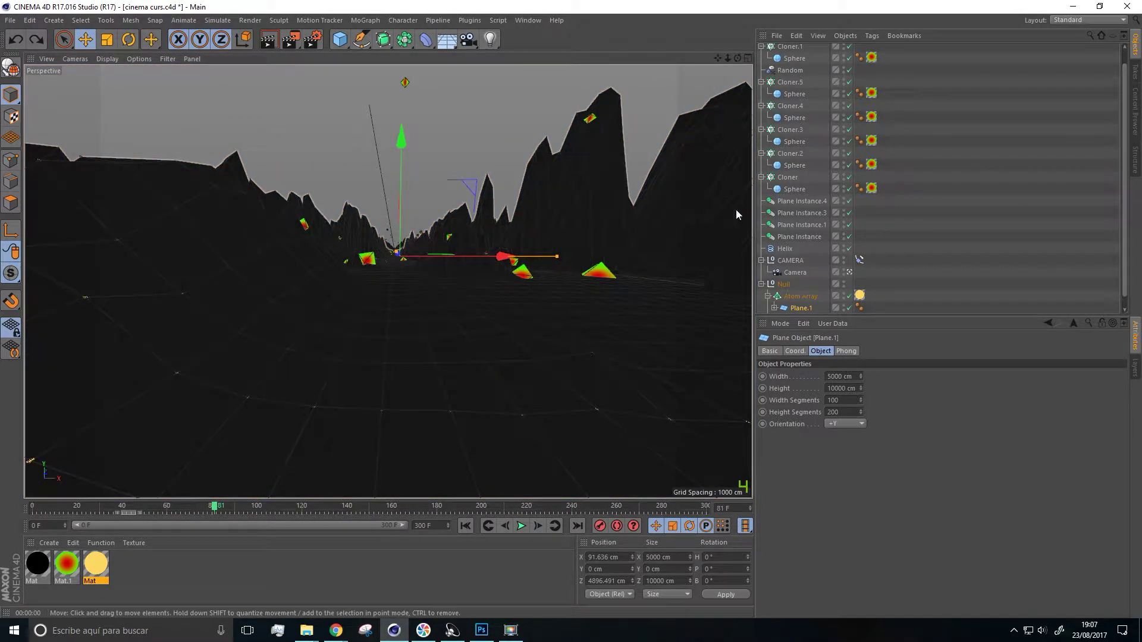
scroll(796, 237, "down", 1)
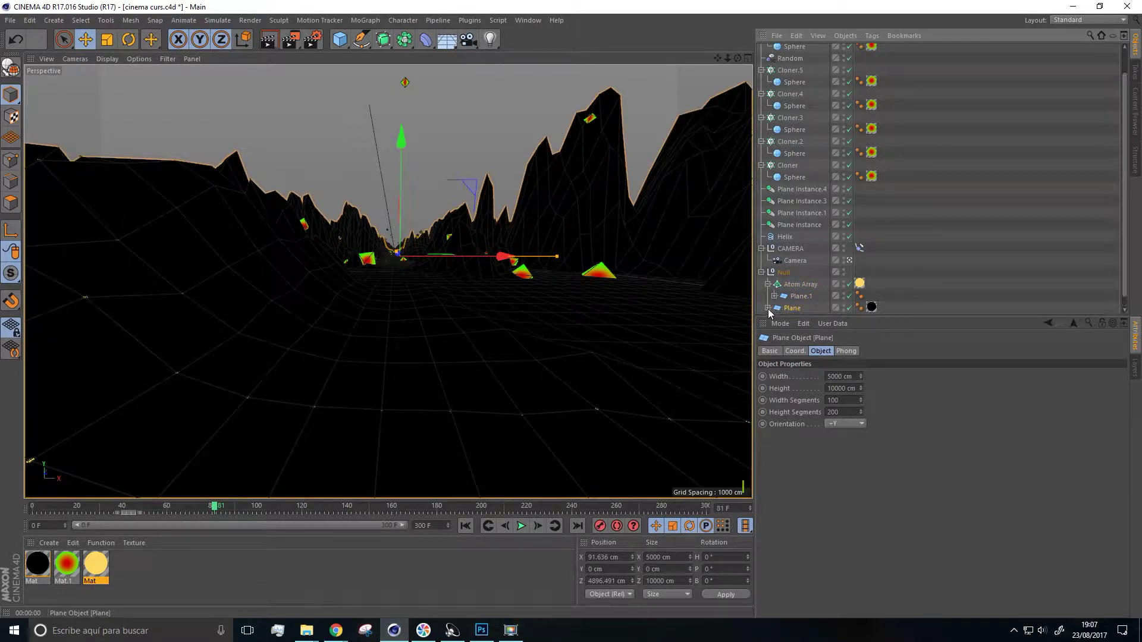
left_click(767, 308)
scroll(800, 274, "down", 1)
left_click(799, 309)
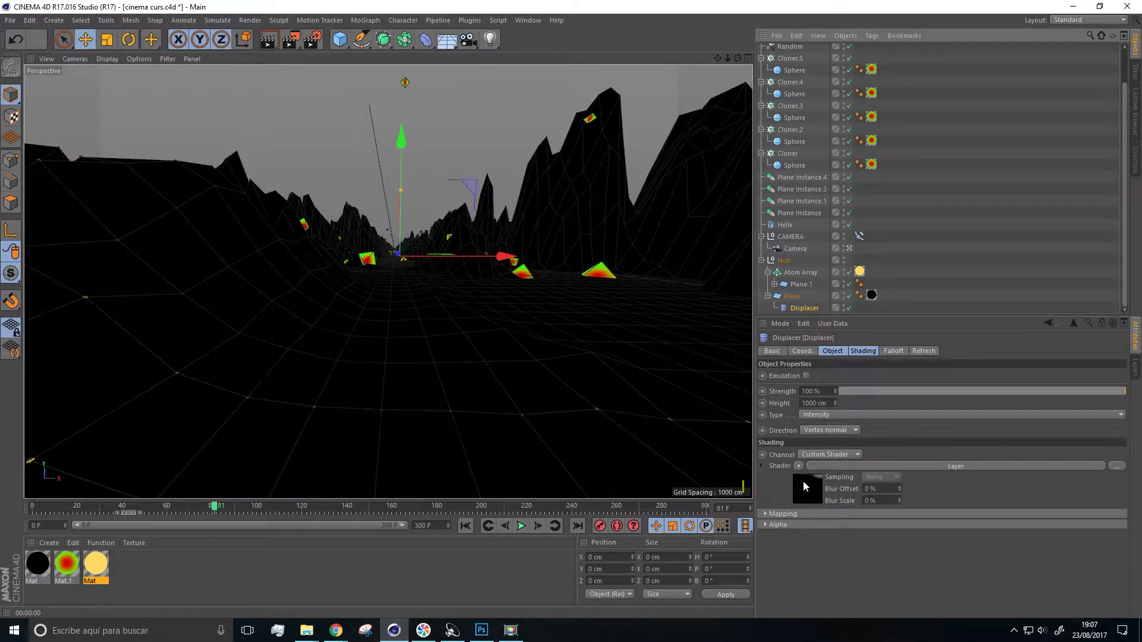
left_click(804, 497)
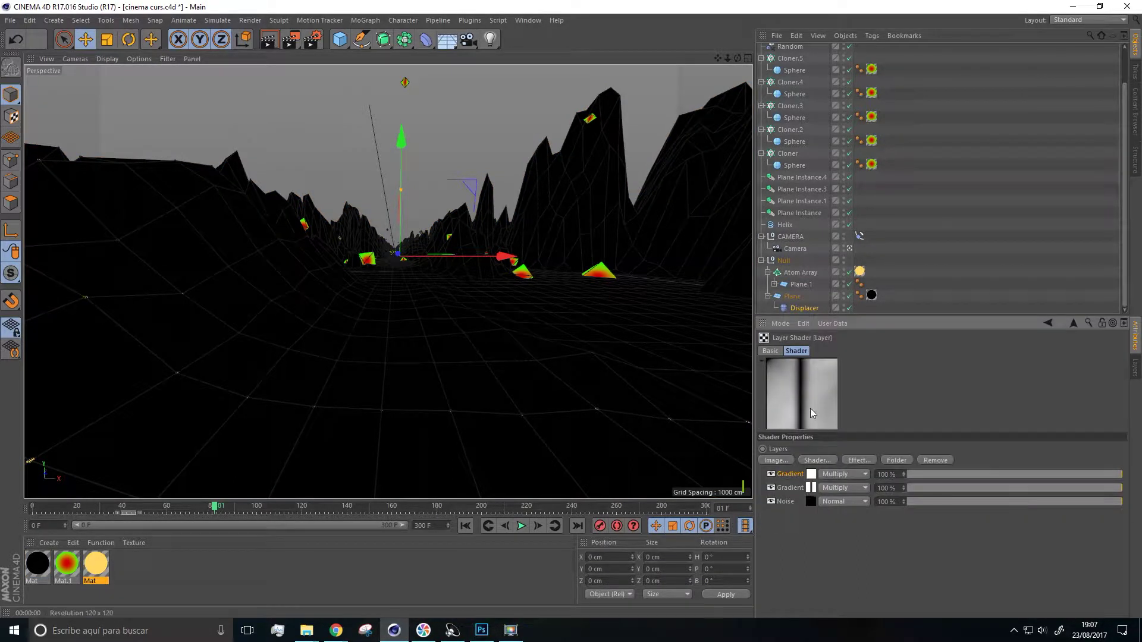
left_click(810, 488)
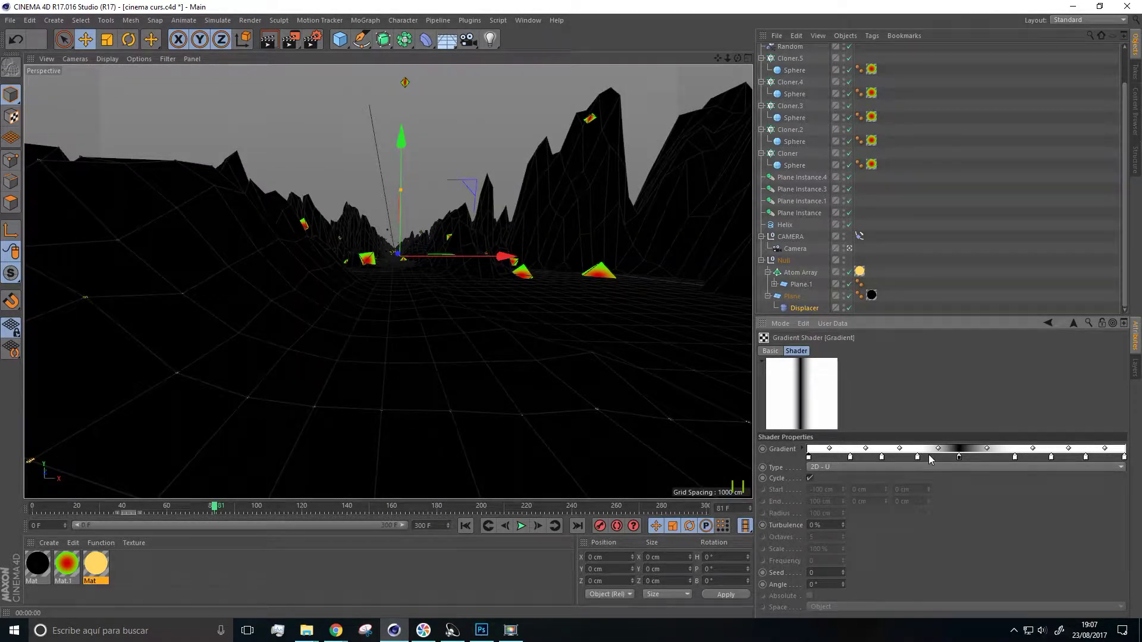
Try widening the gradient's black central band on both sides and render the viewport
left_click_drag(938, 449, 932, 449)
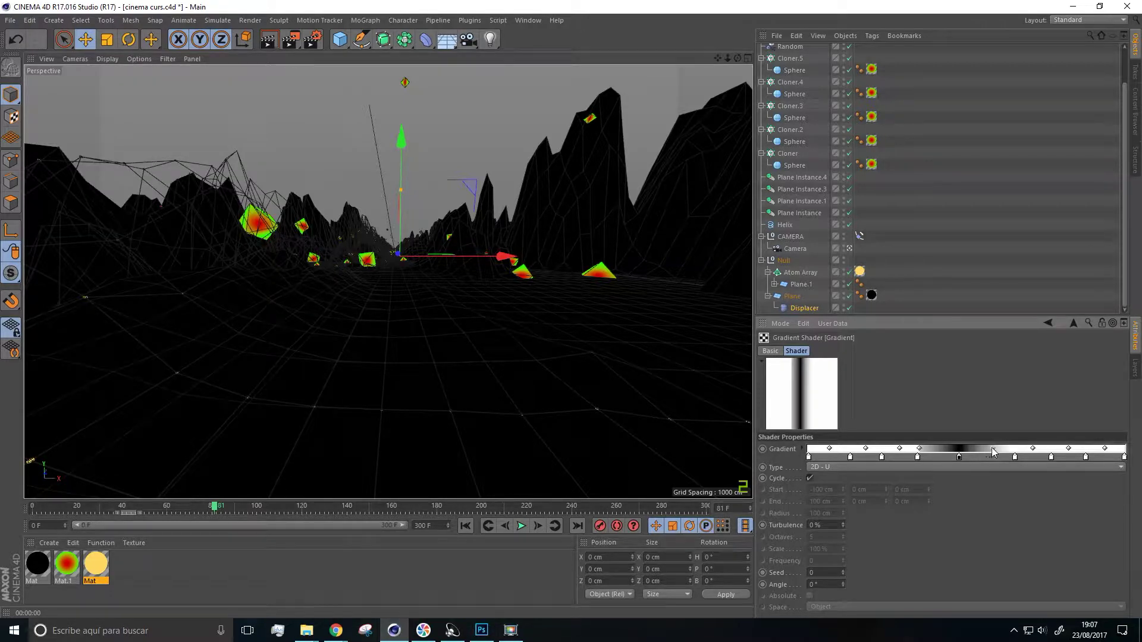
left_click_drag(1009, 450, 985, 449)
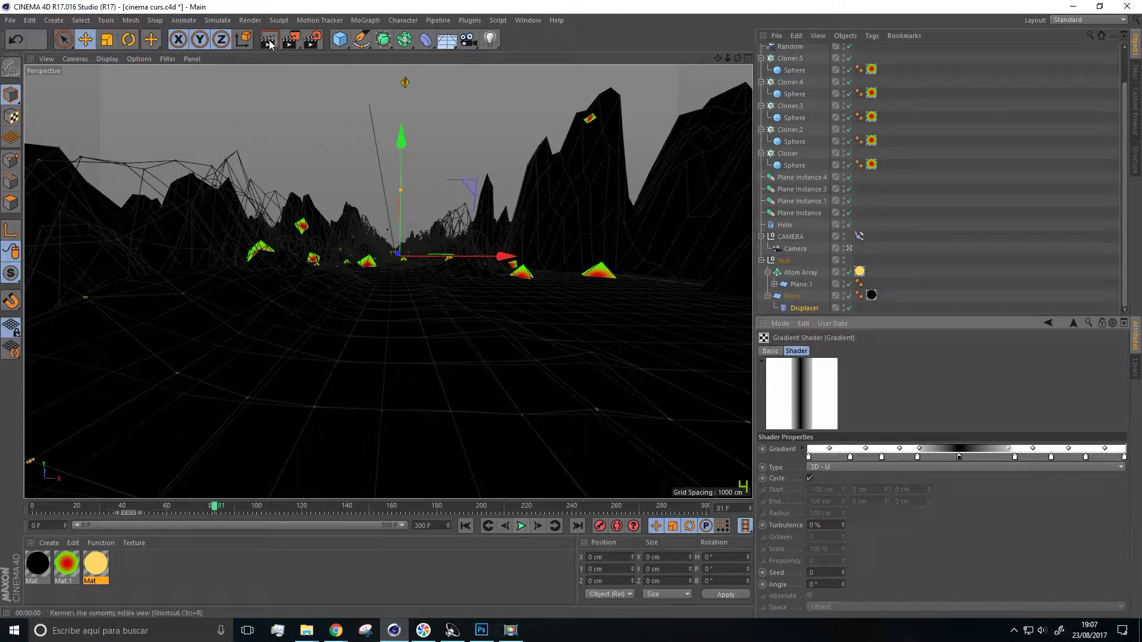
left_click(269, 42)
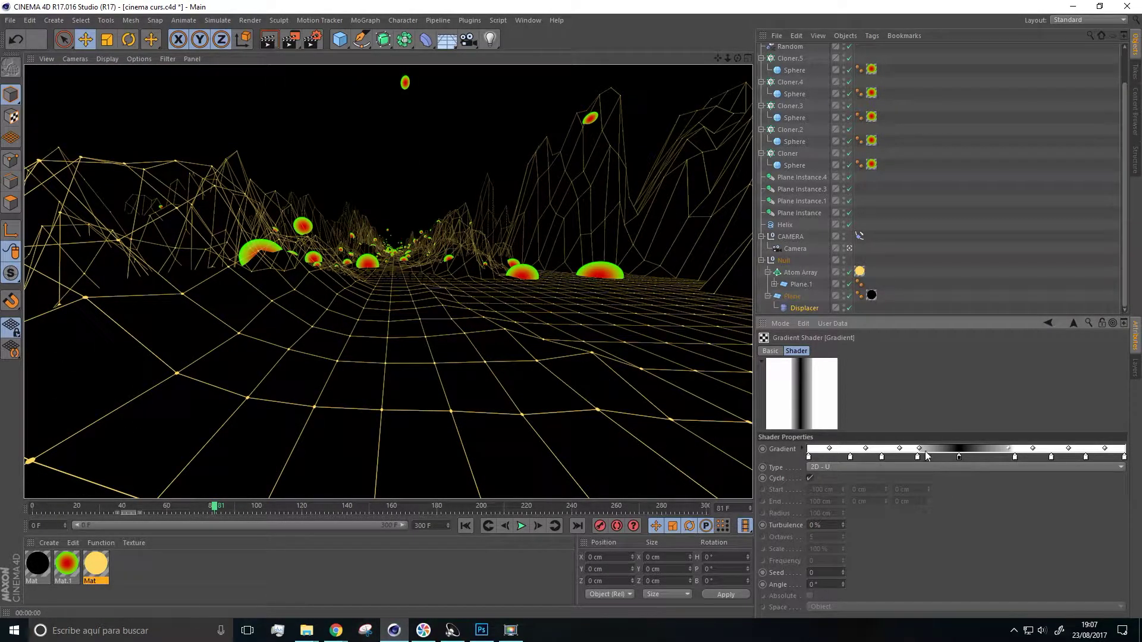
Narrow the gradient's black central band on both sides, then check the valley by playing frames 0 to 40 and rendering the viewport
left_click_drag(919, 450, 976, 450)
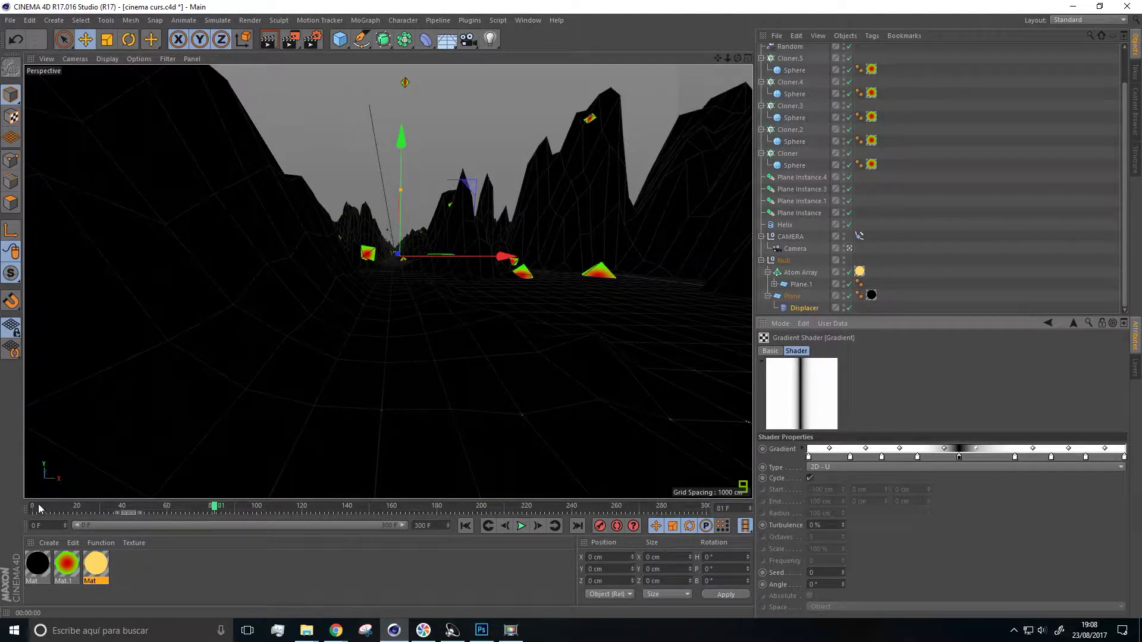
left_click_drag(39, 508, 11, 509)
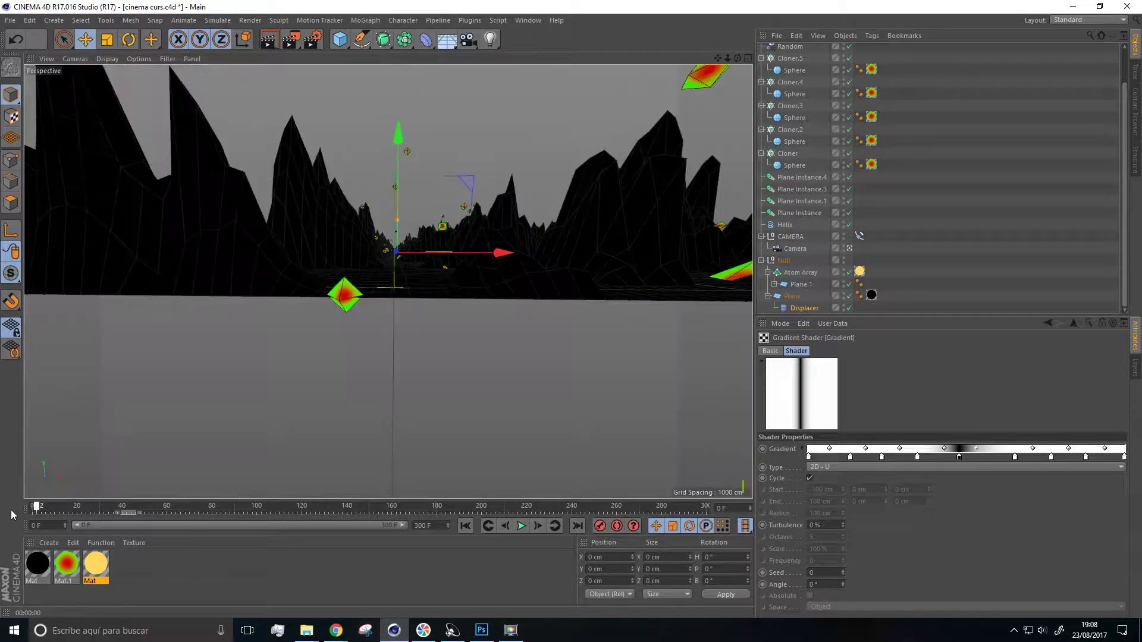
left_click(520, 526)
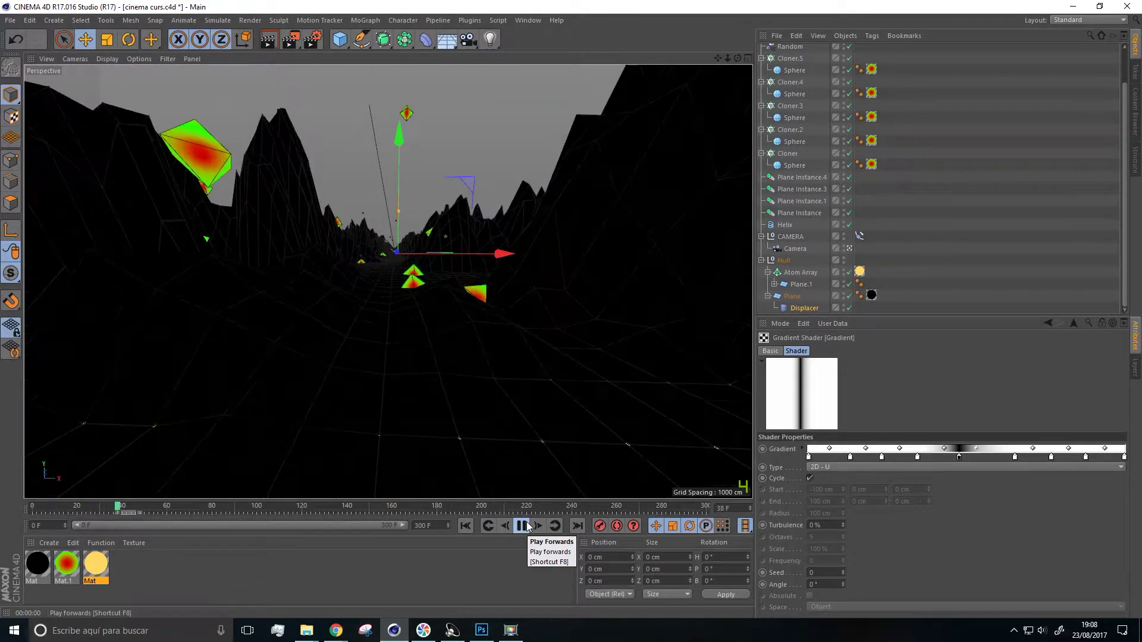
left_click(522, 526)
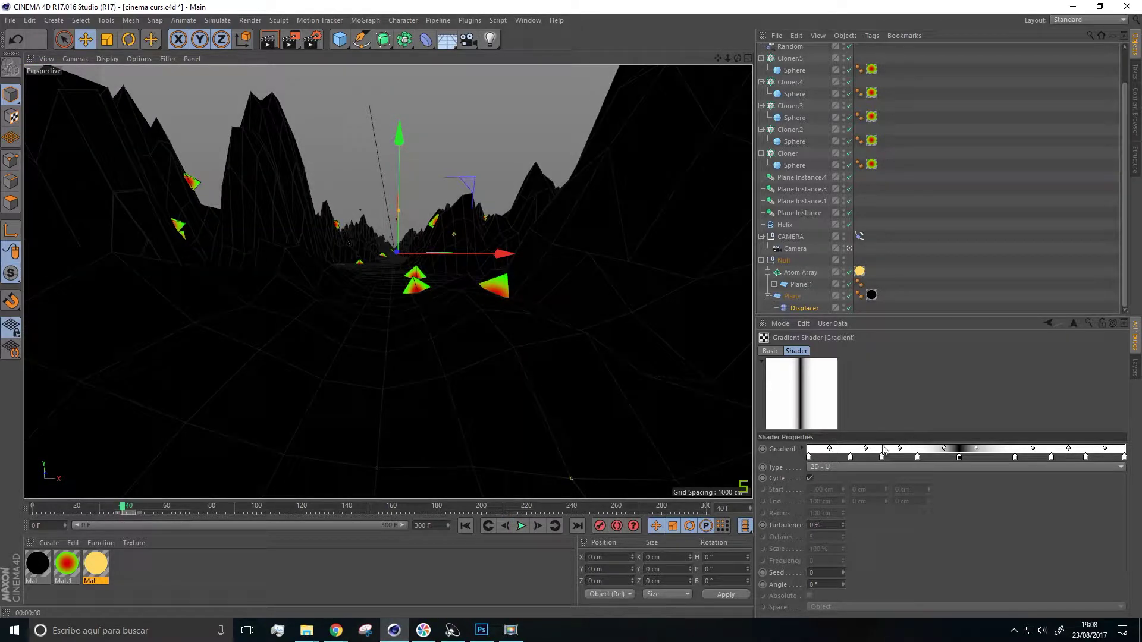
left_click(917, 267)
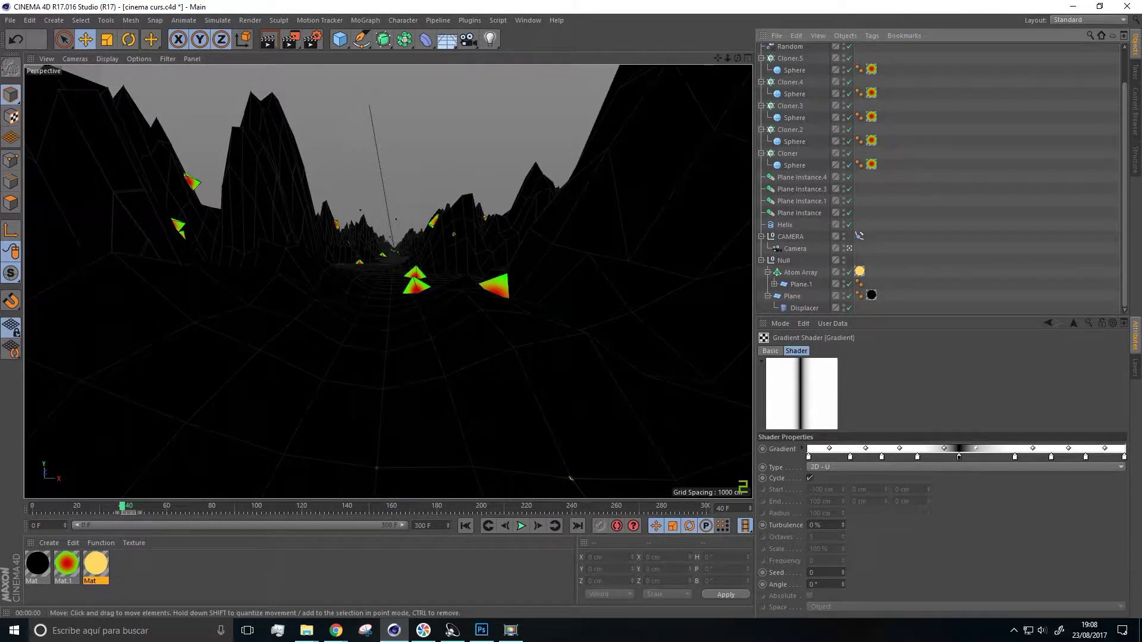
key("ctrl+r")
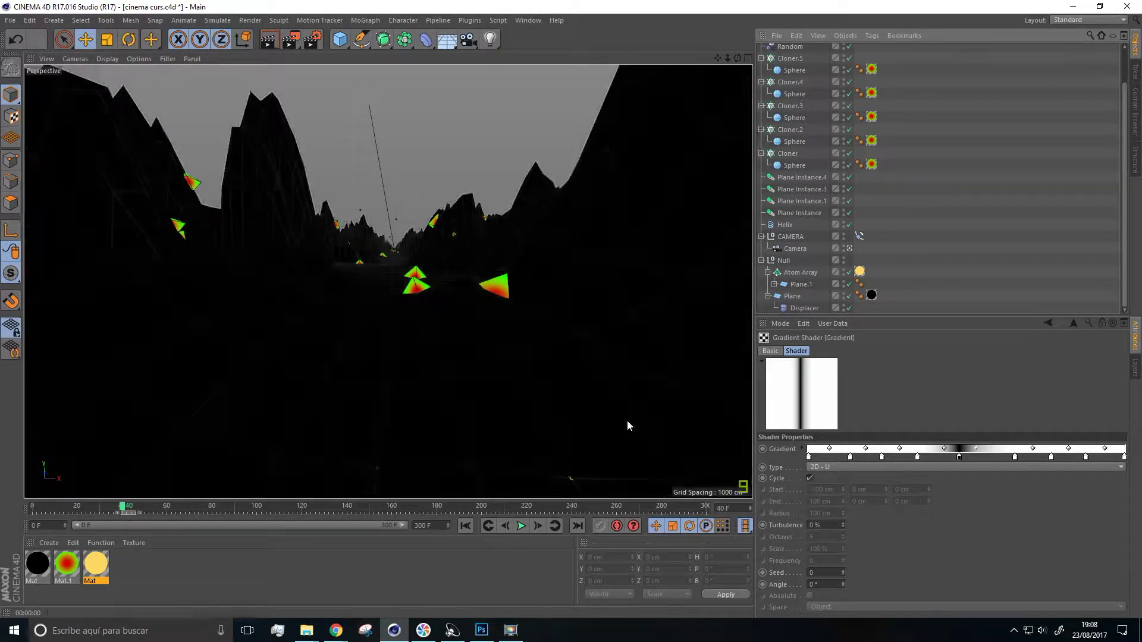
Leave the Camera's view and add a Sphere primitive to the scene
left_click(850, 249)
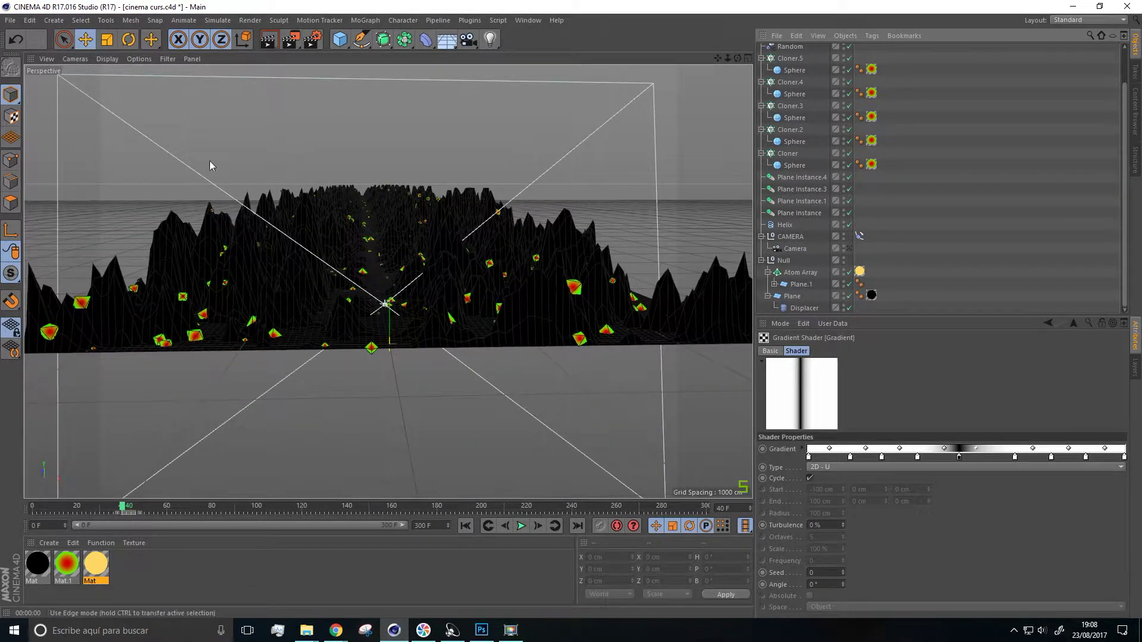
left_click(339, 41)
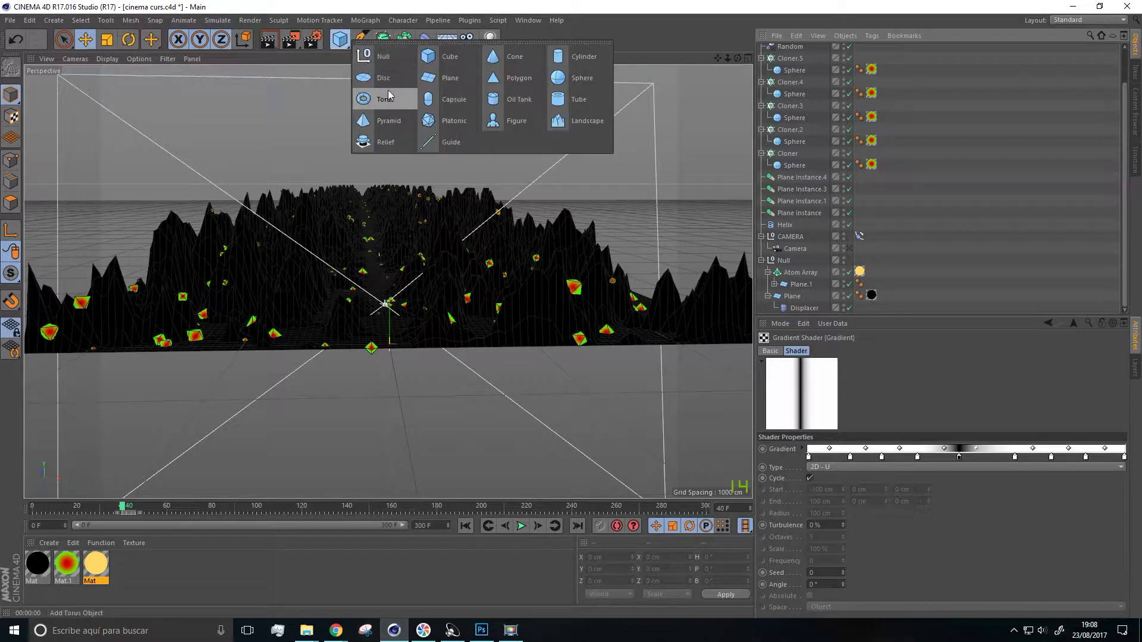
left_click(559, 79)
Duplicate the yellow luminous material, load a Fresnel shader into the copy's Luminance texture and open the shader's properties
left_click_drag(92, 571, 125, 572, "ctrl")
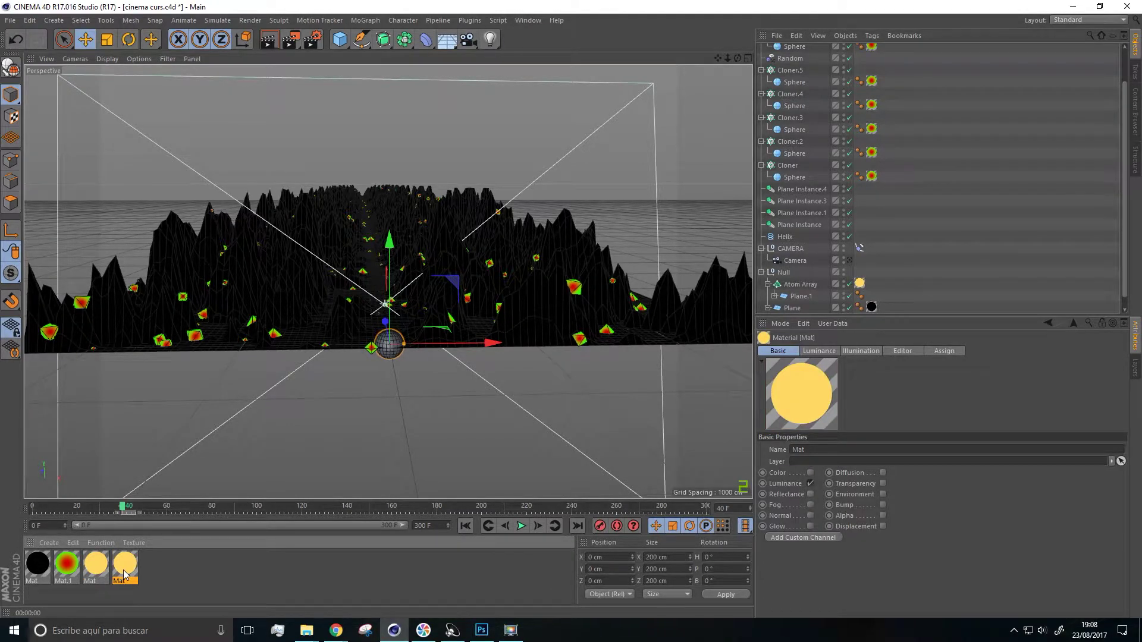
double_click(125, 572)
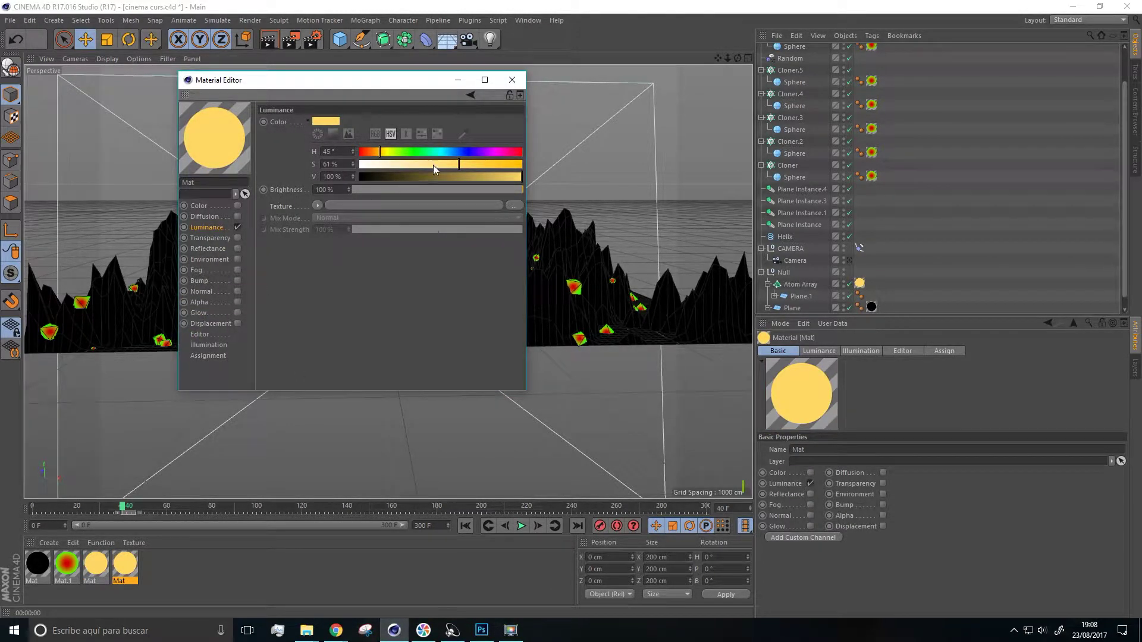
left_click(317, 206)
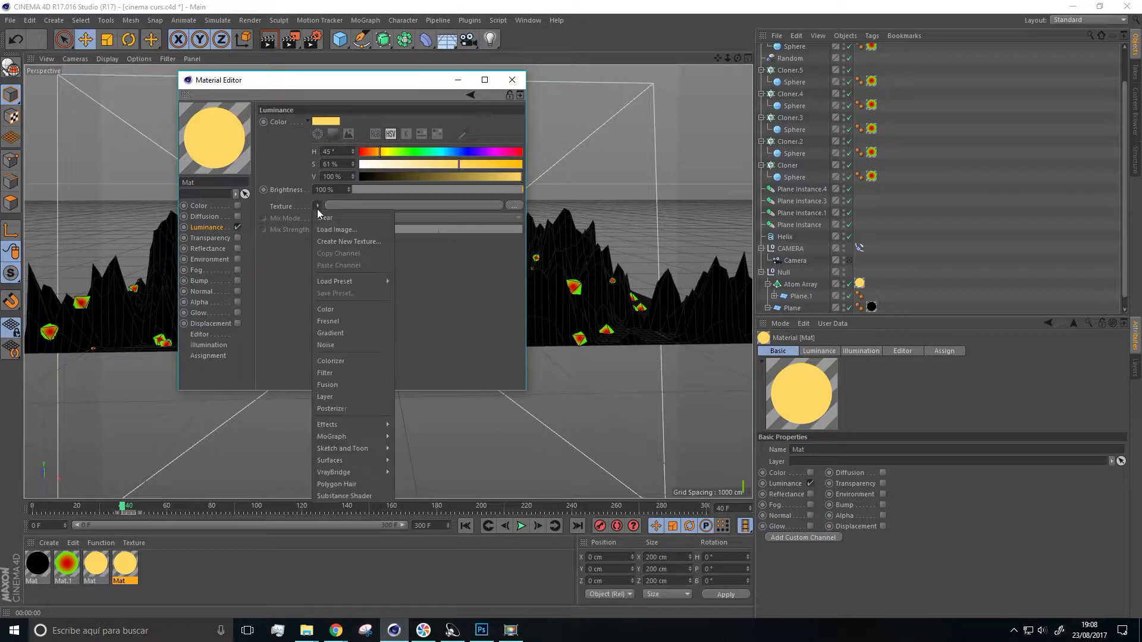
left_click(343, 322)
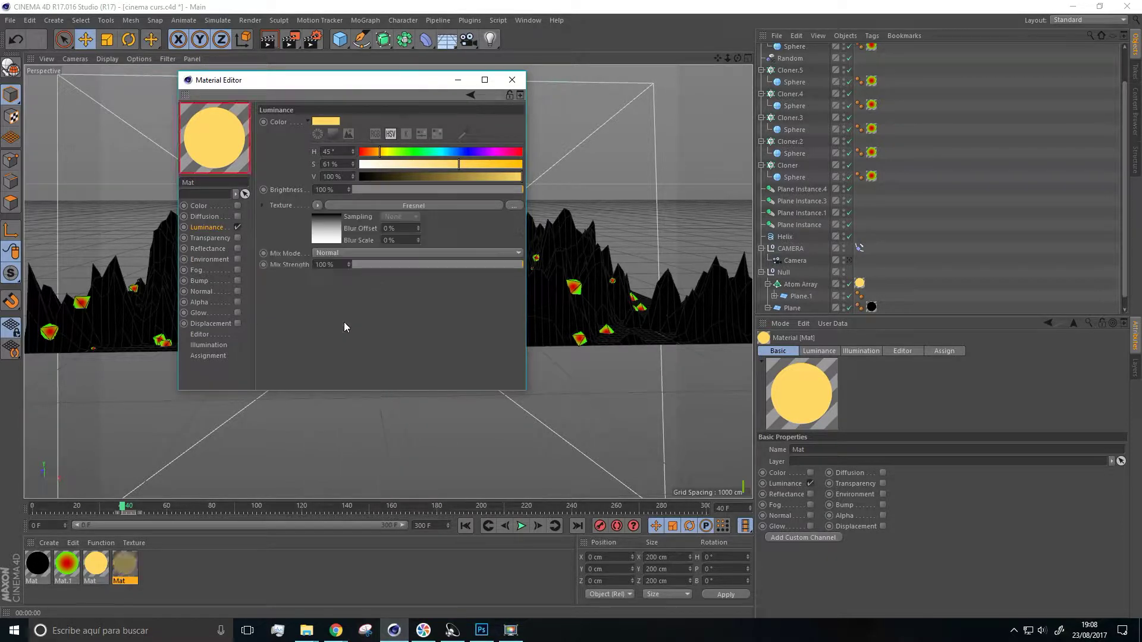
left_click(334, 222)
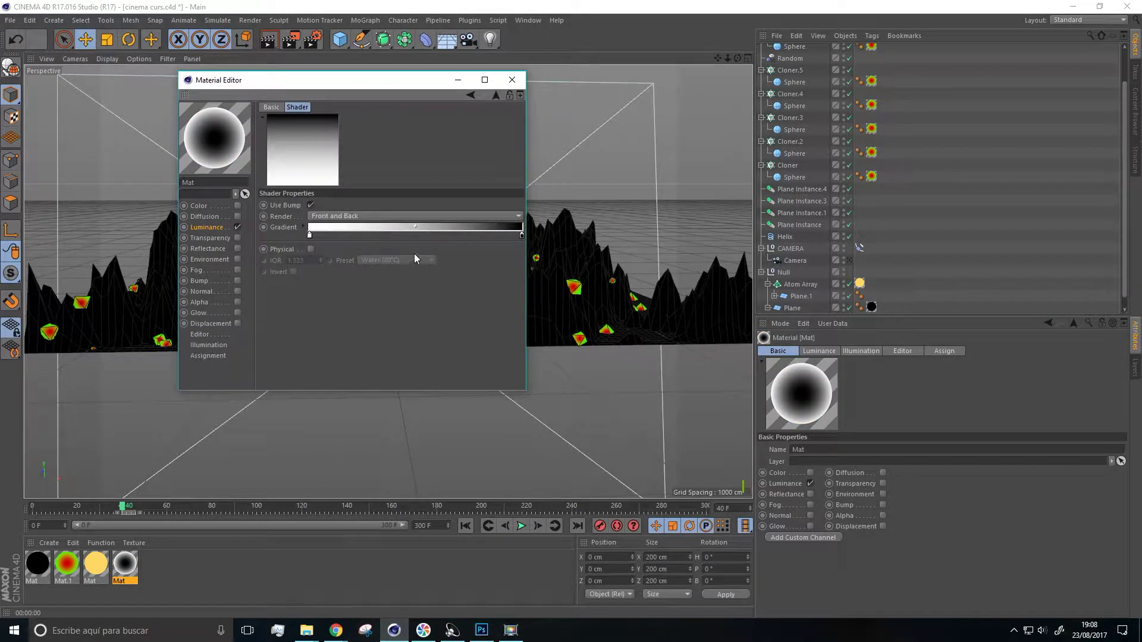
Change the white knot of the Fresnel gradient to a saturated orange
double_click(310, 235)
left_click(286, 233)
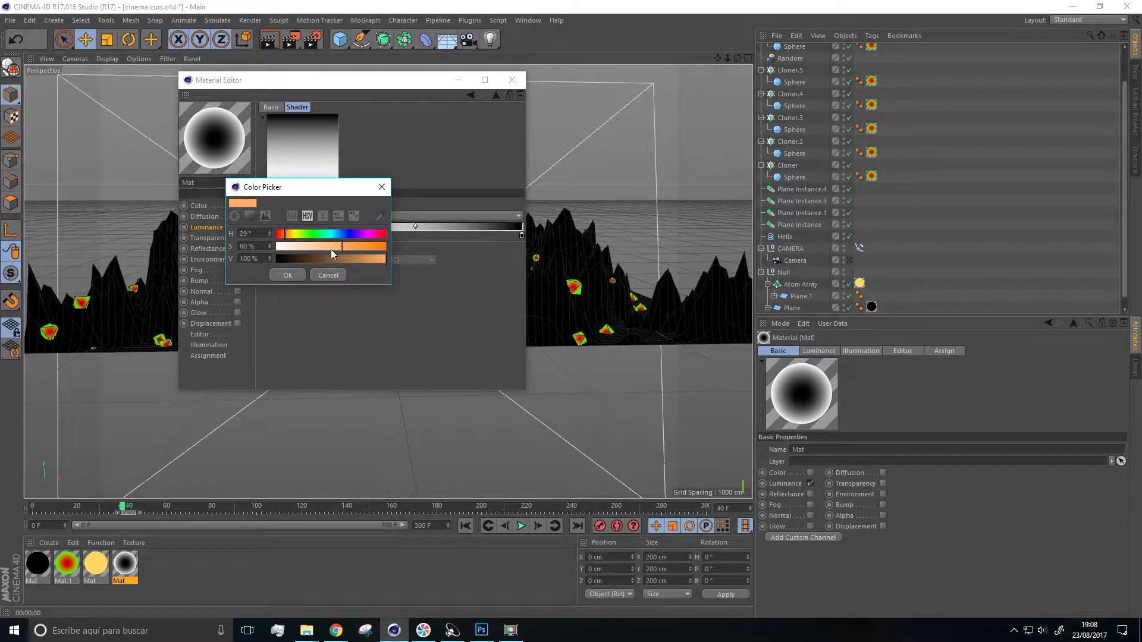
left_click(287, 275)
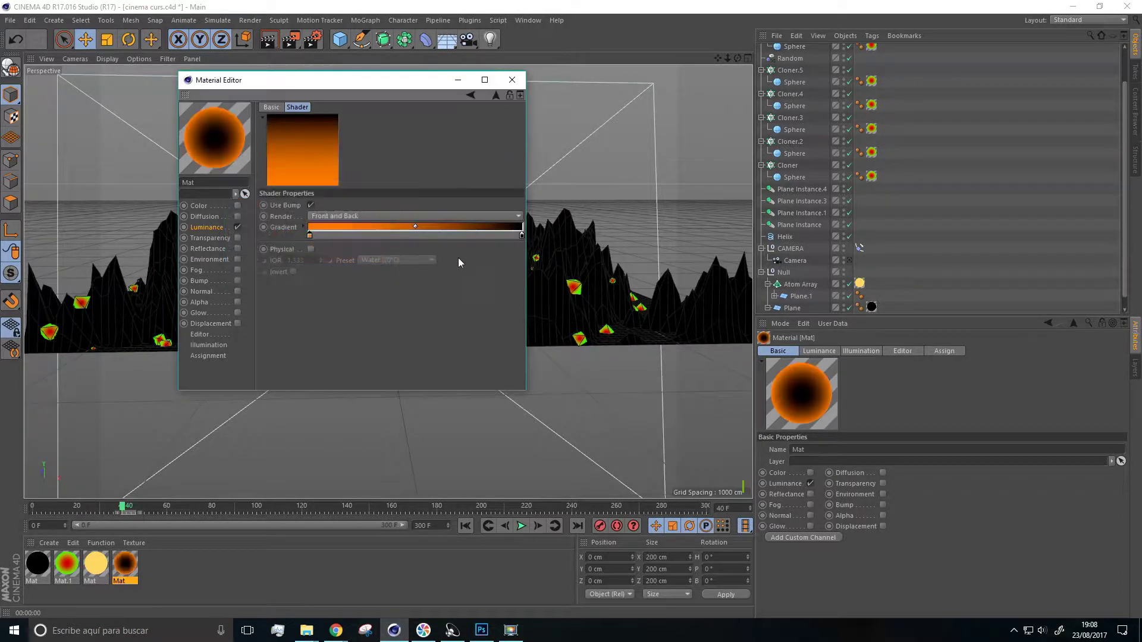
Change the black knot of the Fresnel gradient to bright yellow and apply the finished material to the new sphere
double_click(521, 236)
left_click(503, 247)
left_click_drag(578, 260, 599, 262)
left_click_drag(498, 236, 510, 236)
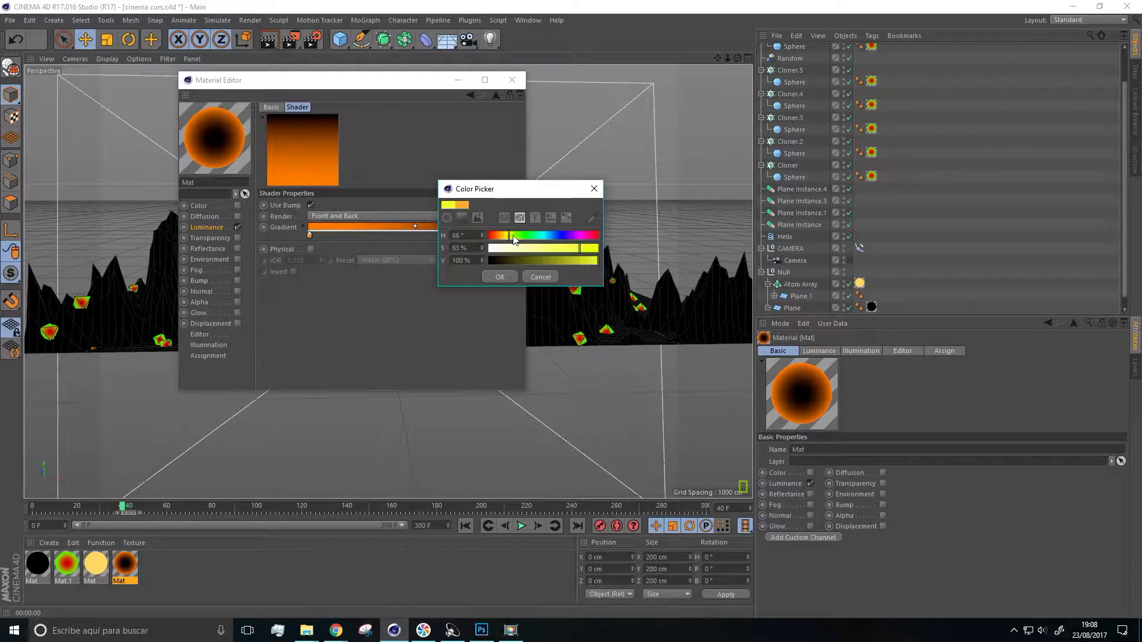
left_click(504, 277)
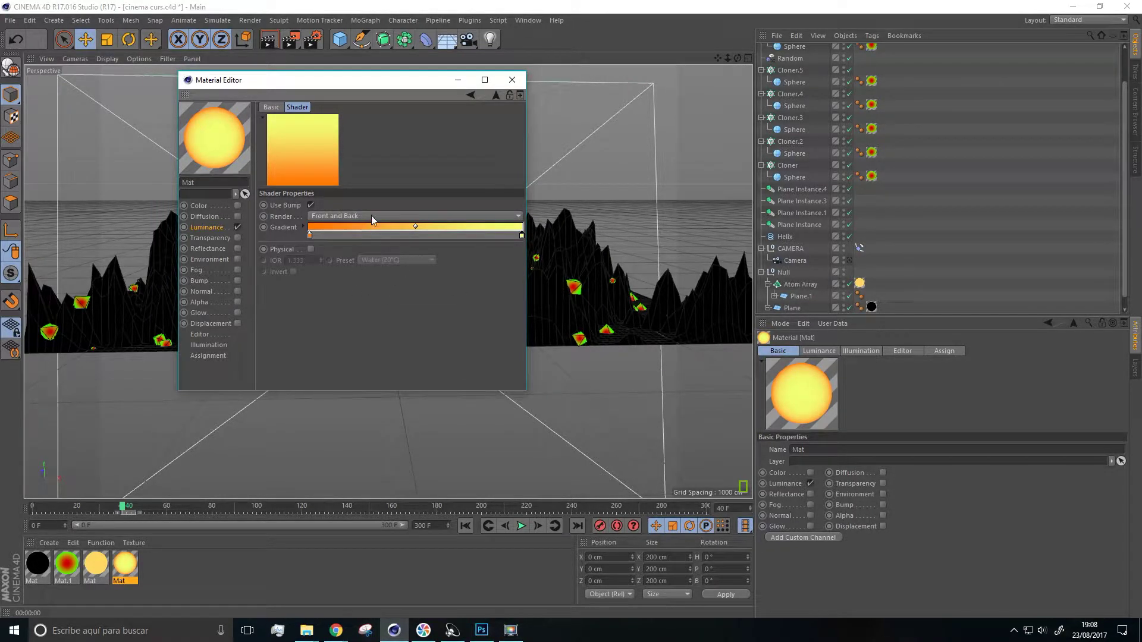
left_click(511, 82)
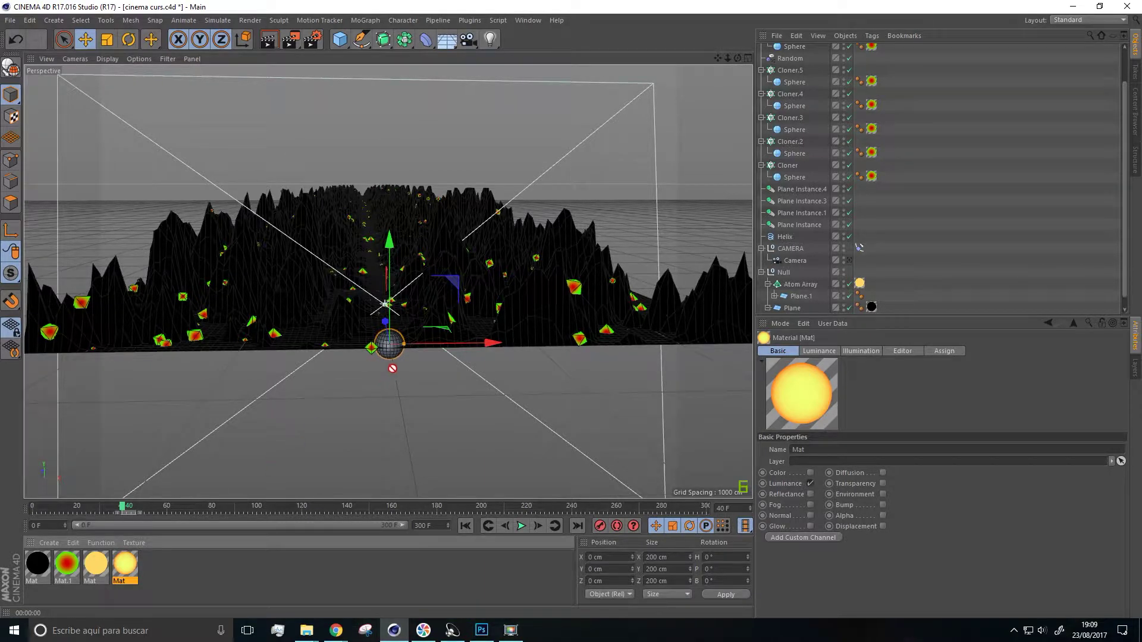
left_click_drag(391, 357, 390, 357)
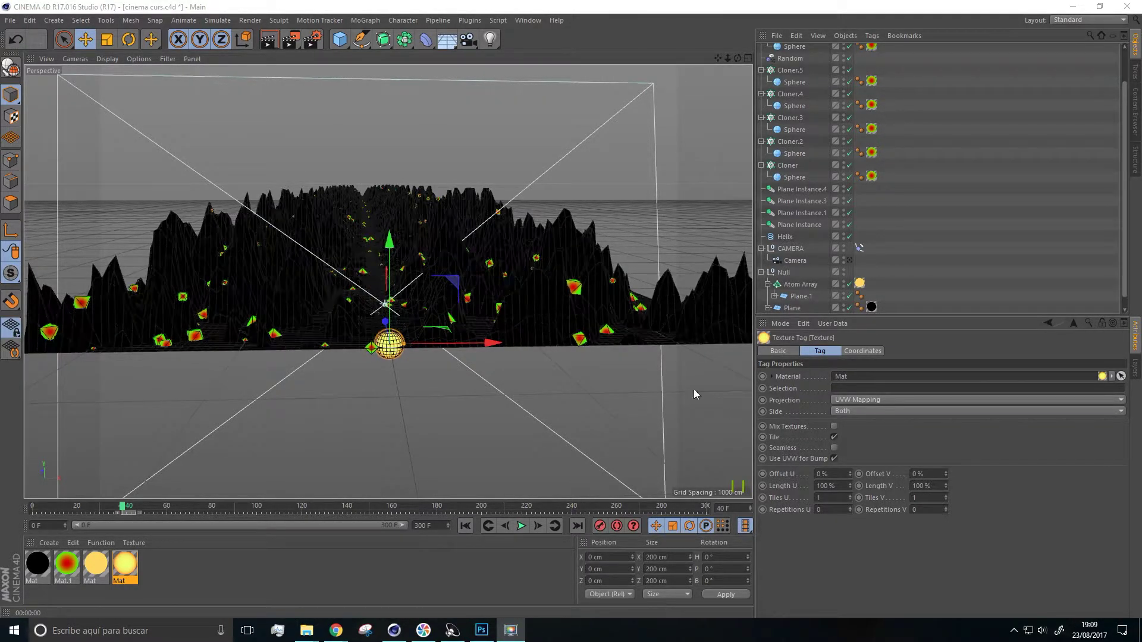
Scale the new sphere to about 14600 cm across and move it past the valley's far end, to about 58582 cm in Z
left_click(101, 43)
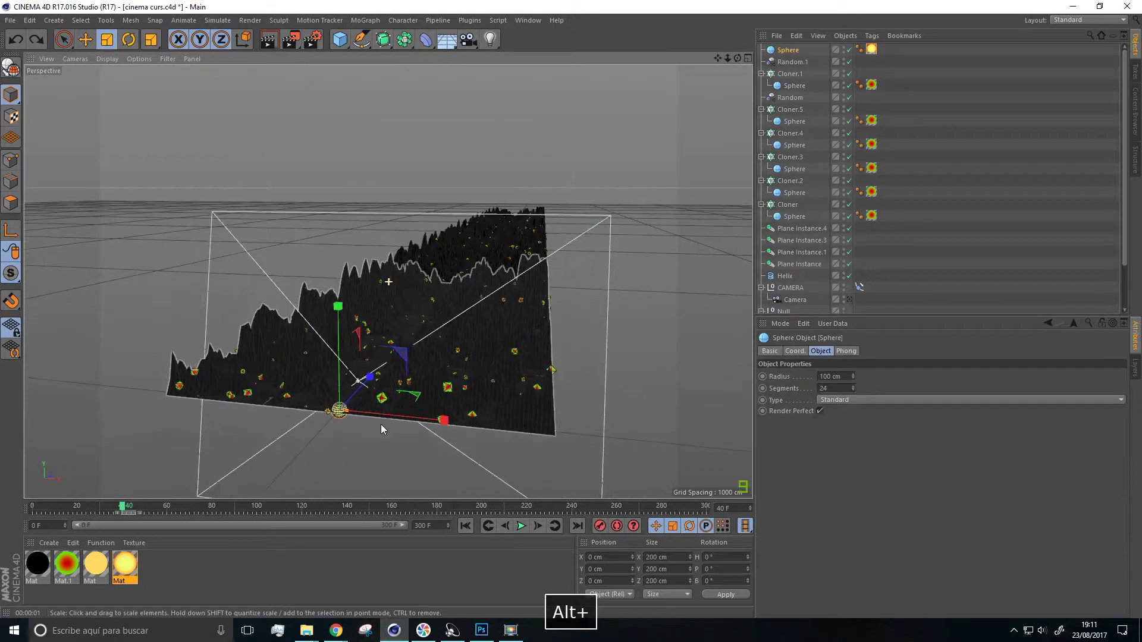
left_click_drag(383, 428, 160, 130, "alt")
key("e")
left_click_drag(378, 173, 767, 252, "alt")
middle_click_drag(585, 263, 387, 280, "alt")
middle_click_drag(673, 228, 612, 262, "alt")
left_click_drag(611, 261, 562, 326, "alt")
left_click_drag(492, 356, 612, 516)
left_click_drag(551, 328, 720, 268)
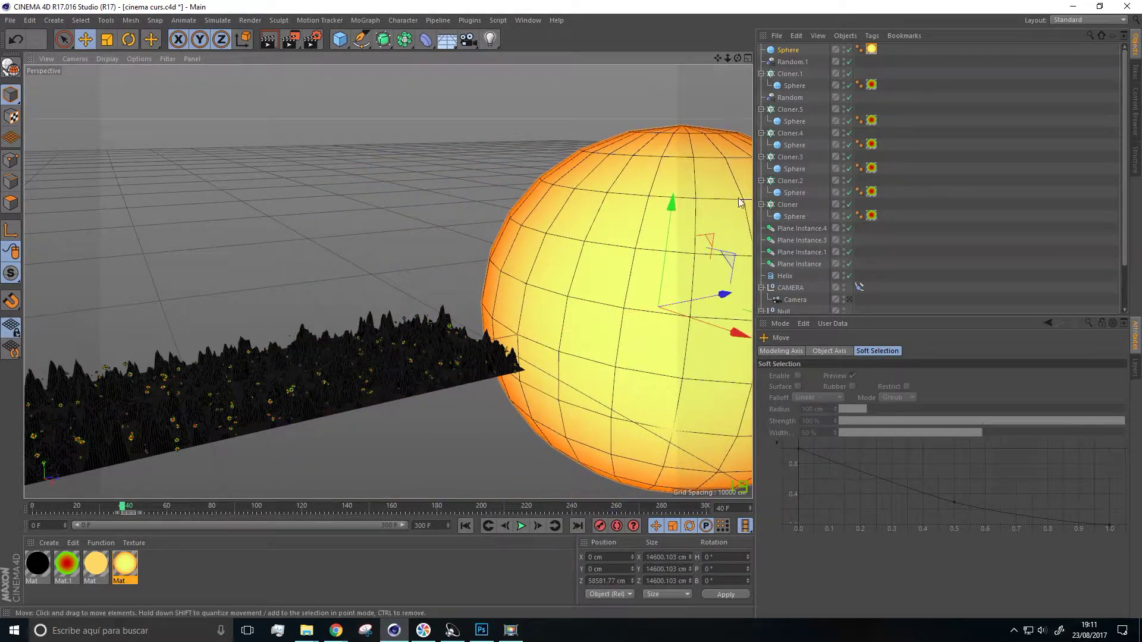
Look through the Camera, raise the sphere to about 7506 cm in Y and enlarge it to about 69248 cm across
left_click(849, 299)
left_click_drag(398, 135, 395, 106)
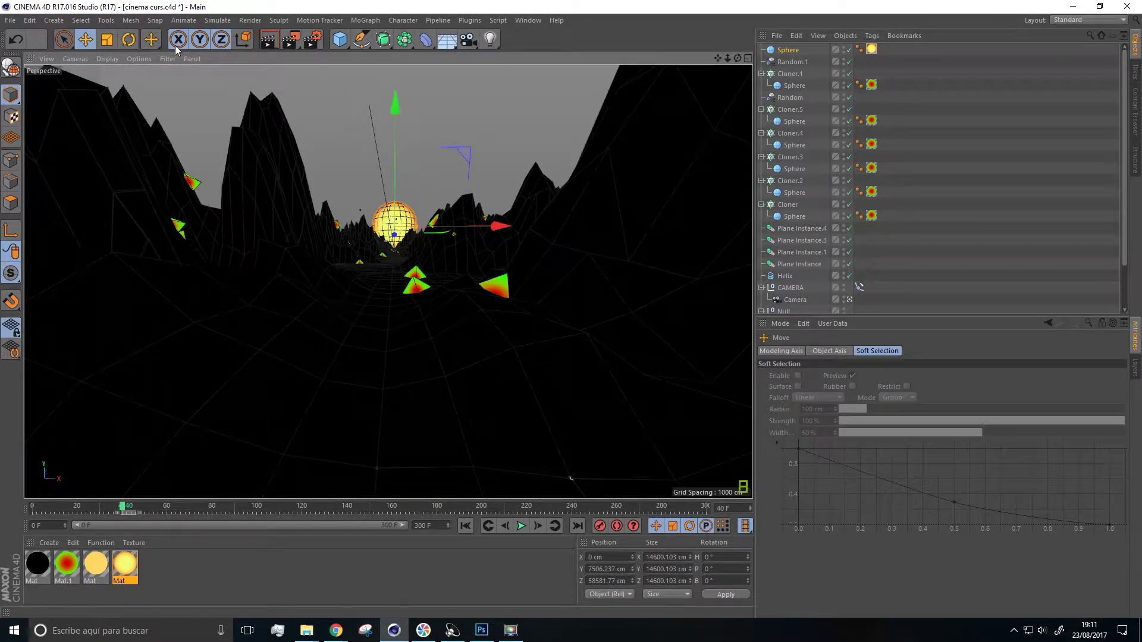
left_click(112, 42)
left_click_drag(501, 226, 750, 226)
Try to reposition the enlarged sphere along Z in the camera view, and undo the move
left_click(89, 43)
left_click_drag(395, 235, 415, 265)
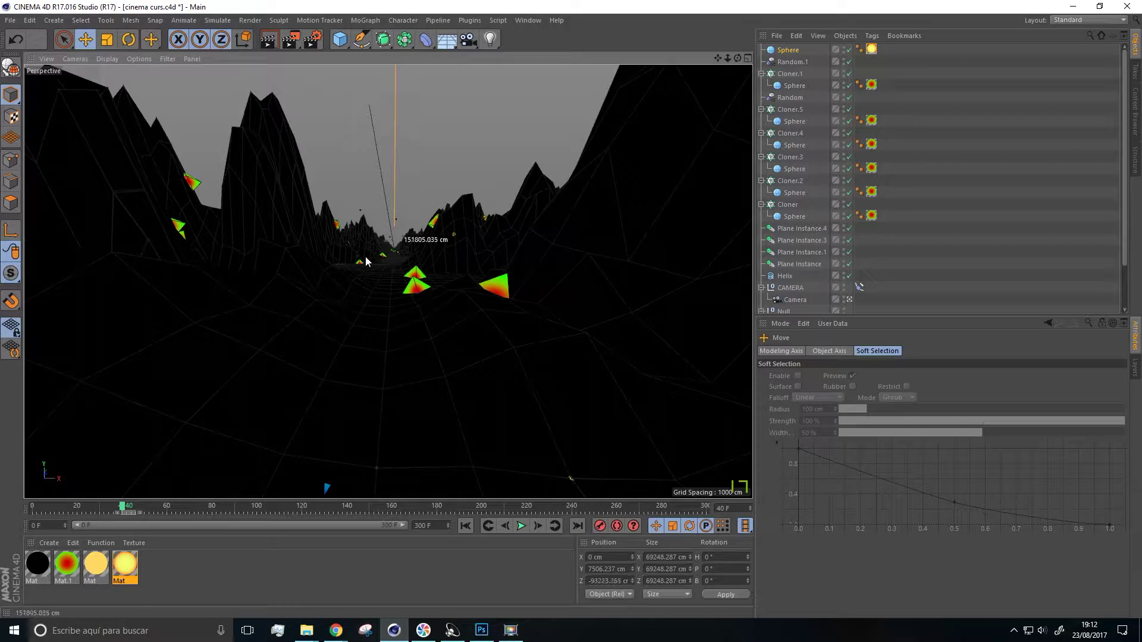
left_click_drag(341, 249, 284, 252)
left_click_drag(452, 275, 464, 270)
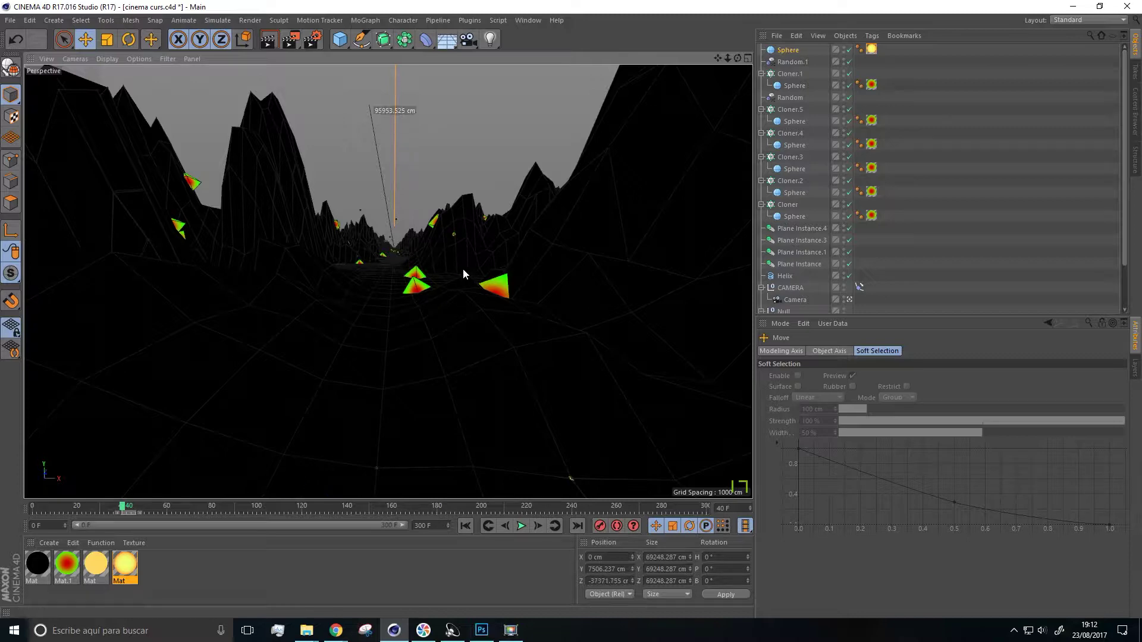
key("ctrl+z")
Tilt the camera view slightly, then use the Top view to move the sphere farther away, to about 84612 cm in Z
left_click_drag(403, 241, 398, 266, "alt")
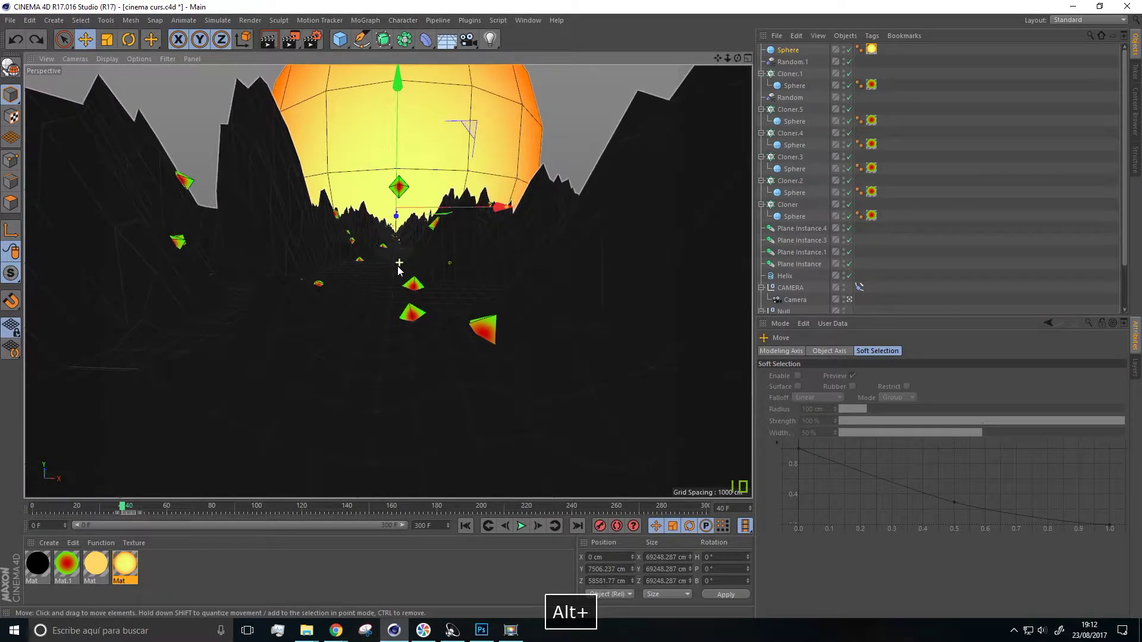
left_click(380, 146)
left_click(747, 59)
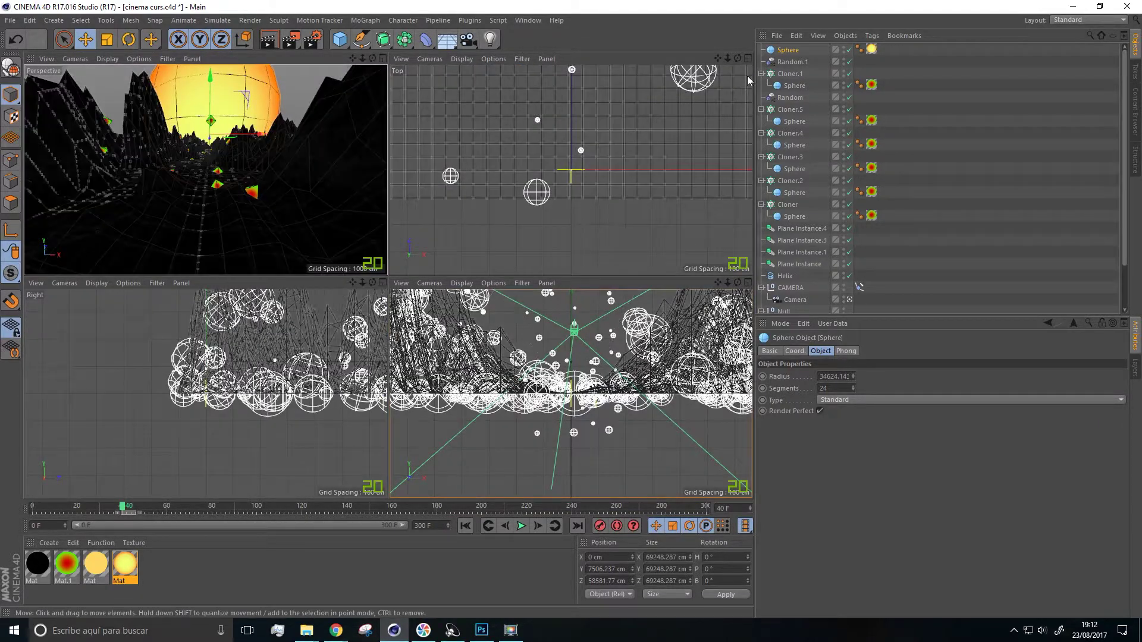
scroll(604, 149, "down", 10)
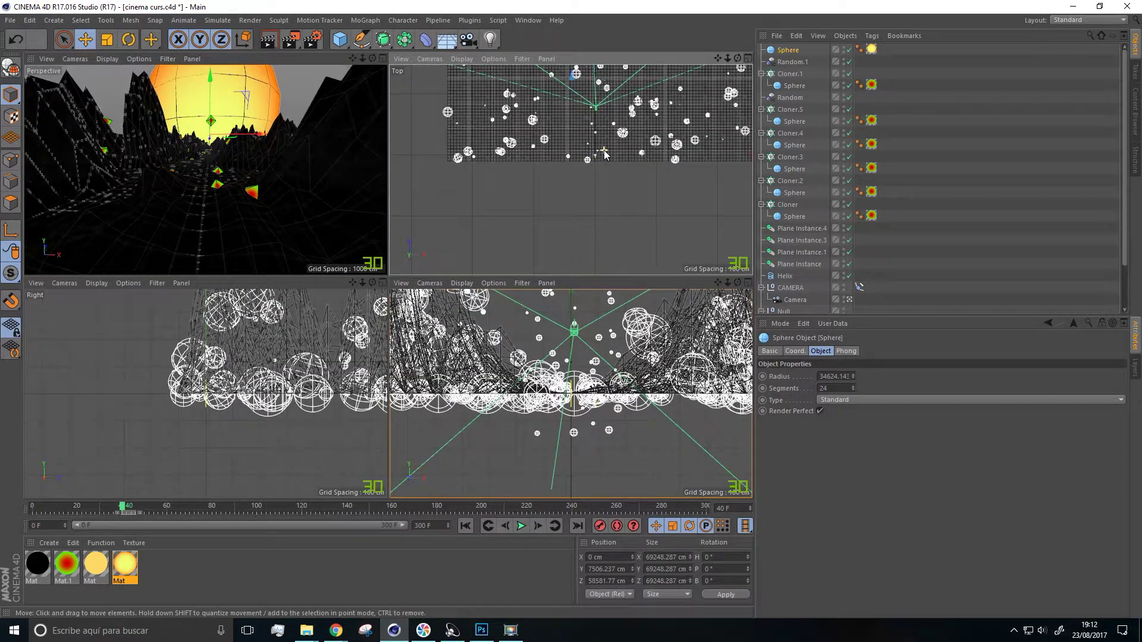
scroll(604, 151, "down", 3)
middle_click_drag(604, 152, 578, 273, "alt")
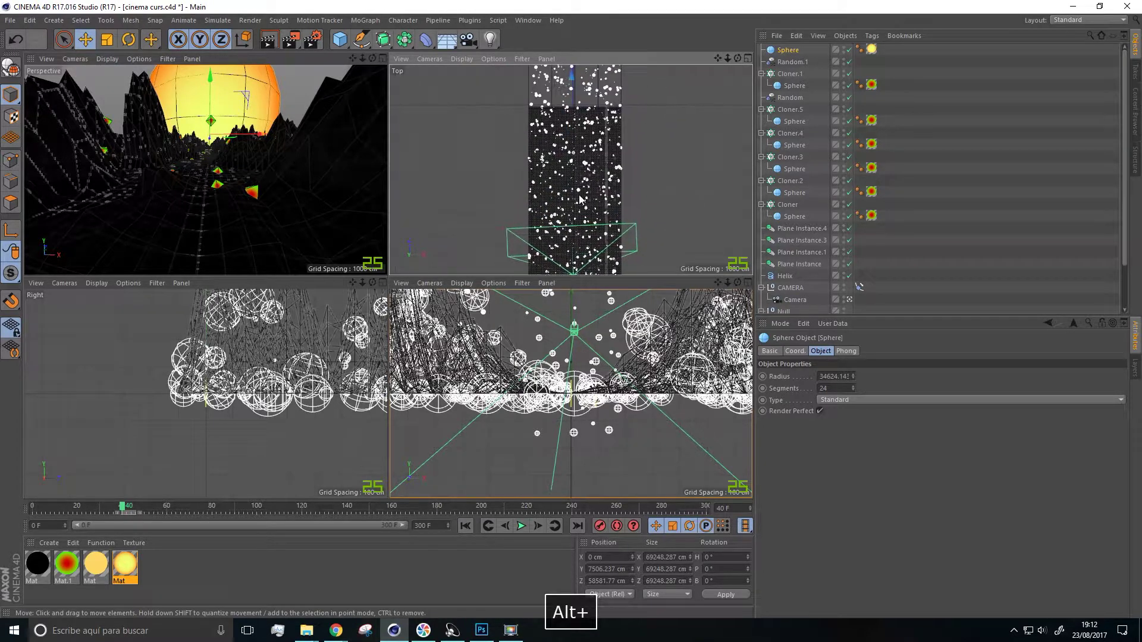
scroll(581, 193, "down", 5)
scroll(581, 195, "down", 3)
middle_click_drag(605, 157, 579, 261, "alt")
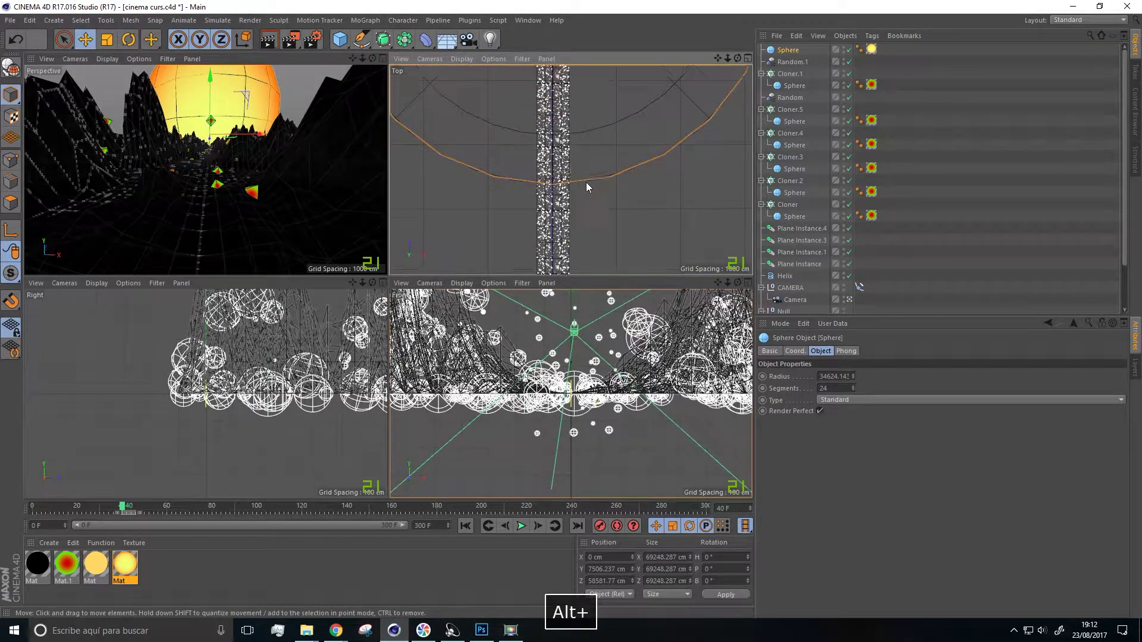
scroll(587, 178, "down", 4)
scroll(588, 176, "down", 3)
left_click_drag(577, 74, 577, 21)
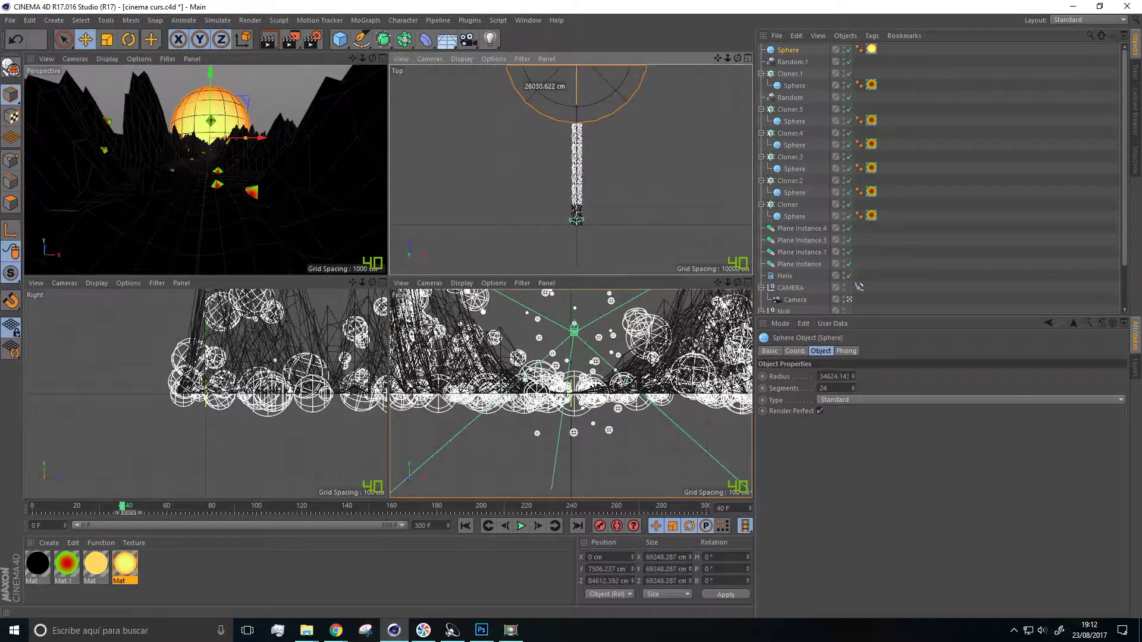
Enlarge the sphere to a radius of about 106838 cm and push it back to about 204708 cm in Z
scroll(645, 151, "down", 2)
middle_click_drag(644, 151, 579, 175, "alt")
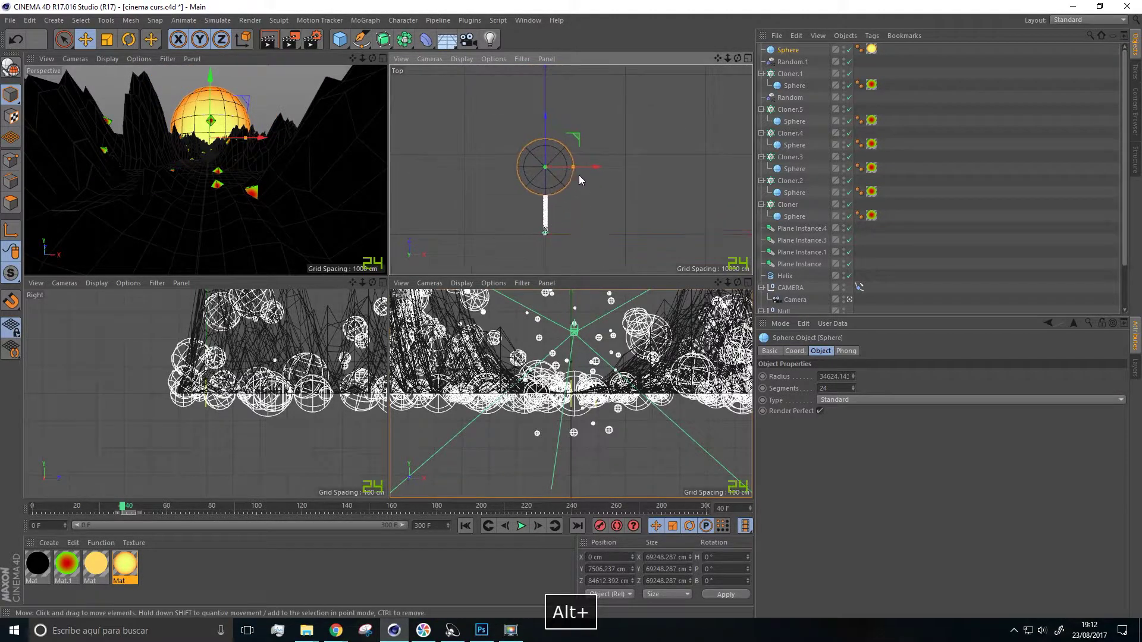
left_click_drag(573, 166, 631, 168)
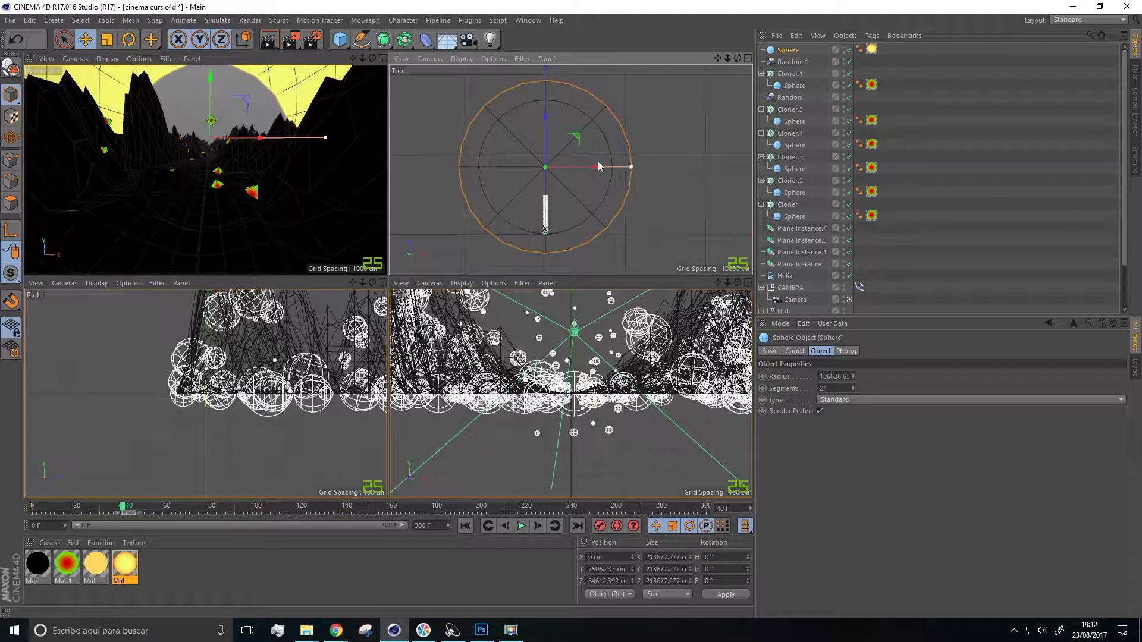
mouse_move(544, 115)
left_mouse_down()
mouse_move(544, 19)
mouse_move(527, 123)
left_mouse_up()
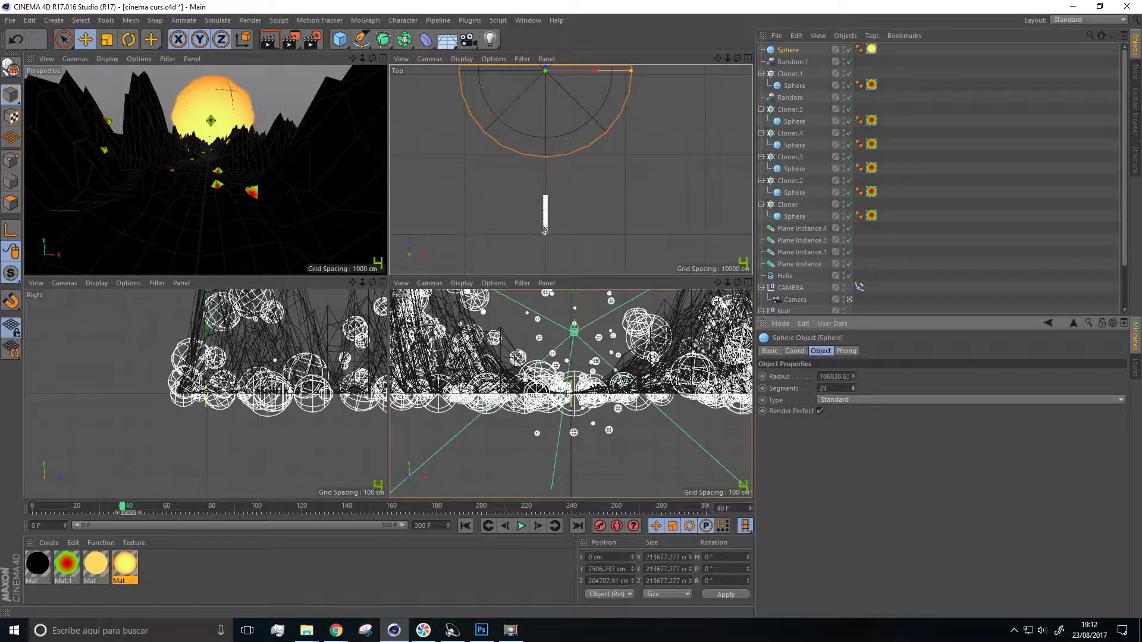
Set the sphere's segments to 70, then maximize the camera view and render it
left_click_drag(852, 389, 853, 381)
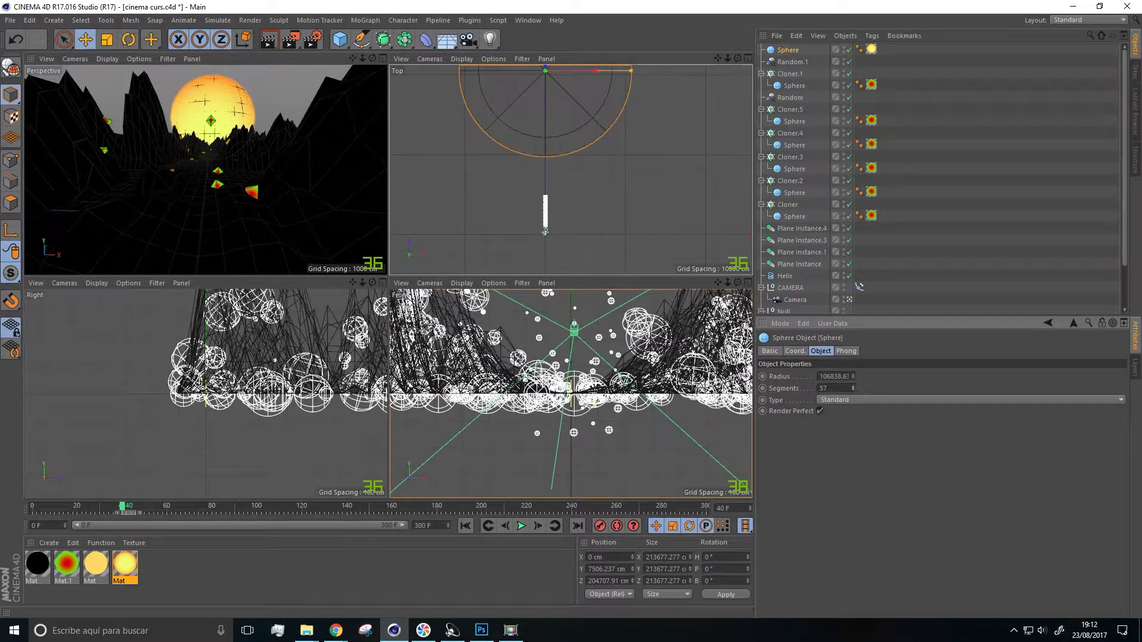
left_click_drag(853, 388, 853, 388)
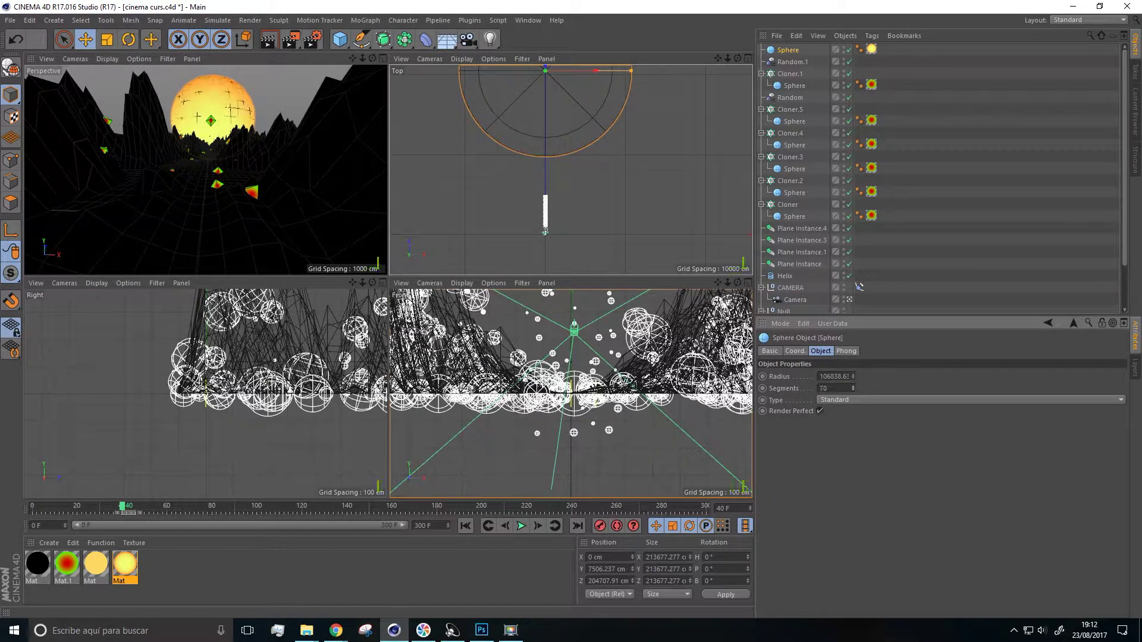
left_click(383, 59)
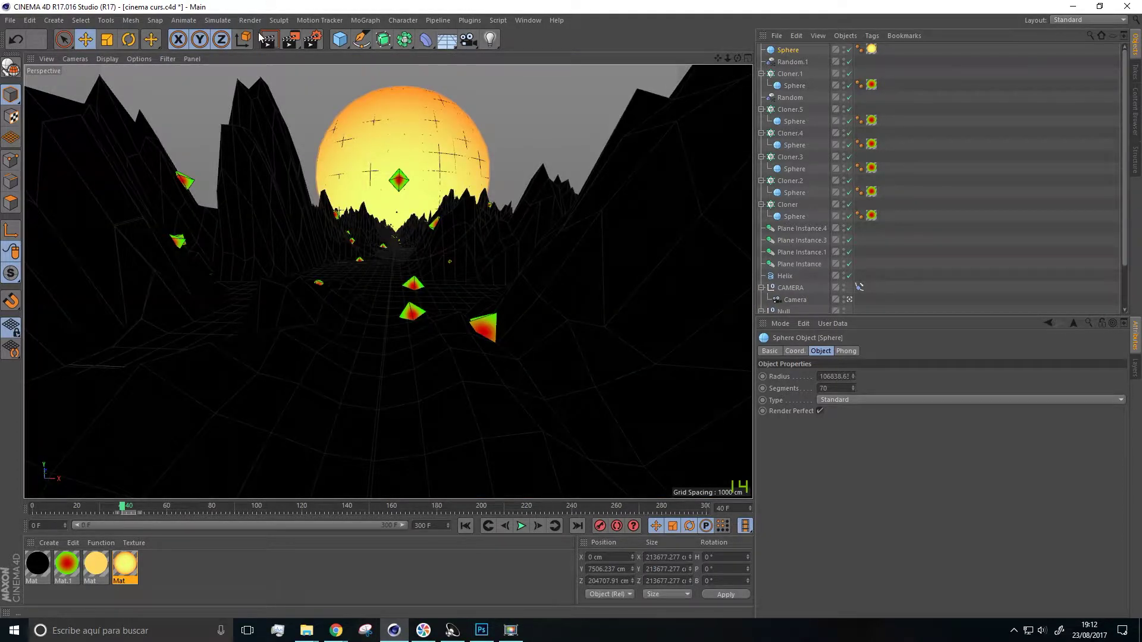
left_click(262, 38)
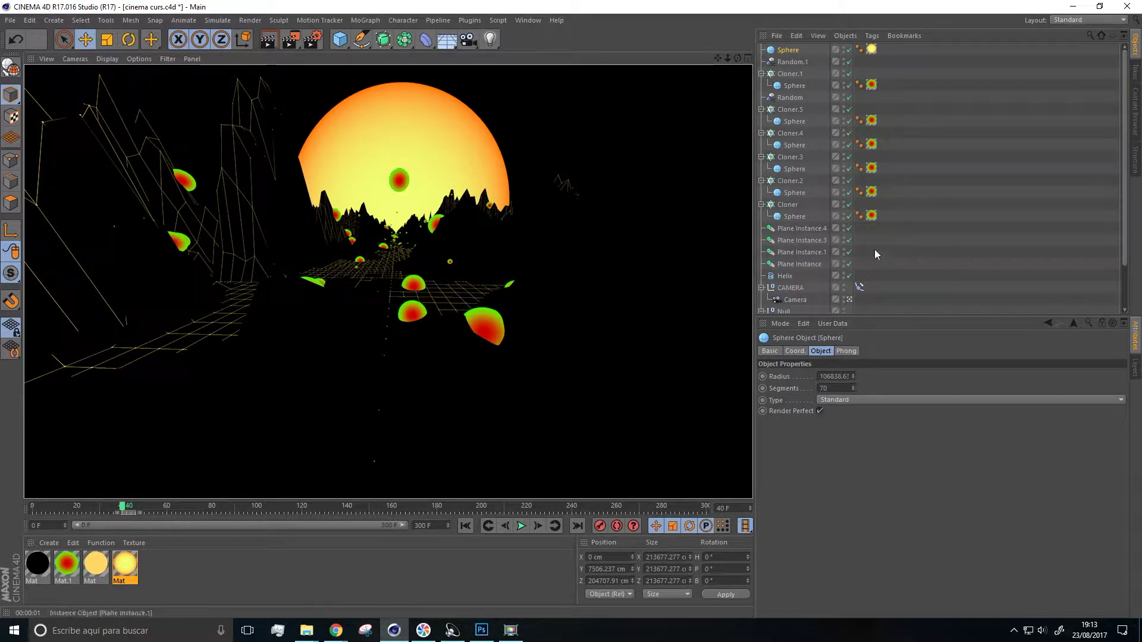
Select the Camera, play the animation from frame 0 to frame 19 and render the view to check the sun
left_click(794, 300)
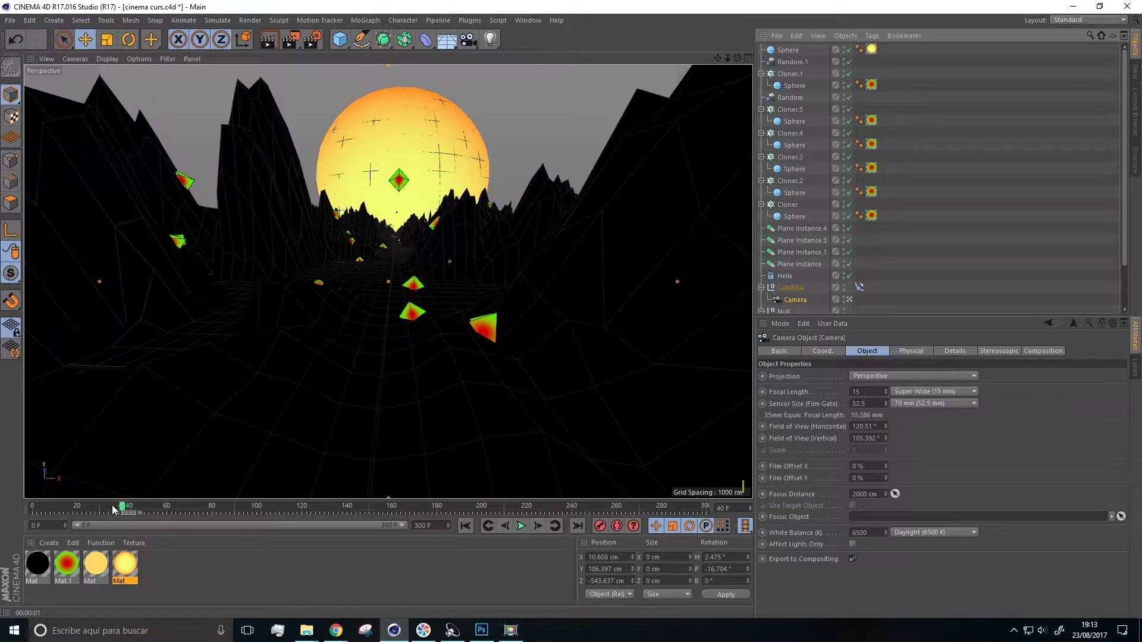
left_click_drag(123, 507, 26, 515)
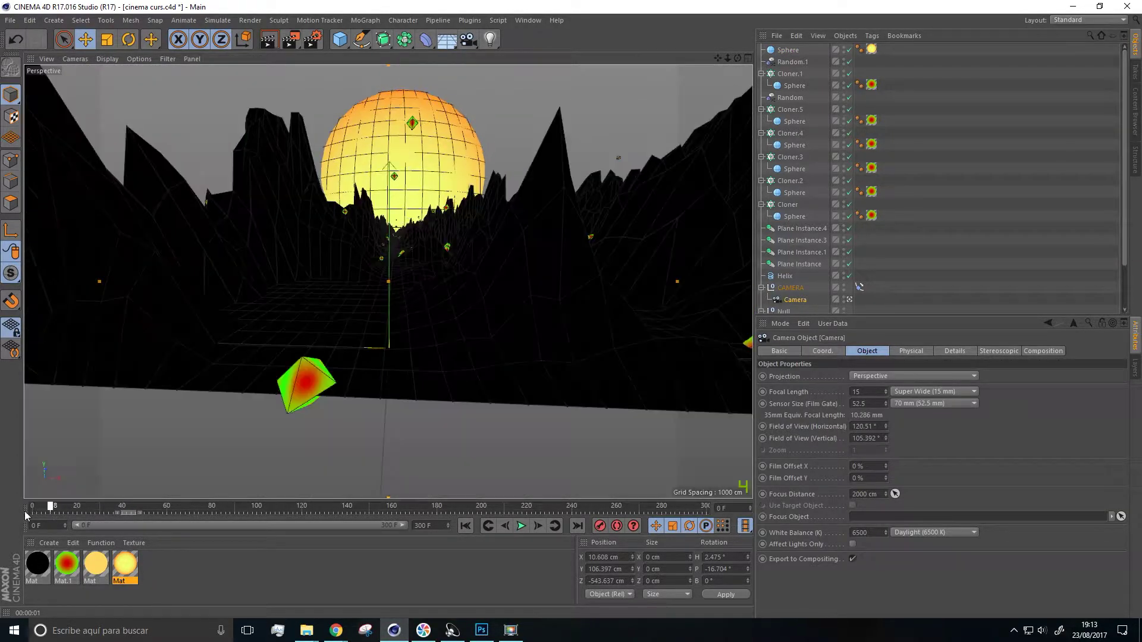
left_click(521, 525)
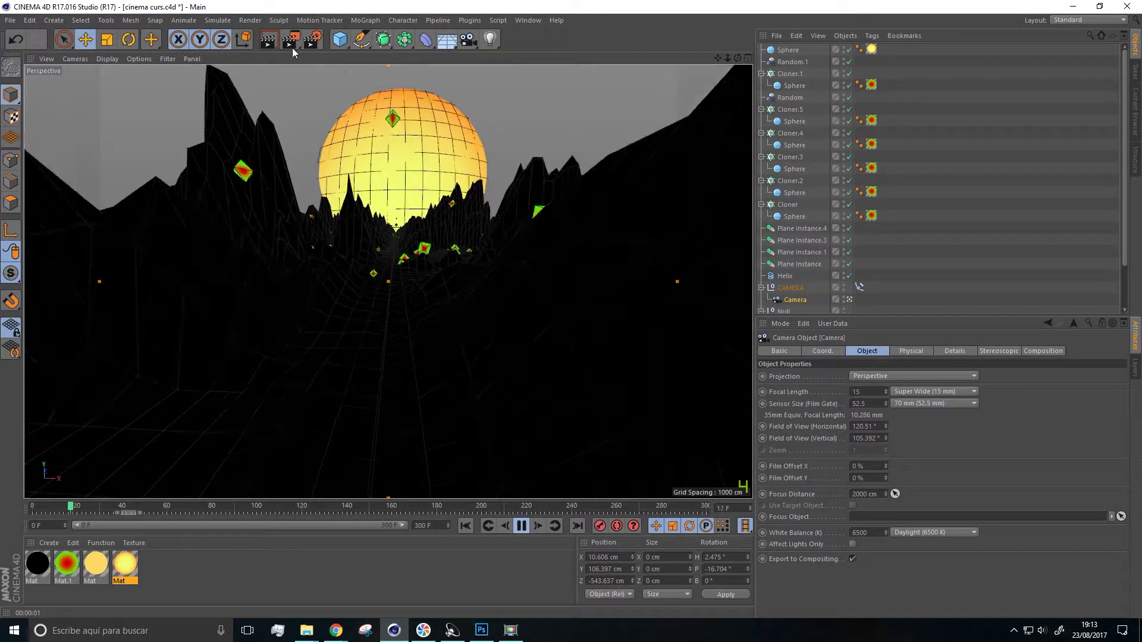
left_click(269, 40)
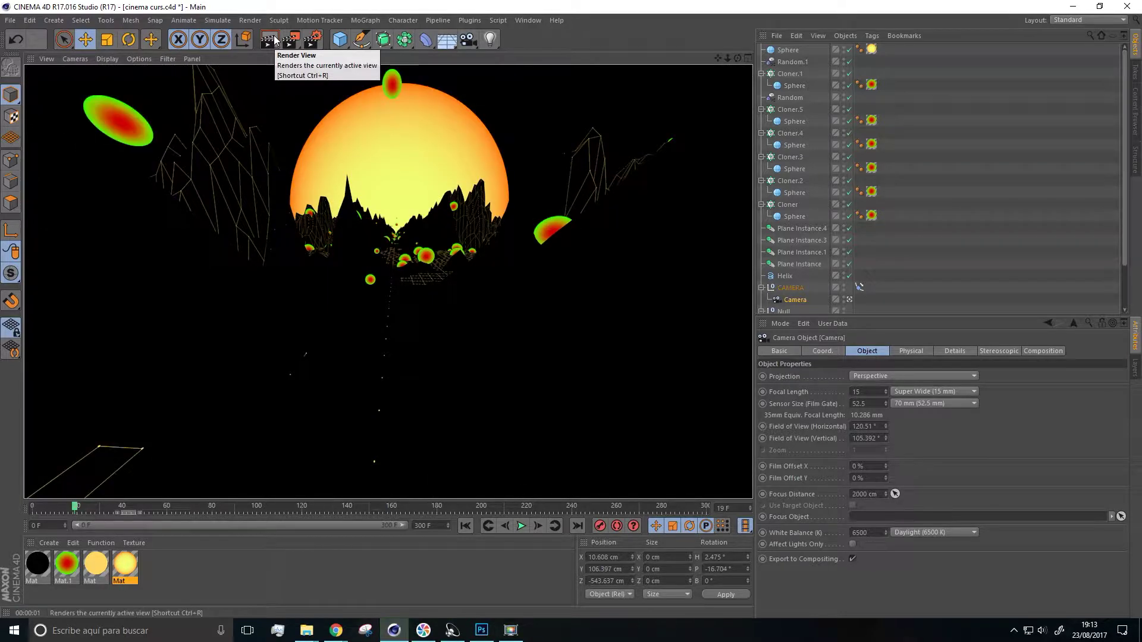
Examine the terrain Plane and its Atom Array, and leave the Camera view to inspect the wireframe from outside
left_click(186, 284)
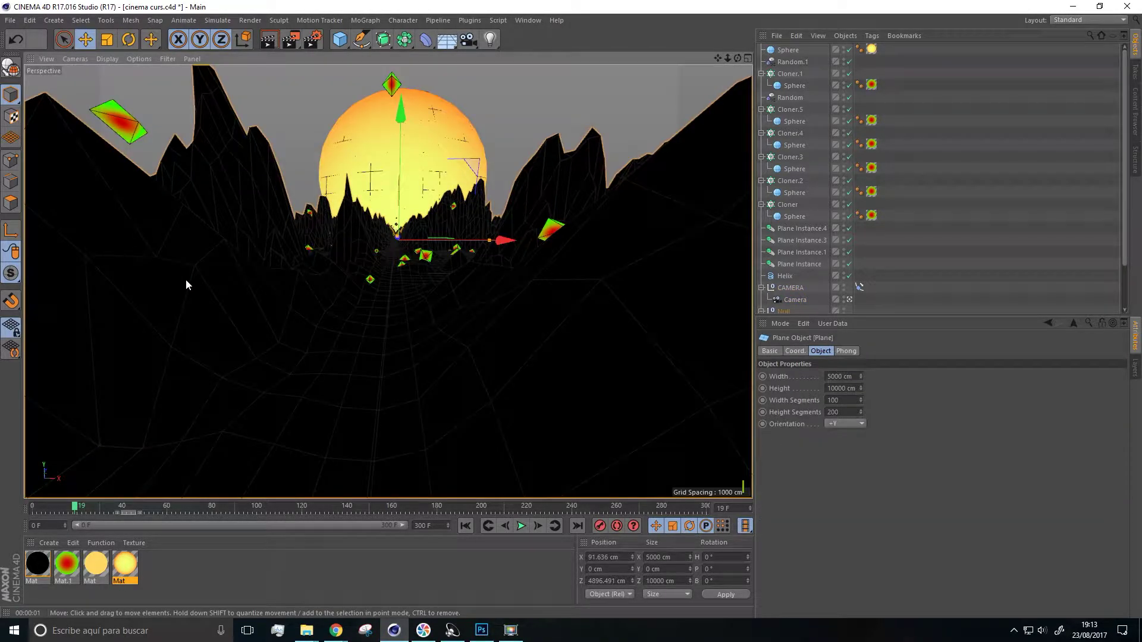
left_click(186, 280)
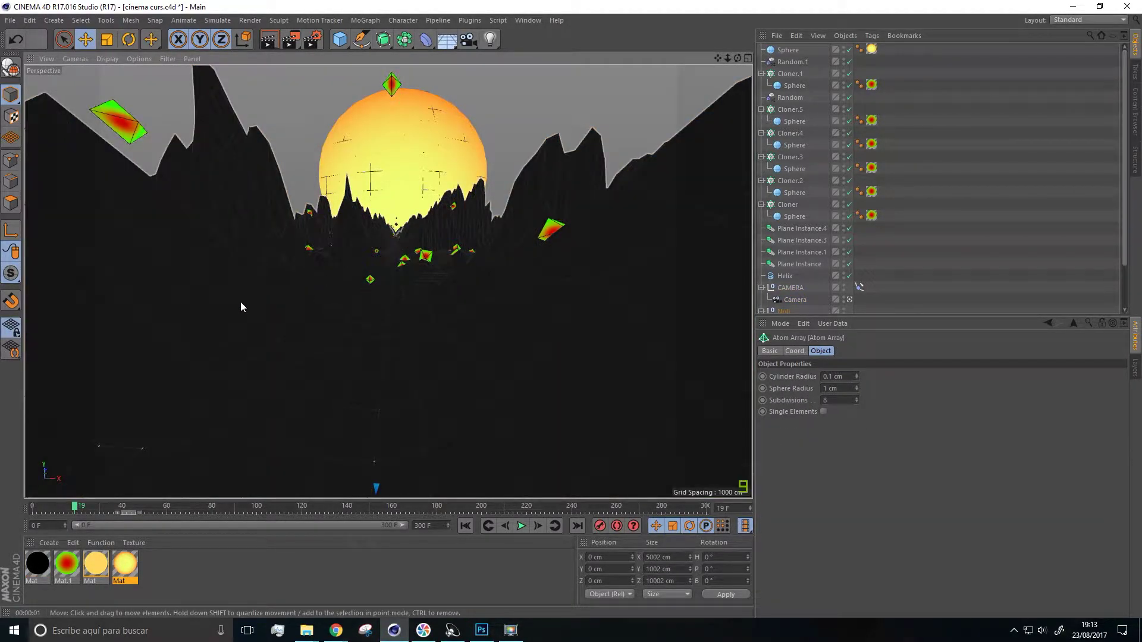
left_click(245, 300)
scroll(988, 227, "down", 3)
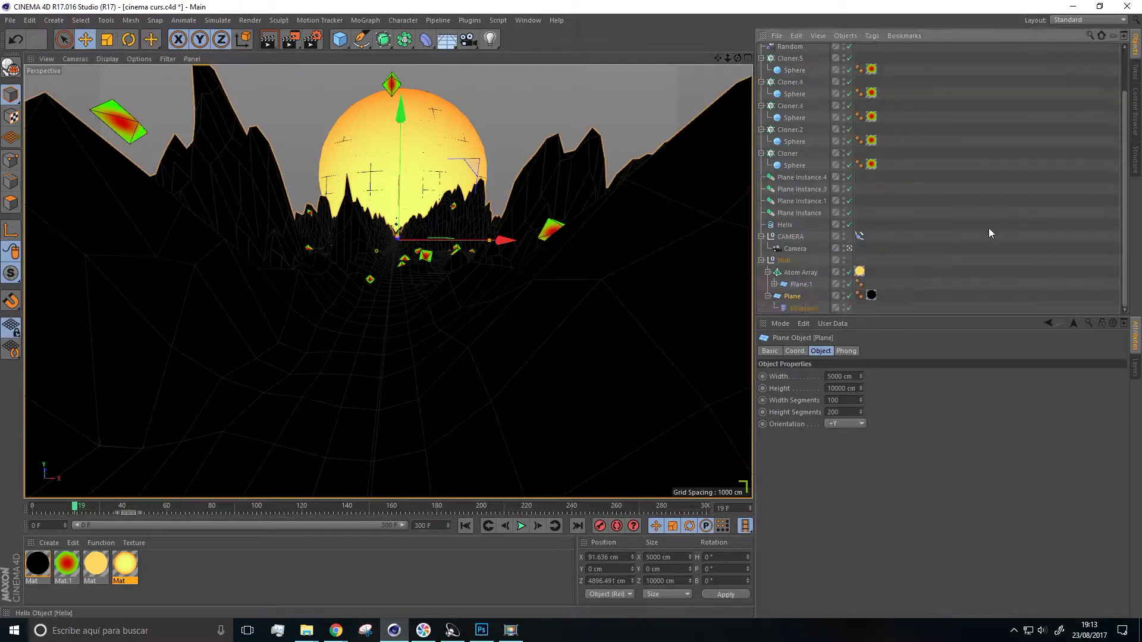
left_click(978, 246)
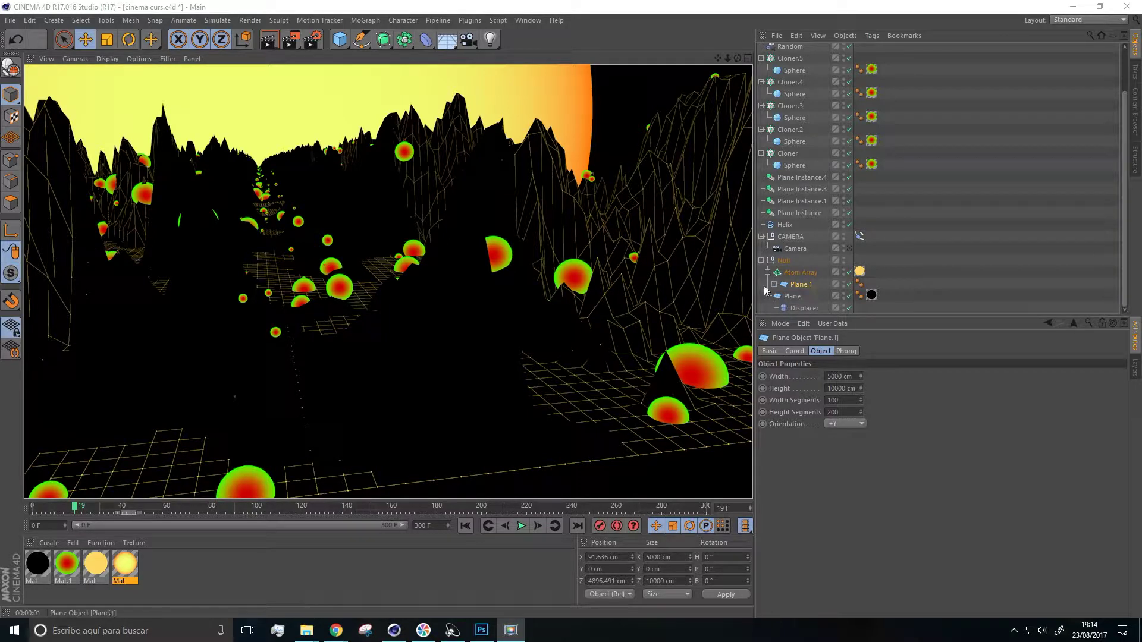
Replace Plane.1 inside the Atom Array with a copy of the black Plane and its Displacer, then render the view
left_click(793, 296)
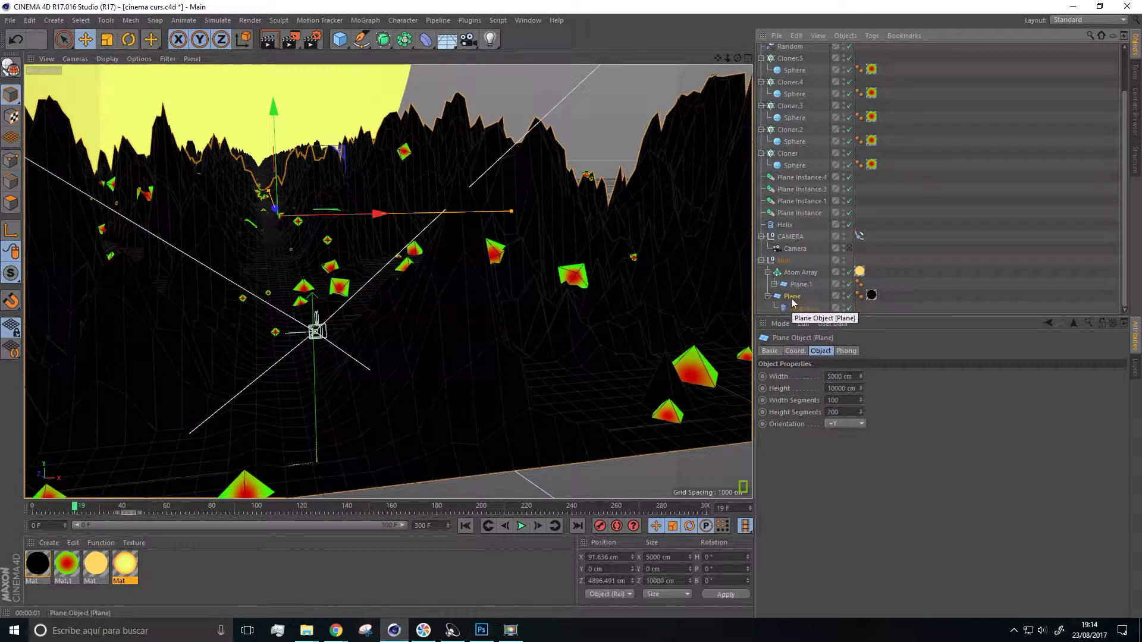
left_click_drag(801, 284, 799, 297, "ctrl")
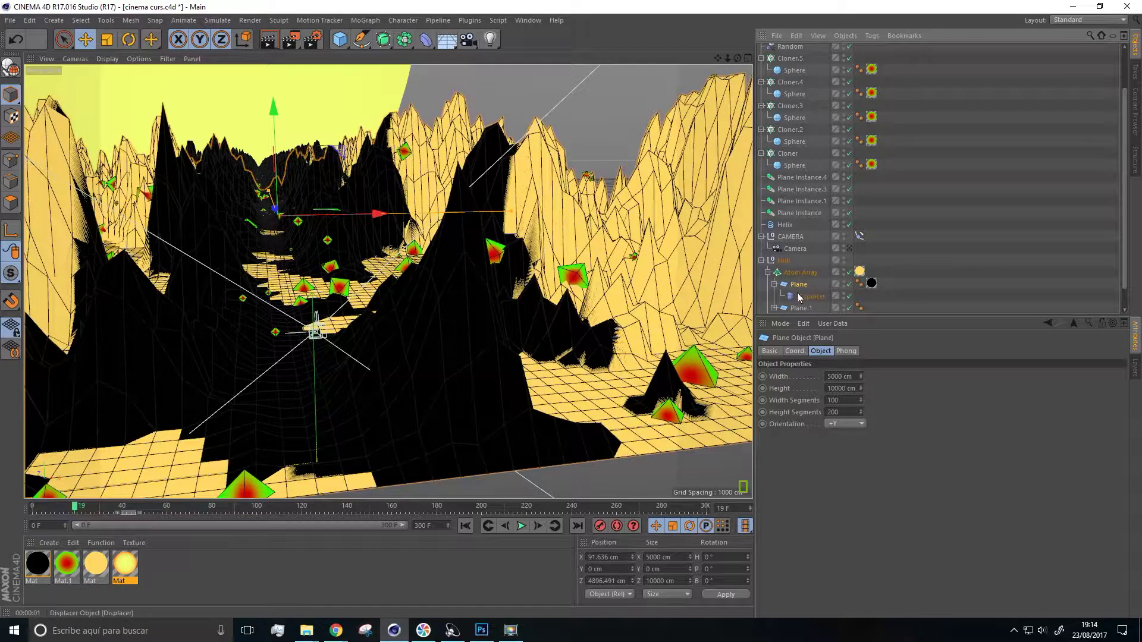
key("Delete")
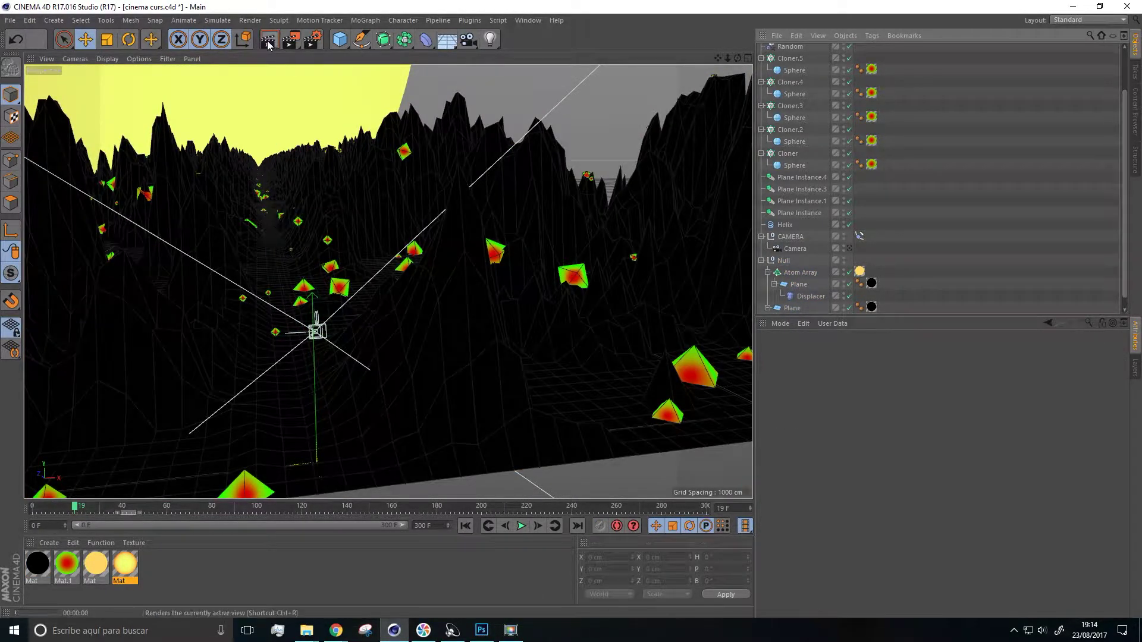
left_click(268, 41)
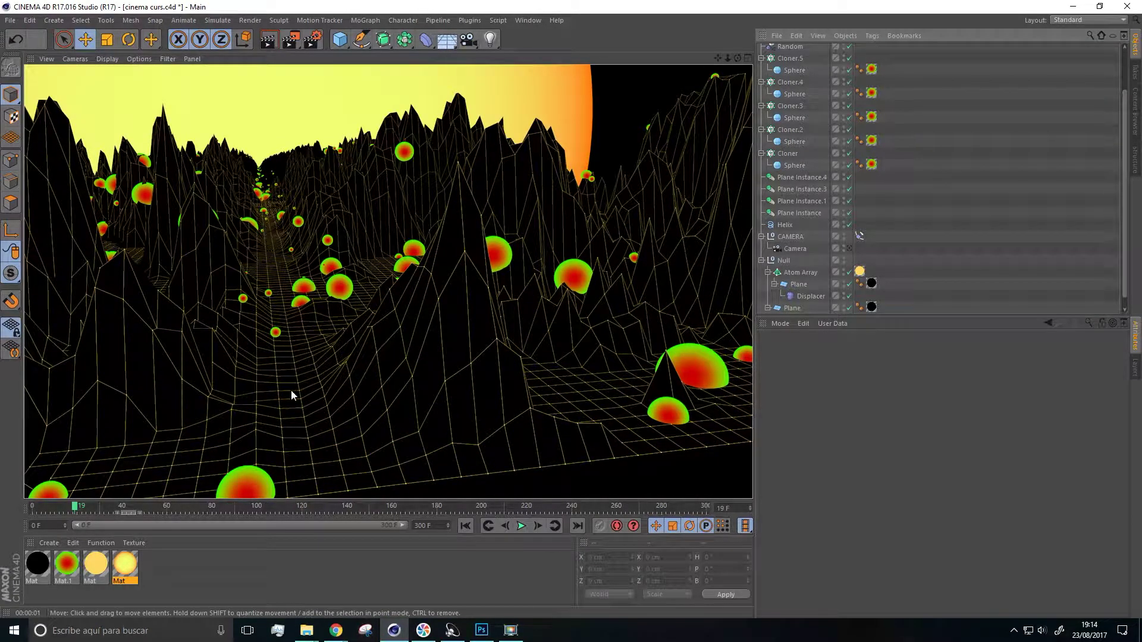
Check the settings of the copied Plane and Displacer under the Atom Array, then render the view again
left_click(802, 283)
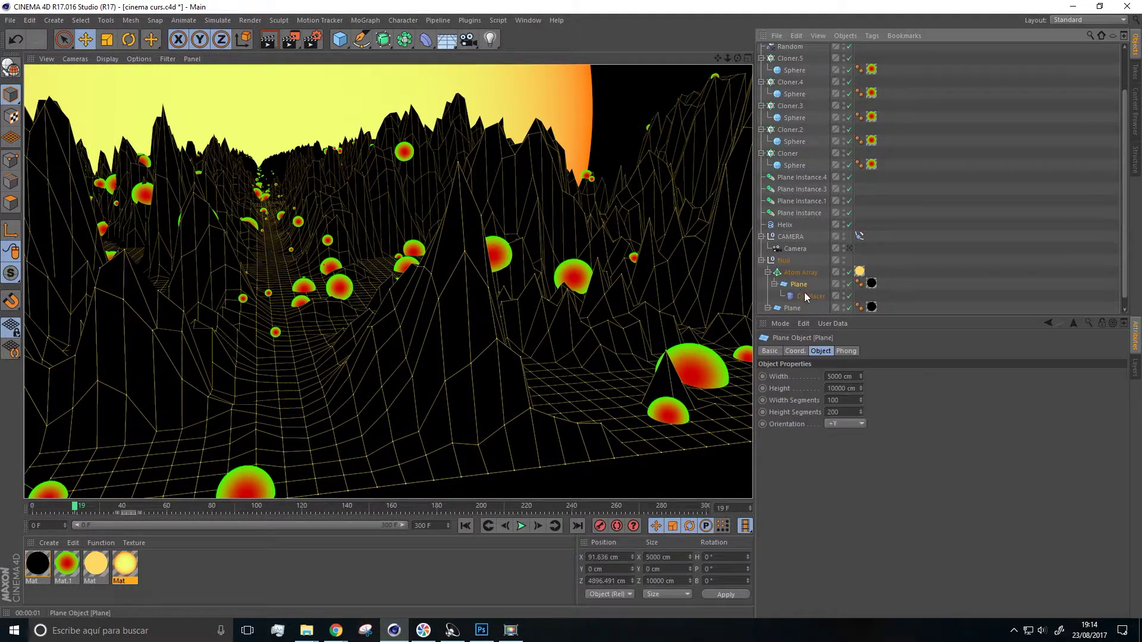
left_click(808, 299)
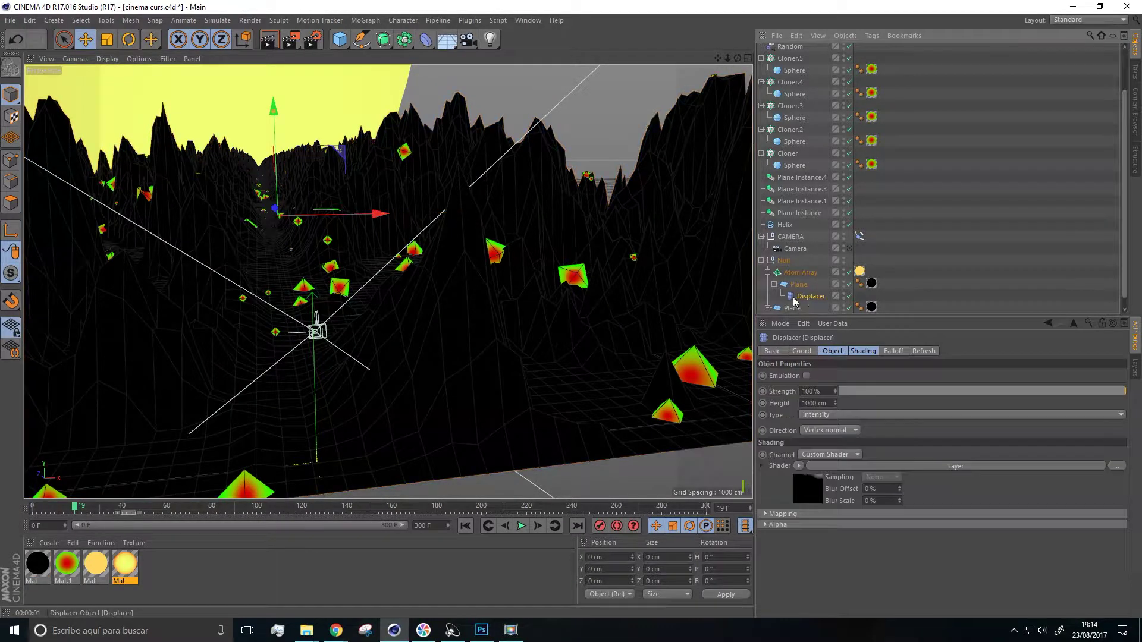
scroll(777, 305, "down", 1)
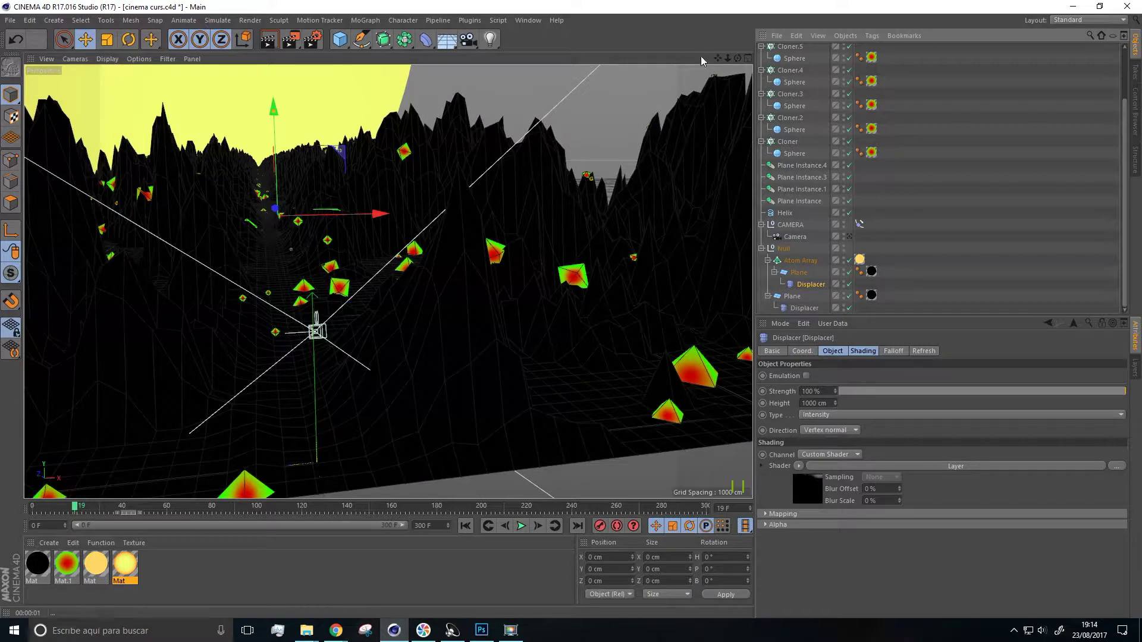
key("ctrl+r")
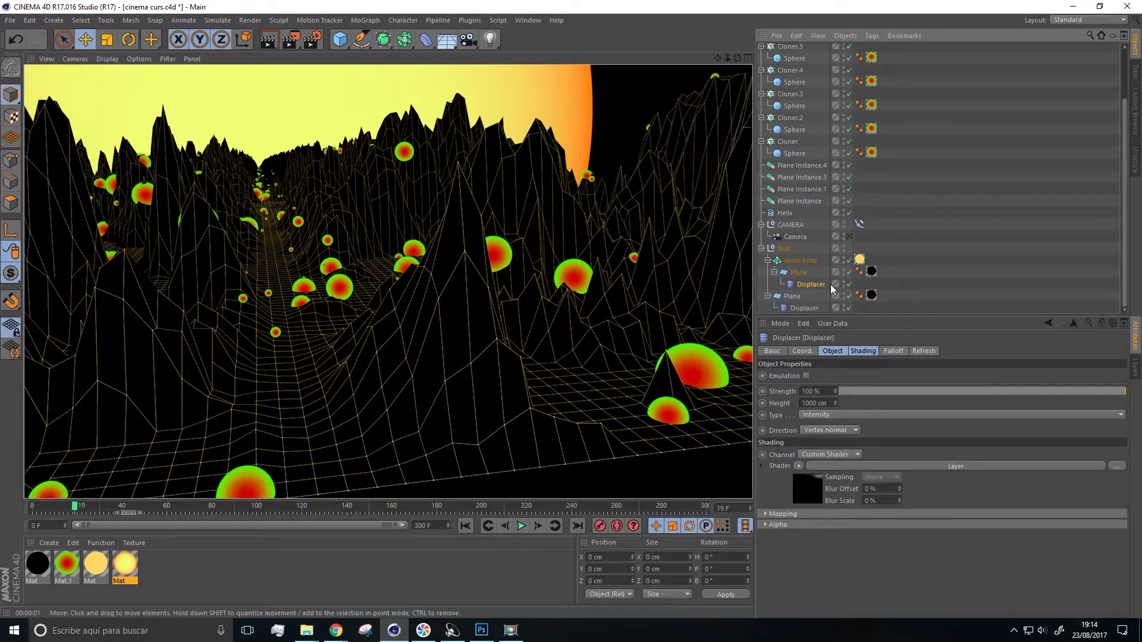
Return to looking through the Camera and render the valley with the sun
left_click(848, 237)
left_click(848, 236)
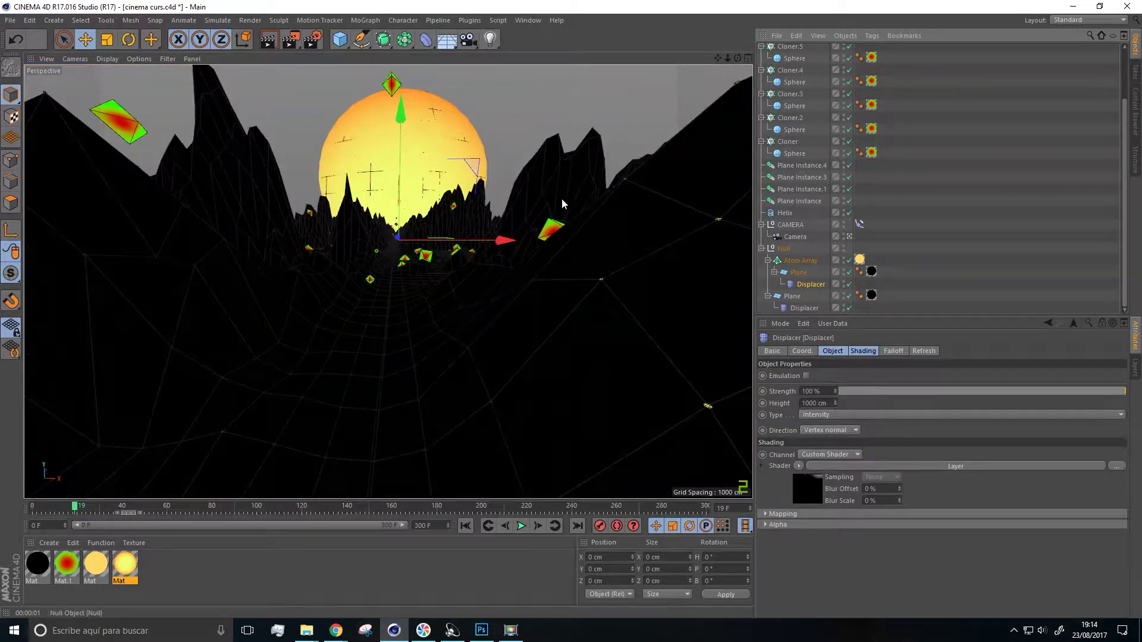
left_click(268, 42)
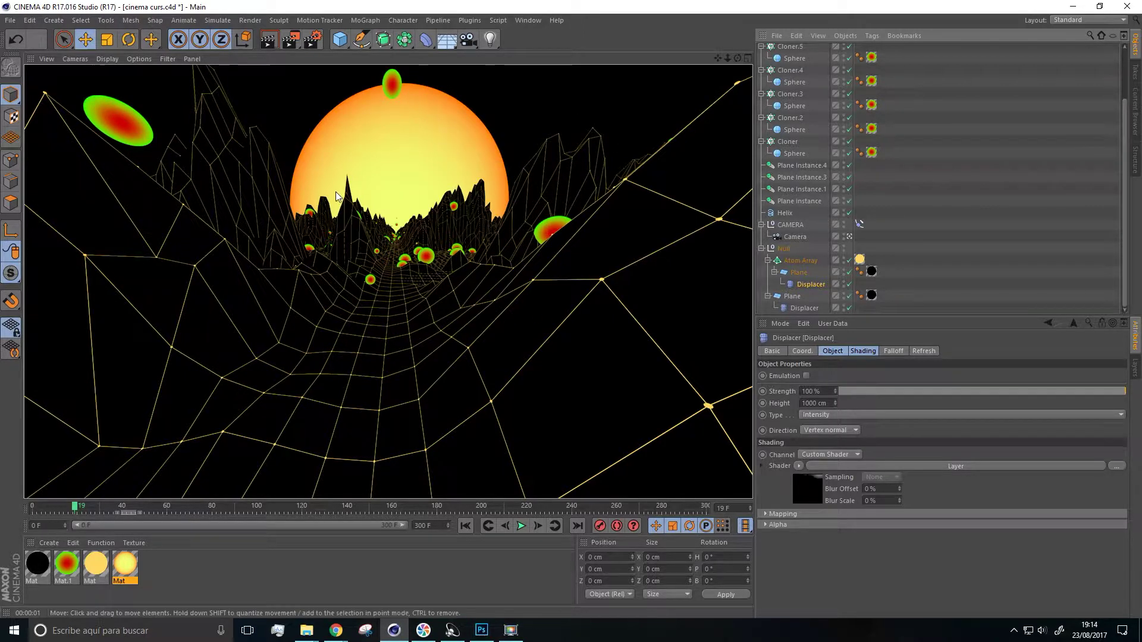
Try the Wide Angle (25 mm) focal length on the Camera, preview the animation, and restore Super Wide (15 mm)
left_click(798, 237)
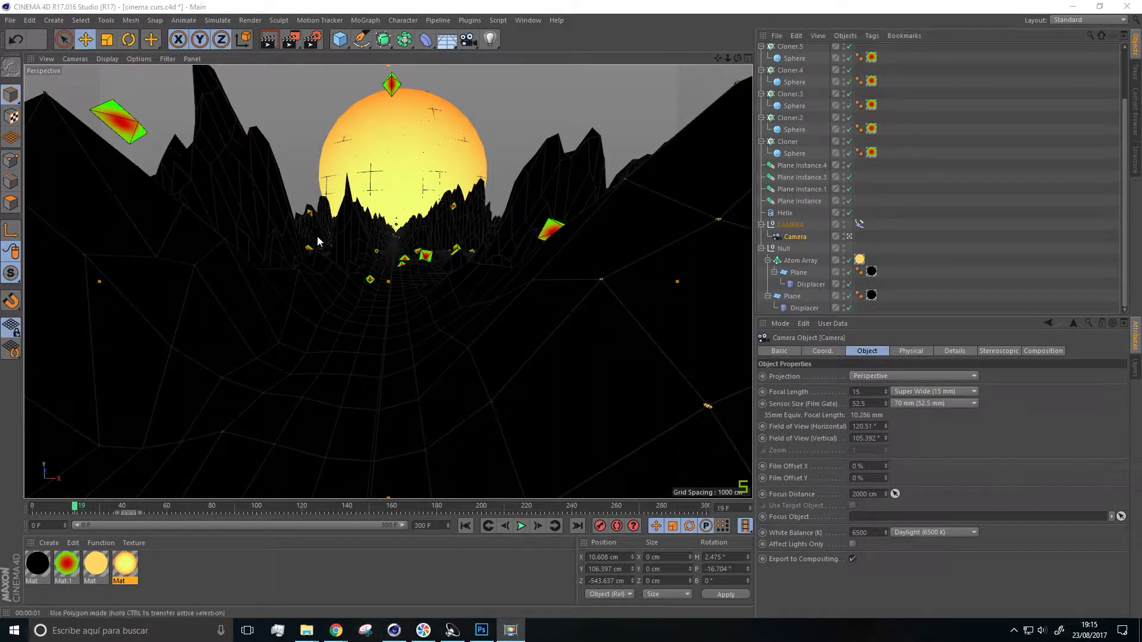
left_click(912, 391)
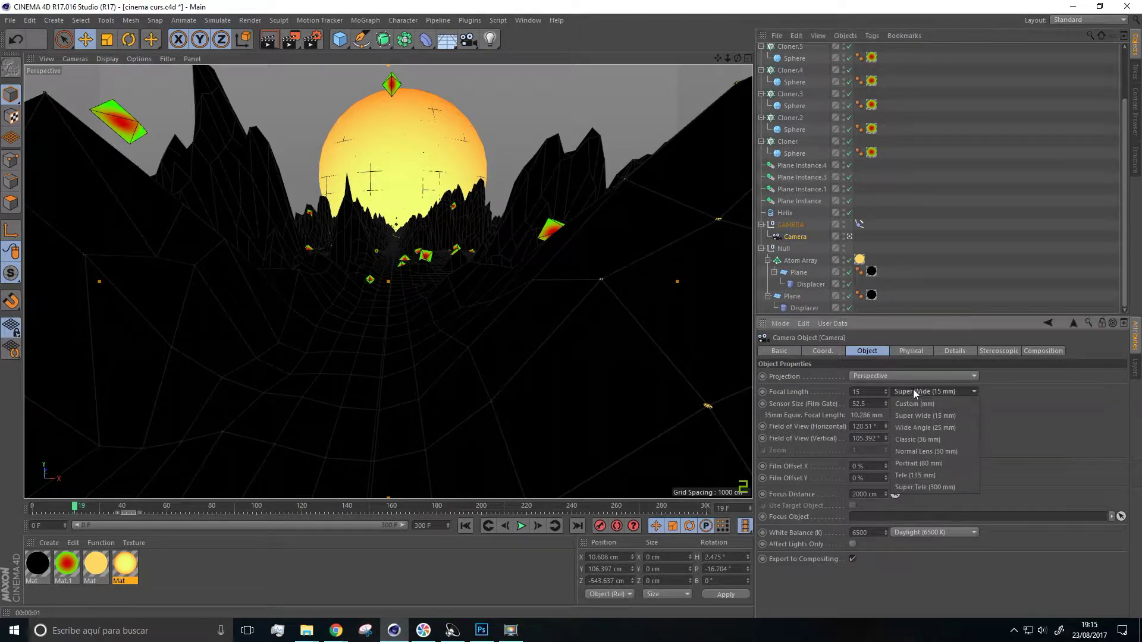
left_click(920, 428)
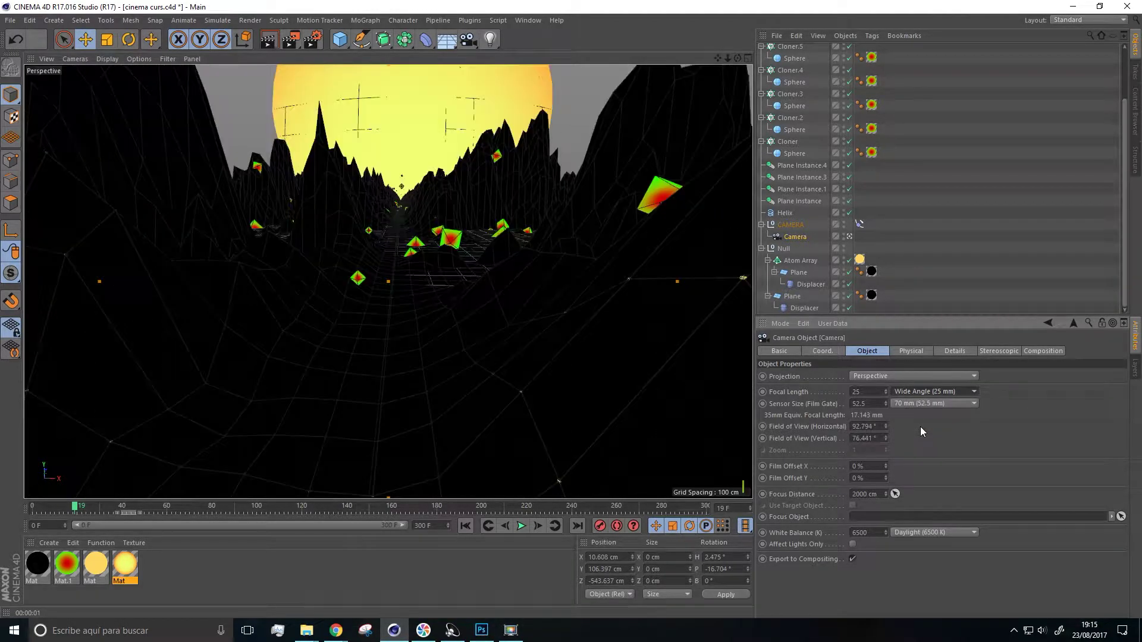
left_click(908, 392)
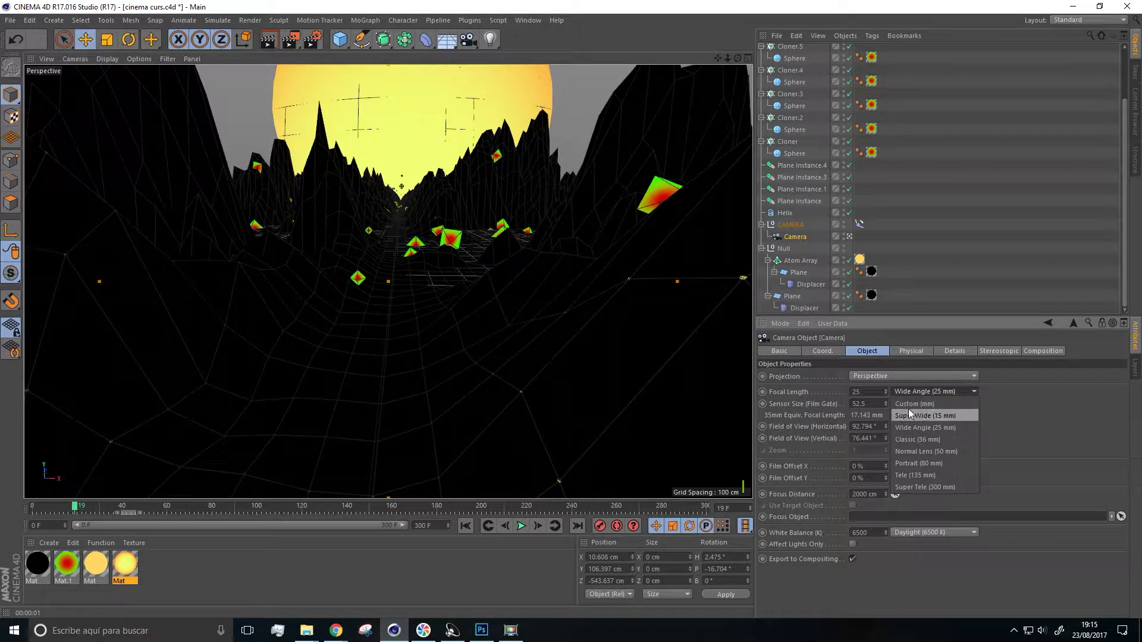
left_click(919, 427)
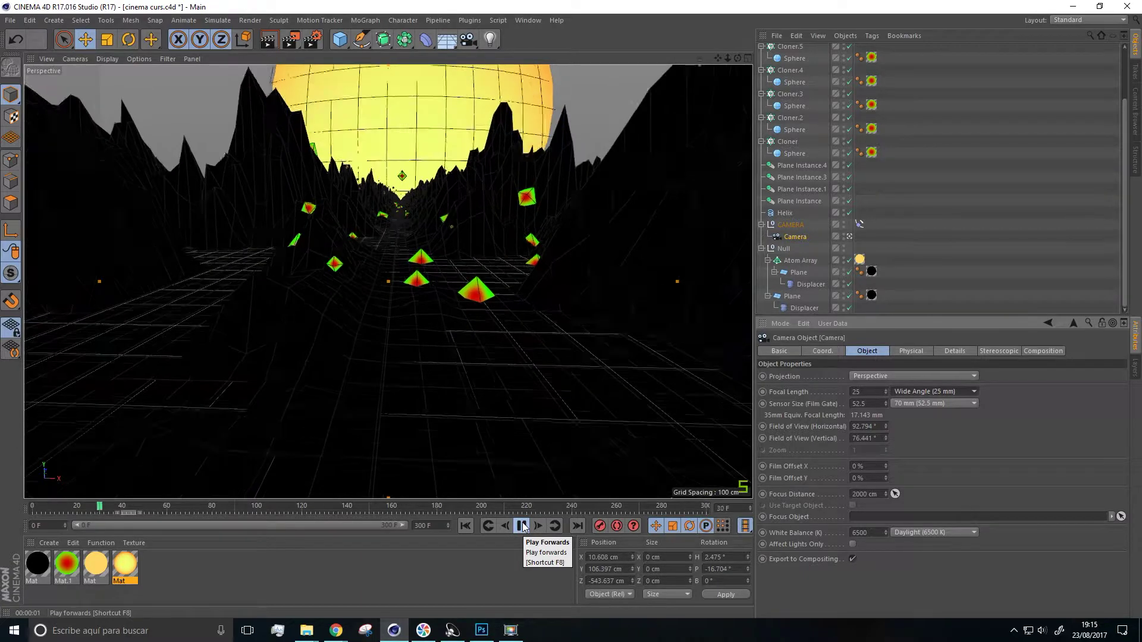
left_click(522, 526)
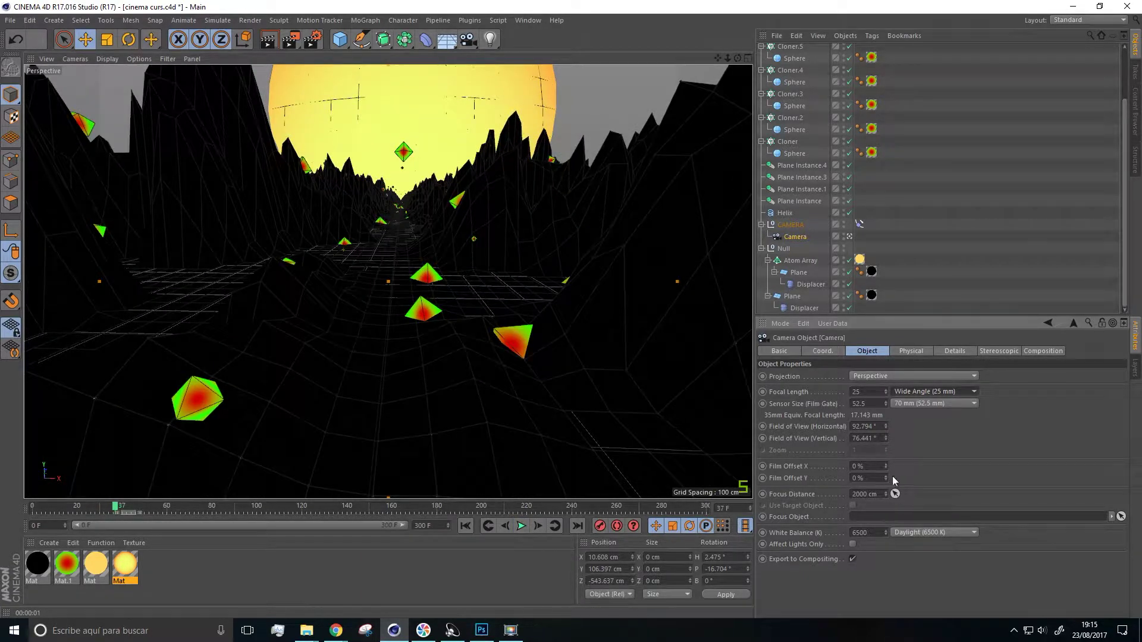
left_click(914, 392)
left_click(915, 416)
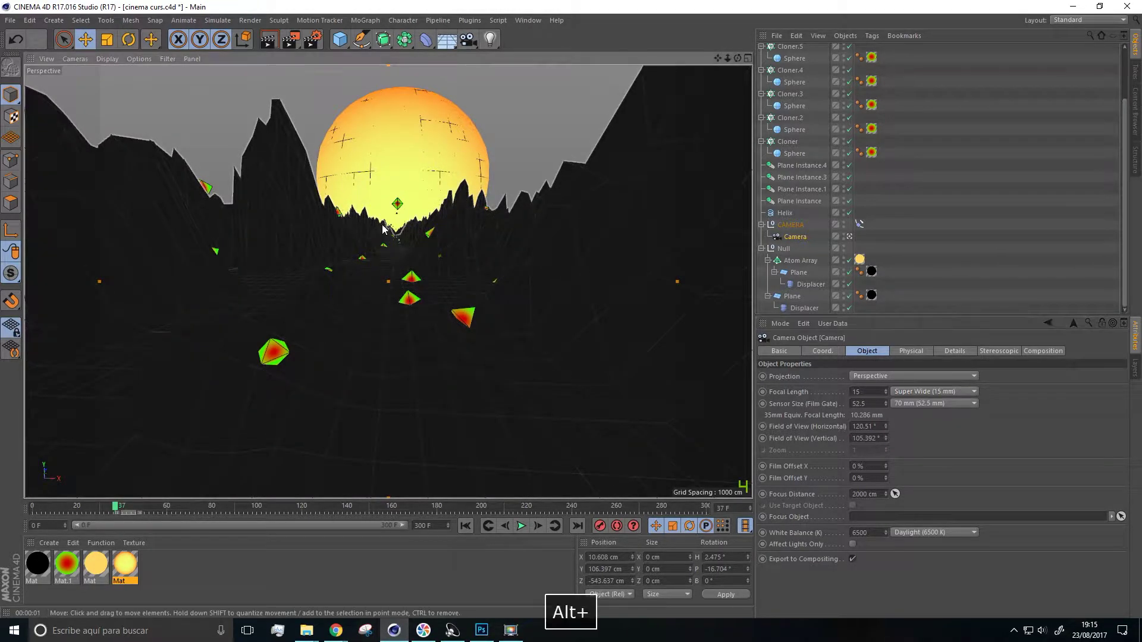
Reframe the Camera on the sun, at about X -51, Y 65, Z -388 cm with a pitch of about -12.6°
left_click_drag(383, 228, 382, 227, "alt")
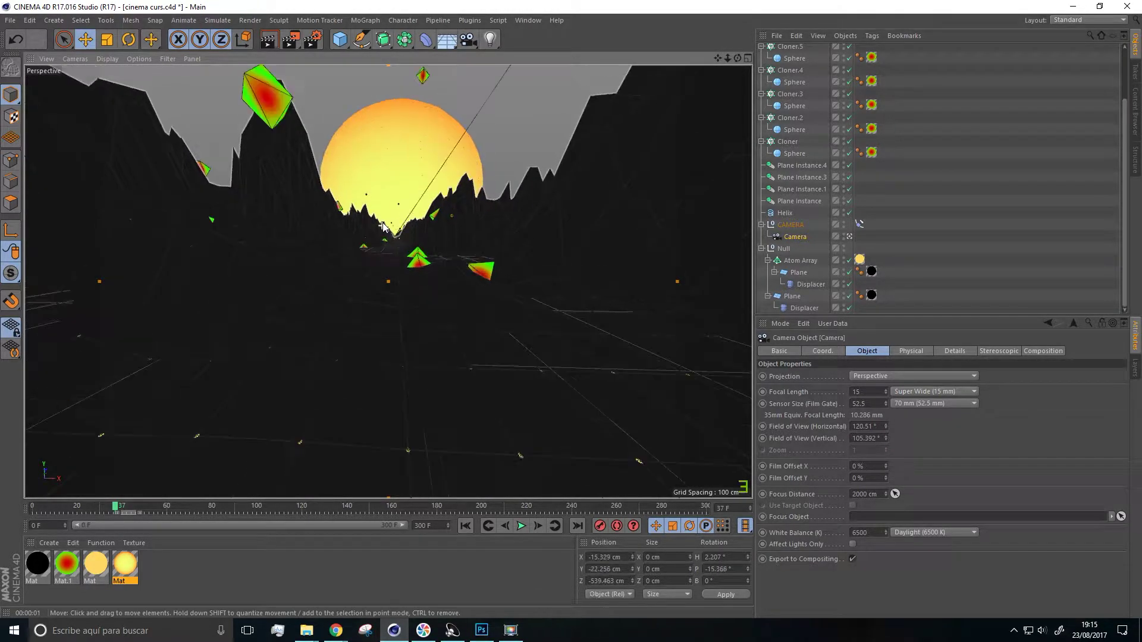
middle_click_drag(402, 219, 397, 248, "alt")
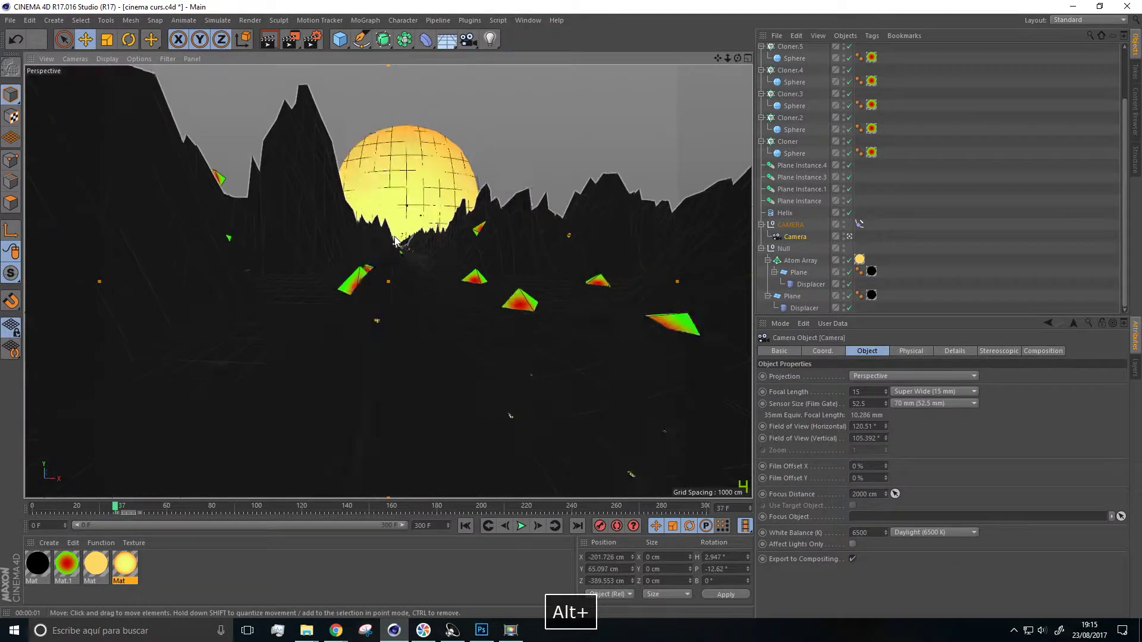
left_click_drag(395, 237, 394, 240, "alt")
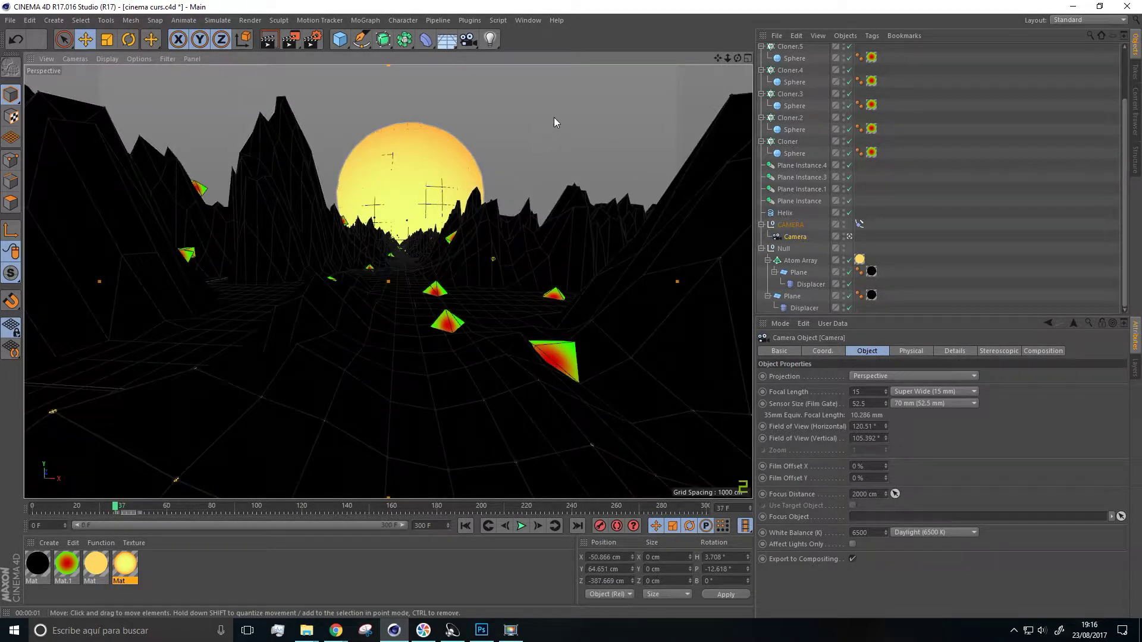
Play the animation to frame 53, turn the Camera to a heading of about 4.9°, and resume playback
left_click(520, 526)
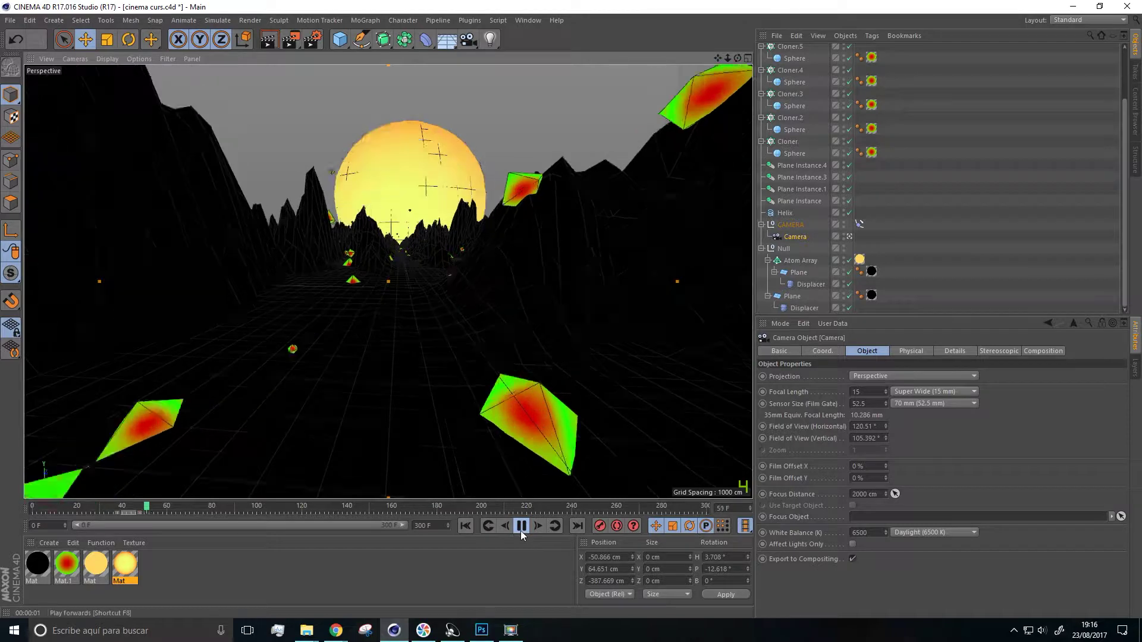
left_click(521, 525)
key("alt")
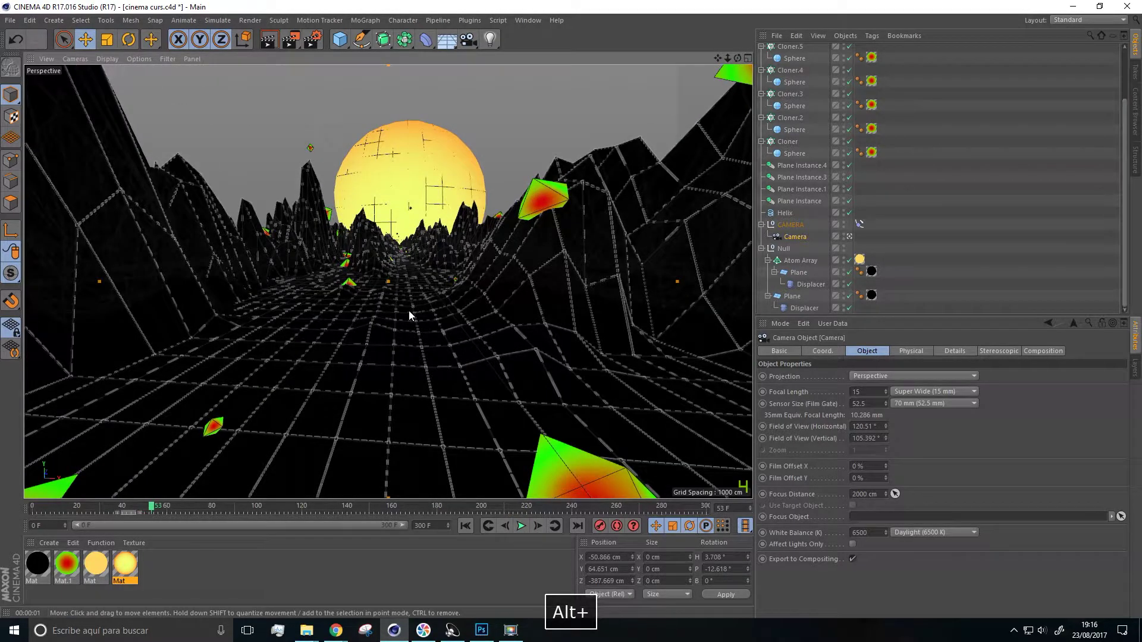
left_click_drag(408, 310, 406, 311, "alt")
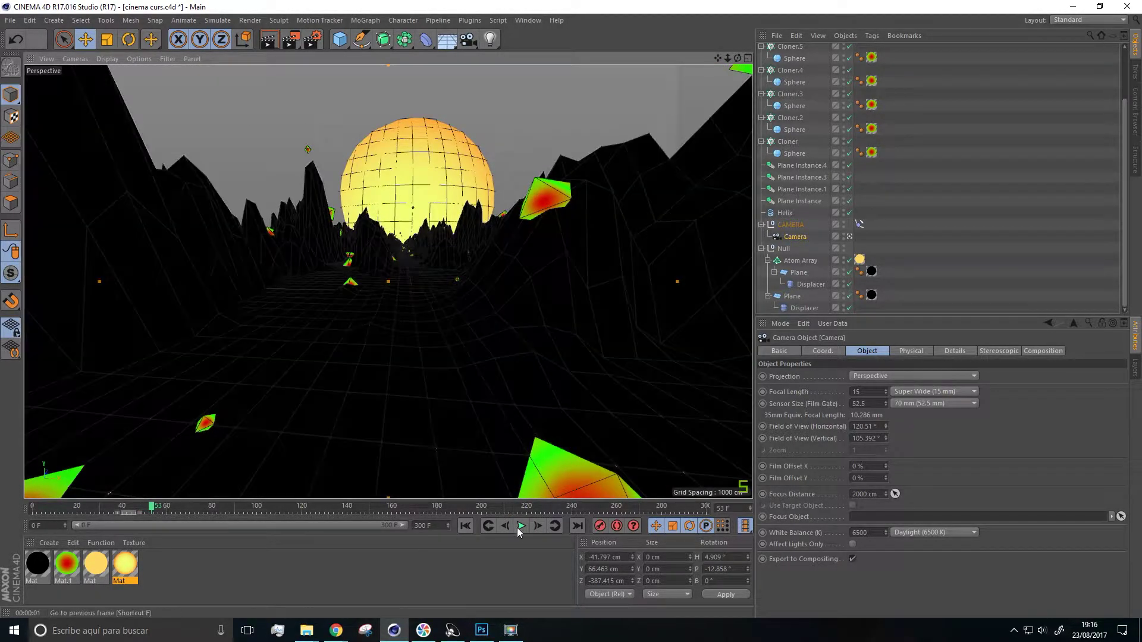
left_click(520, 526)
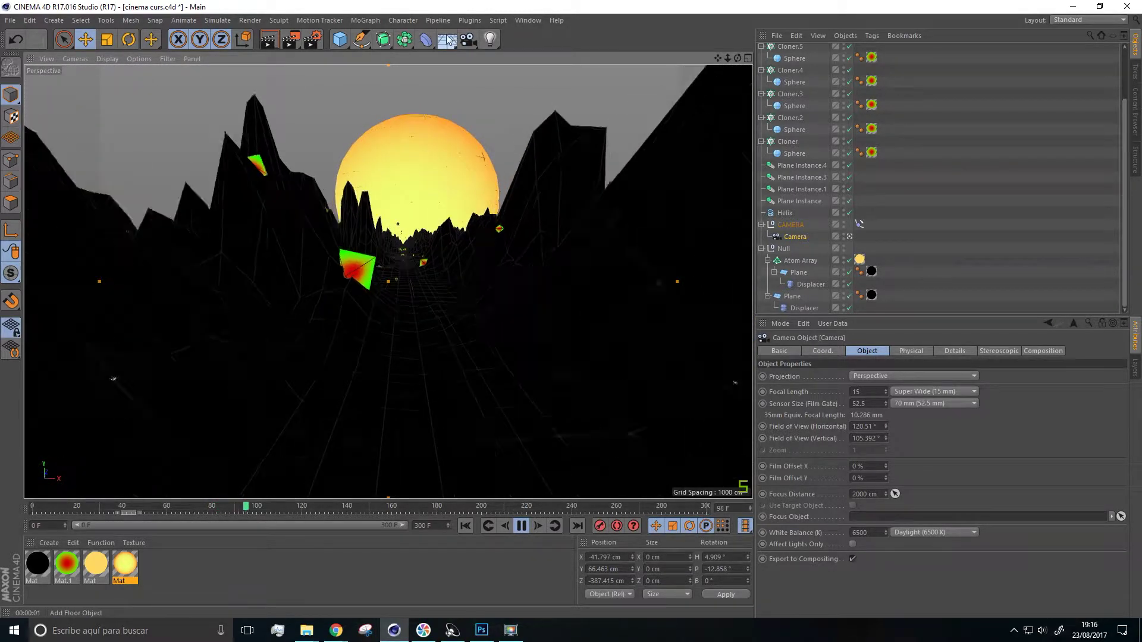
Add a Physical Sky to the scene, stop playback, and go to frame 58
left_click_drag(447, 39, 592, 55)
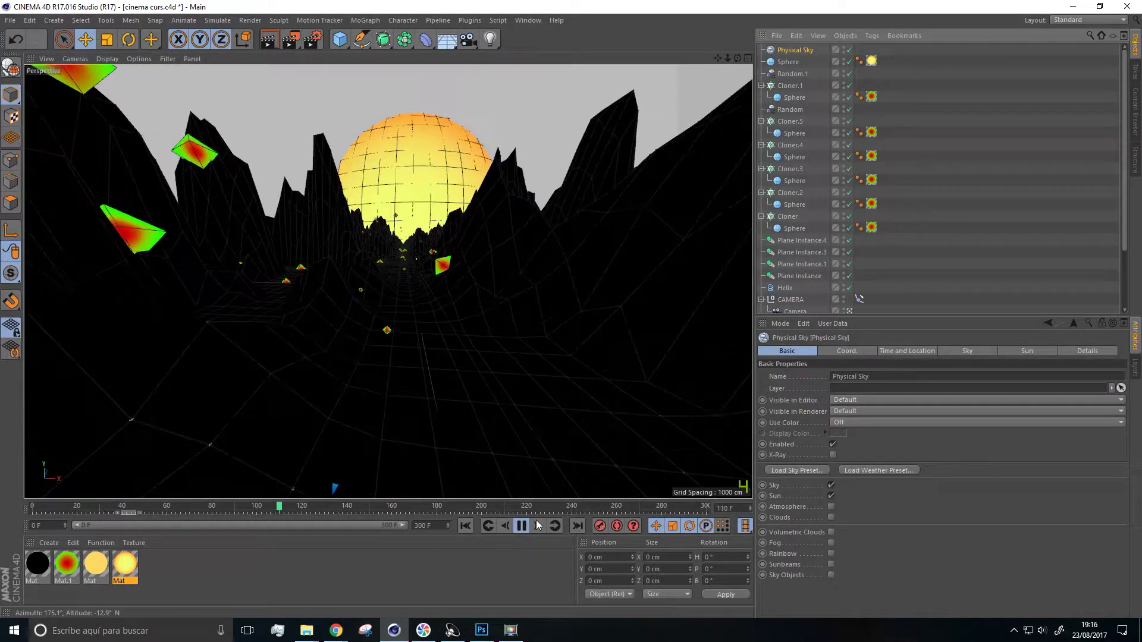
left_click(521, 526)
left_click_drag(190, 510, 23, 509)
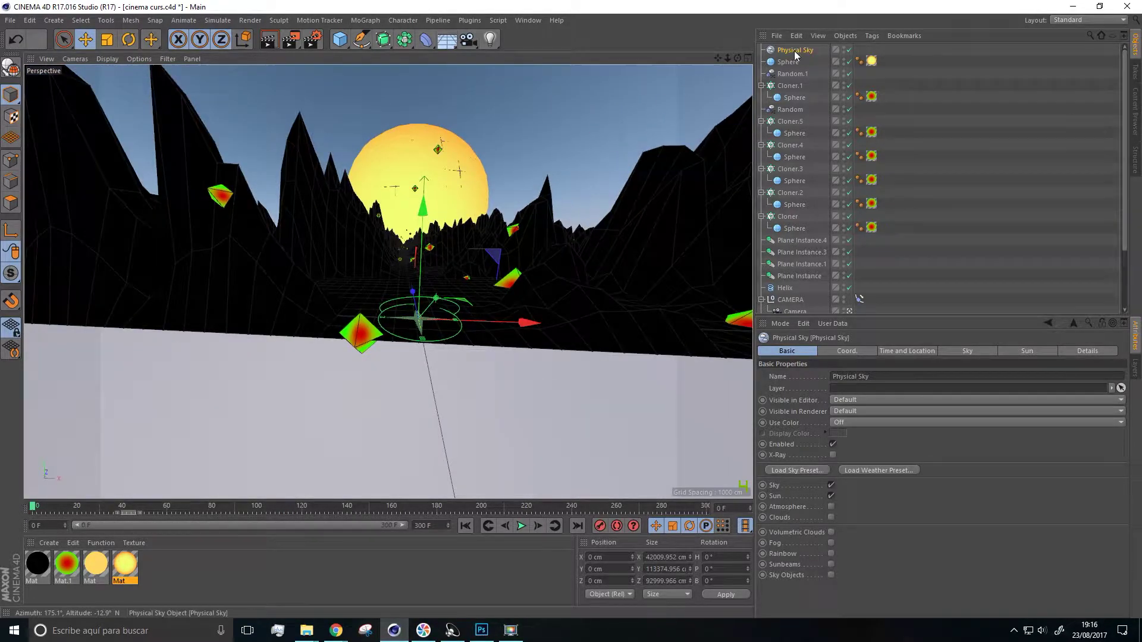
left_click(165, 509)
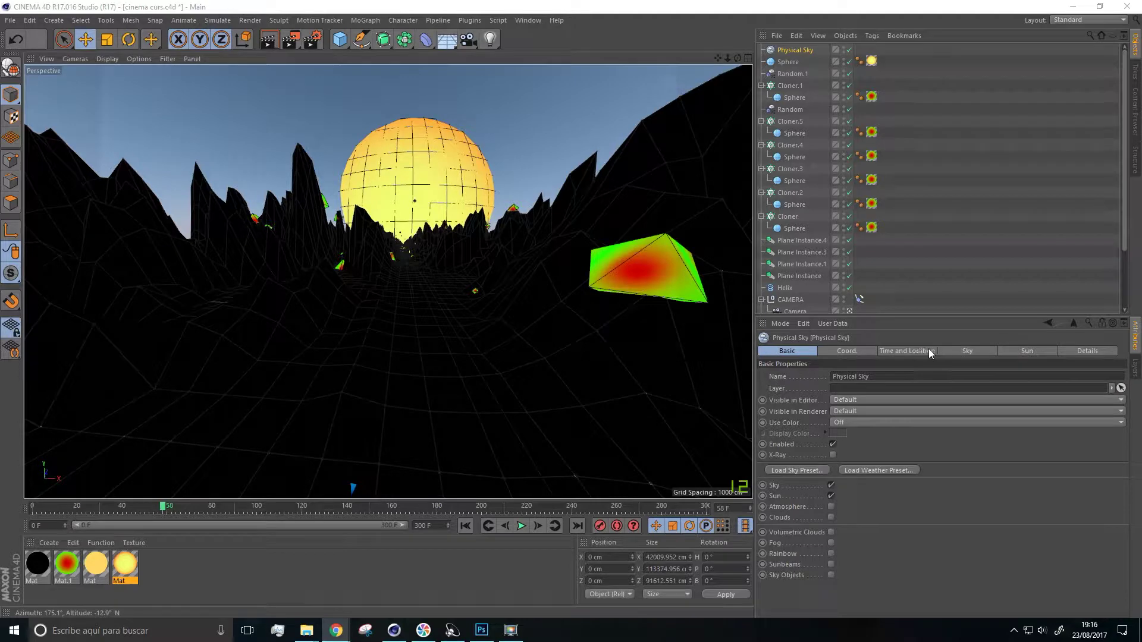
Set the Physical Sky's time to 03:30 for a starry night and render the view
left_click(927, 350)
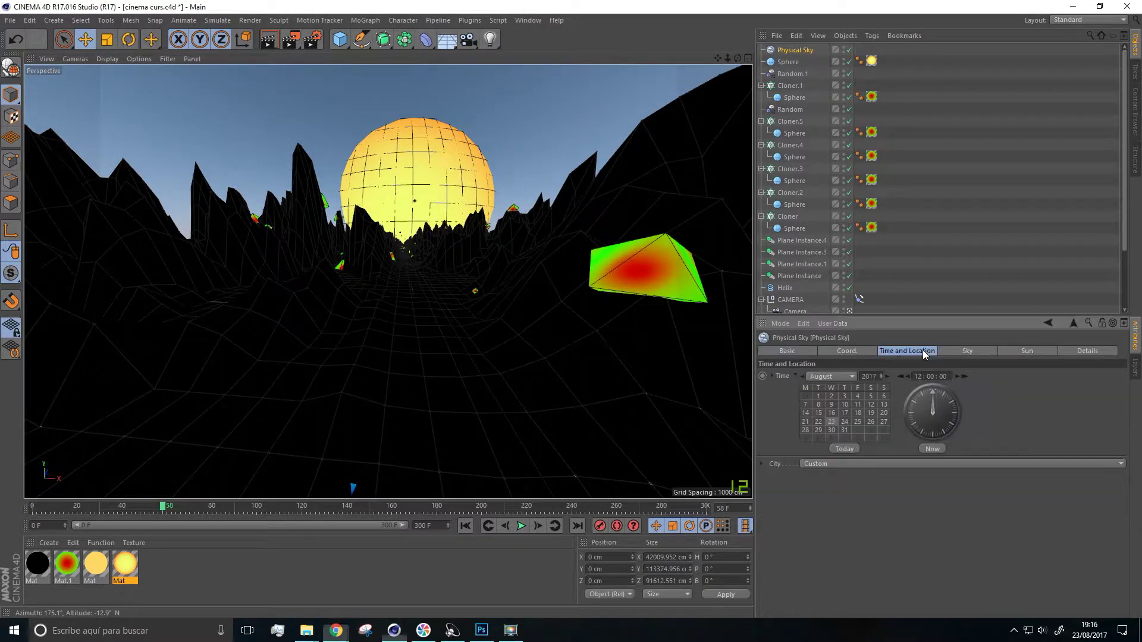
left_click_drag(930, 398, 949, 417)
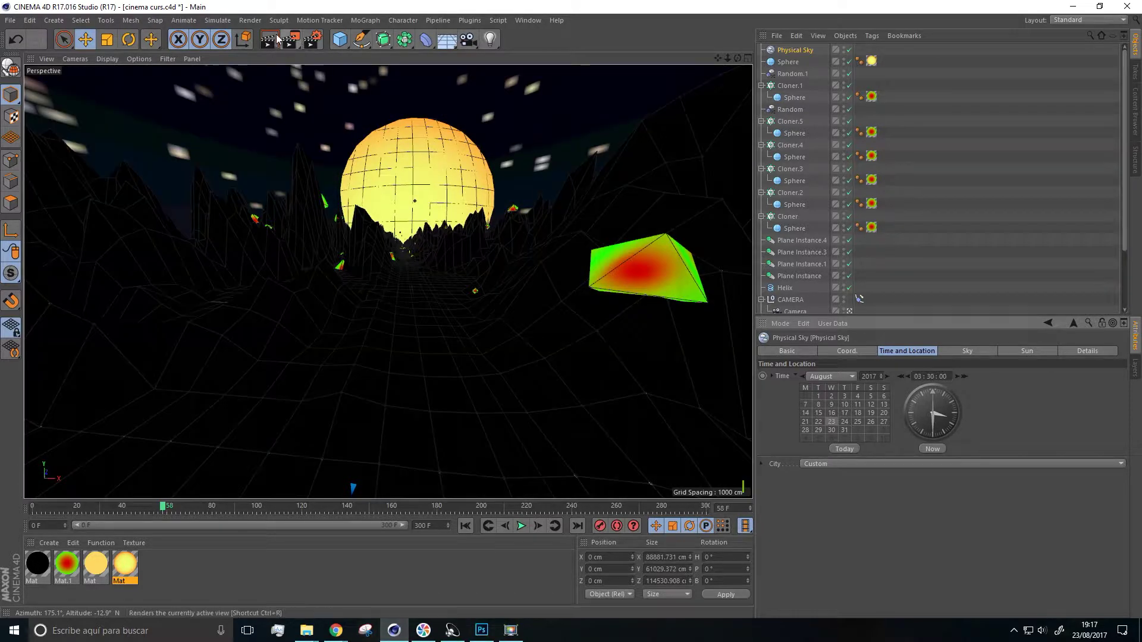
left_click(270, 33)
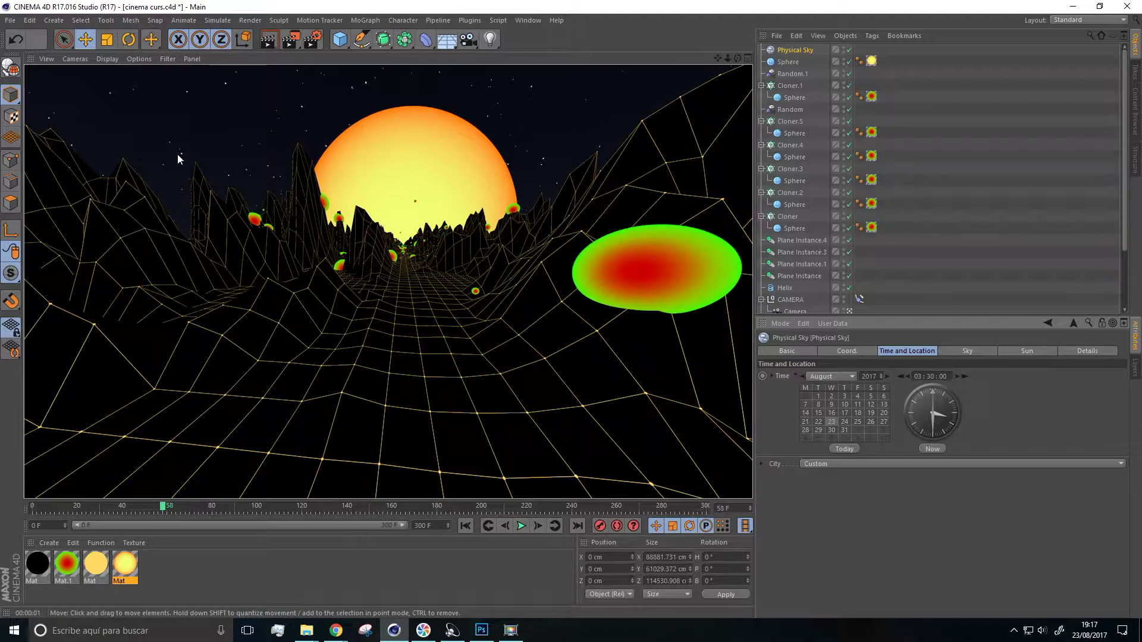
Try the Physical Sky's Horizon Line option in a rendered view and switch it back off
left_click(959, 350)
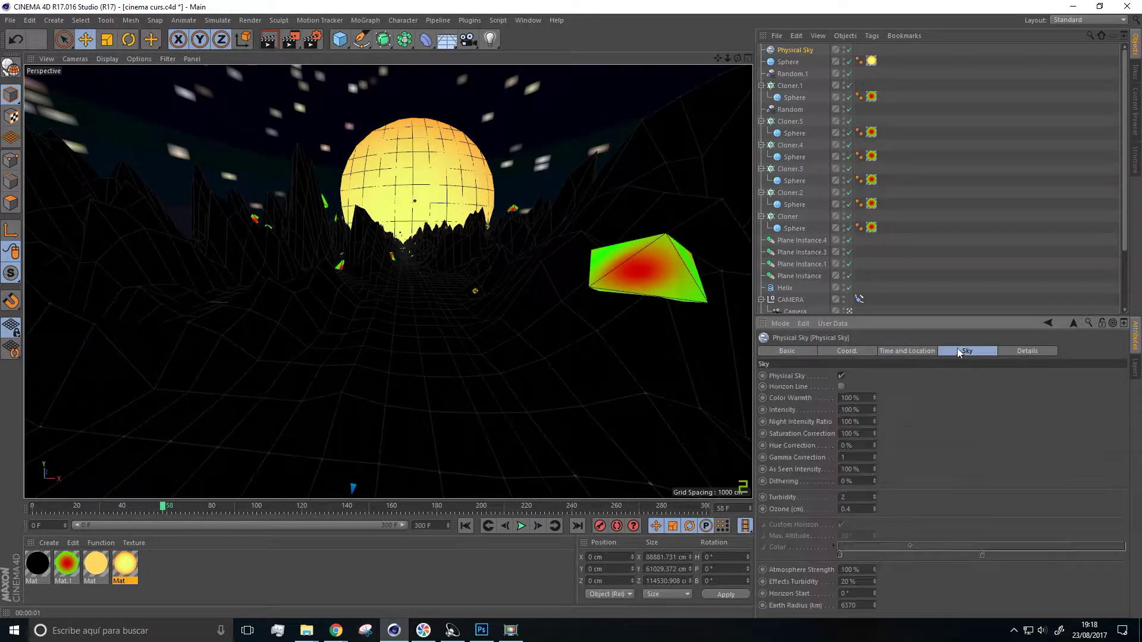
left_click(841, 387)
left_click(841, 387)
left_click(269, 40)
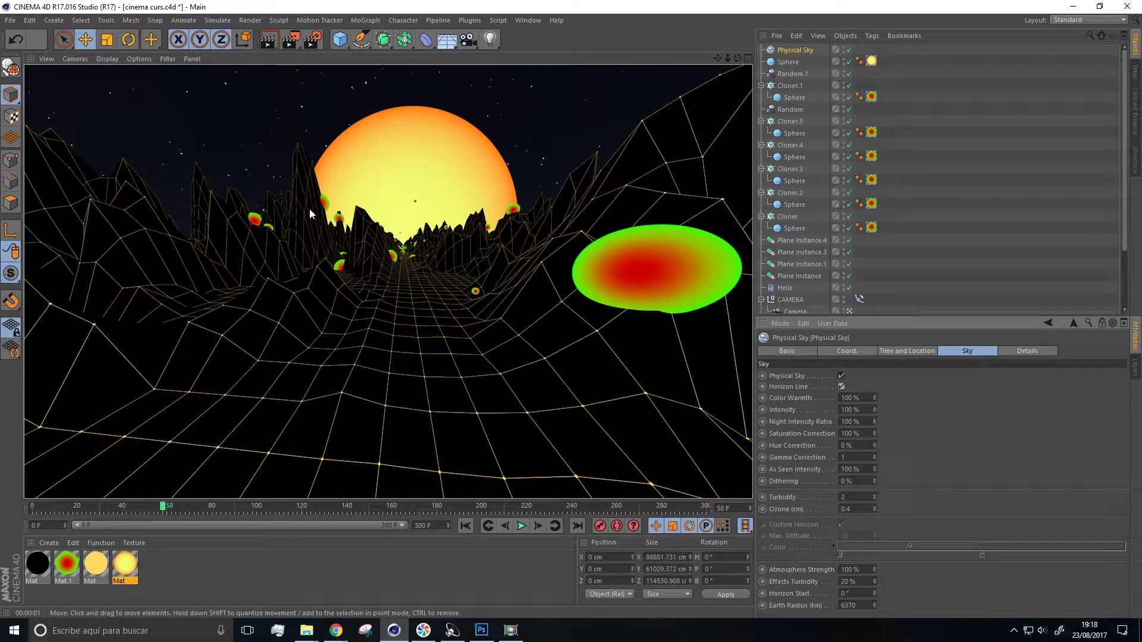
left_click(841, 386)
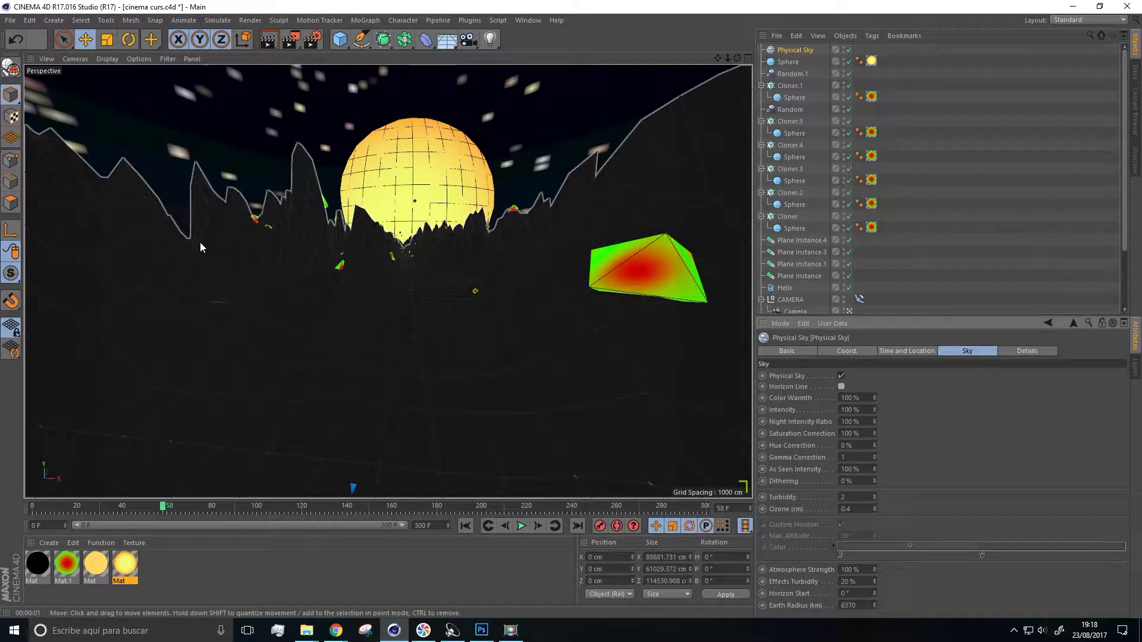
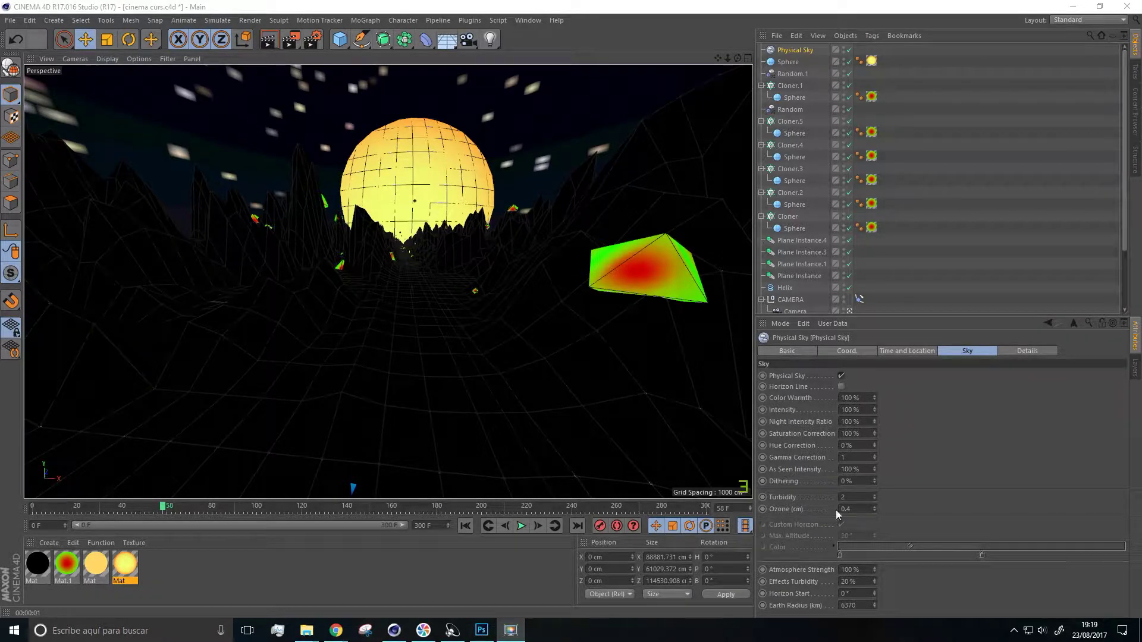
Set the Physical Sky's ozone to 0.2 cm and render the view
left_click(874, 512)
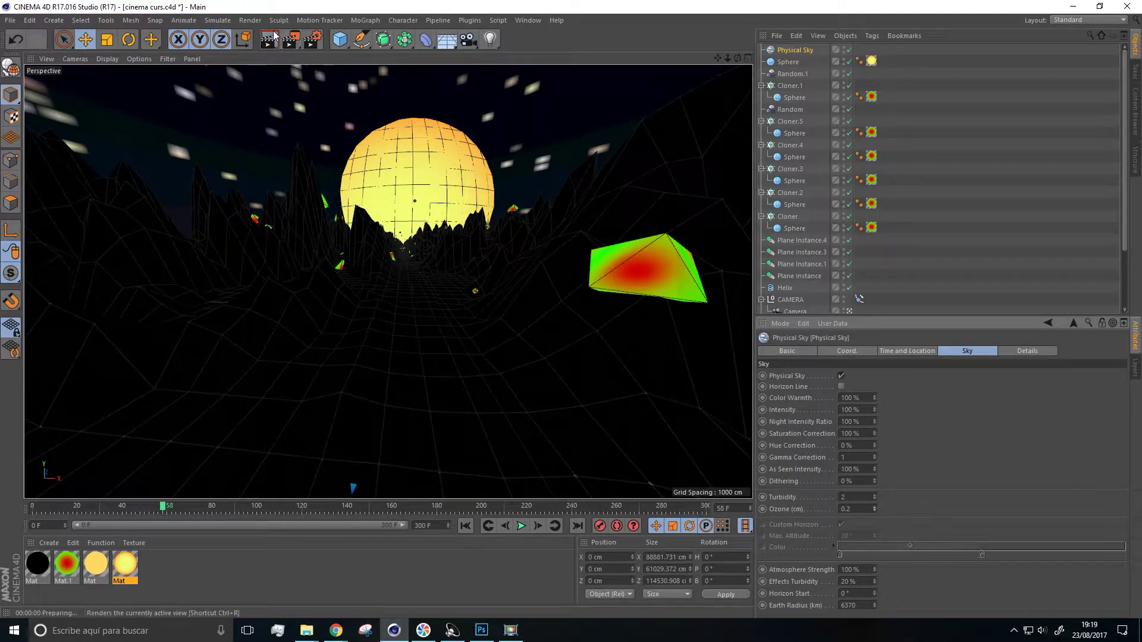
left_click(272, 39)
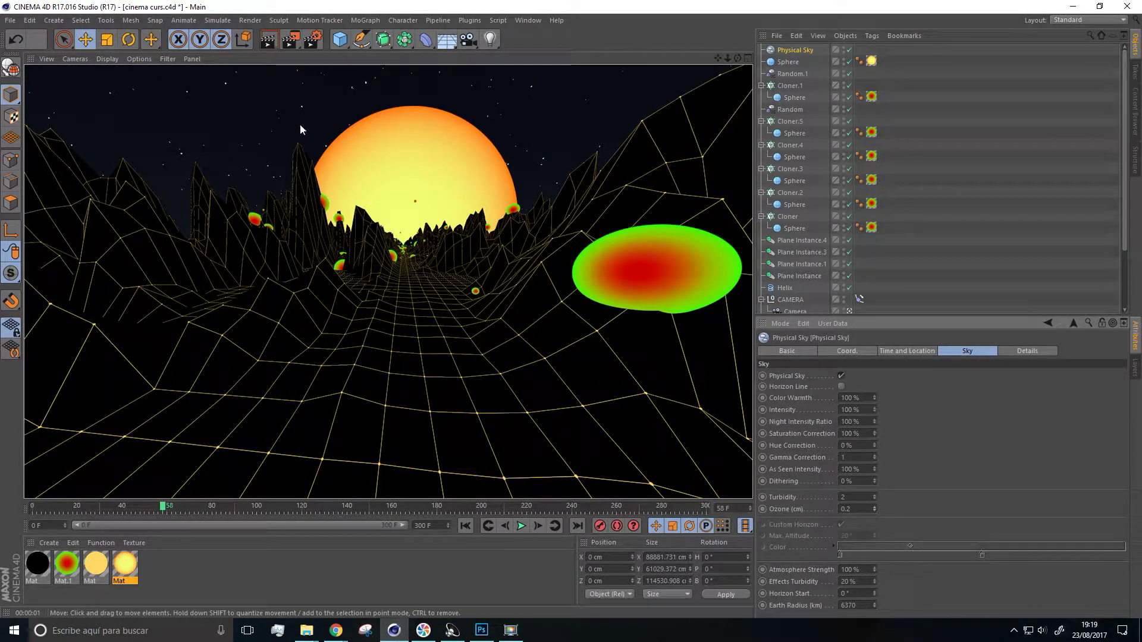
Raise the Physical Sky's Brighten Stars value to 37% and then 52%, rendering the view after each change
left_click(1025, 353)
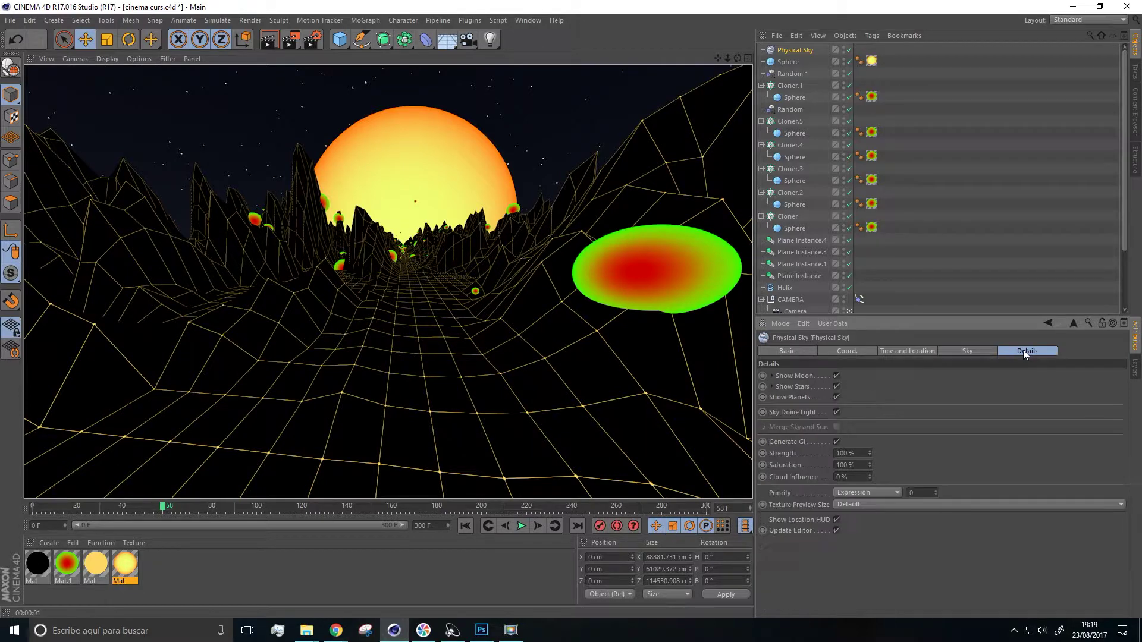
left_click(772, 386)
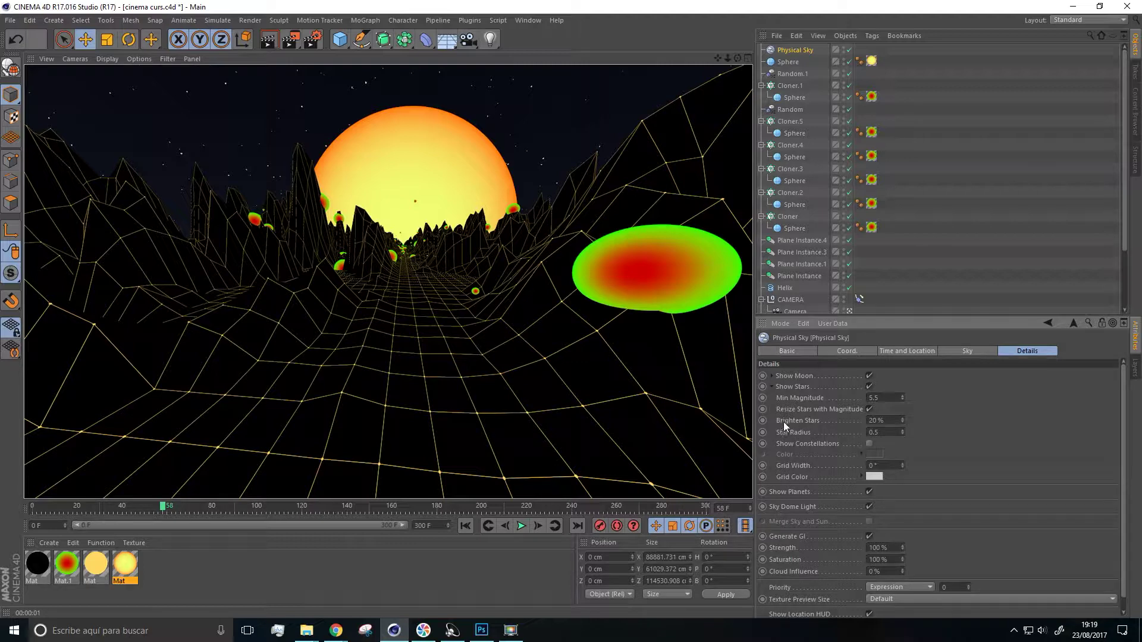
left_click_drag(900, 421, 904, 420)
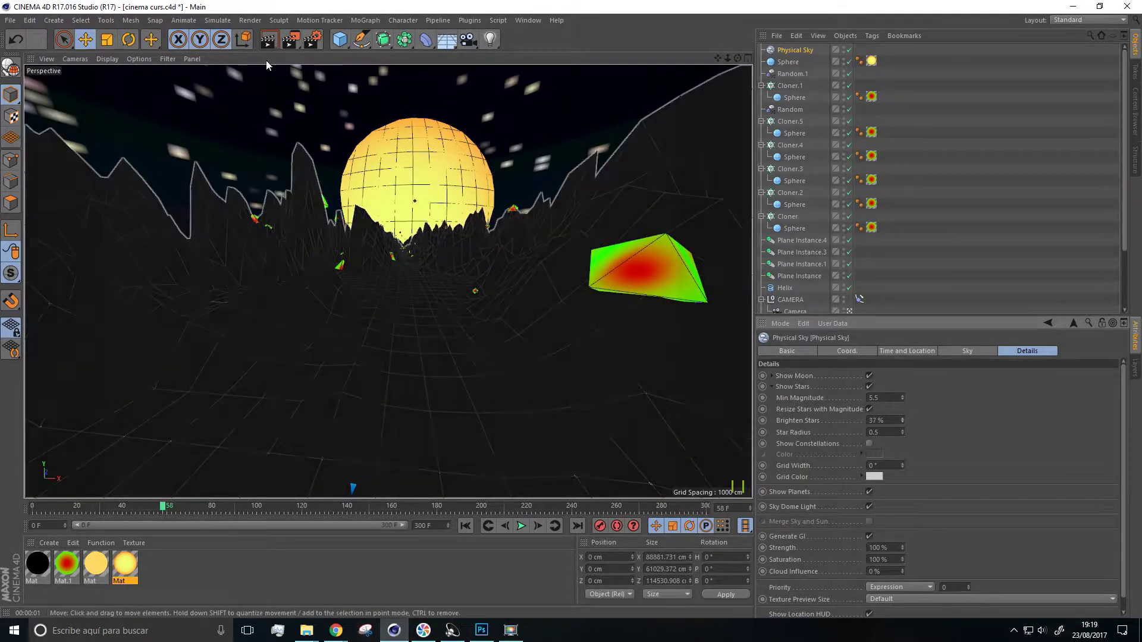
left_click(268, 41)
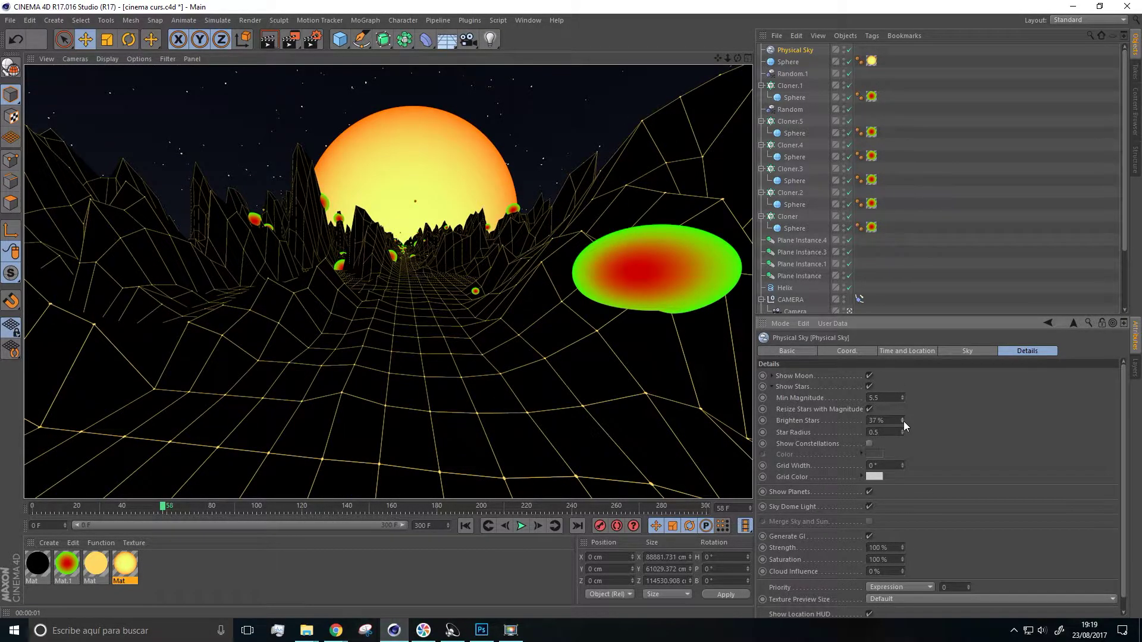
left_click_drag(903, 421, 904, 415)
left_click(268, 40)
Try a Star Radius of 1.65 for the Physical Sky and render the view
left_click_drag(902, 432, 902, 430)
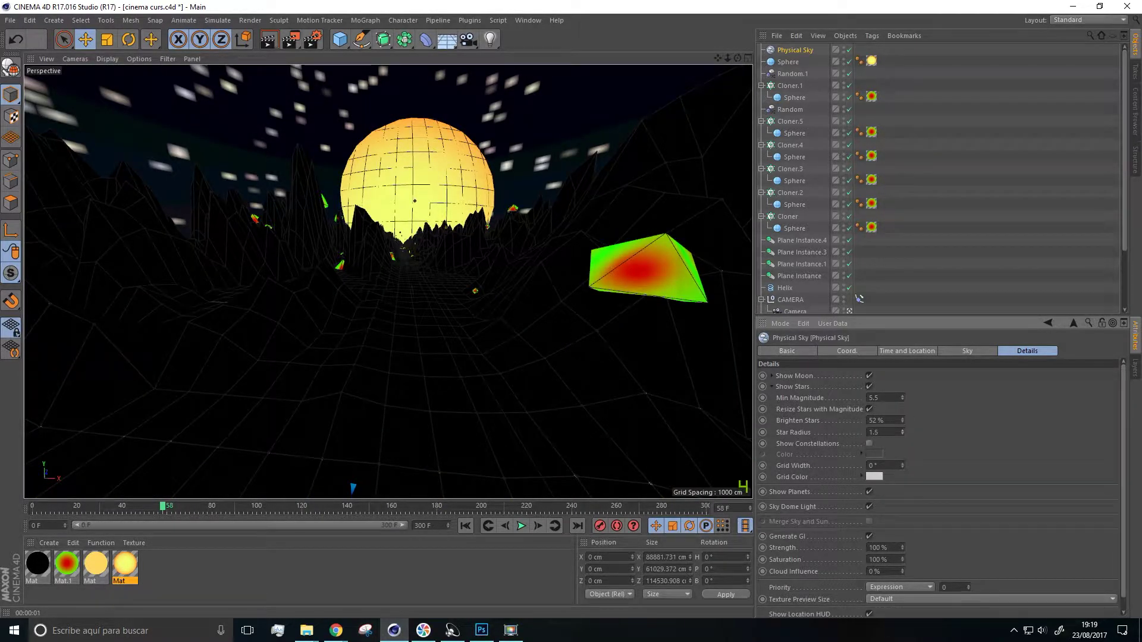
left_click_drag(901, 431, 901, 430)
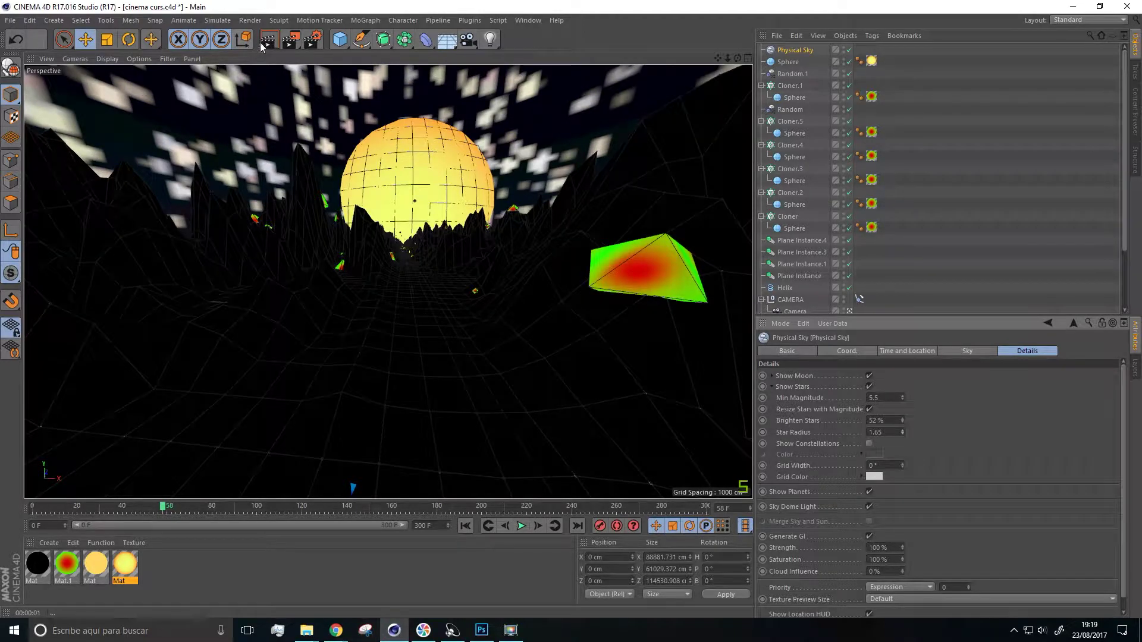
left_click(265, 41)
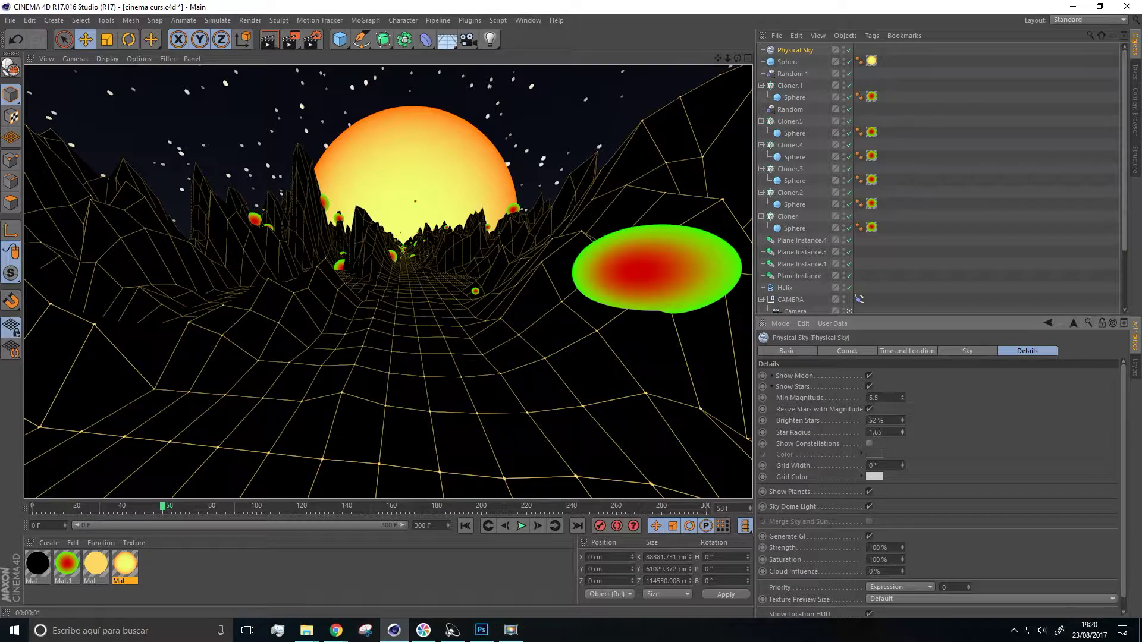
Try Star Radius values of 0.5 and 0.2 for the Physical Sky, rendering the view with 0.2
double_click(888, 433)
type("0.5")
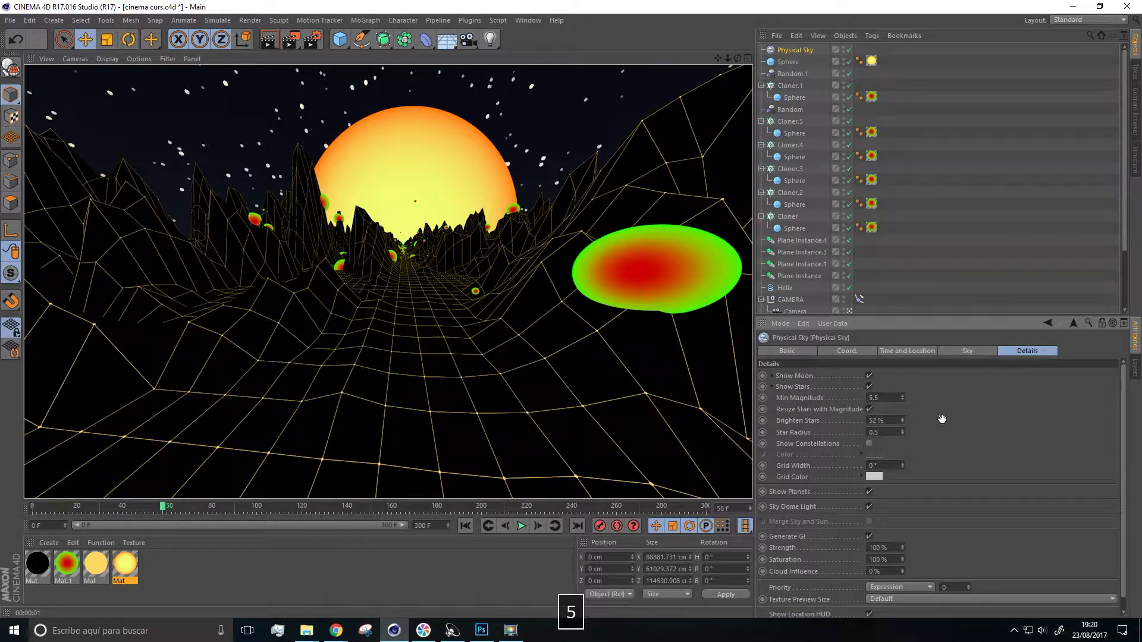
left_click(429, 319)
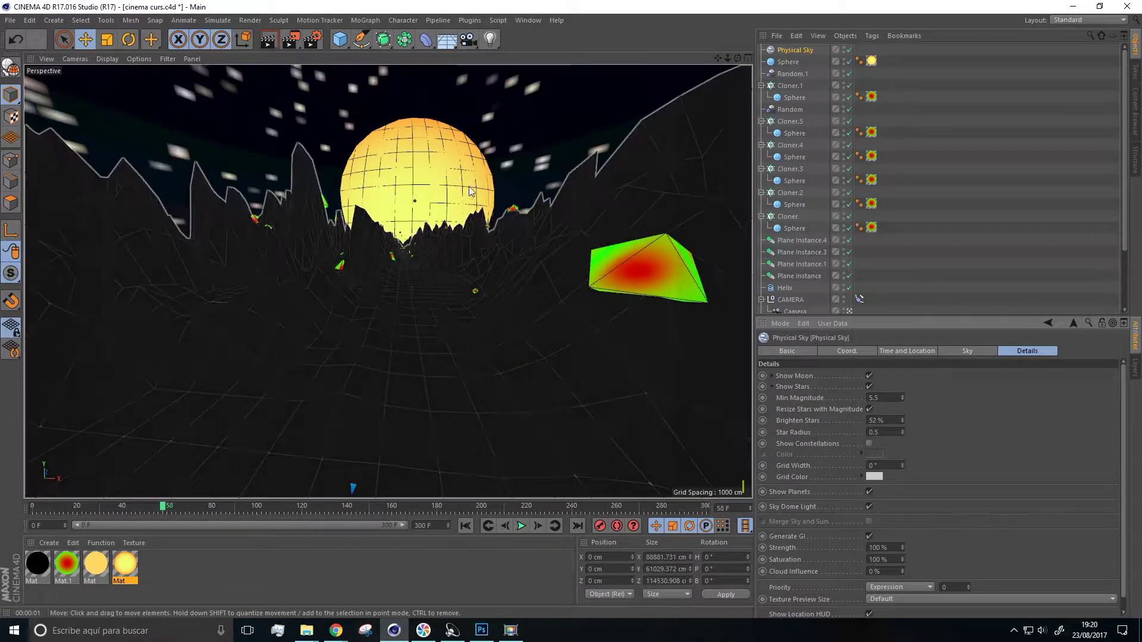
key("BackSpace")
type("2")
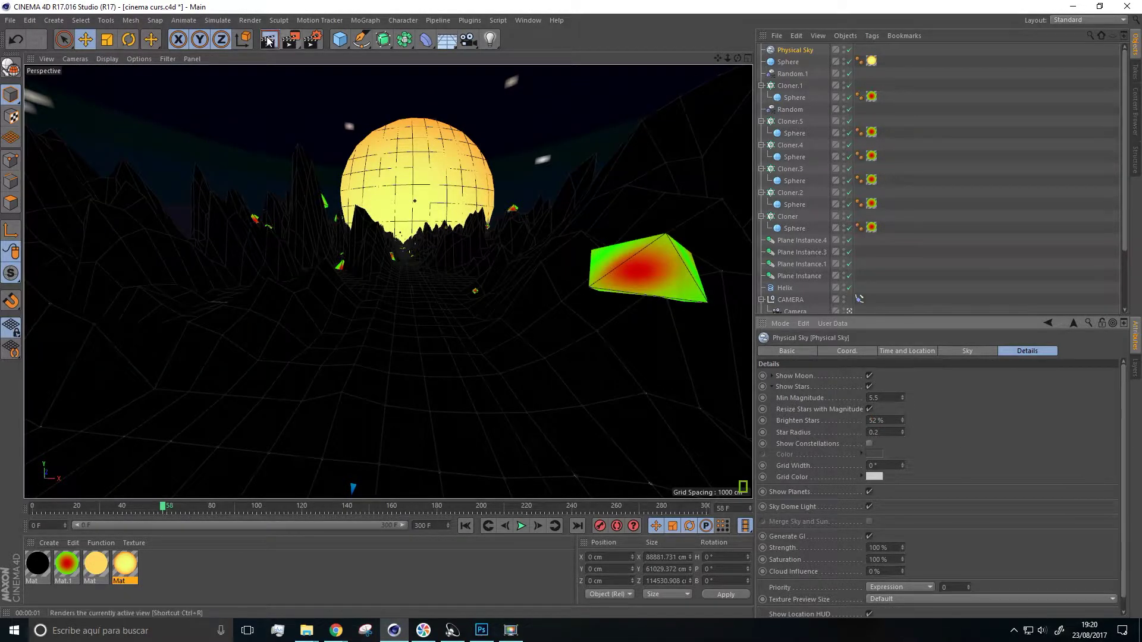
left_click(271, 41)
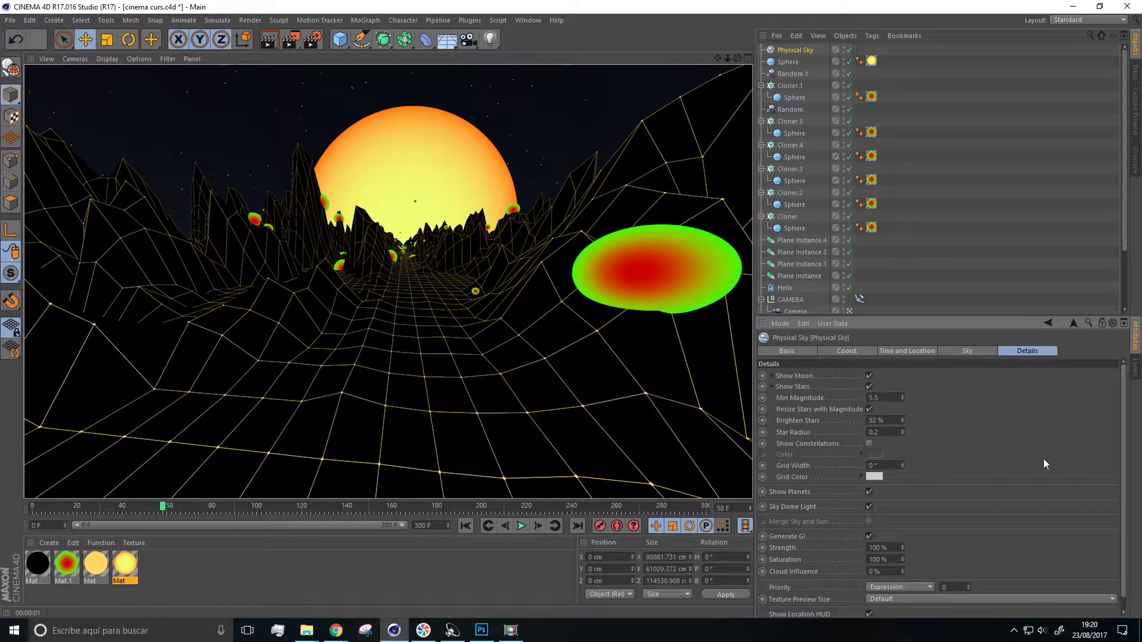
Set the Physical Sky's Star Radius to 0.3
key("BackSpace")
type("3")
left_click(961, 423)
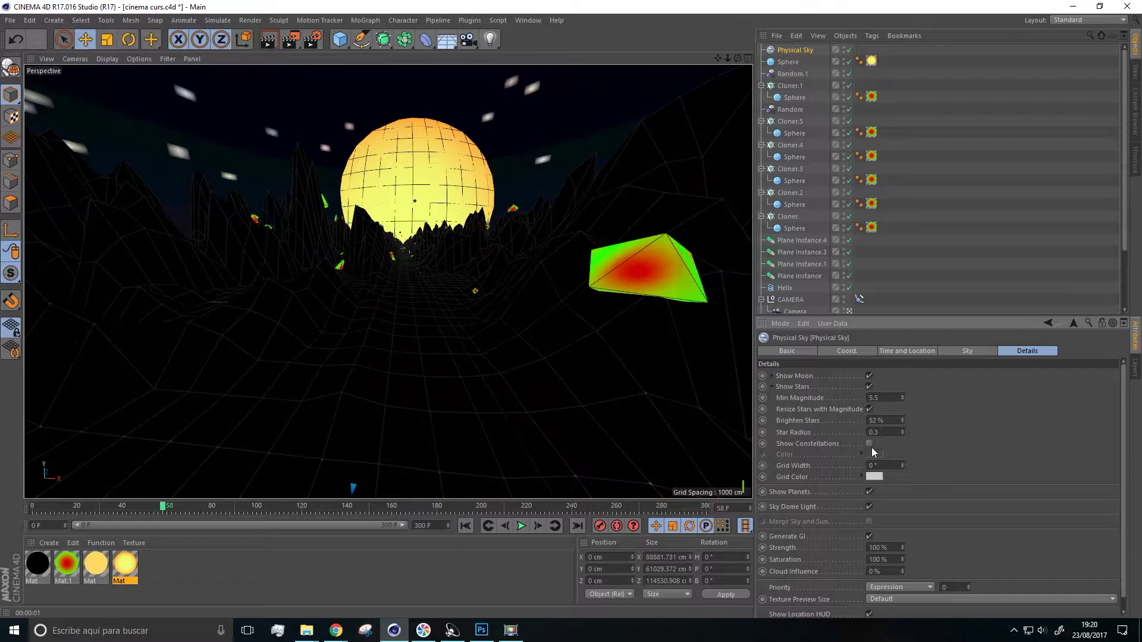
Try showing the constellations in the Physical Sky and render the view
left_click(869, 444)
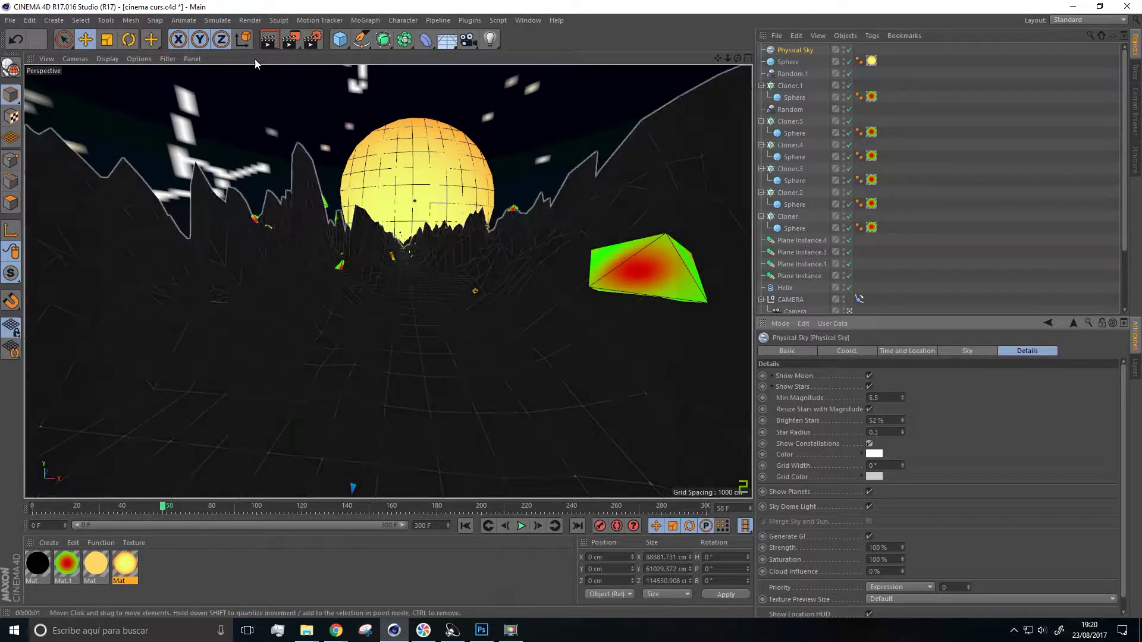
key("ctrl+r")
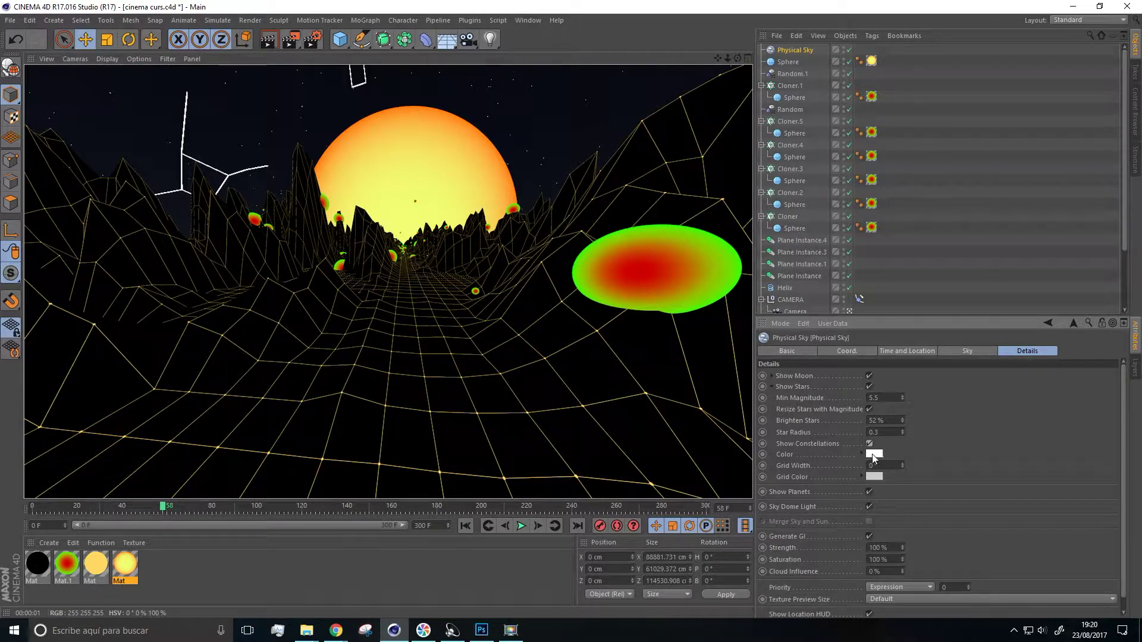
mouse_move(871, 454)
Play the animation to frame 73 and render that frame in the view
left_click(521, 525)
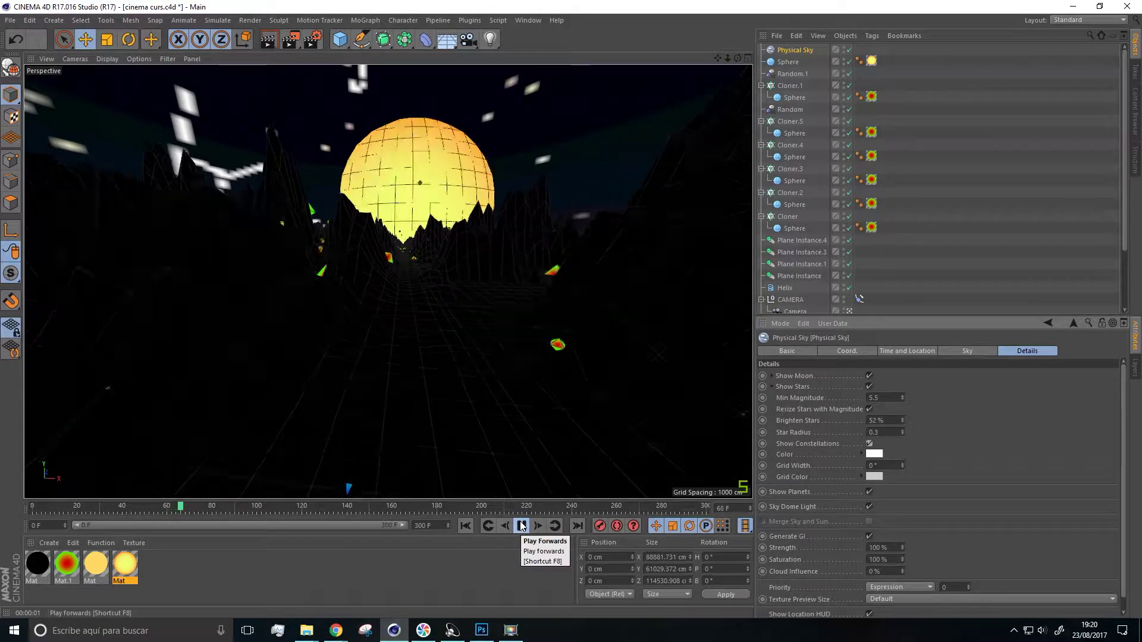
left_click(521, 526)
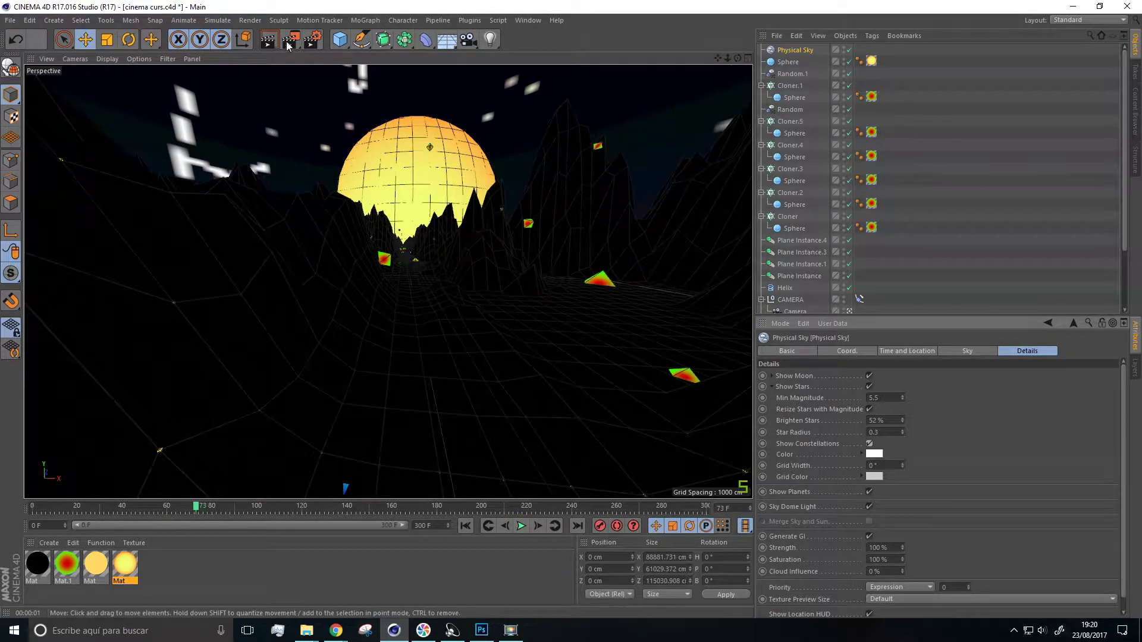
left_click(278, 42)
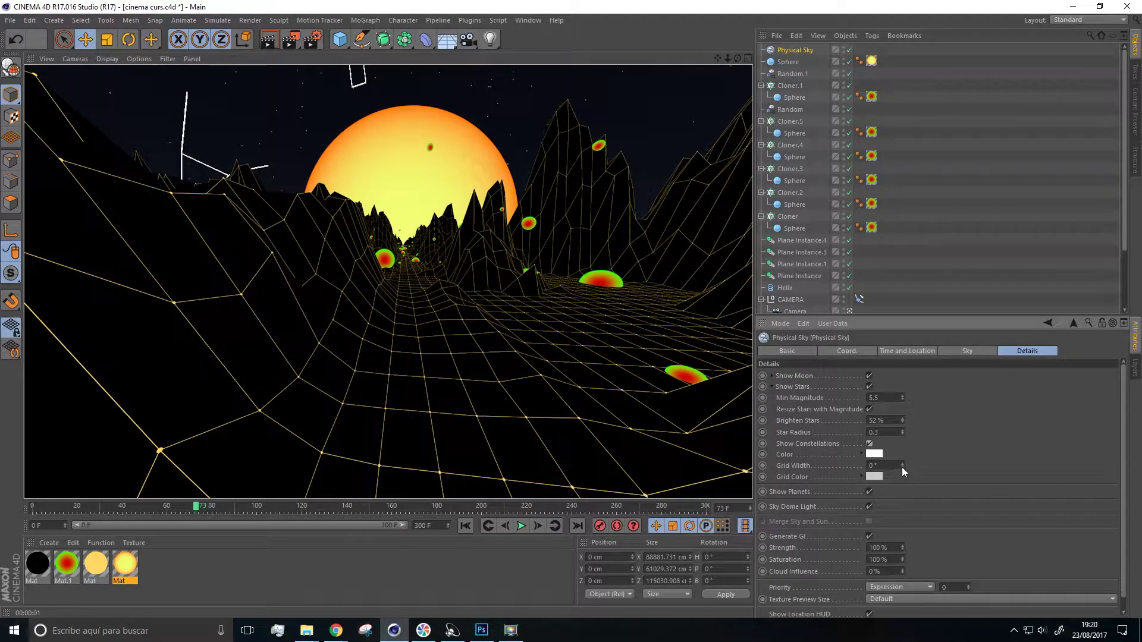
Colour the constellations magenta with a hue of 302° and about 90% saturation, and render the view
left_click(879, 454)
mouse_move(879, 466)
left_mouse_down()
mouse_move(898, 467)
mouse_move(895, 455)
left_mouse_up()
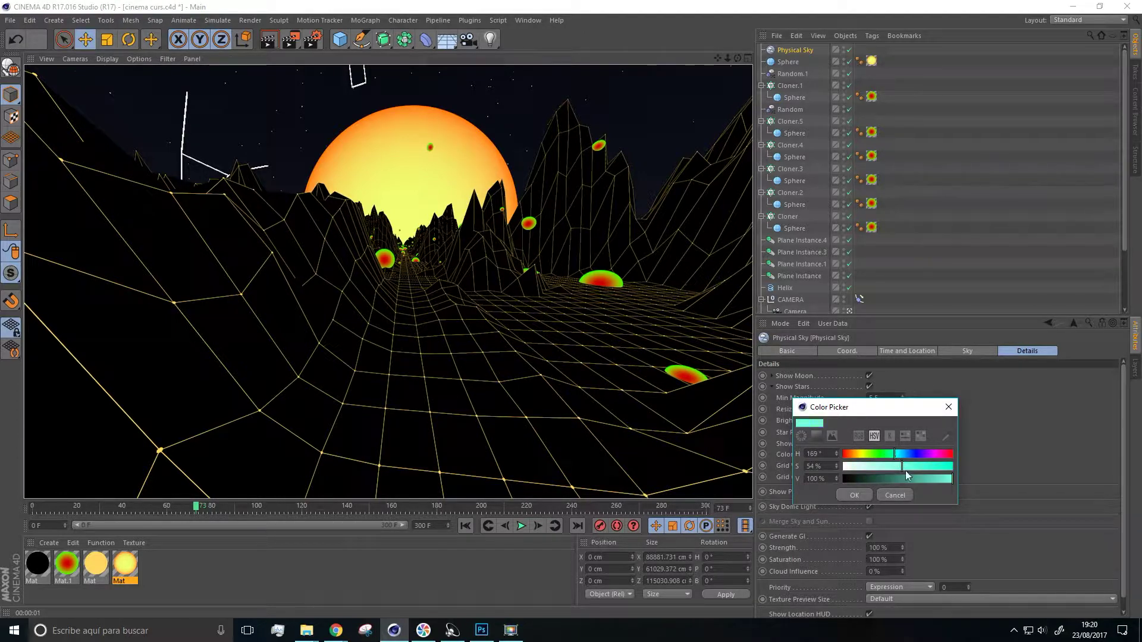
left_click(935, 455)
left_click(948, 465)
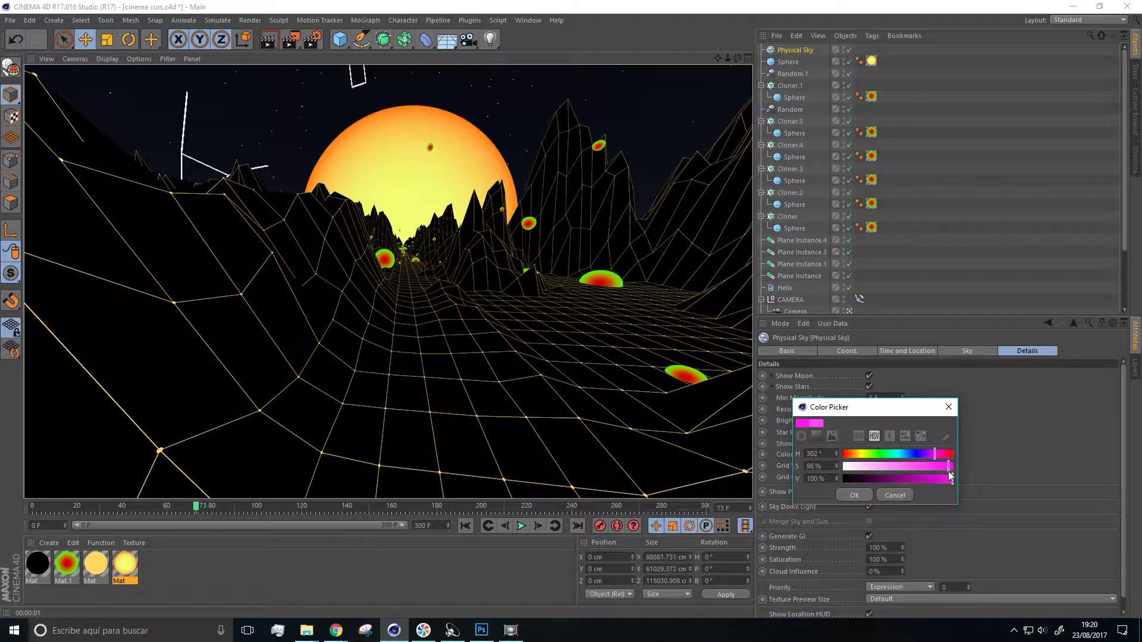
left_click(854, 494)
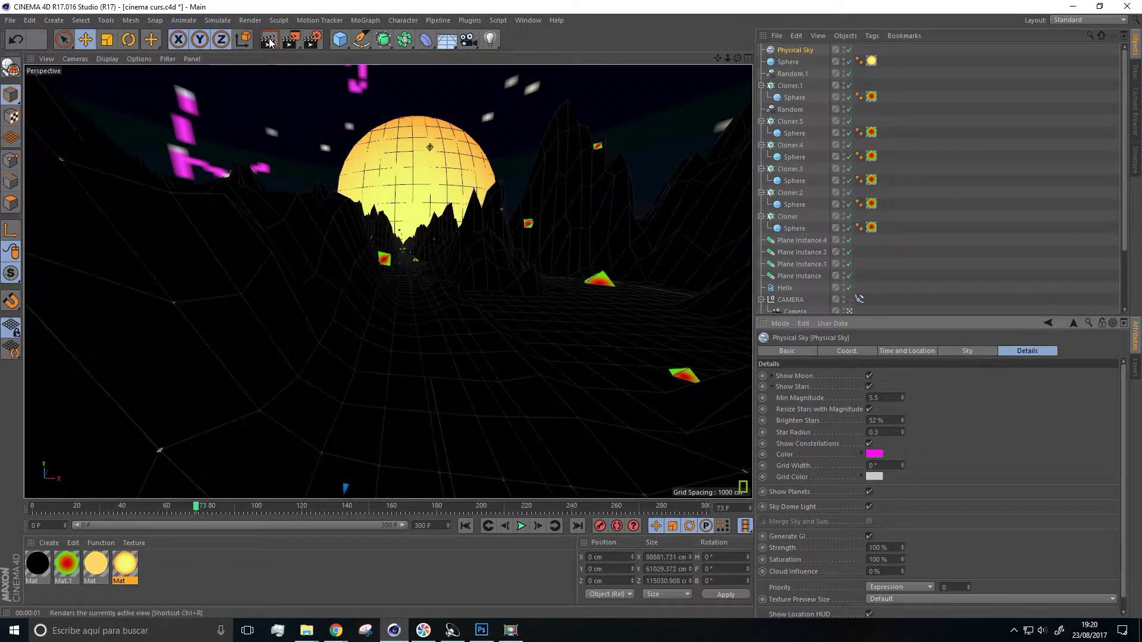
left_click(269, 40)
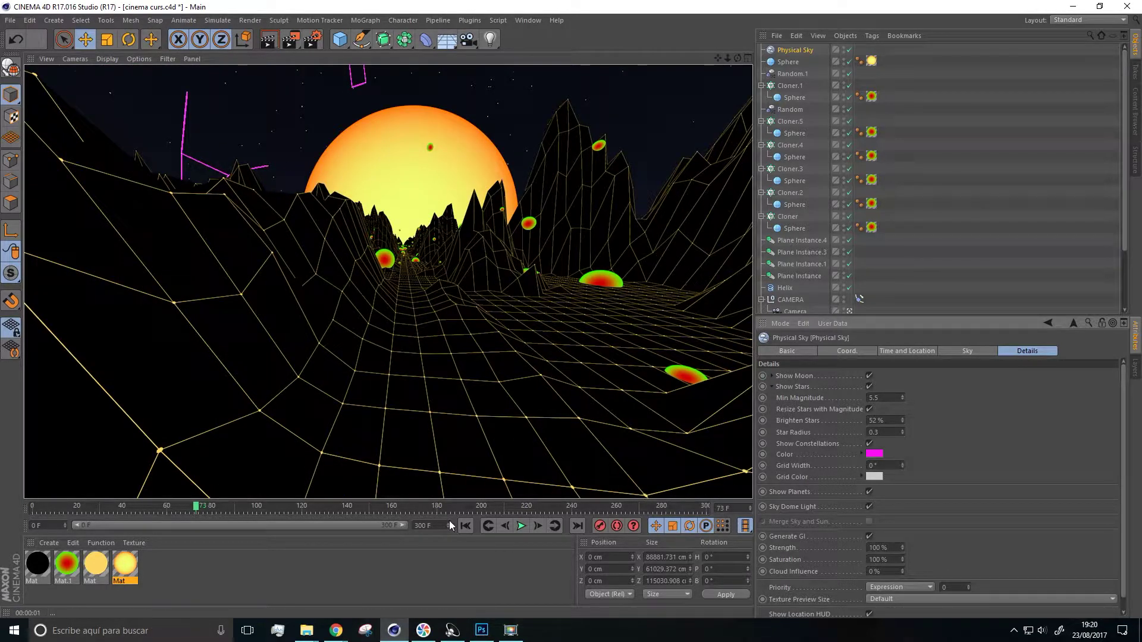
Replay the animation from the first frame to frame 12 and render the view
left_click(465, 526)
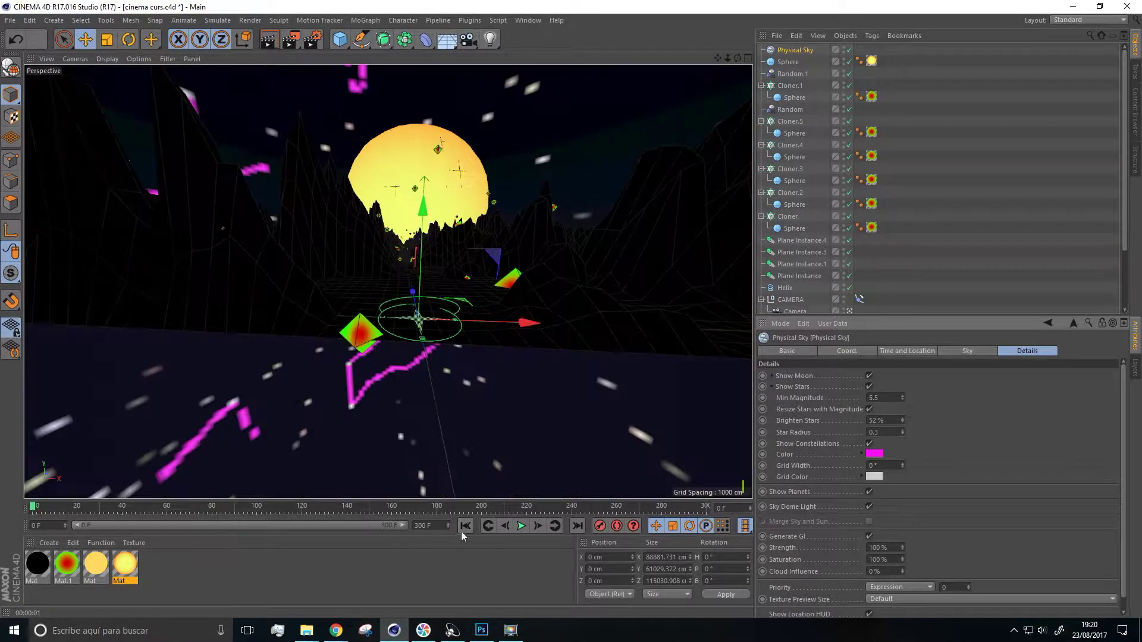
left_click(520, 526)
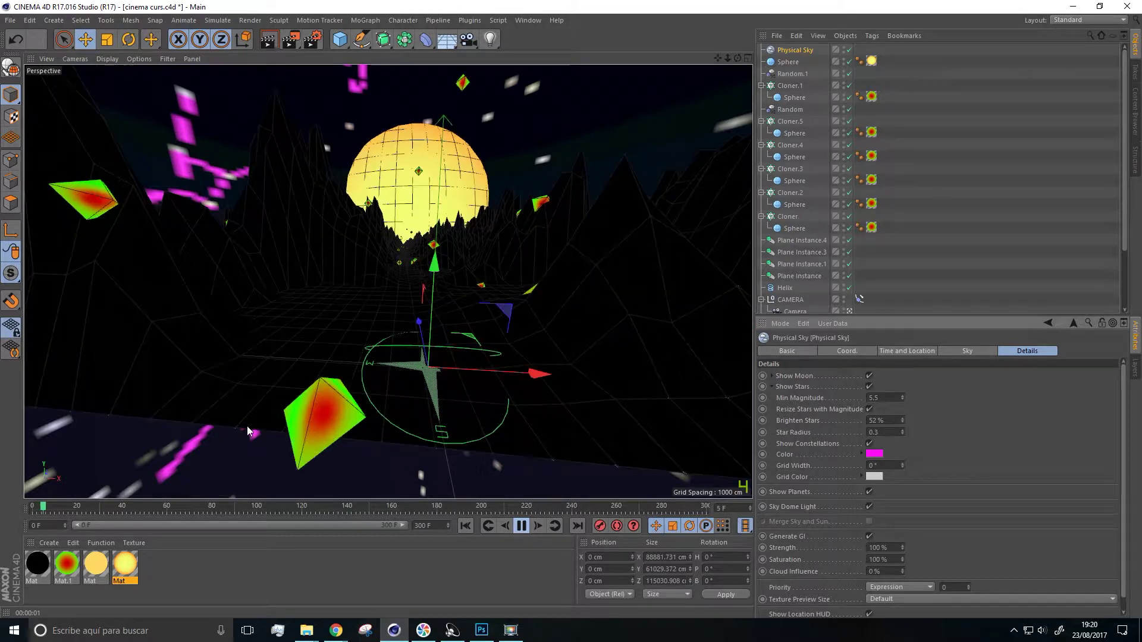
left_click(270, 40)
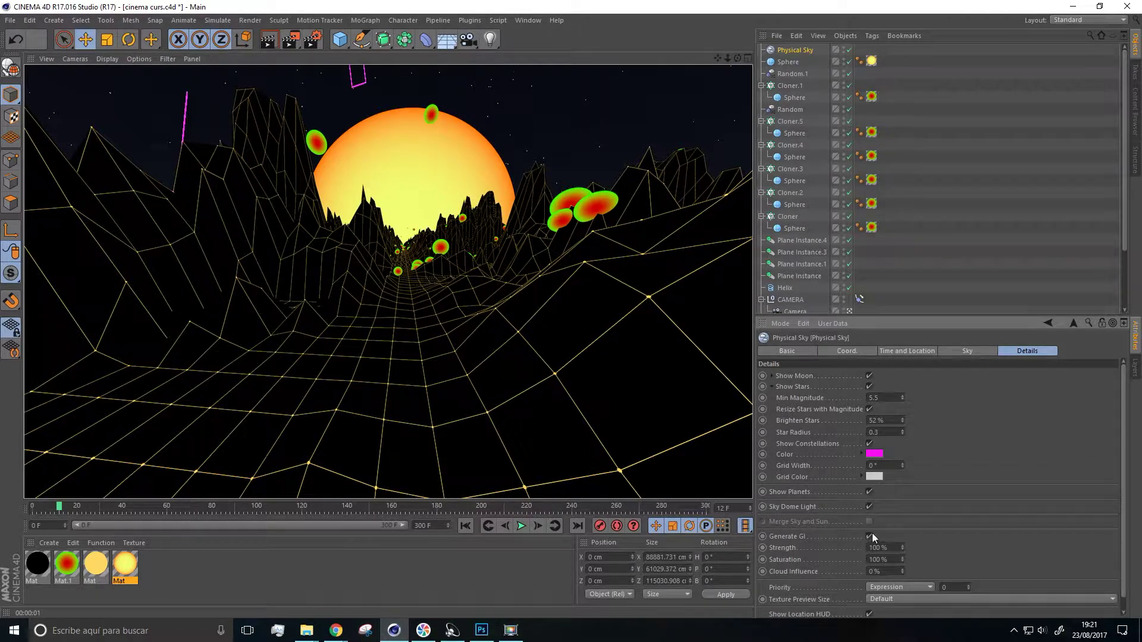
Turn off the Physical Sky's constellations and render the view again
left_click(869, 443)
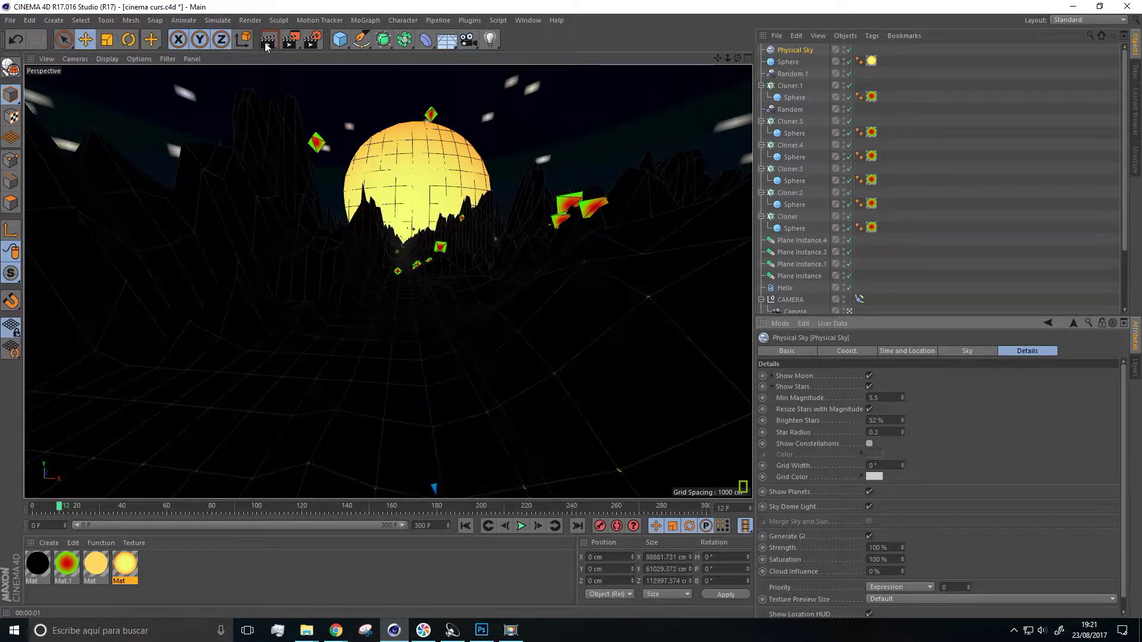
left_click(267, 43)
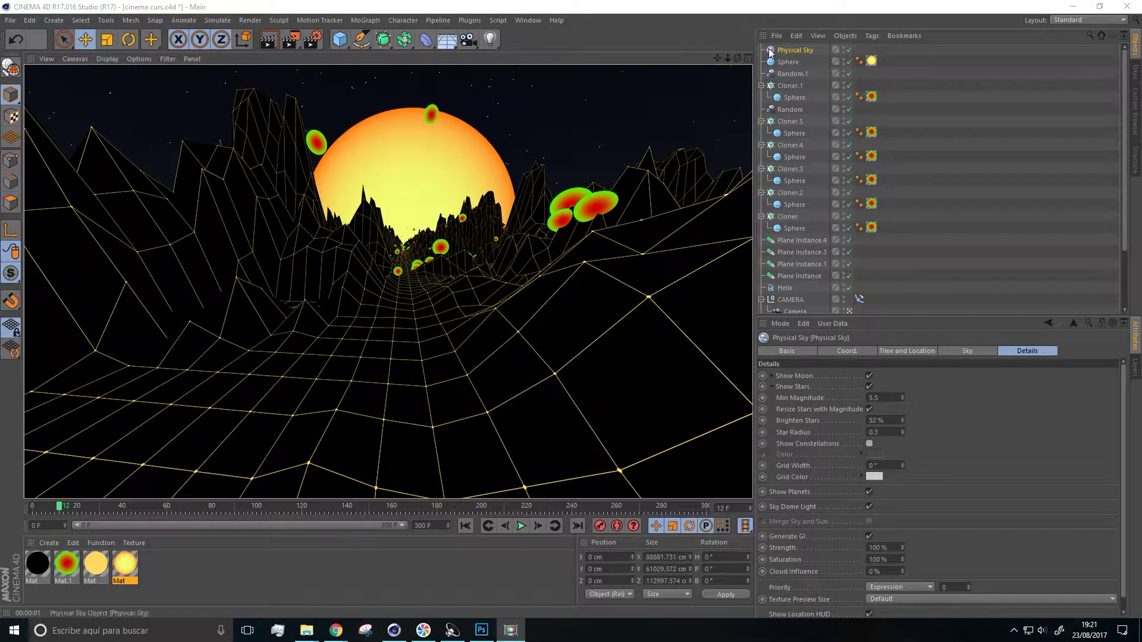
Enable Fog in the basic properties of the Physical Sky
left_click(790, 51)
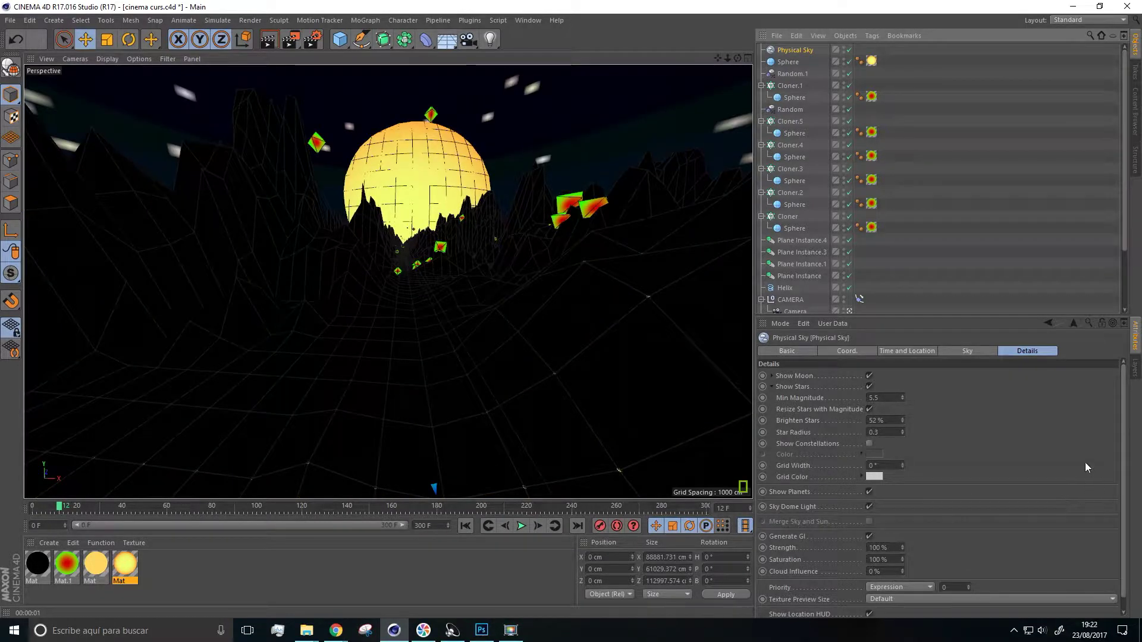
scroll(1073, 480, "down", 1)
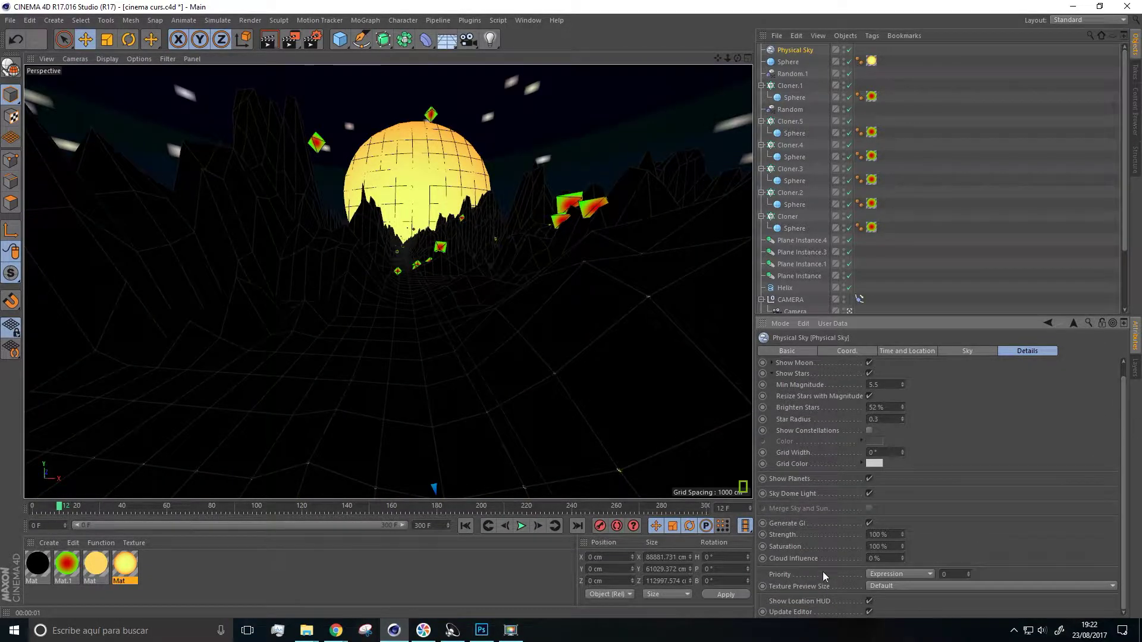
left_click(799, 354)
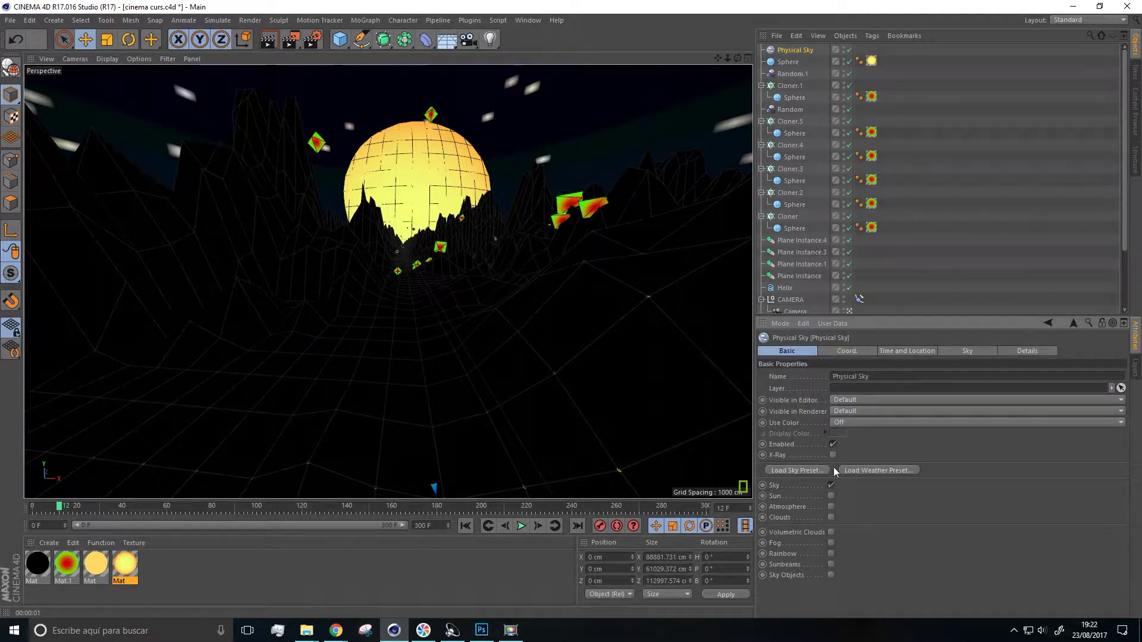
left_click(831, 543)
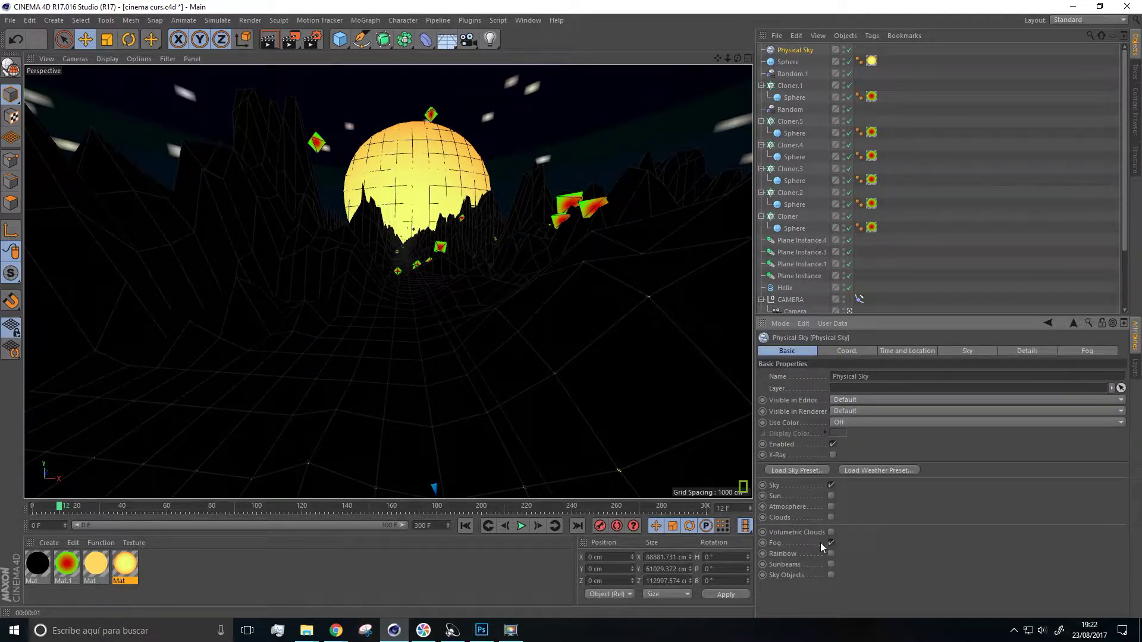
Set the Physical Sky's fog color to light cyan blue and render the view
left_click(1070, 352)
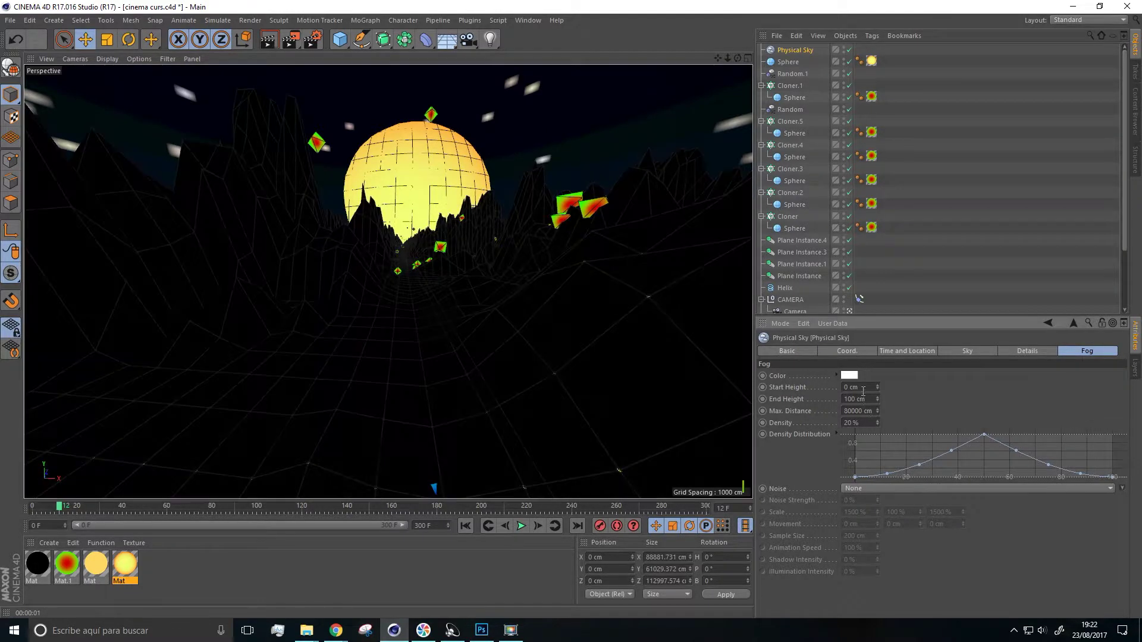
left_click(851, 375)
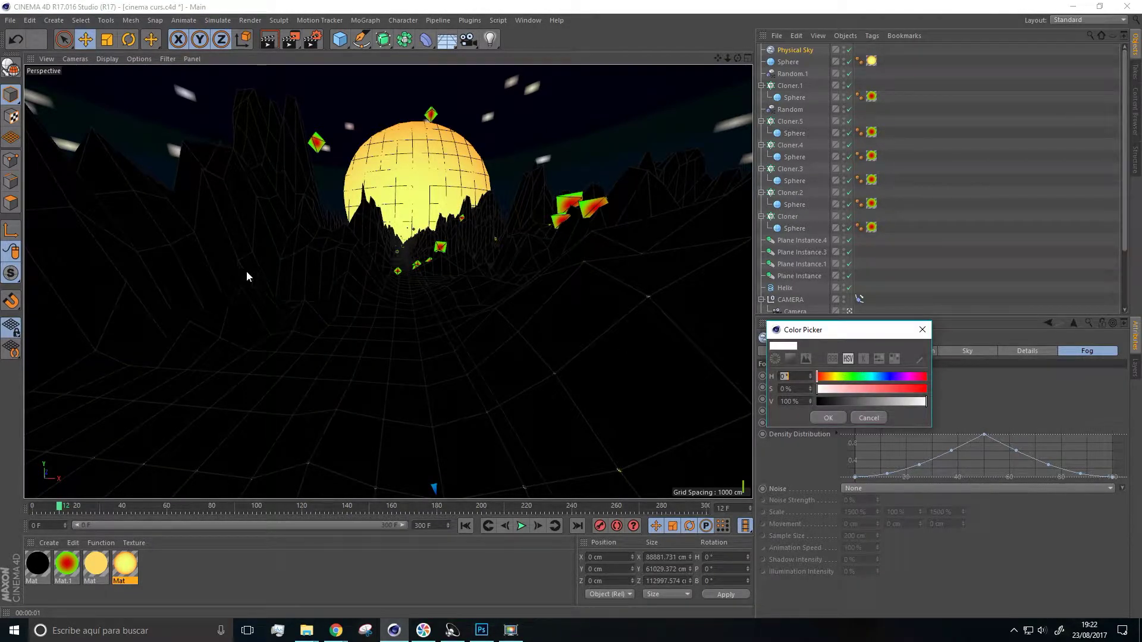
left_click(876, 376)
left_click(875, 390)
left_click(827, 417)
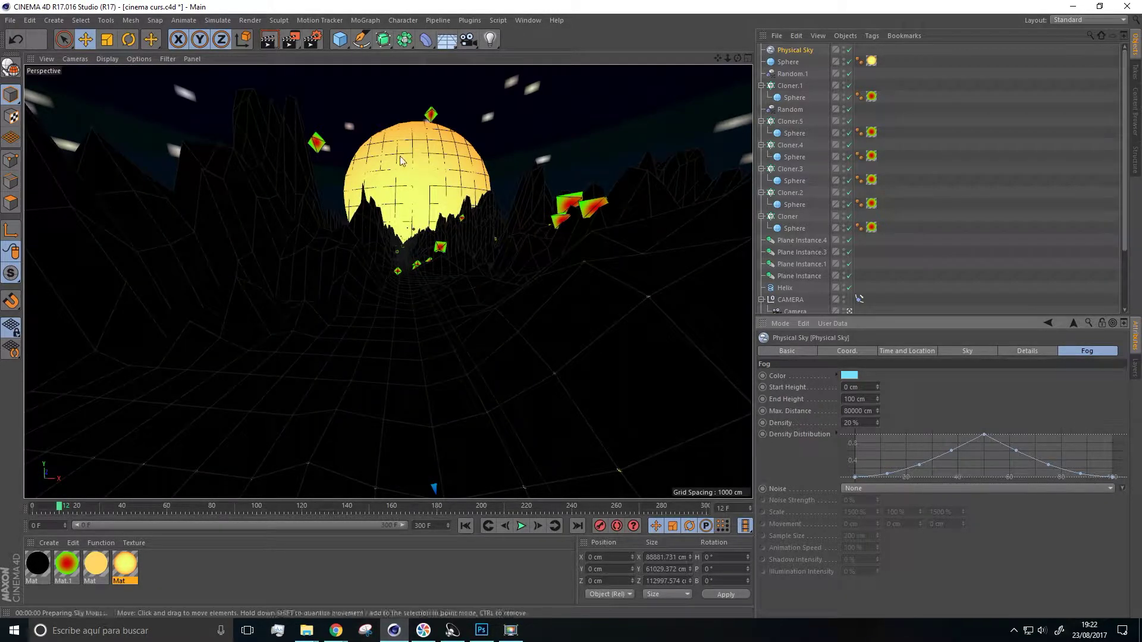
left_click(270, 41)
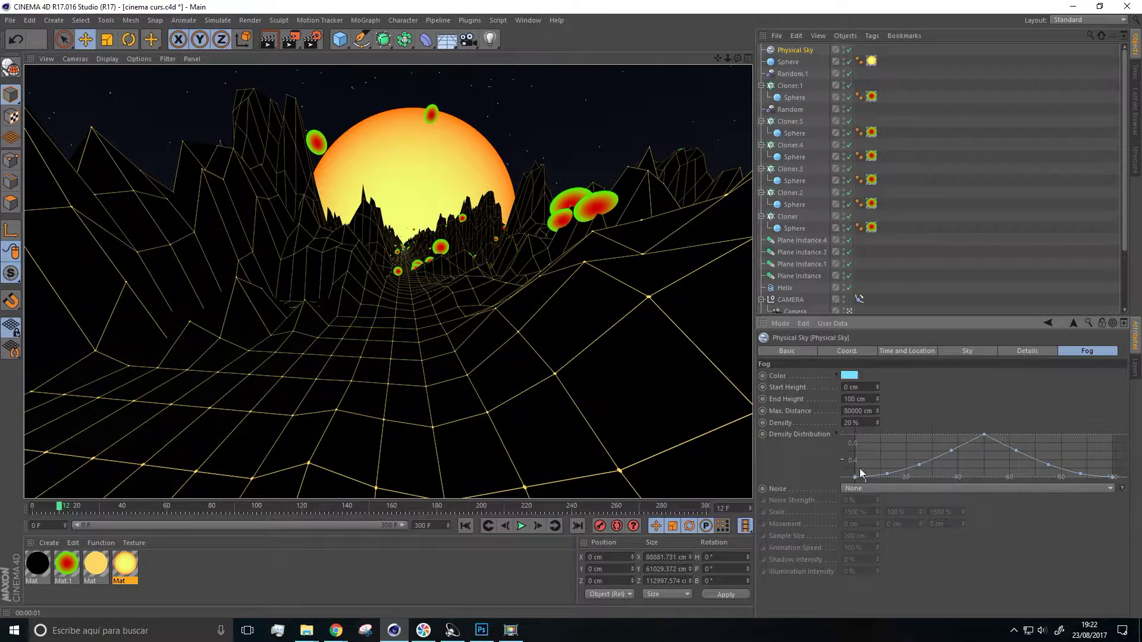
Play the animation on to frame 23 and render that frame in the view
left_click(521, 526)
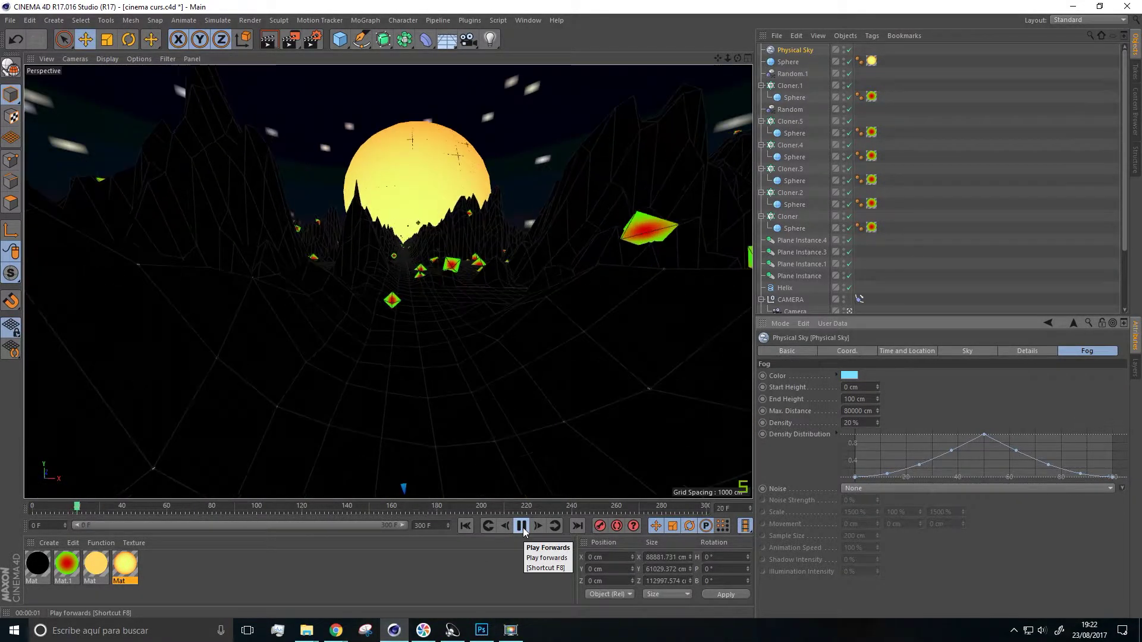
left_click(521, 527)
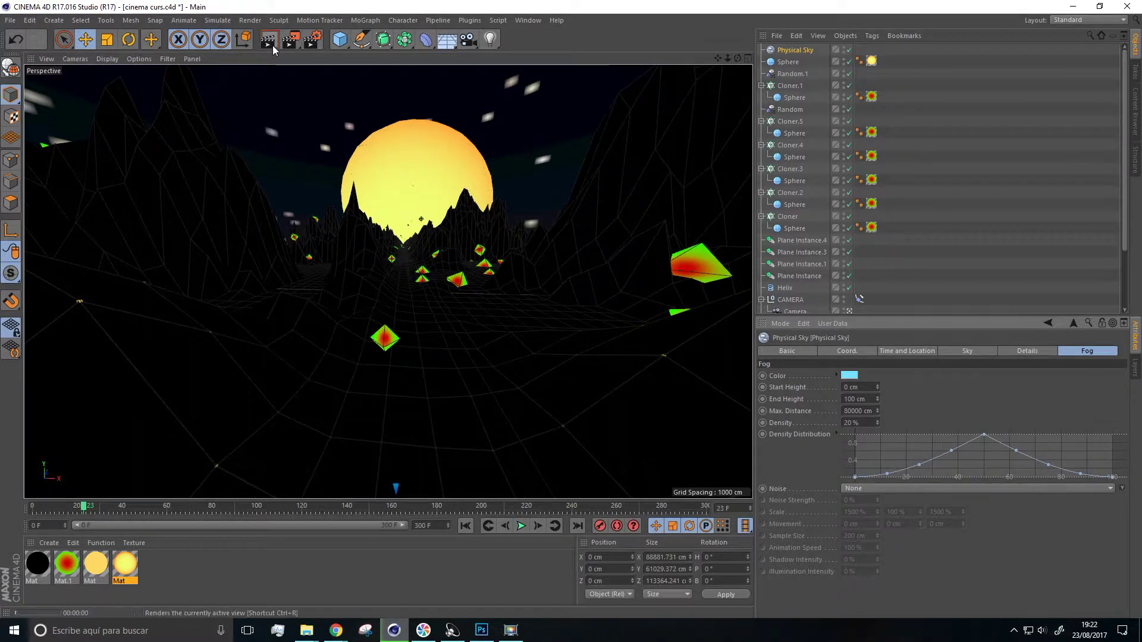
left_click(273, 48)
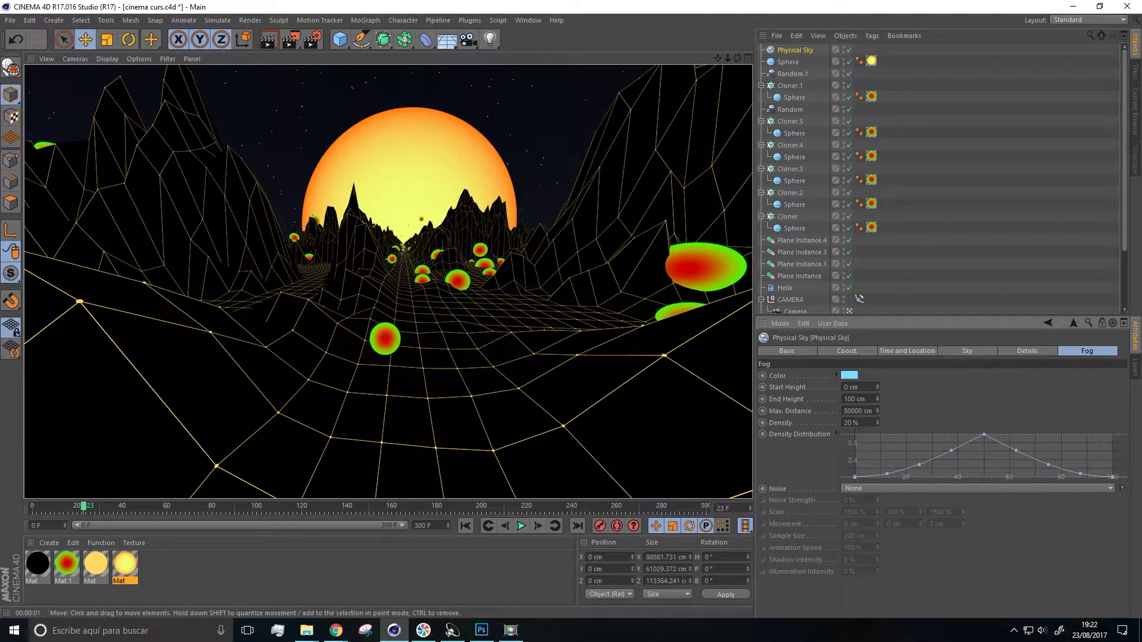
left_click(336, 630)
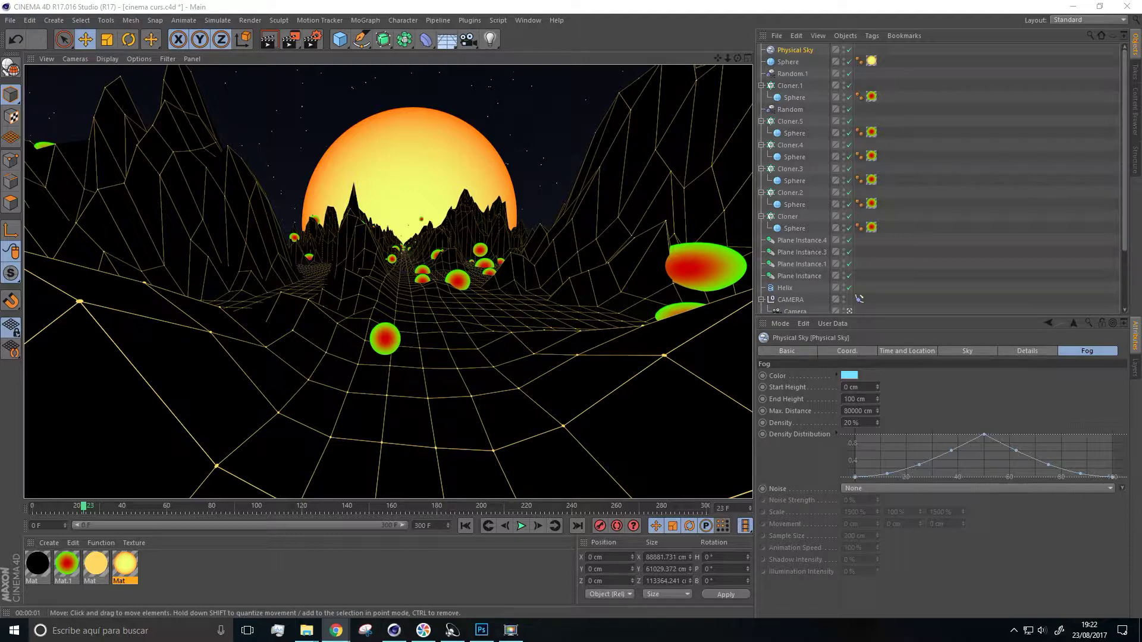
Set the fog's start height to -500 cm and its end height to 300 cm
left_click(860, 388)
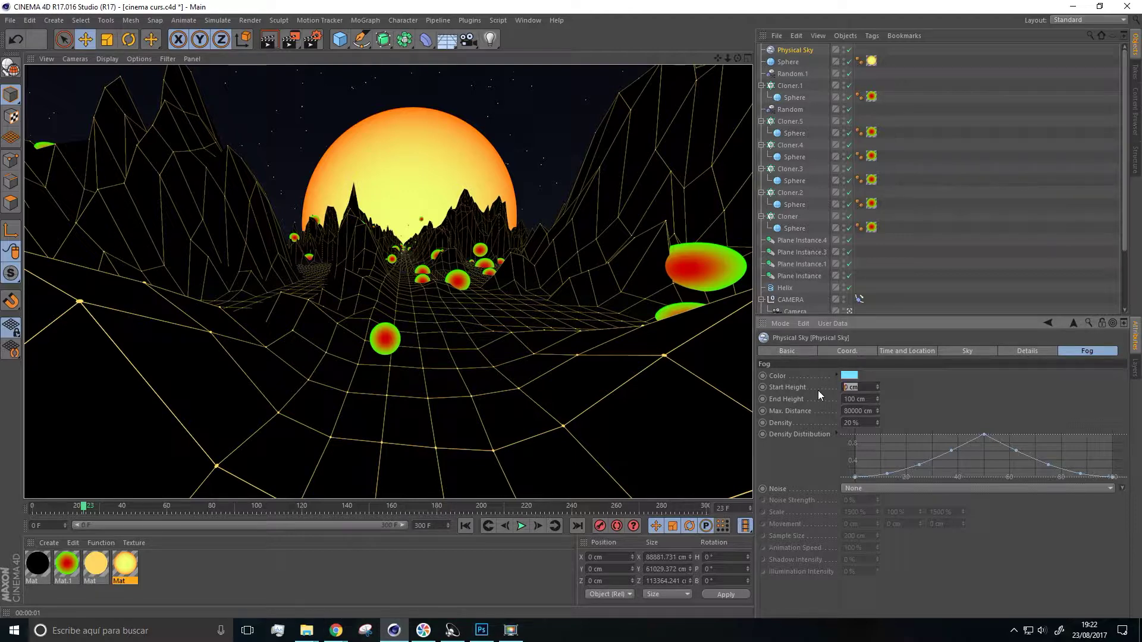
type("-5")
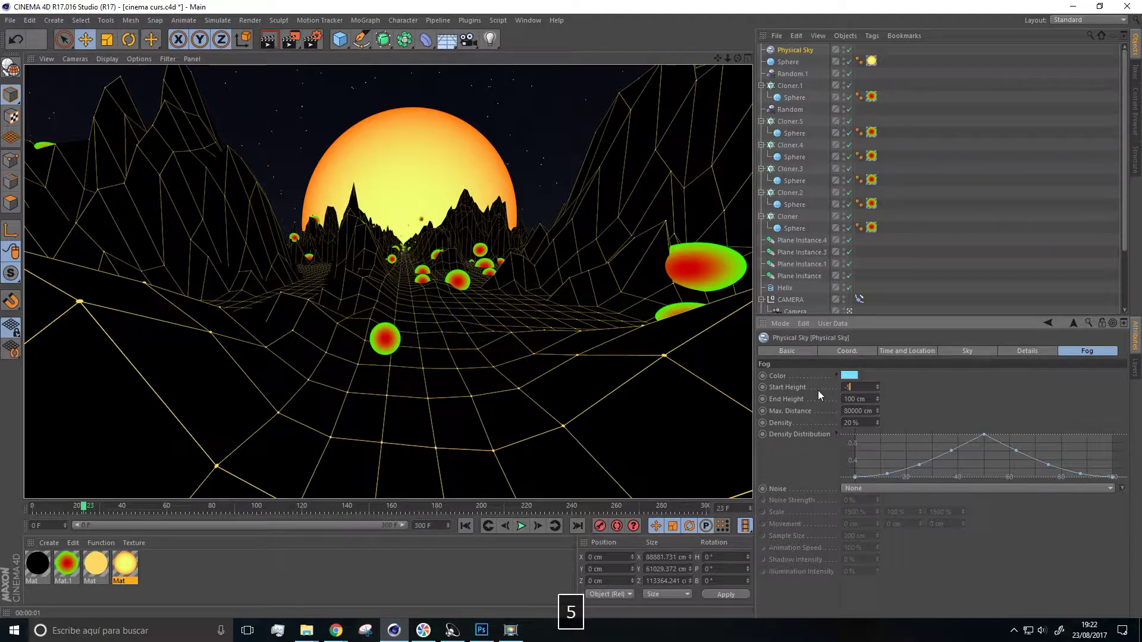
type("00")
key("Return")
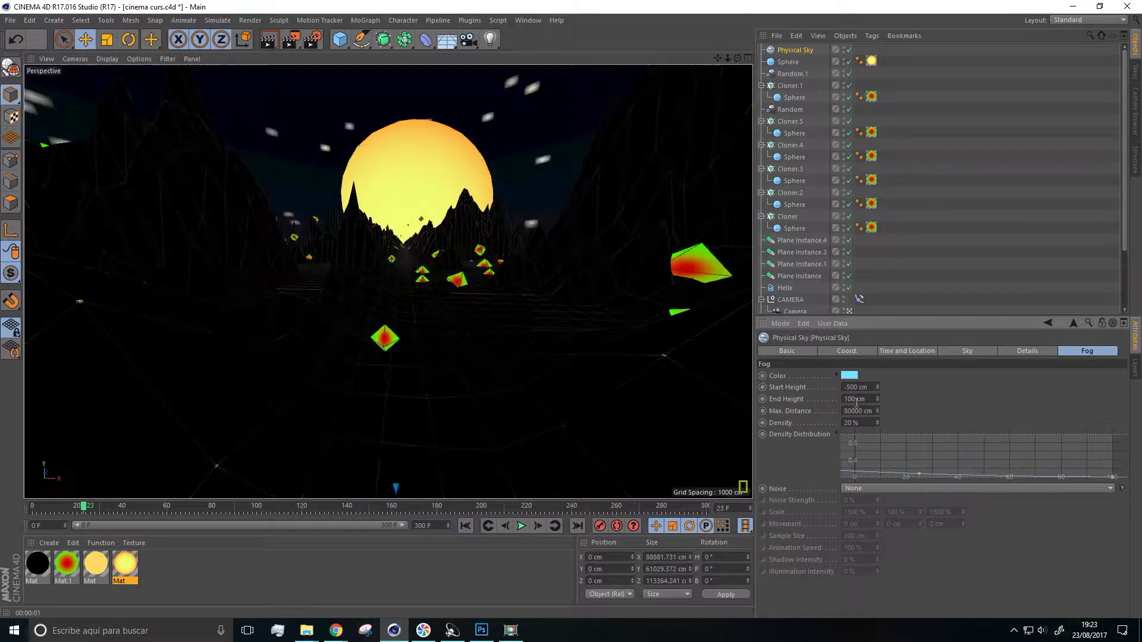
double_click(855, 399)
type("300")
key("Return")
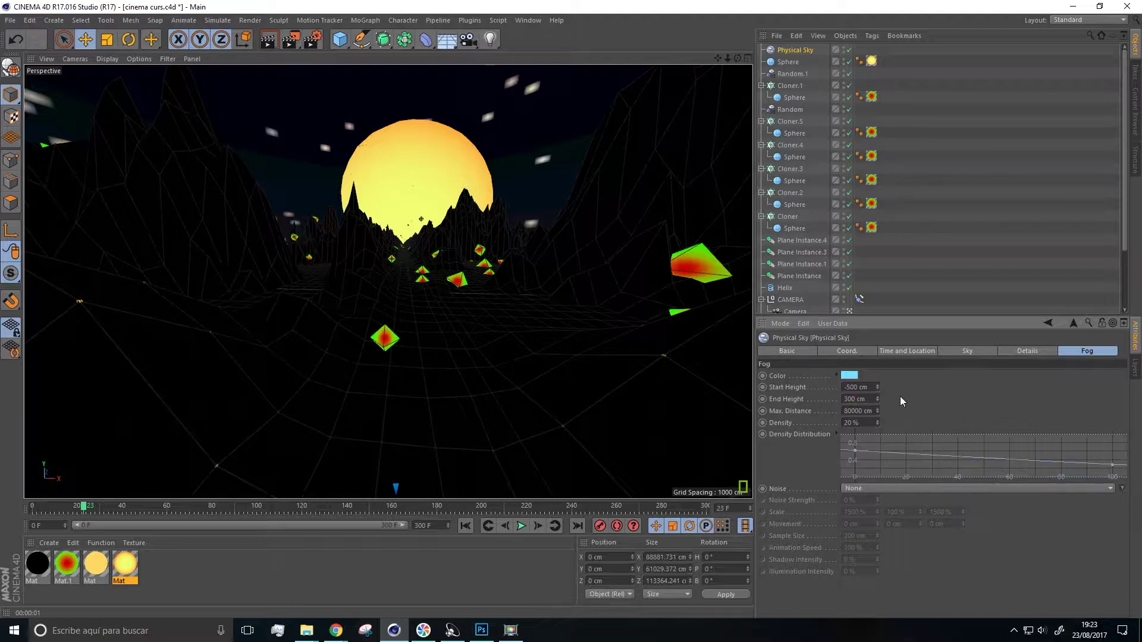
Lower the fog's start height to -1000 cm
double_click(859, 387)
type("0")
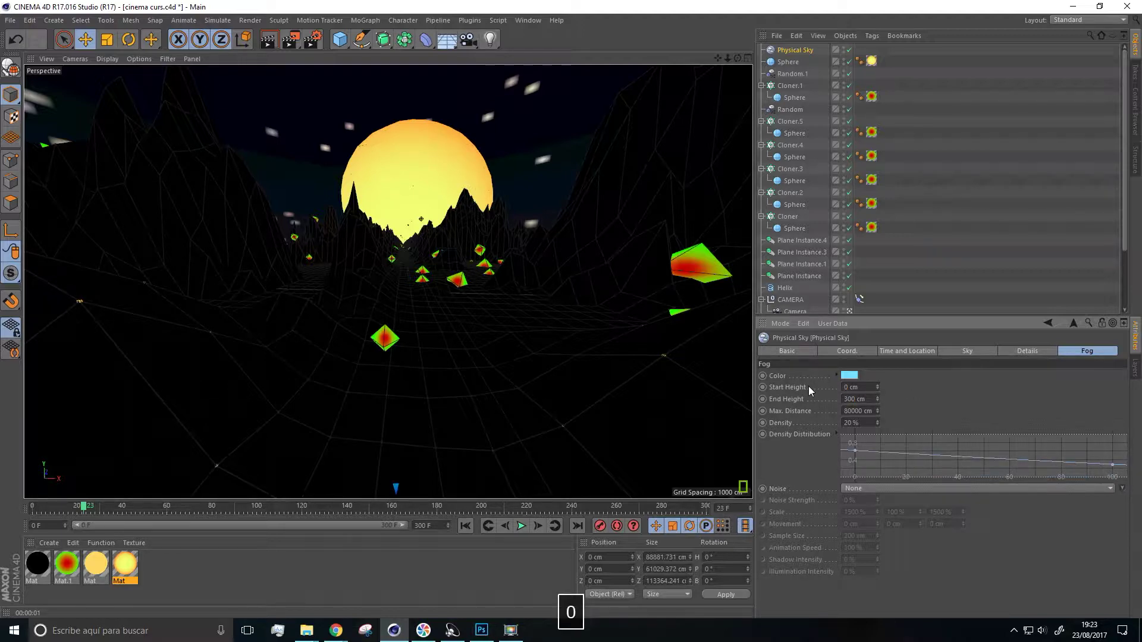
key("BackSpace")
type("-500")
left_click(894, 397)
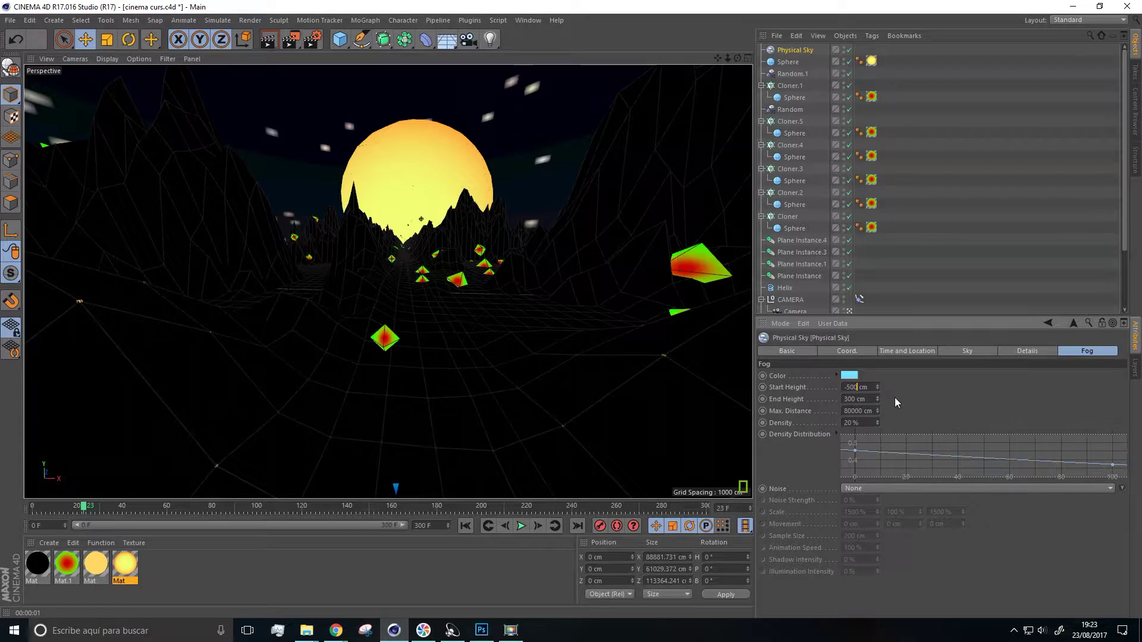
left_click(855, 385)
key("BackSpace")
type("10")
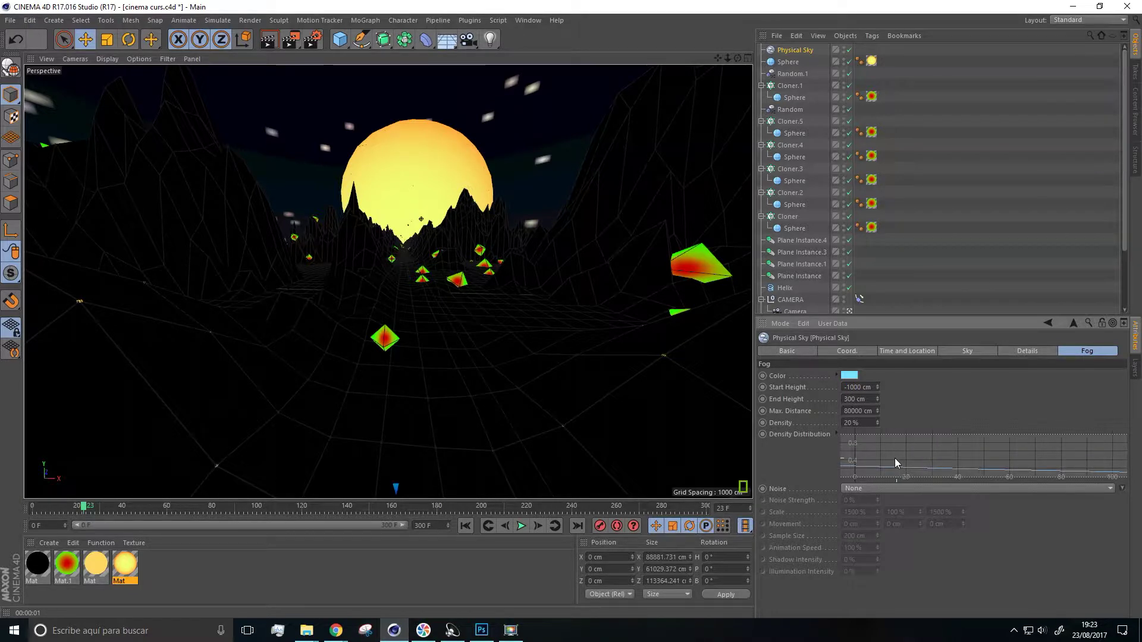
Play the animation on to frame 30 and render the view with the new fog heights
left_click_drag(968, 468, 887, 465)
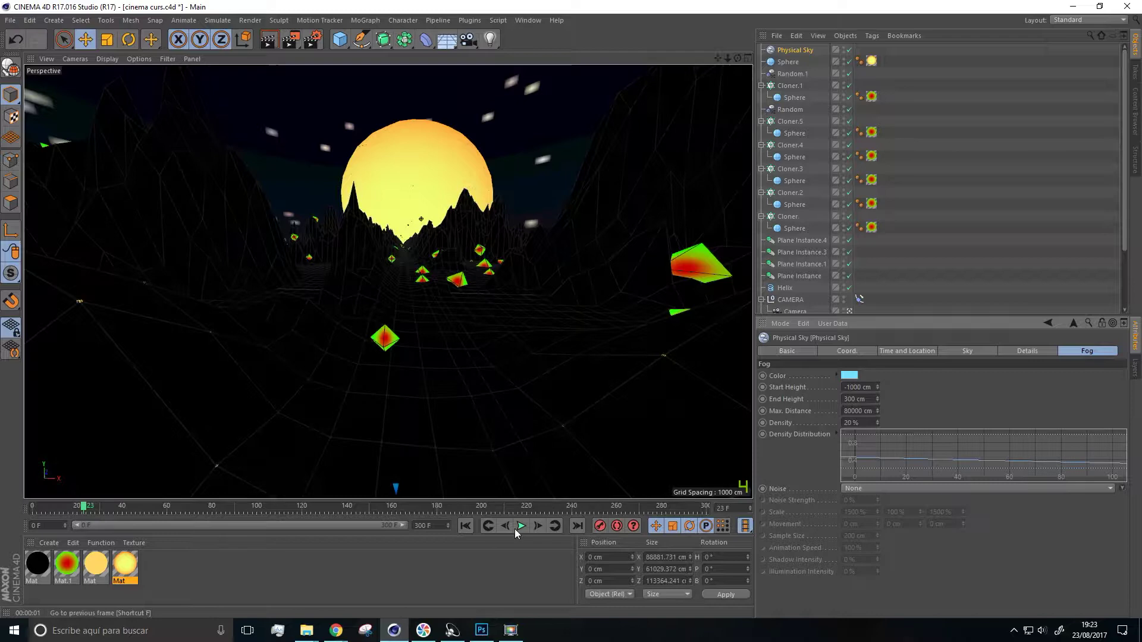
left_click(521, 525)
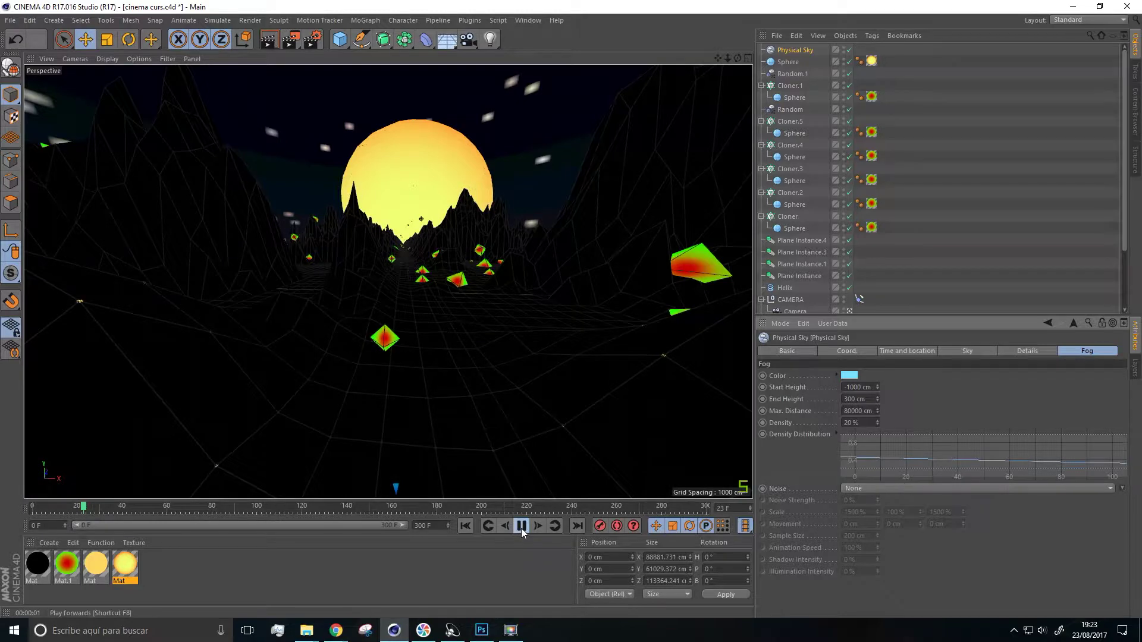
left_click(272, 40)
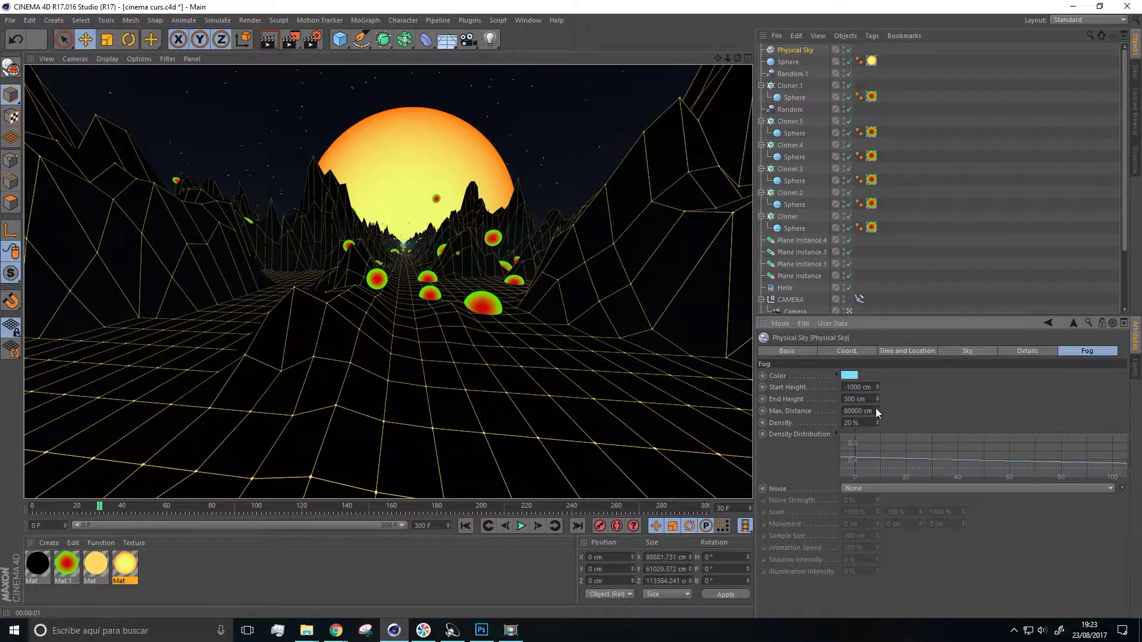
Try maximum fog distances of 200 cm and 100000 cm, rendering the view for each
left_click_drag(877, 411, 877, 431)
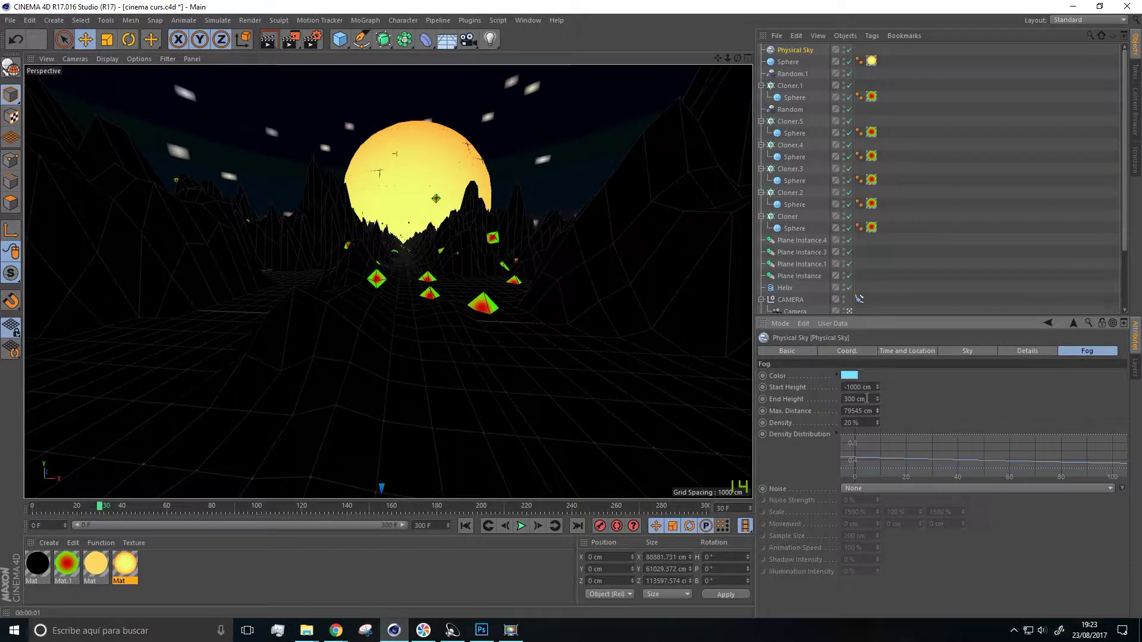
double_click(853, 411)
type("200")
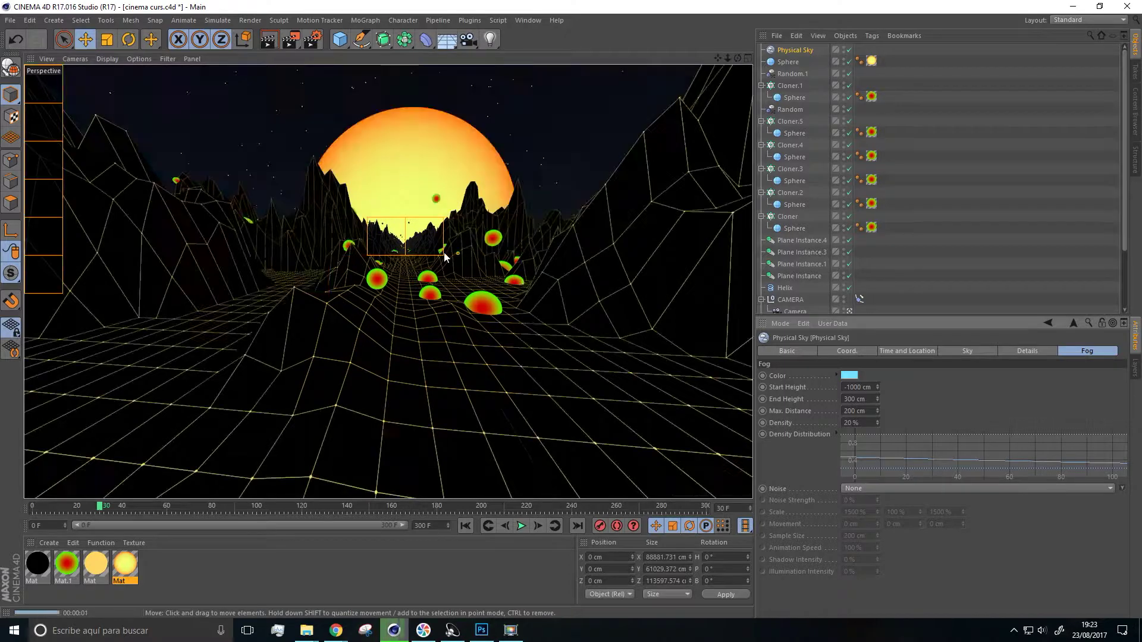
left_click_drag(854, 415, 784, 401)
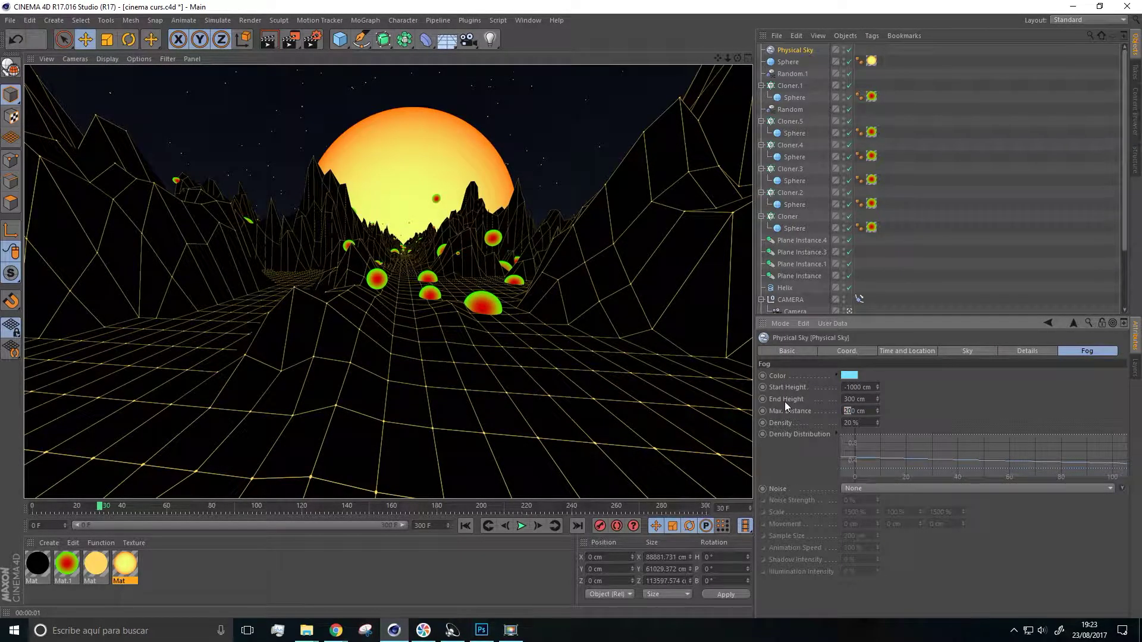
type("10000")
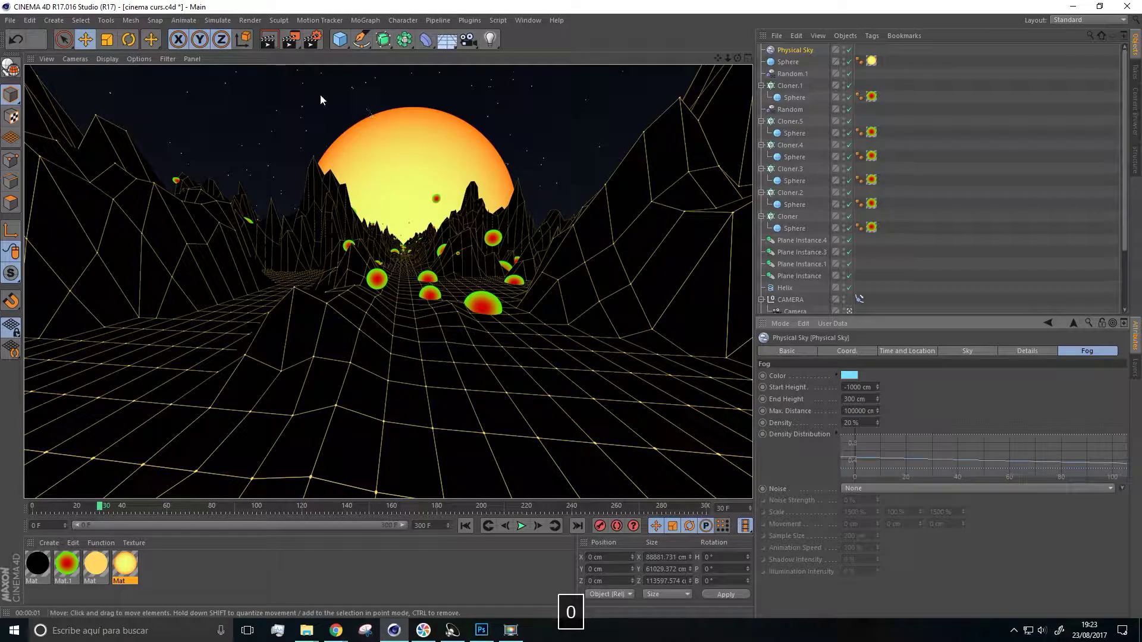
left_click(266, 46)
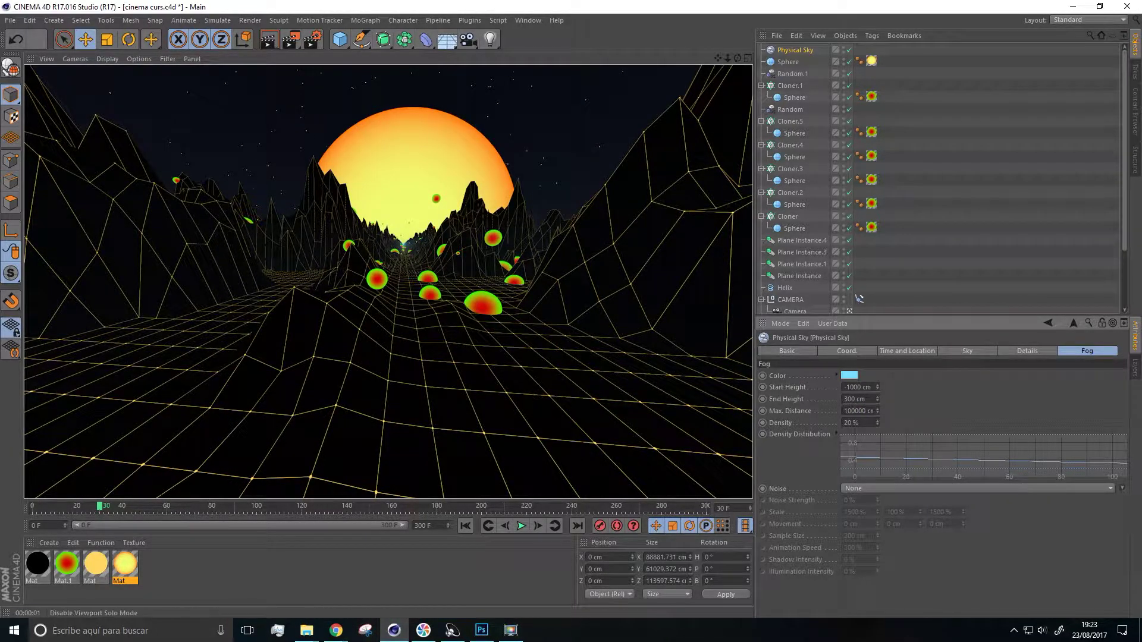
Set the fog's maximum distance to 200000 cm and render the view
left_click(866, 410)
type("0")
key("Return")
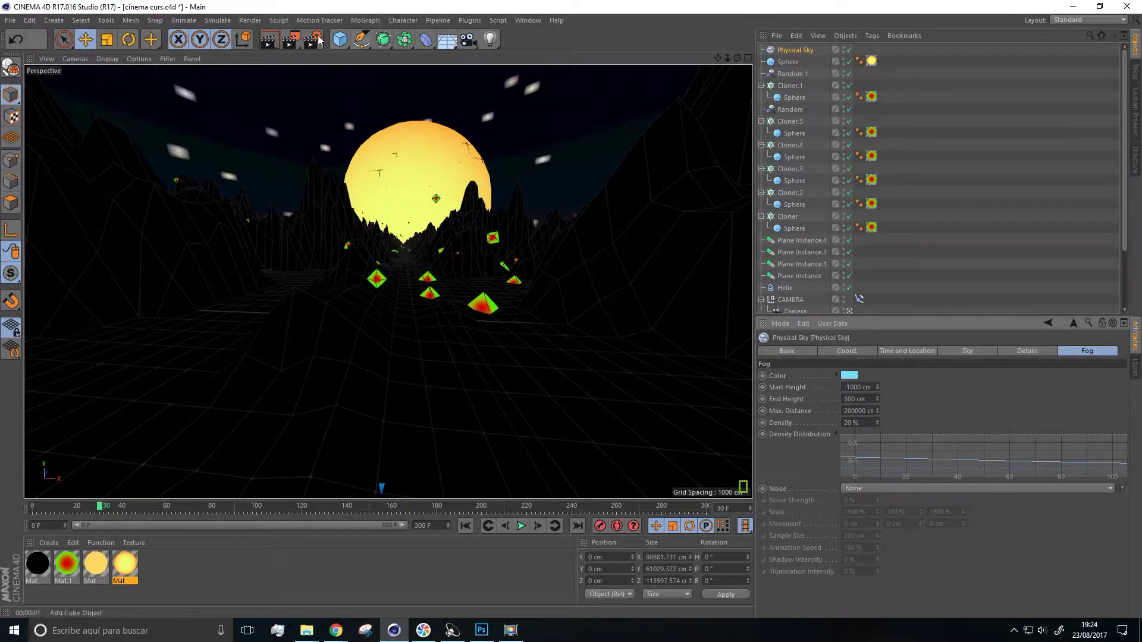
left_click(269, 39)
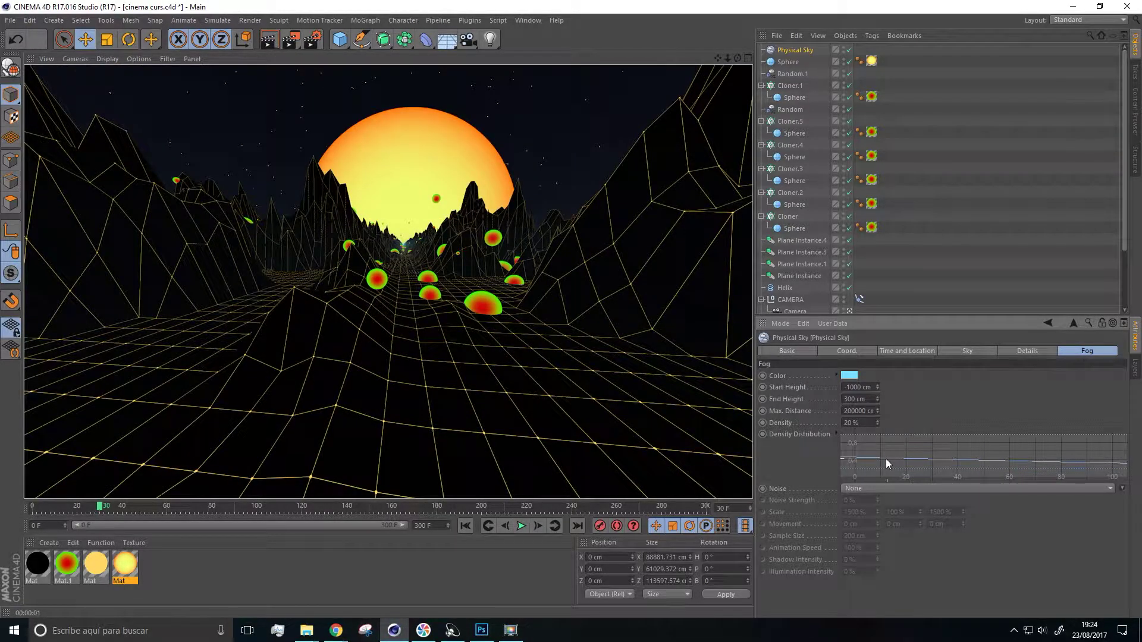
Expand the fog's Density Distribution curve, raise its low outer points with the start point at about 0.72, and render the view
left_click(846, 455)
left_click(777, 434)
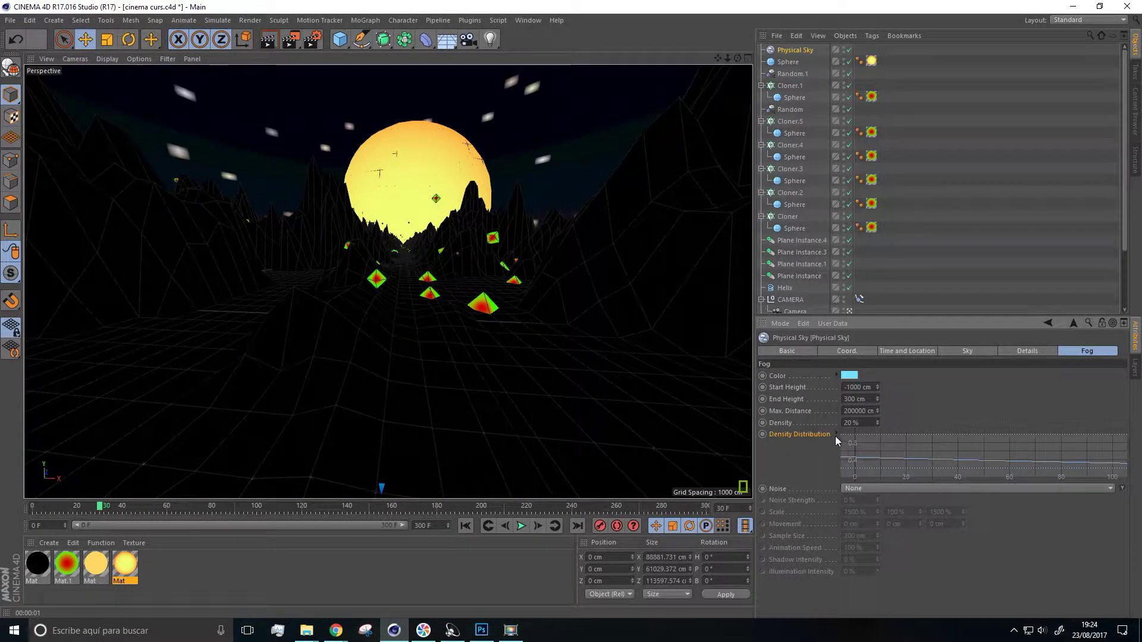
left_click(836, 434)
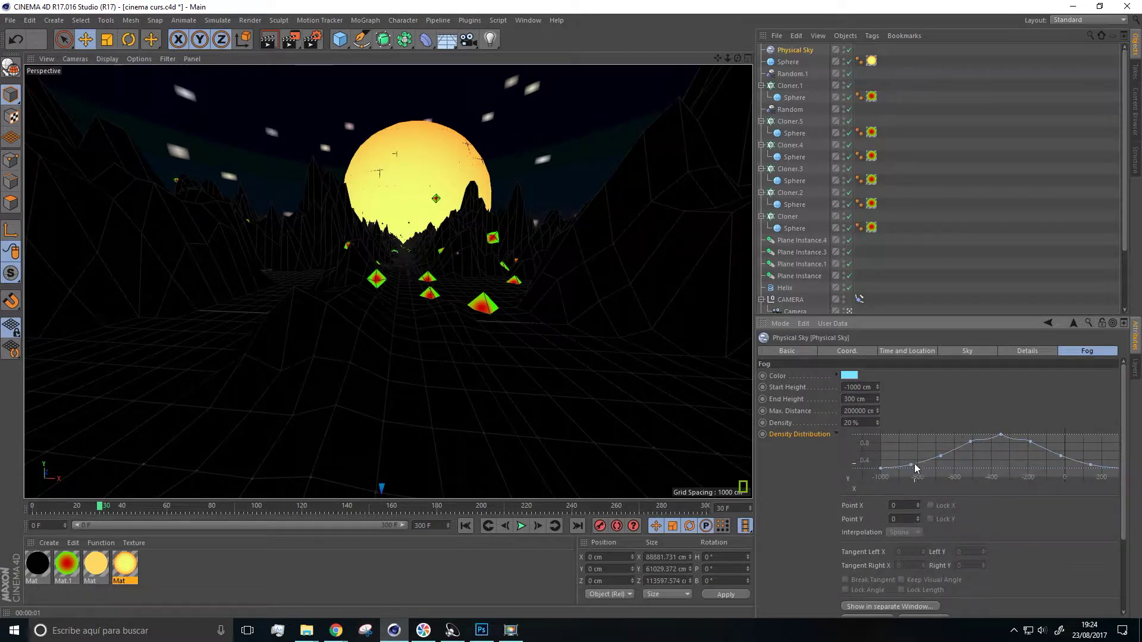
left_click_drag(911, 464, 934, 444)
left_click_drag(1061, 455, 1105, 449)
left_click_drag(880, 470, 880, 446)
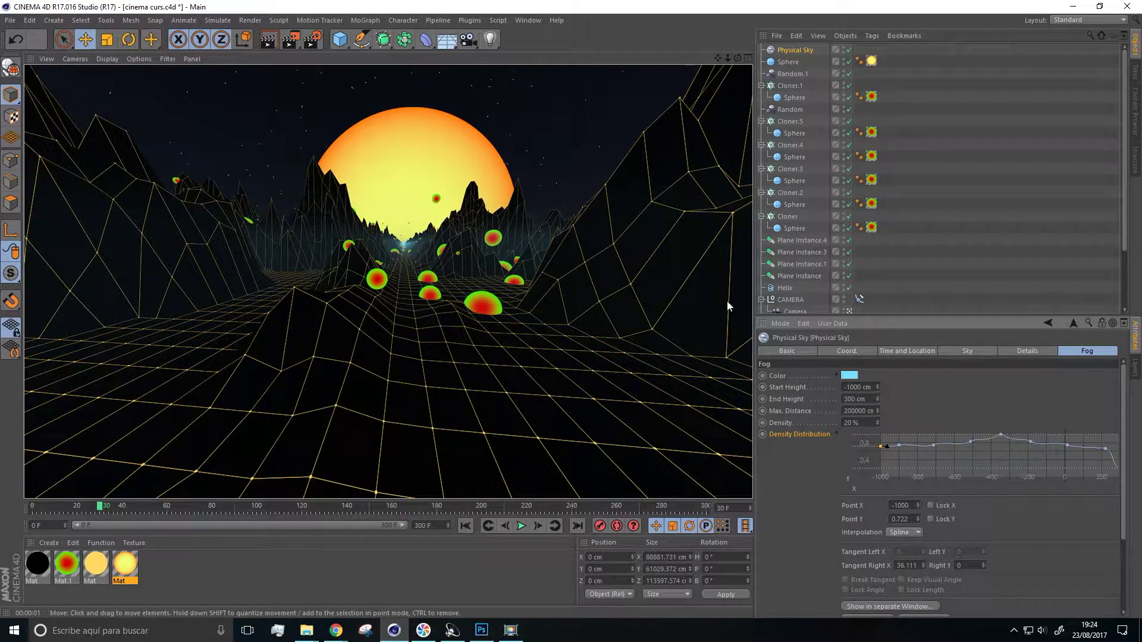
Raise the density curve's points to about 1 along nearly its whole length and render the view
left_click_drag(900, 445, 880, 435)
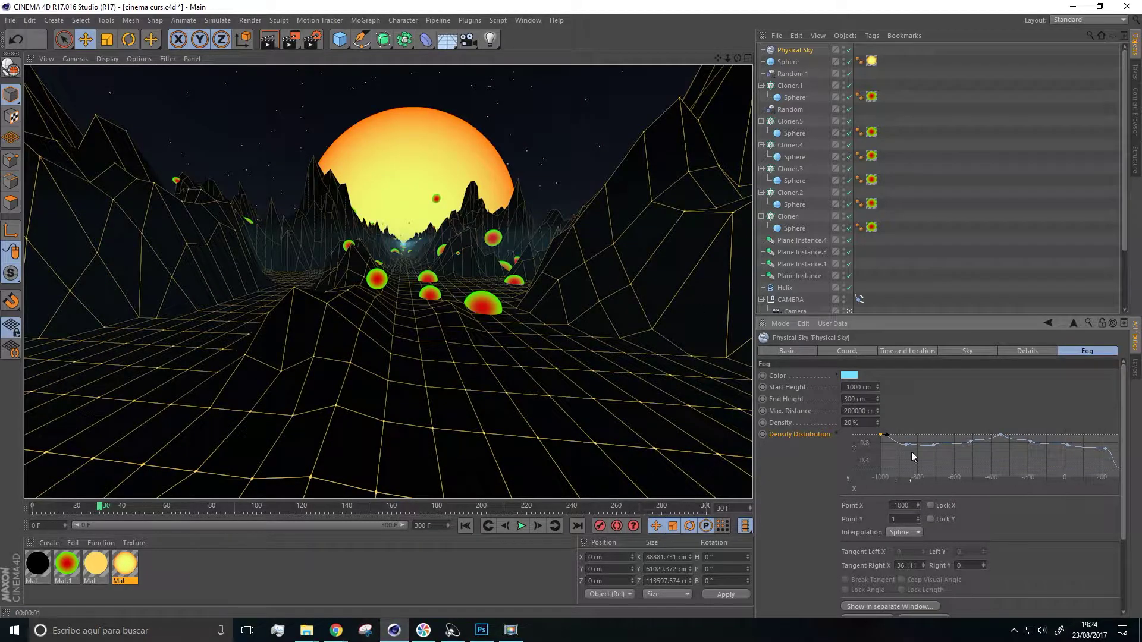
left_click_drag(906, 445, 1122, 463)
left_click(269, 40)
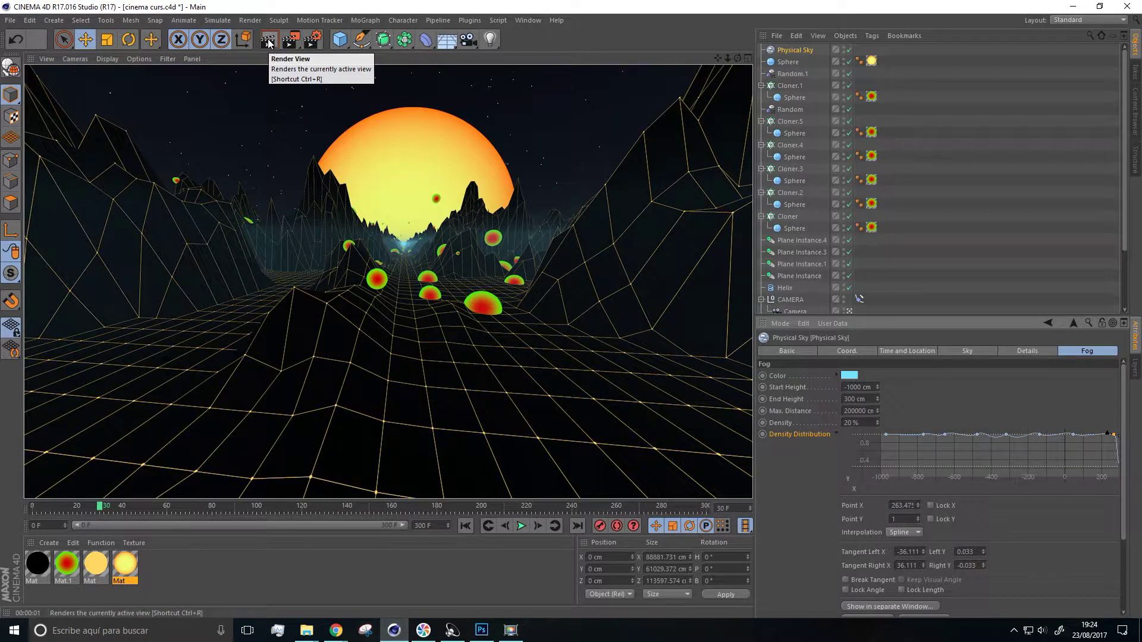
Play the animation forward to frame 43 and render the view there to check the fog
left_click(520, 527)
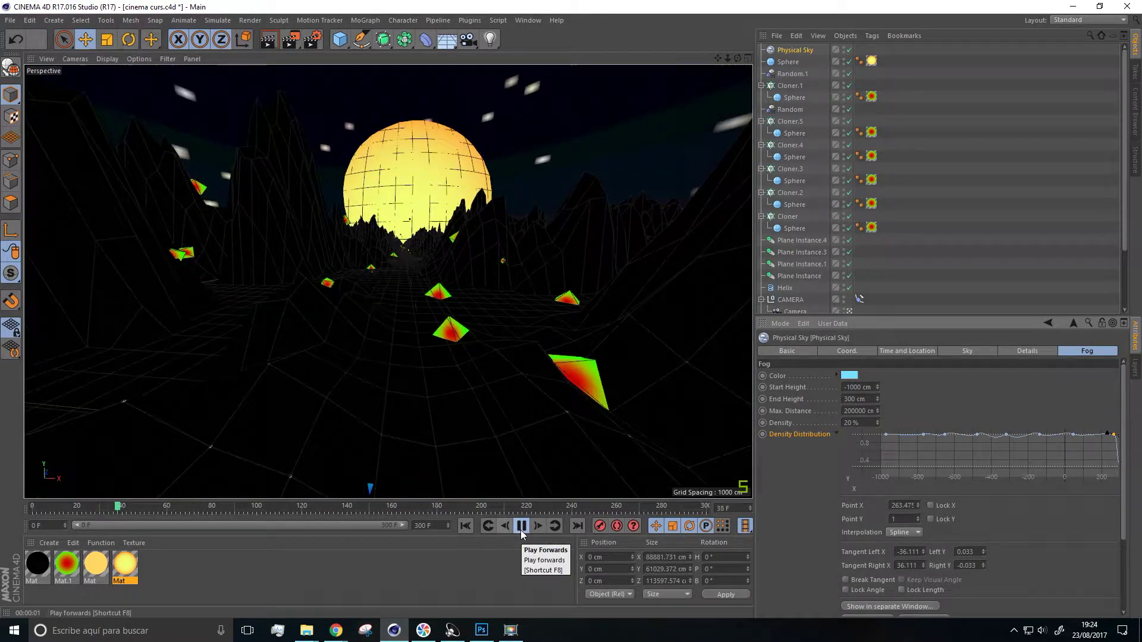
left_click(521, 527)
left_click(268, 42)
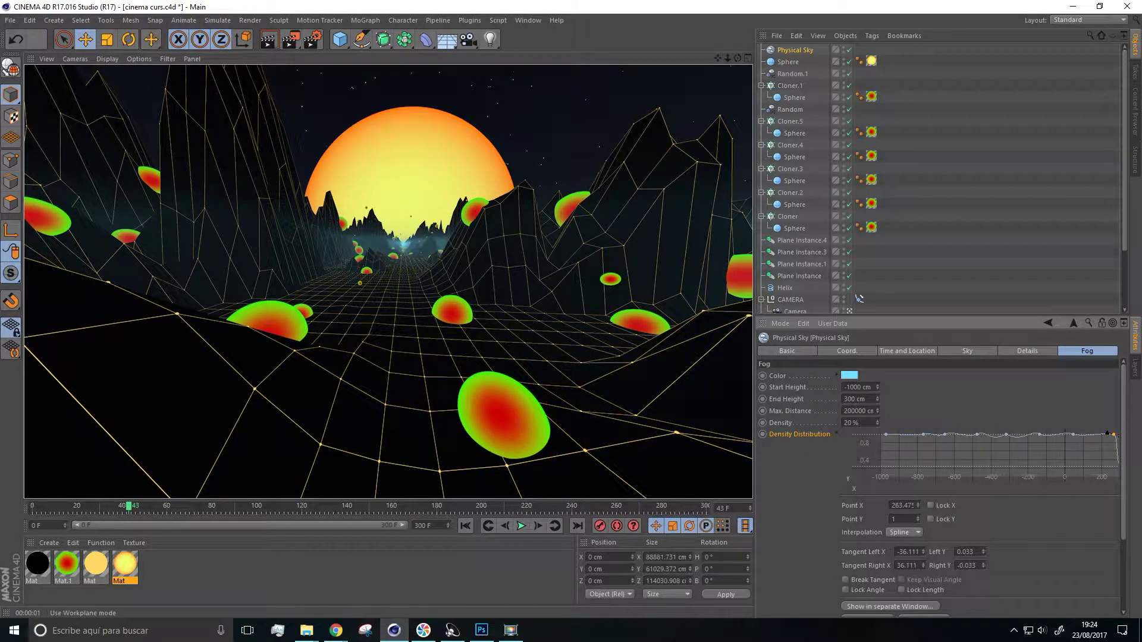
key("alt+Tab")
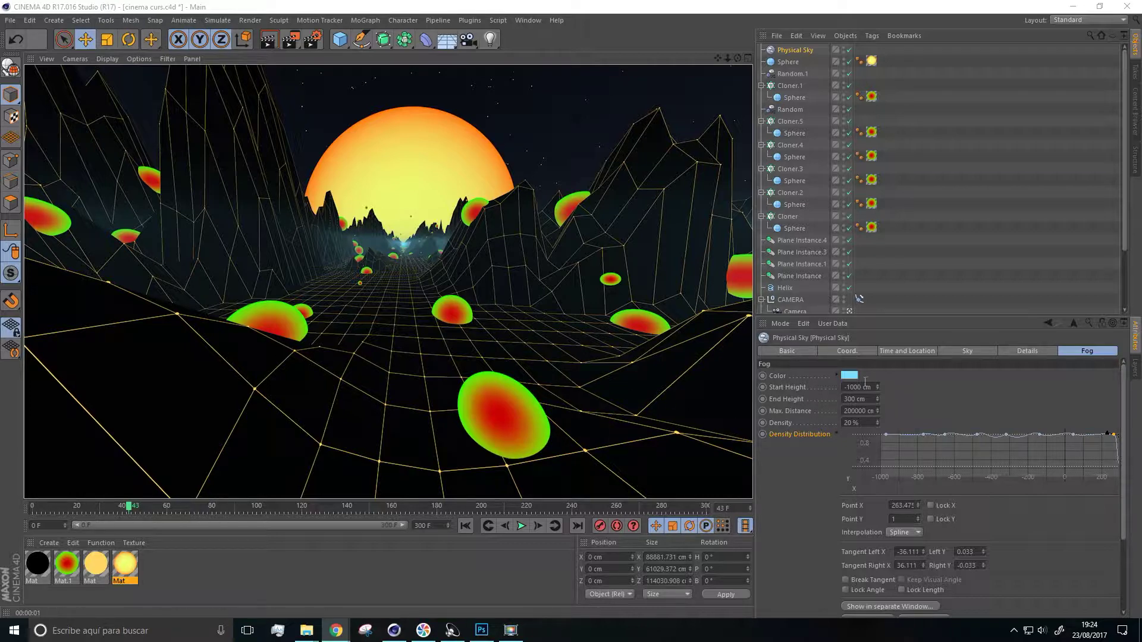
Try a fog end height of 3000 cm with the maximum distance kept at 200000 cm, and render the view
left_click_drag(857, 399, 837, 399)
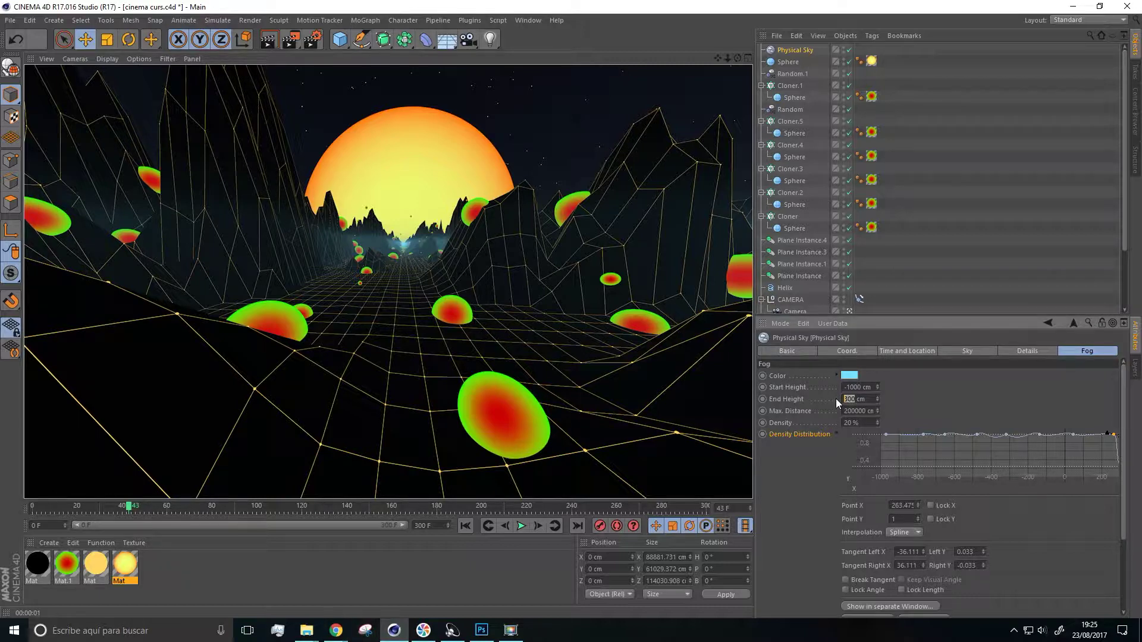
type("3000")
key("Return")
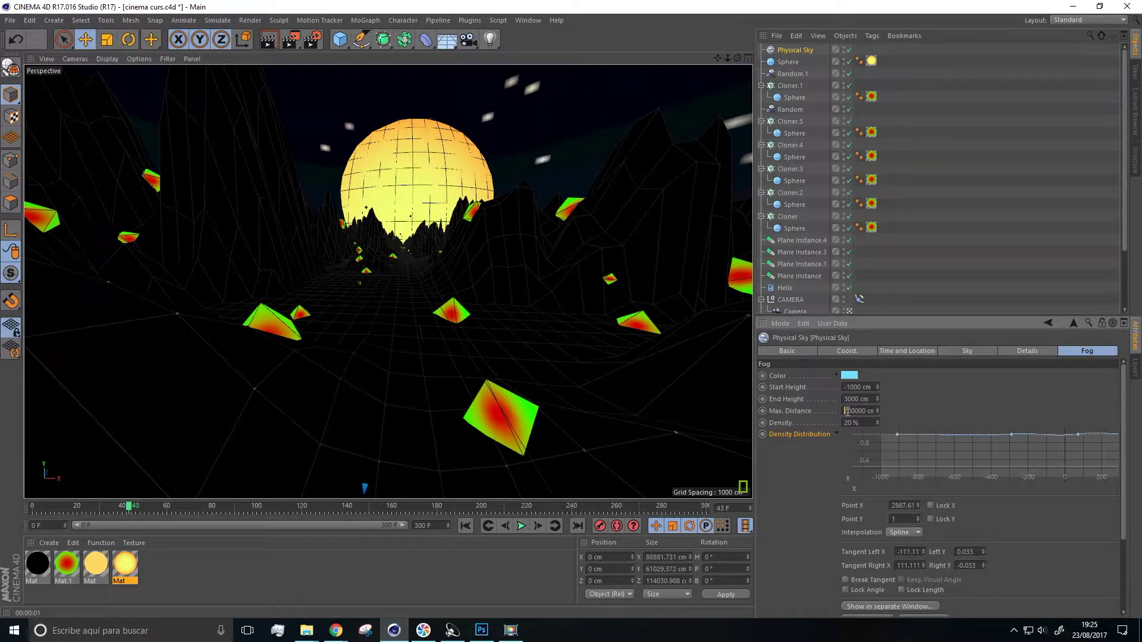
key("Right")
key("BackSpace")
type("7")
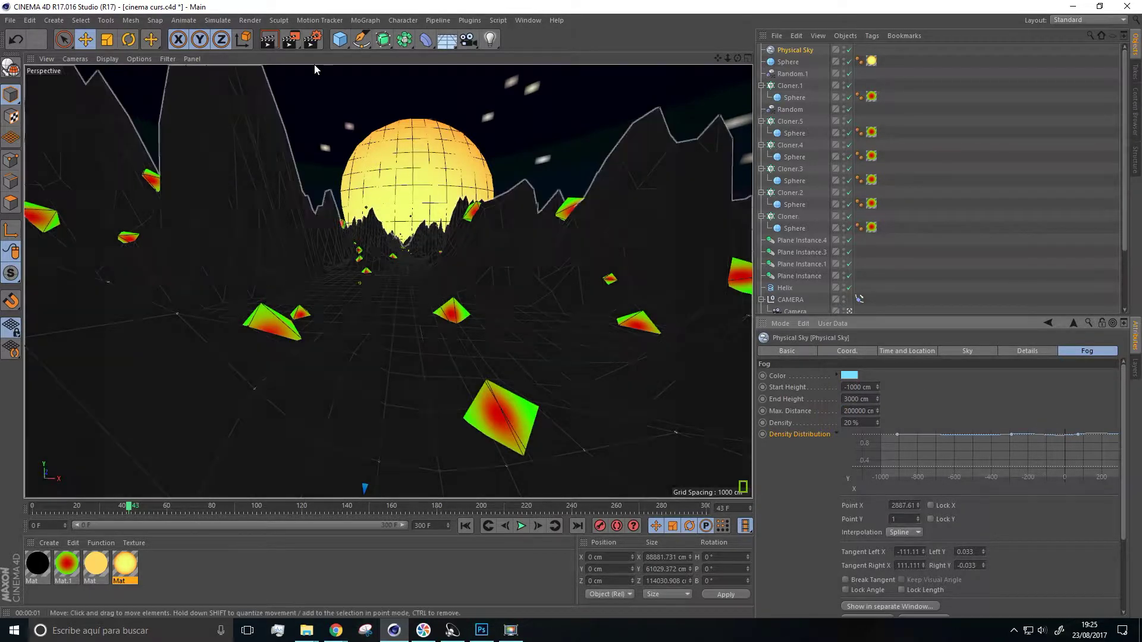
left_click(270, 39)
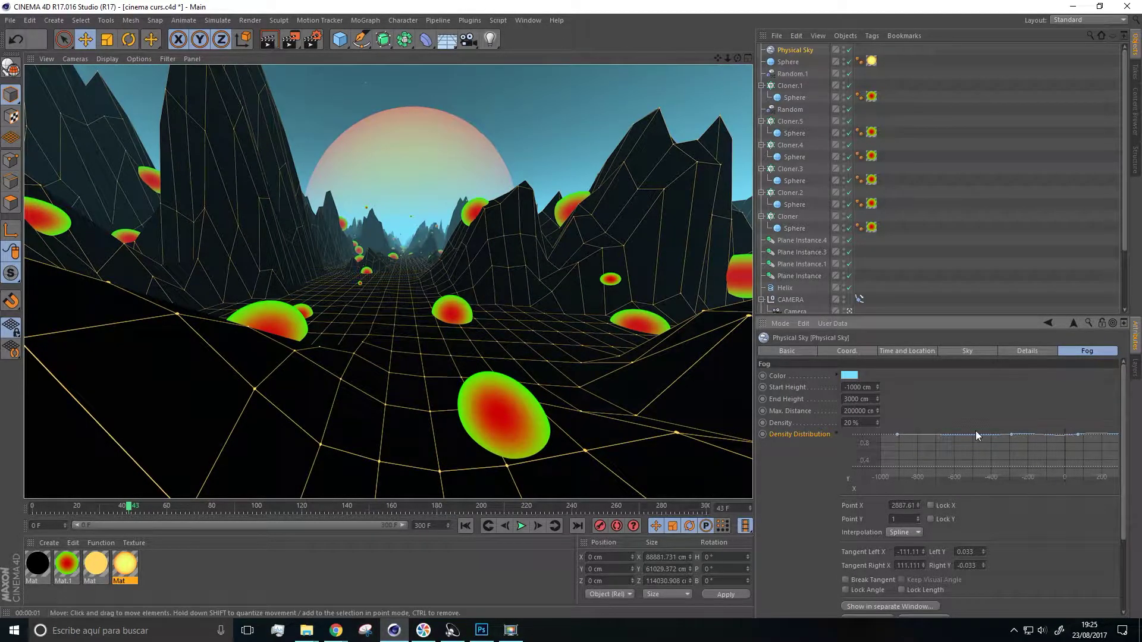
Lower the density curve's first three points to about 0.375, 0.54 and 0.5, rendering the view after each change
left_click_drag(1012, 436, 1013, 455)
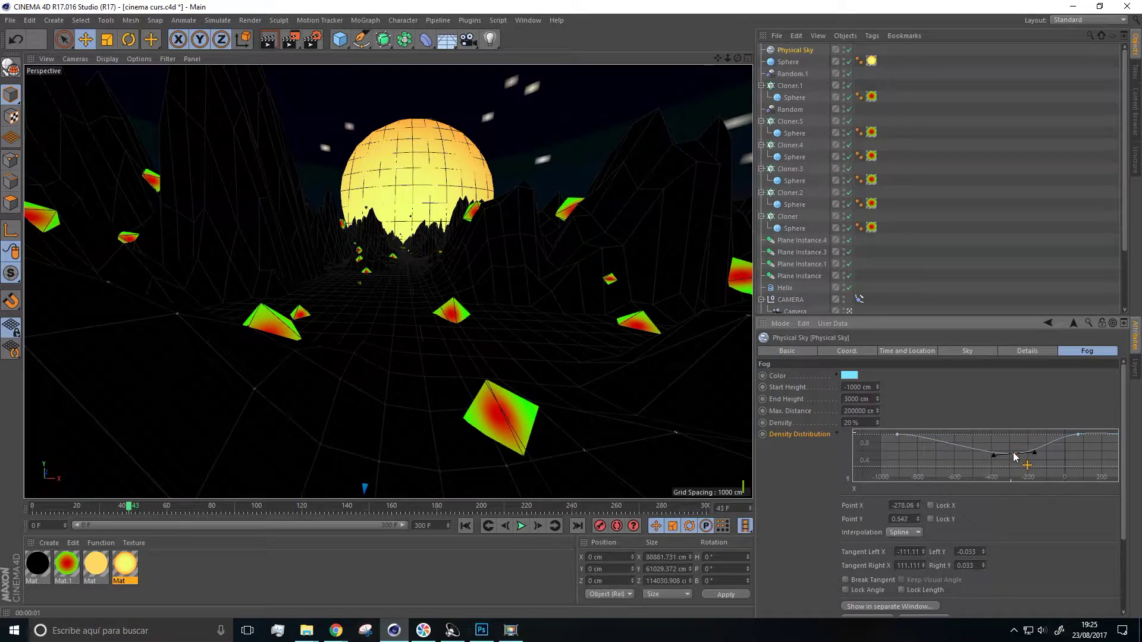
left_click(269, 40)
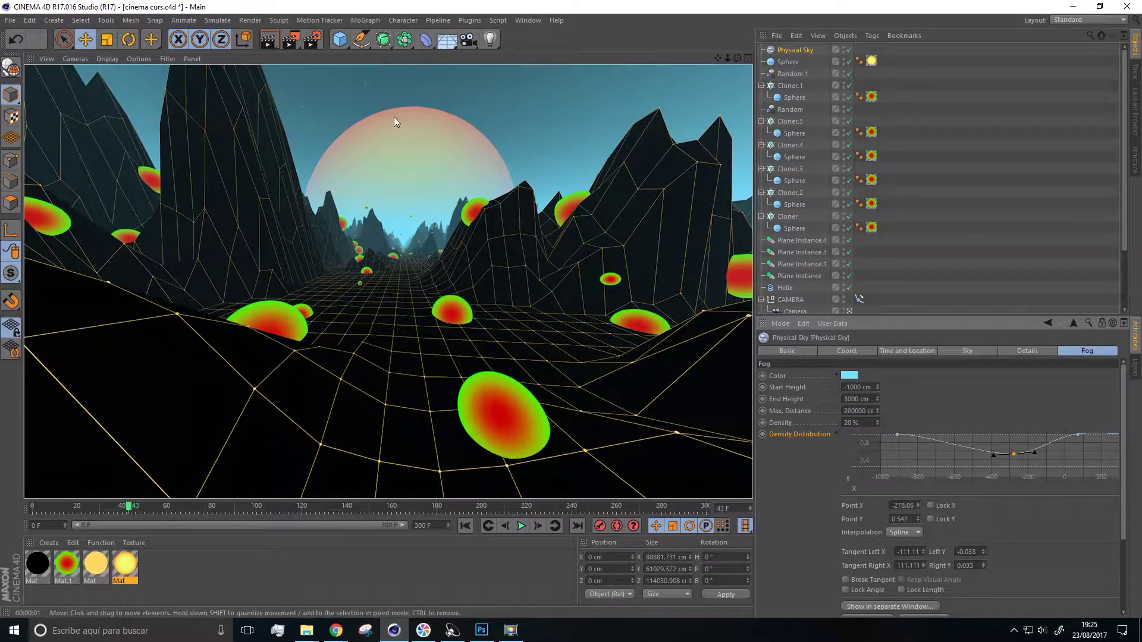
left_click_drag(897, 435, 894, 462)
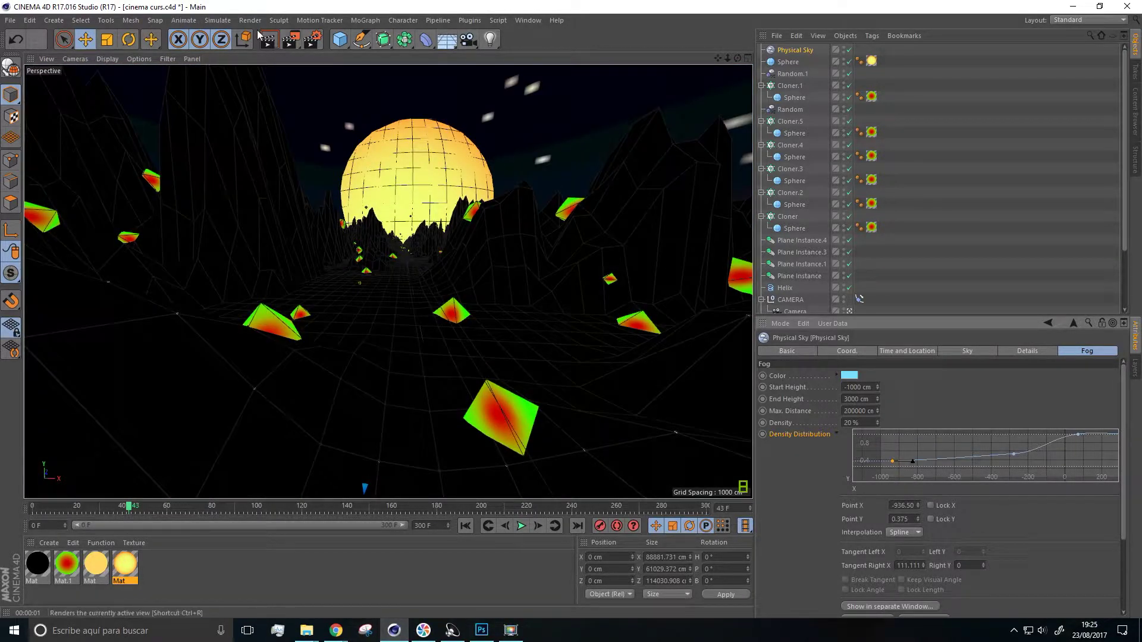
left_click(269, 40)
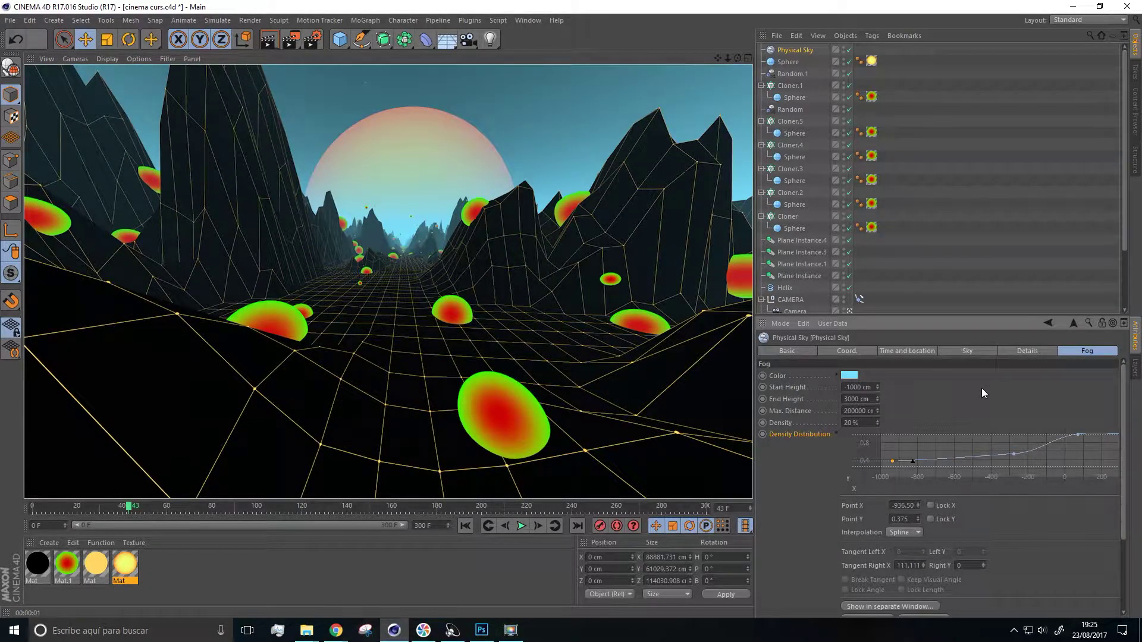
left_click(1078, 436)
left_click_drag(1078, 436, 1083, 457)
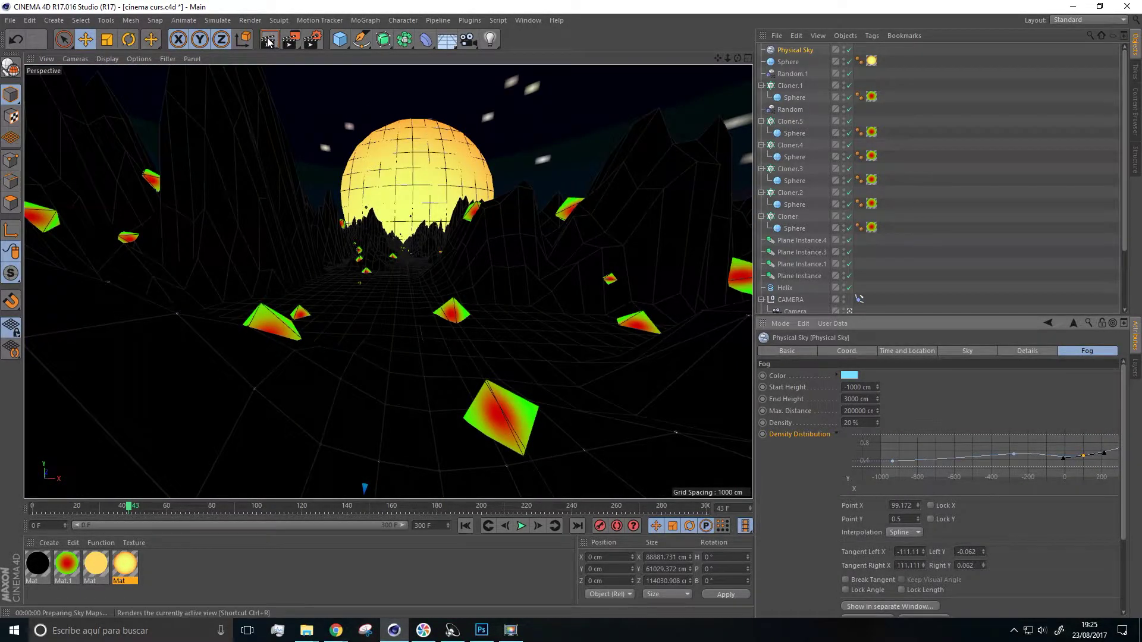
left_click(268, 40)
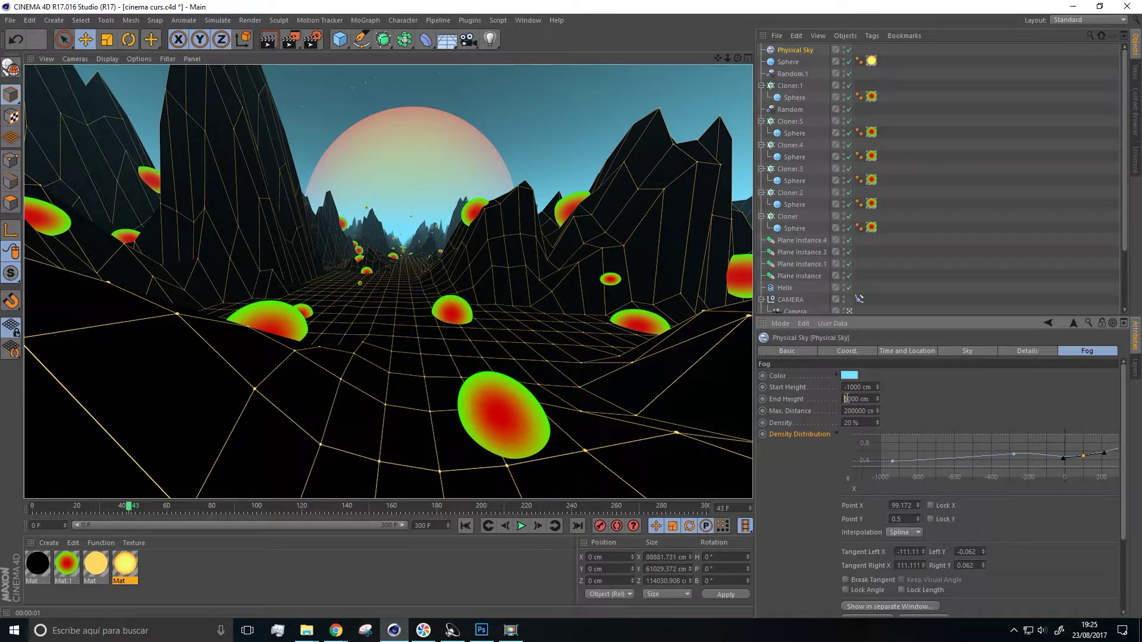
Try a fog end height of 2000 cm and render the view
key("Right")
key("BackSpace")
type("2")
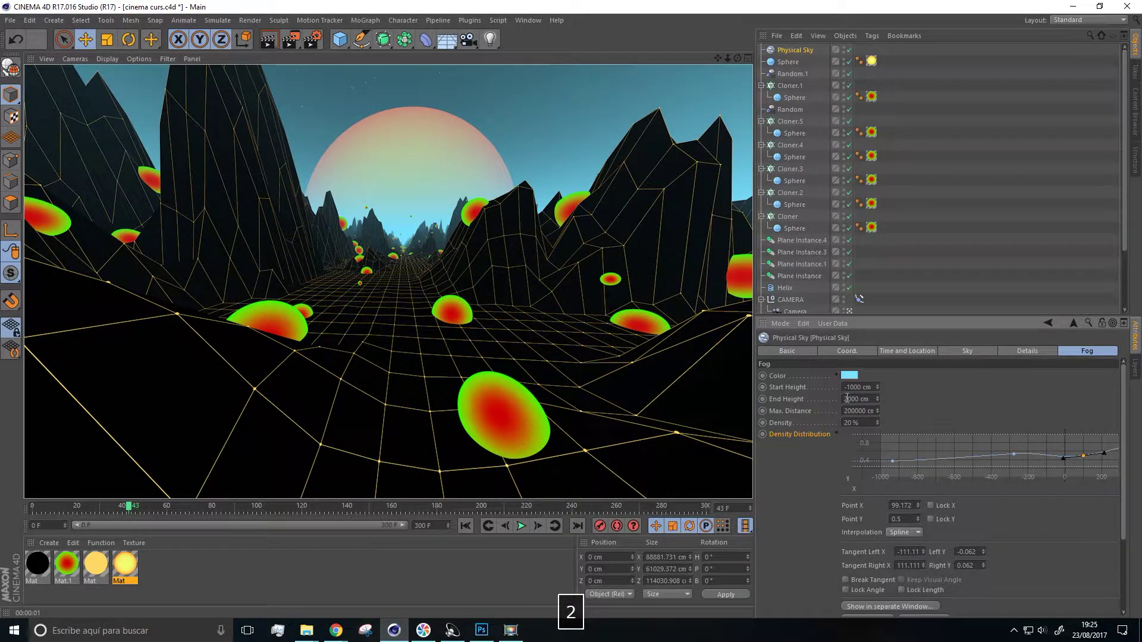
key("Return")
left_click(268, 39)
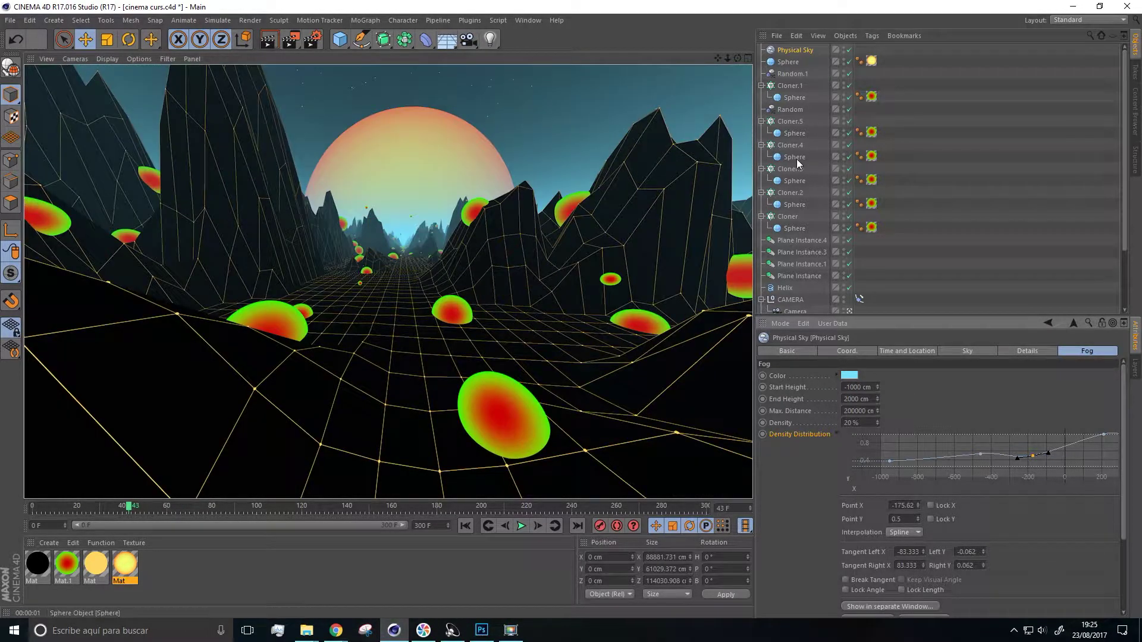
Set the fog's end height to 1000 cm and render the view
left_click(847, 399)
key("BackSpace")
type("1")
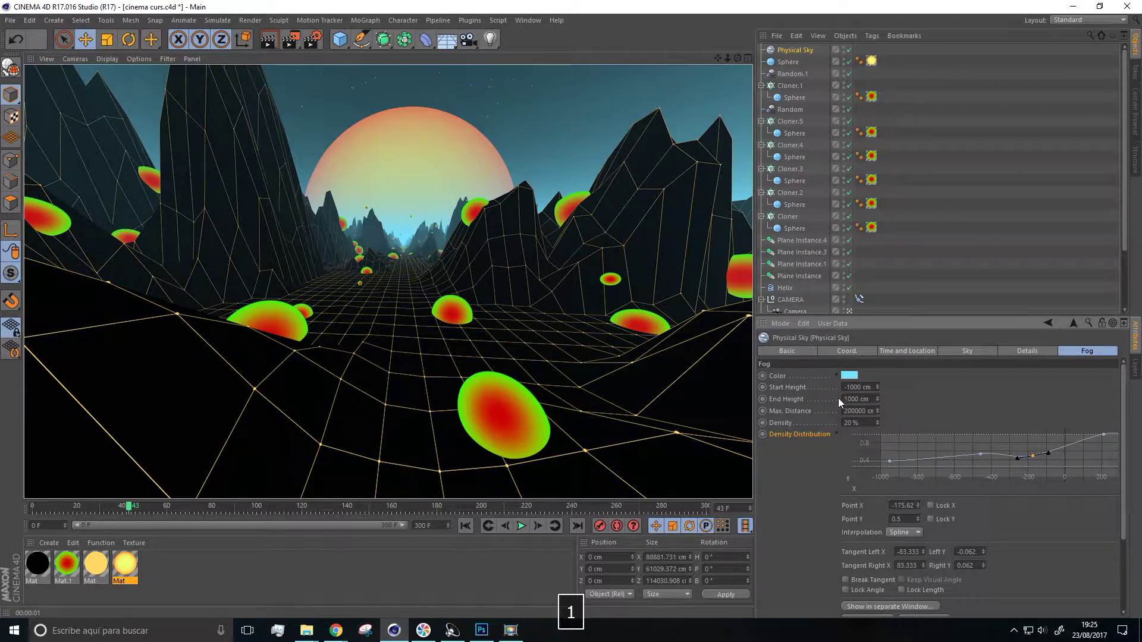
left_click(269, 40)
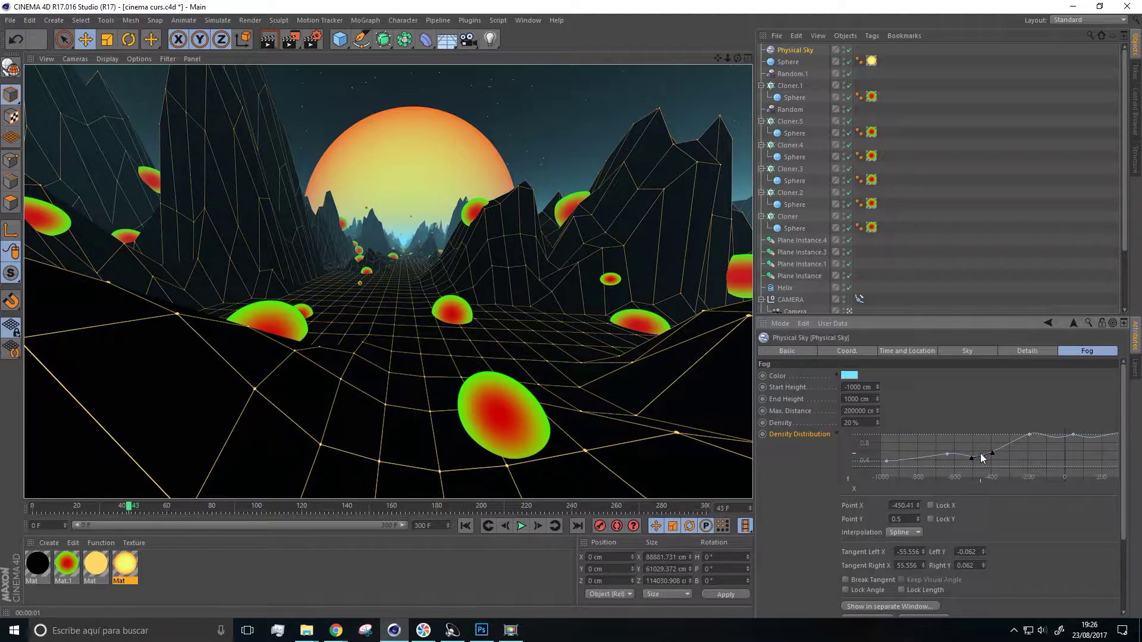
Flatten and lengthen the tangents of the density curve's 0.5 point, and render the view with a trial fog density of 68%
left_click_drag(992, 452, 1001, 459)
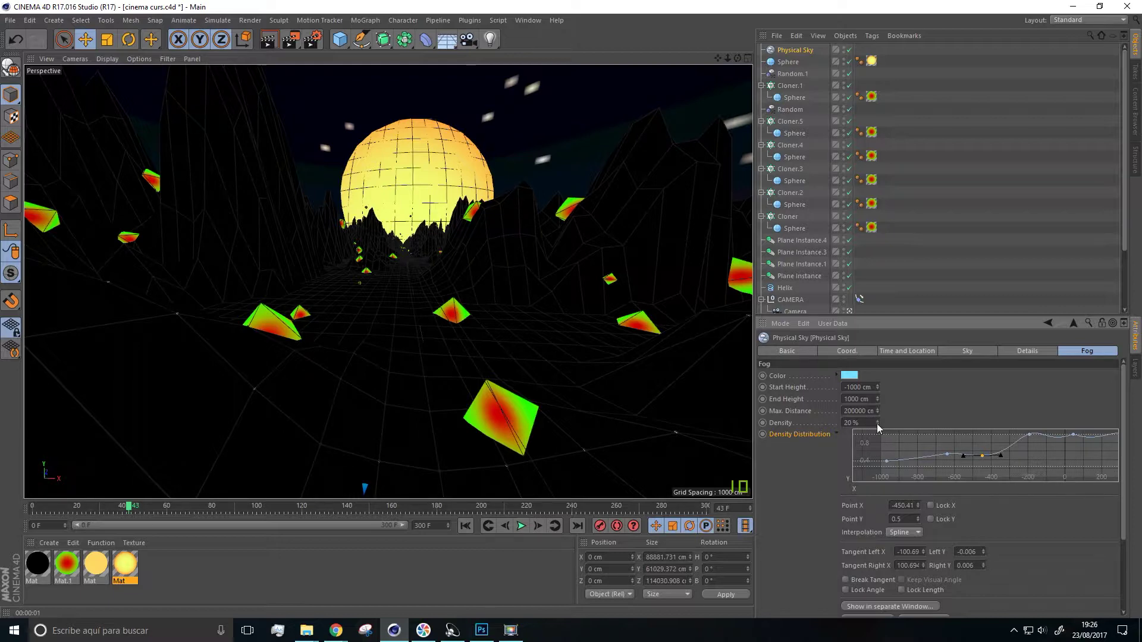
left_click_drag(878, 423, 898, 472)
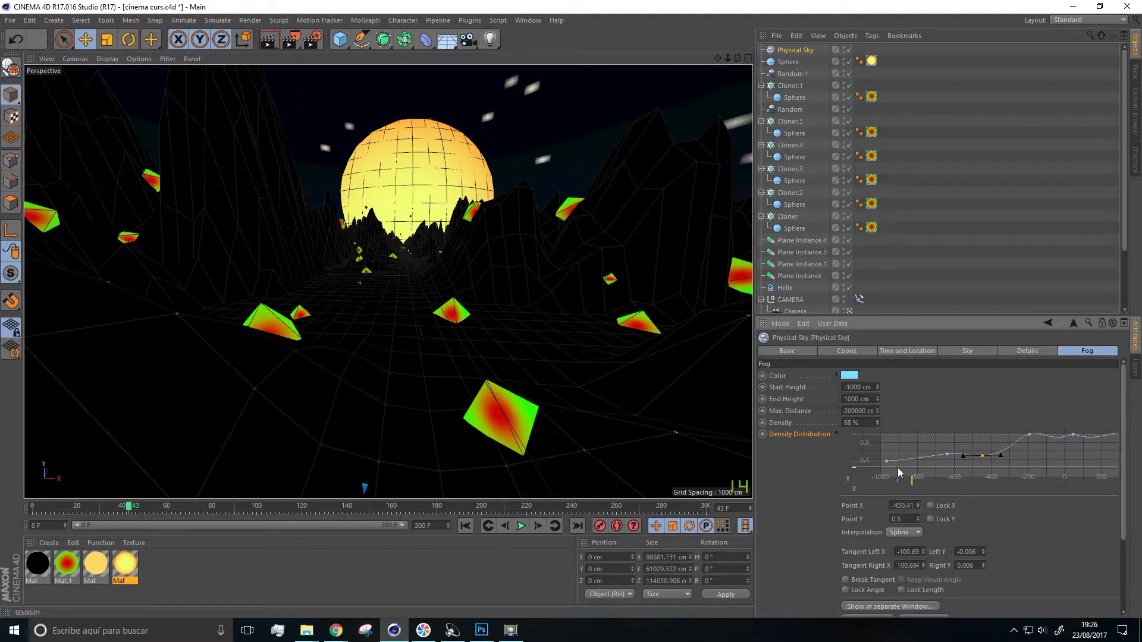
left_click(271, 47)
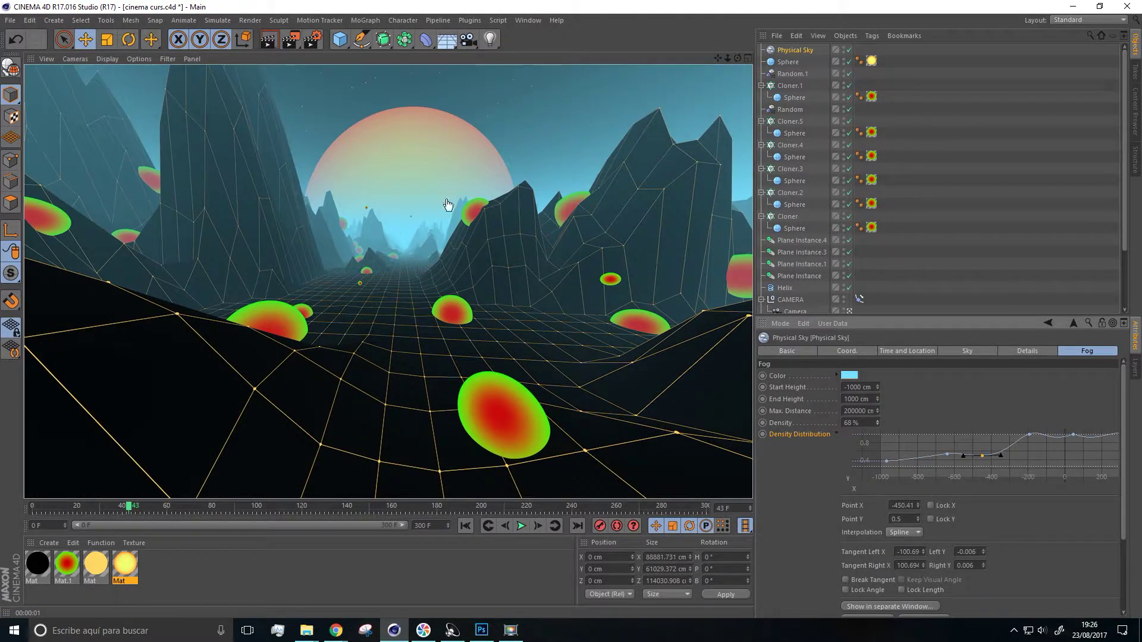
Set the fog's density to 12% and render the view
left_click(877, 424)
left_click_drag(877, 424, 877, 446)
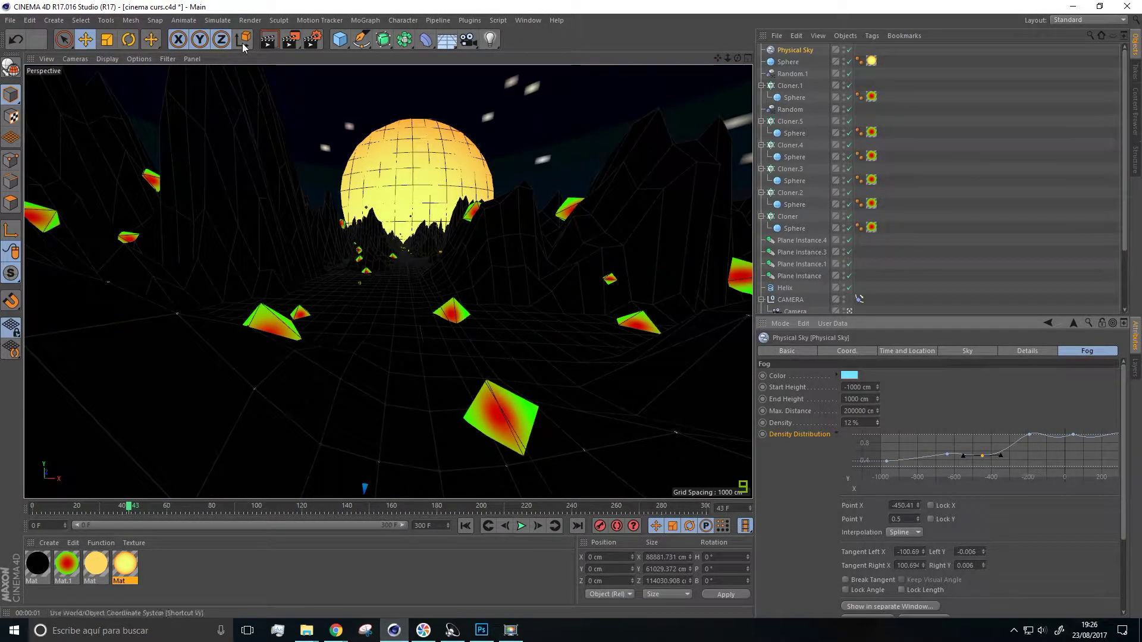
left_click(267, 44)
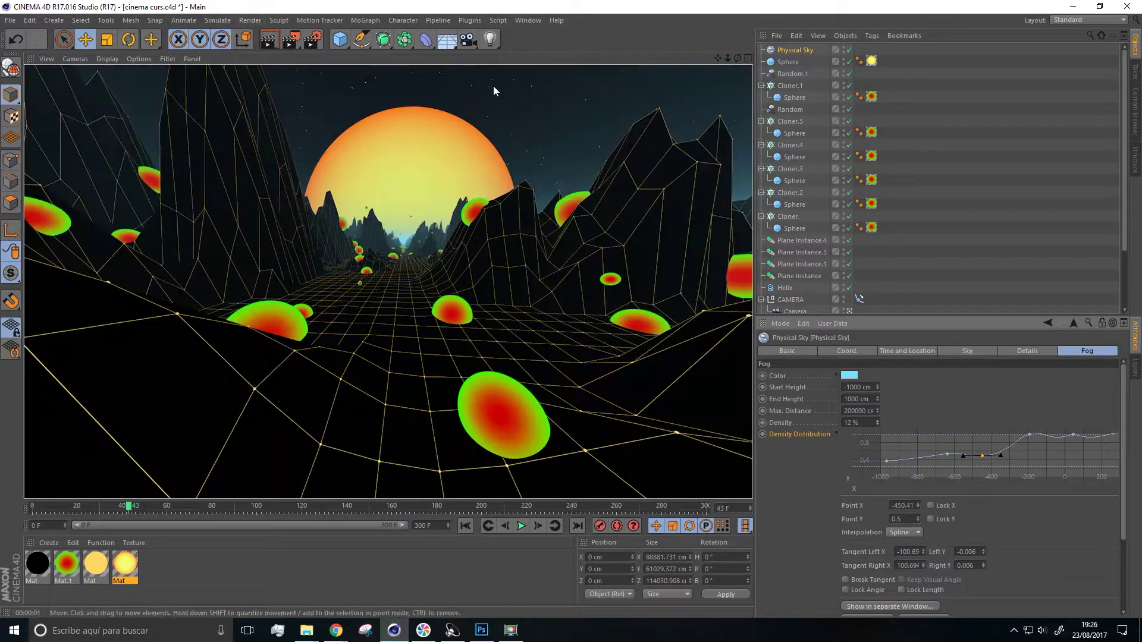
Change the fog color to purple with a hue of 284° and render the view
left_click(849, 375)
left_click_drag(876, 373, 907, 372)
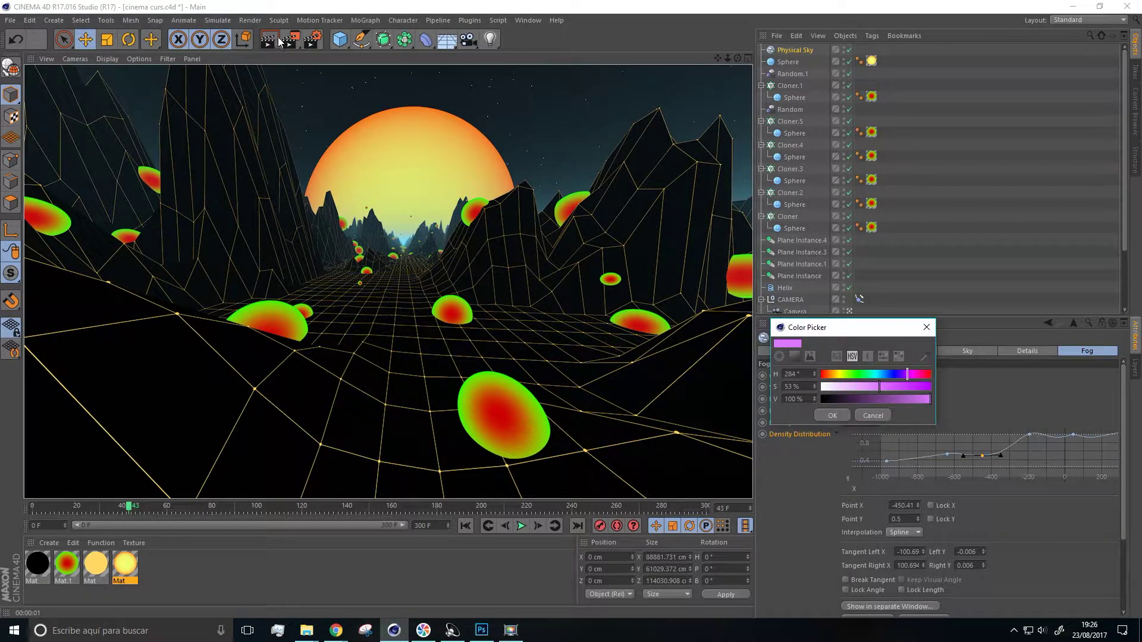
left_click(832, 415)
left_click(269, 42)
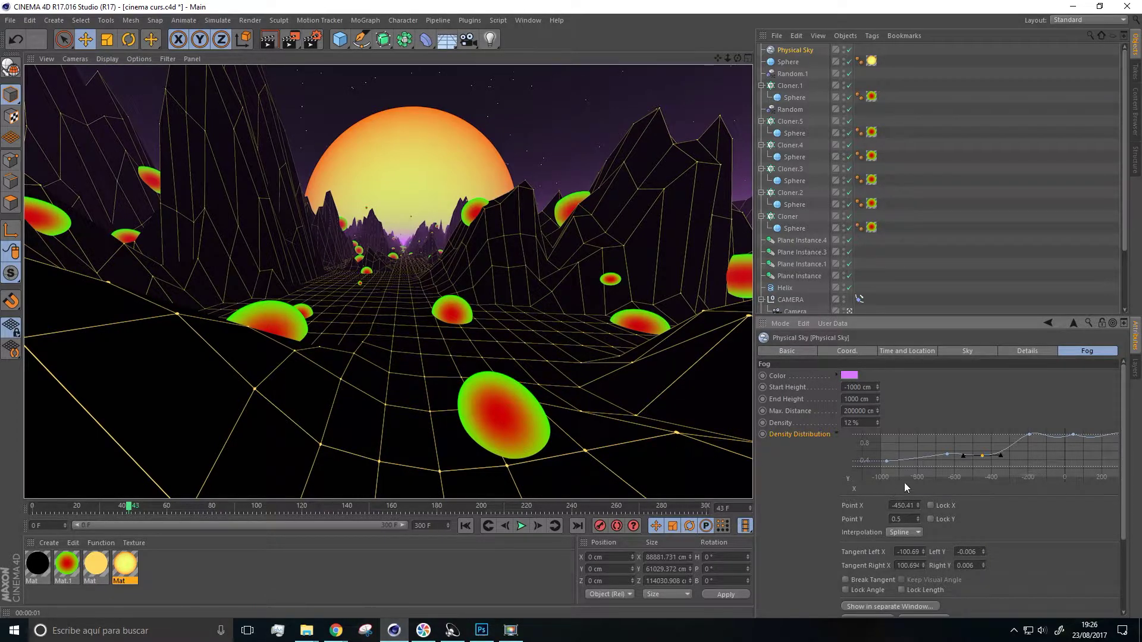
Raise the density curve's start point to about 0.889 at the -1000 cm height and render the view
left_click_drag(885, 459, 880, 439)
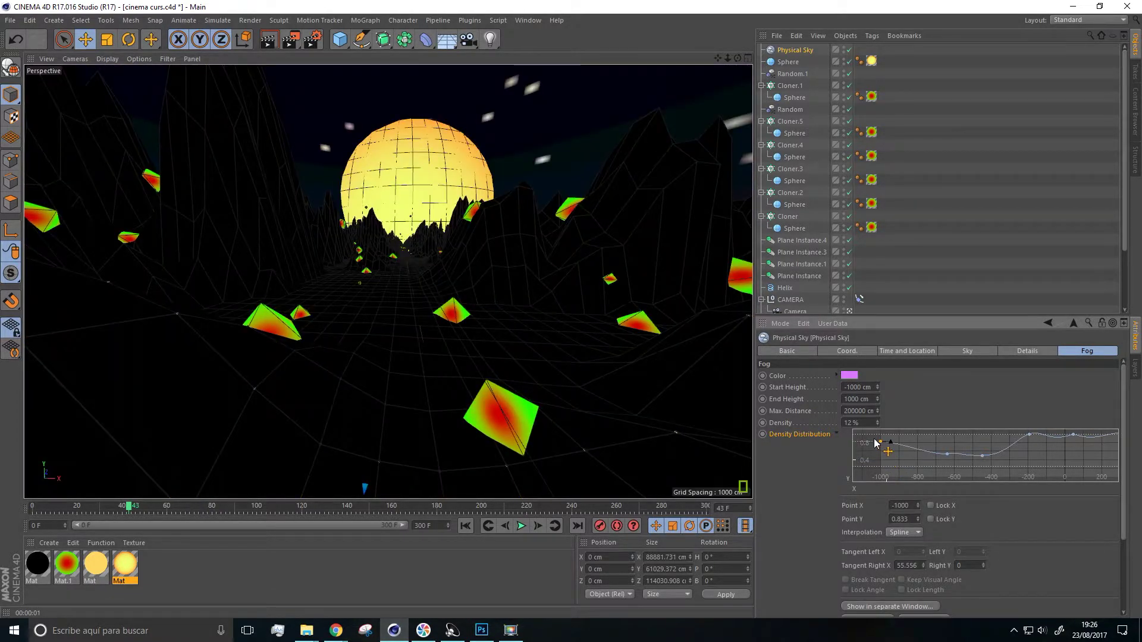
left_click(269, 39)
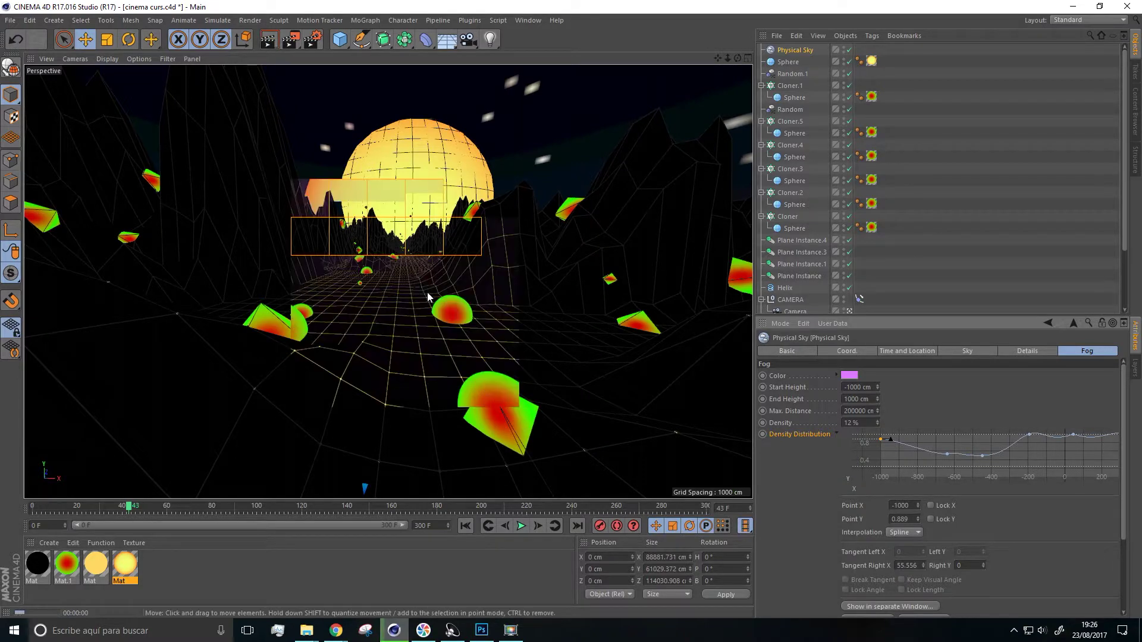